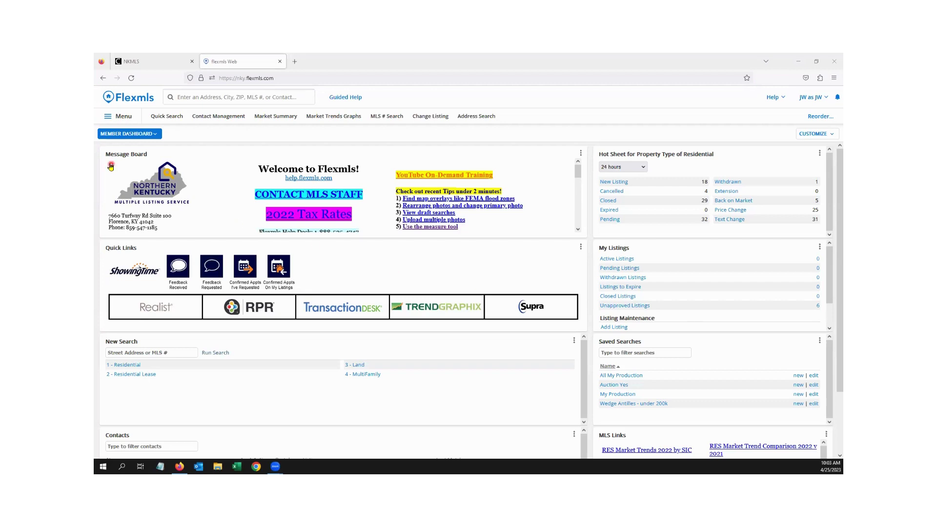
# Find Inventory & Production by searching for "inv" and start the Summary Statistics report.
pyautogui.click(190, 98)
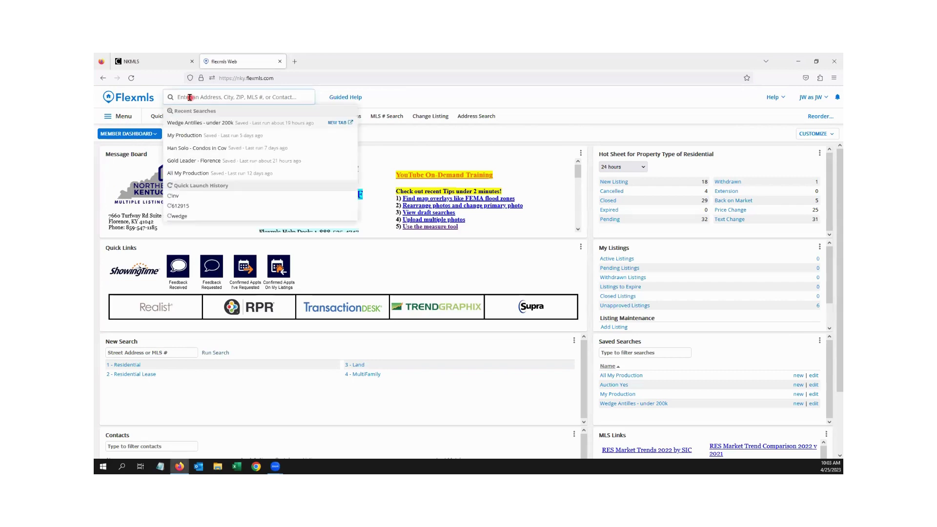
pyautogui.write('inv')
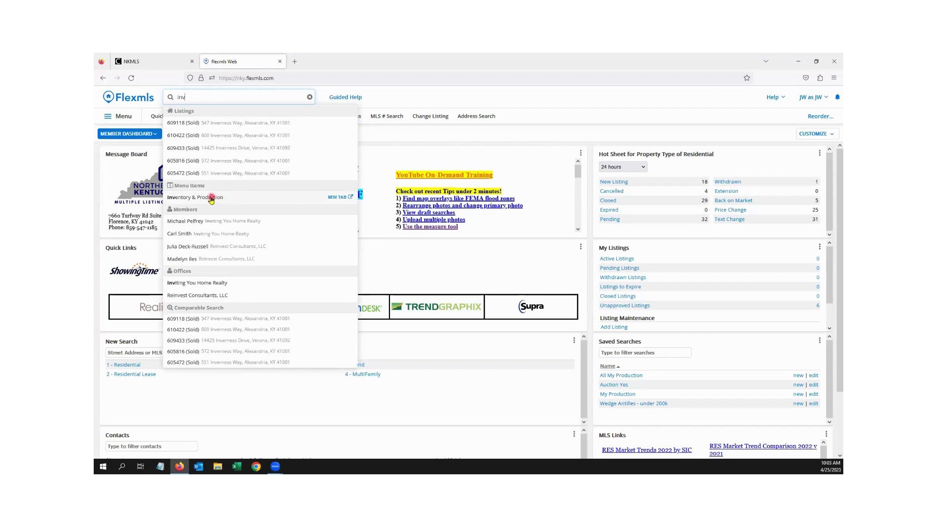
pyautogui.click(208, 198)
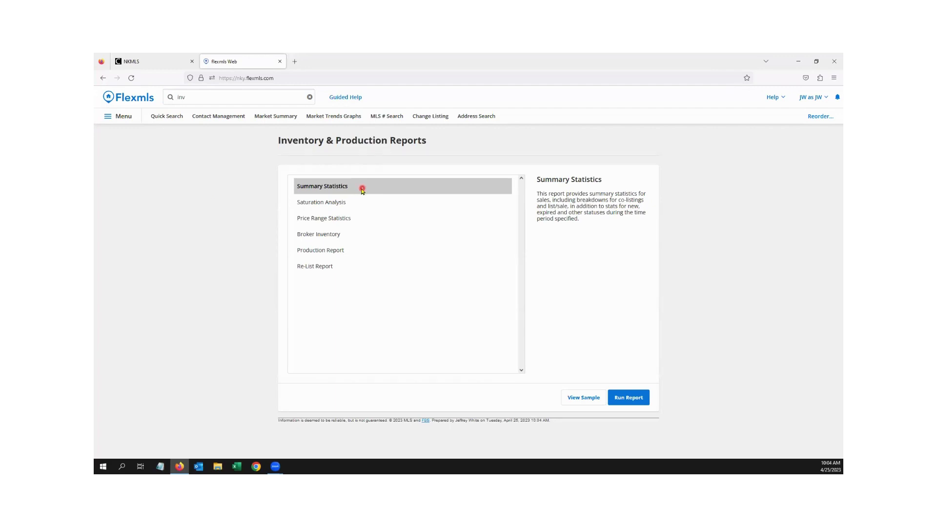
pyautogui.click(337, 189)
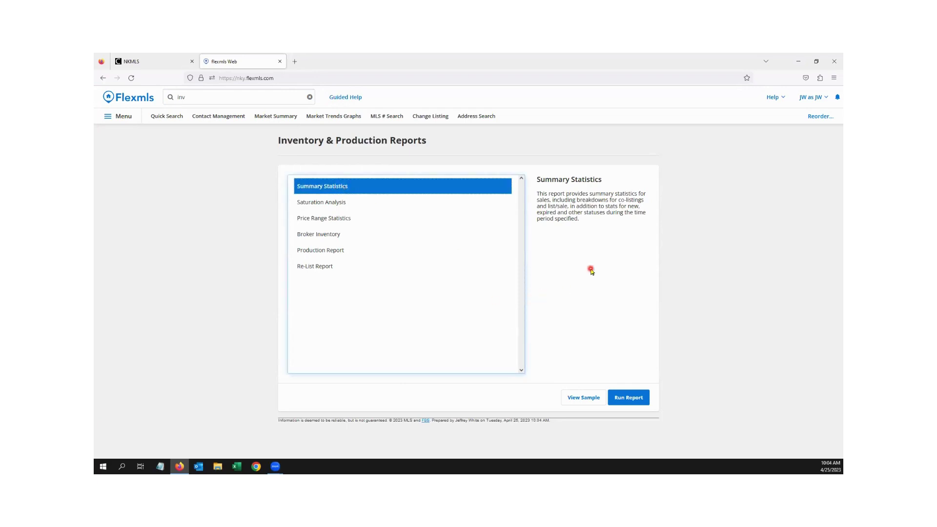
pyautogui.click(631, 399)
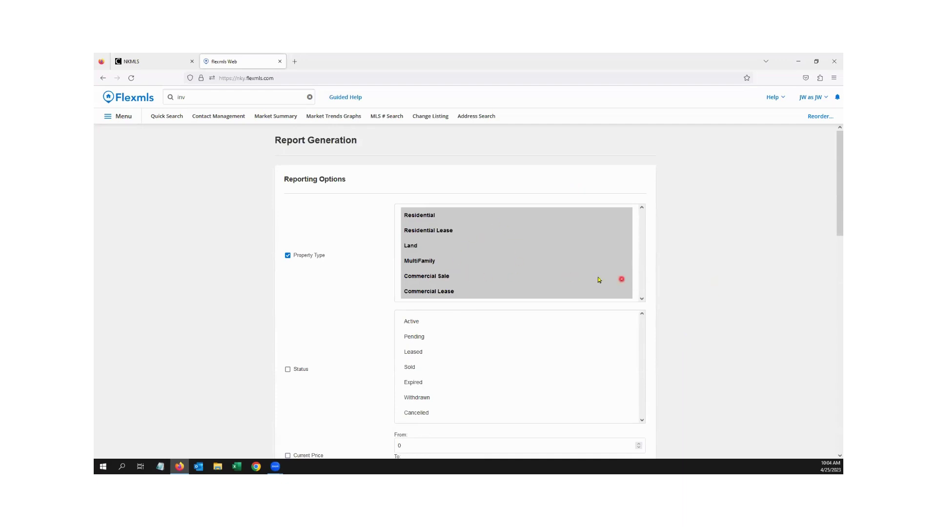
# Limit the report's property type to Residential and set its statistic type to MLS.
pyautogui.click(435, 216)
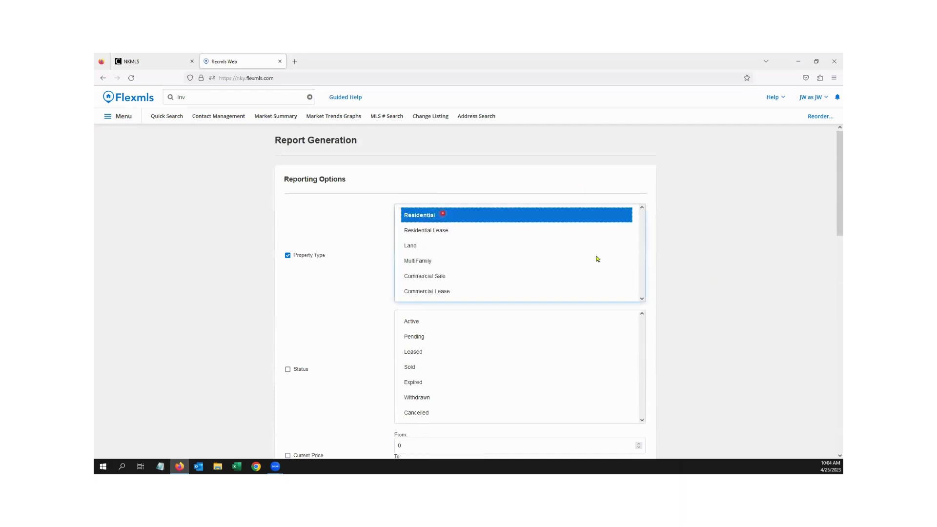
pyautogui.scroll(-5, 647, 284)
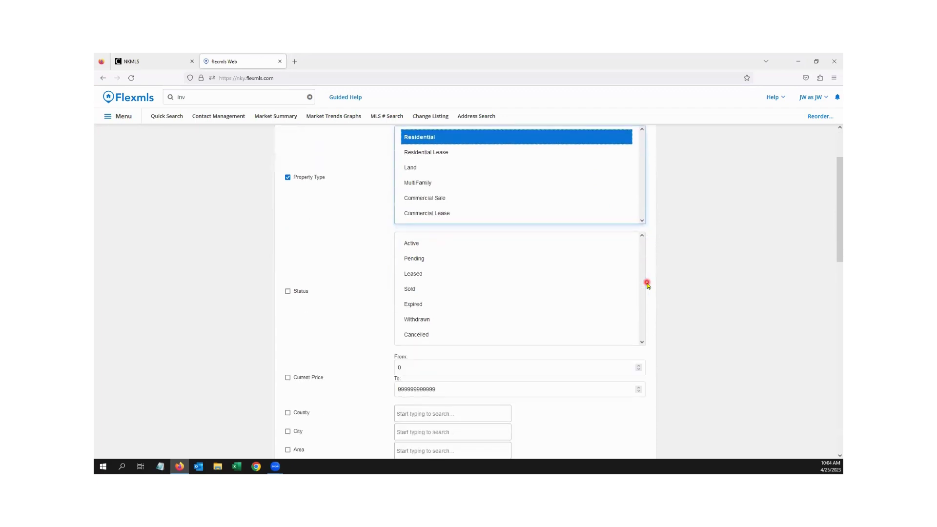
pyautogui.scroll(-7, 647, 284)
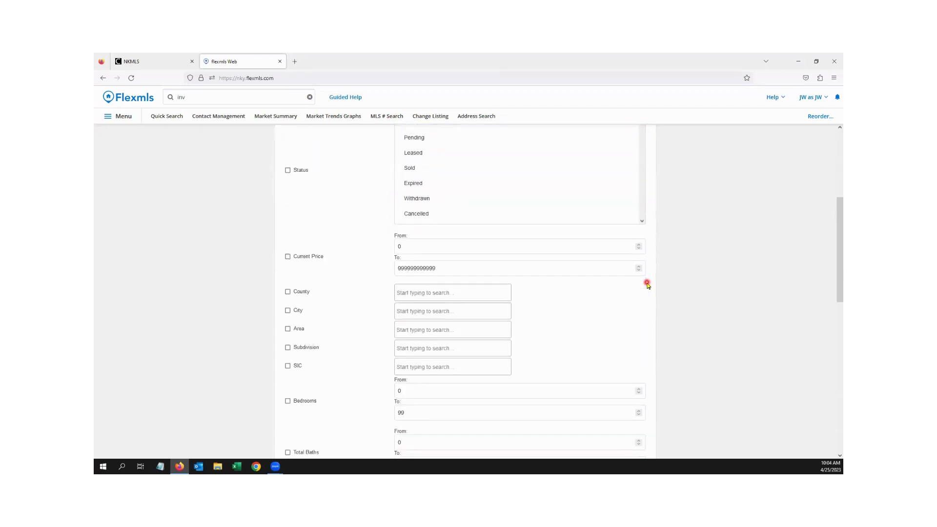
pyautogui.scroll(-2, 647, 284)
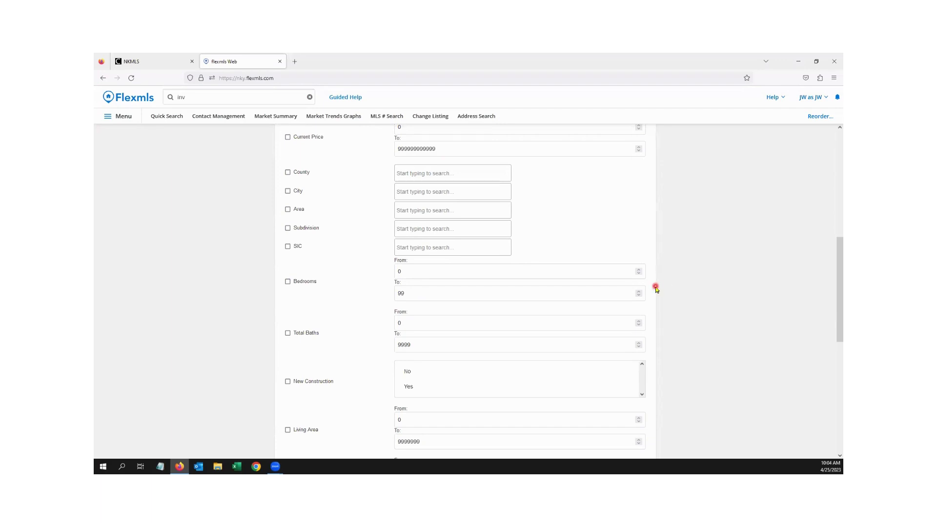
pyautogui.scroll(-4, 668, 291)
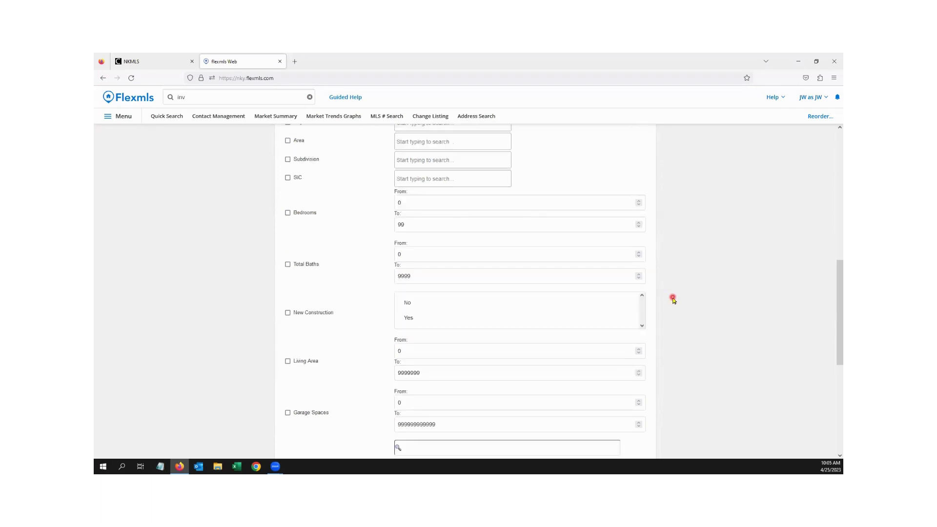
pyautogui.scroll(-3, 673, 298)
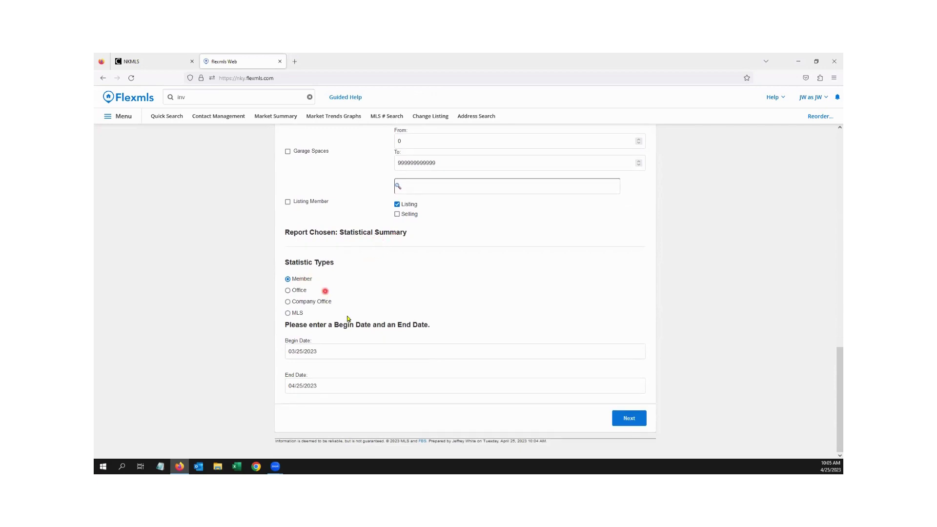
pyautogui.click(287, 314)
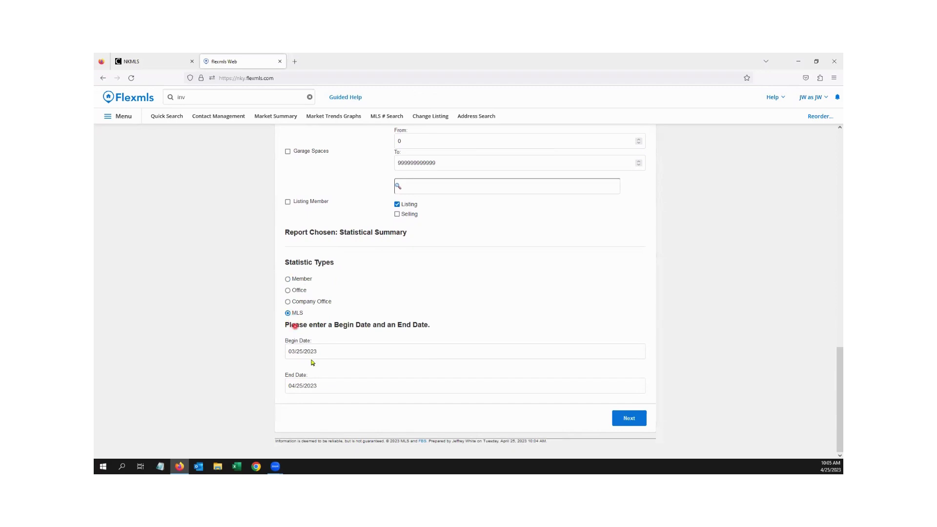
# Set the report's begin date to 1/1/2022 and its end date to 12/31/2022.
pyautogui.click(342, 351)
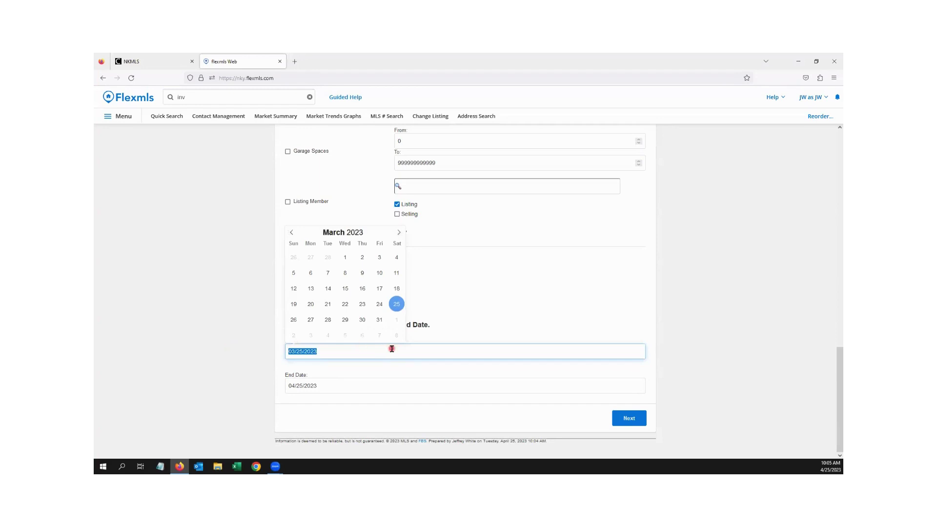
pyautogui.write('1/')
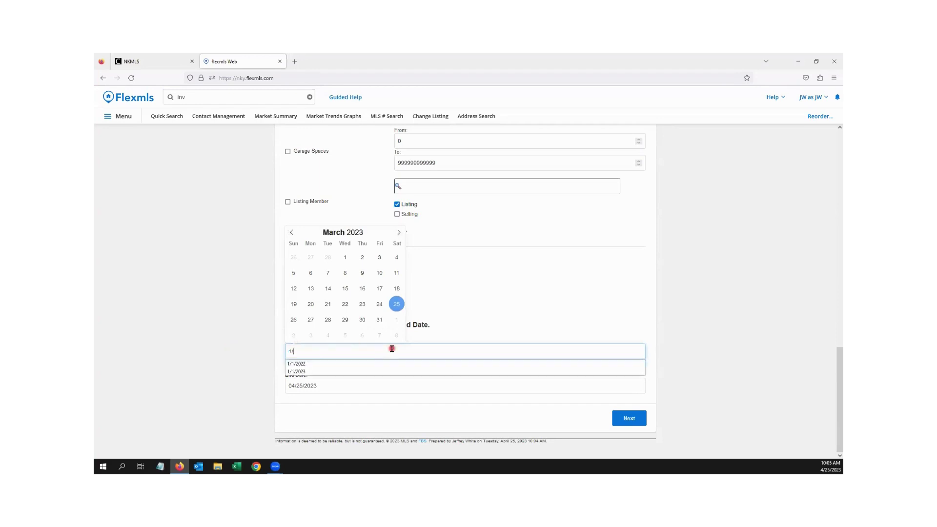
pyautogui.write('1/2022')
pyautogui.click(215, 274)
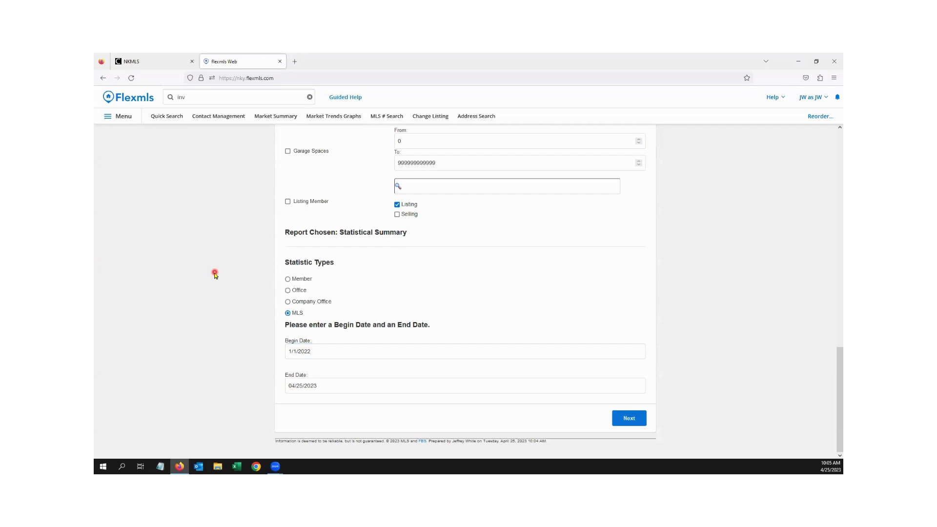
pyautogui.click(326, 386)
pyautogui.tripleClick(301, 385)
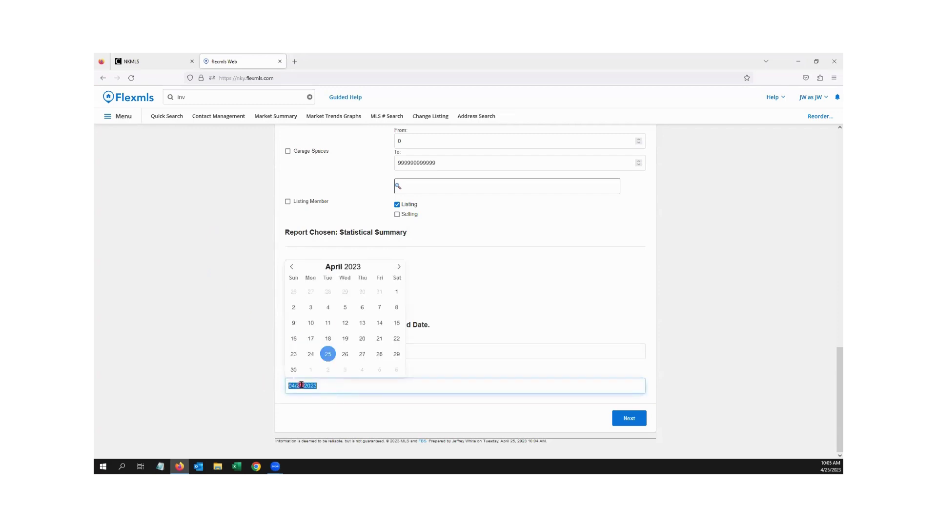
pyautogui.write('12/31')
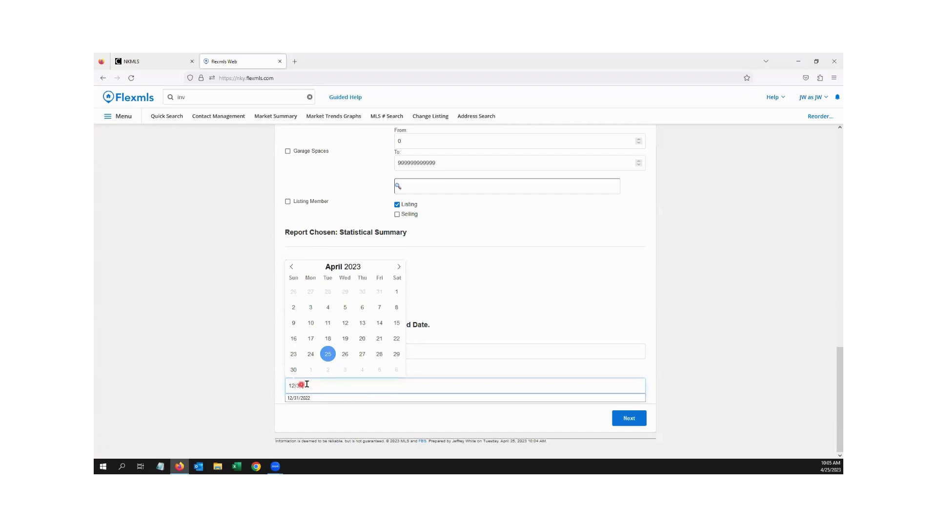
pyautogui.write('/2022')
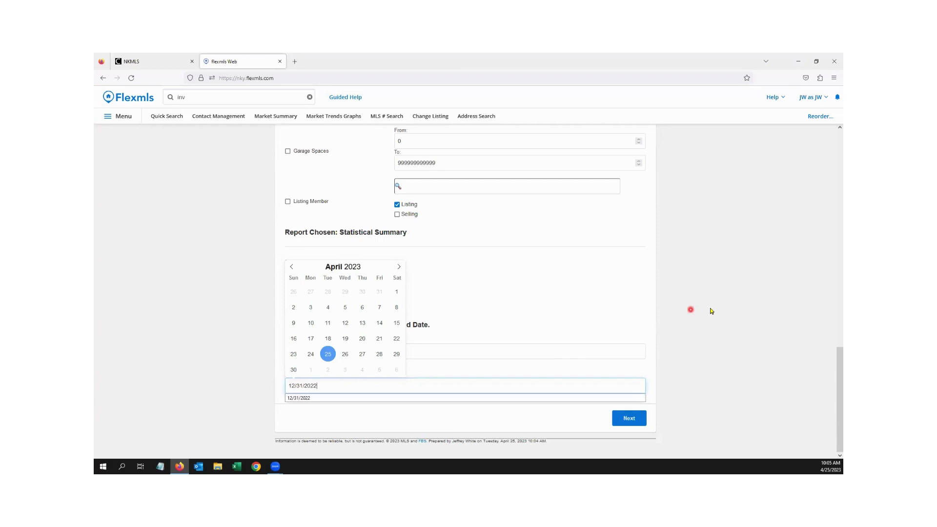
pyautogui.click(710, 311)
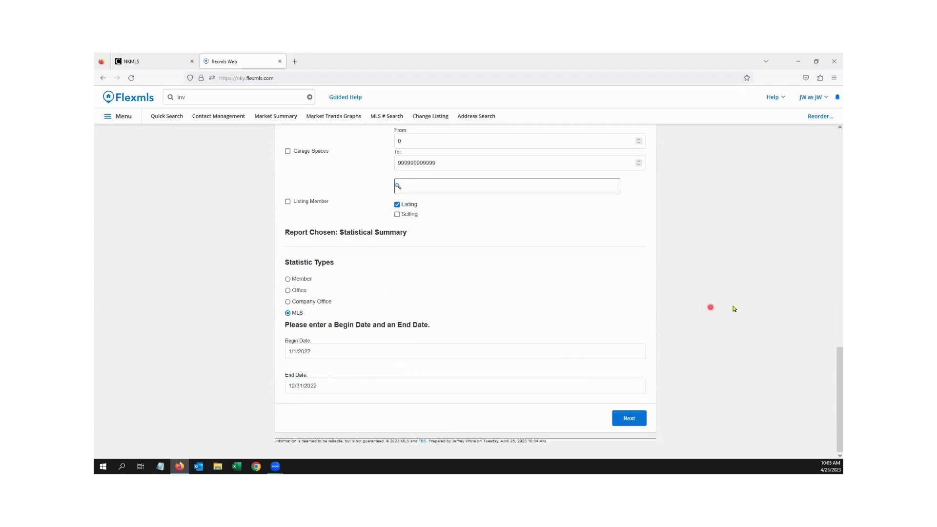
# Check the reporting options, generate the Summary Statistics report and enlarge the page to 120%.
pyautogui.scroll(2, 832, 333)
pyautogui.scroll(15, 832, 333)
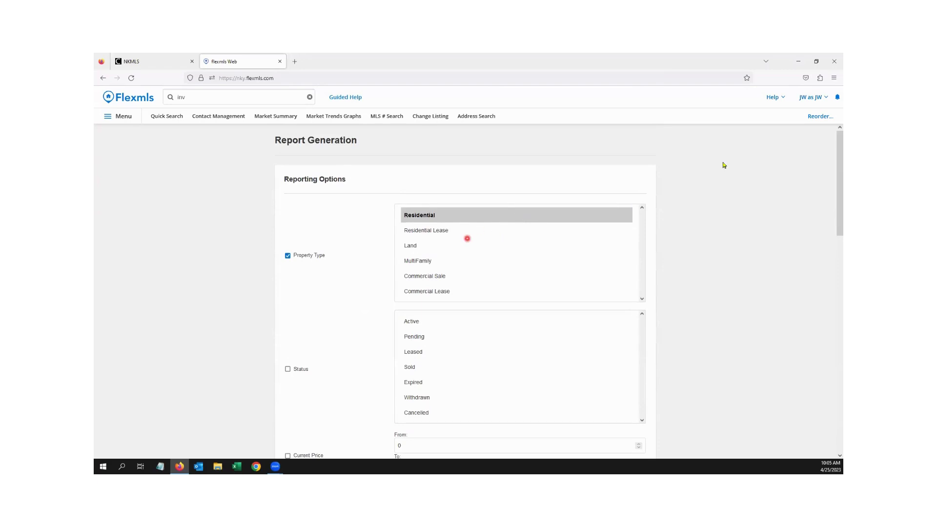
pyautogui.moveTo(832, 167); pyautogui.dragTo(828, 379)
pyautogui.scroll(-2, 827, 379)
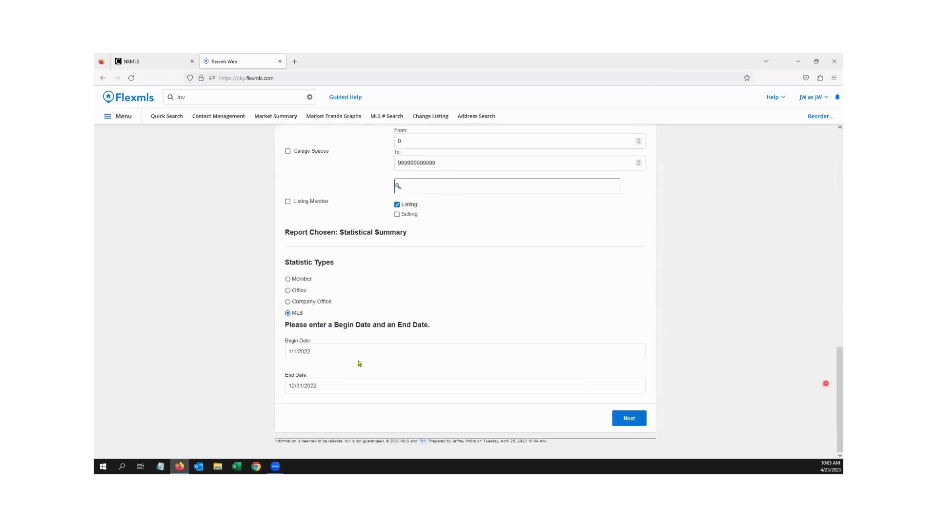
pyautogui.click(630, 419)
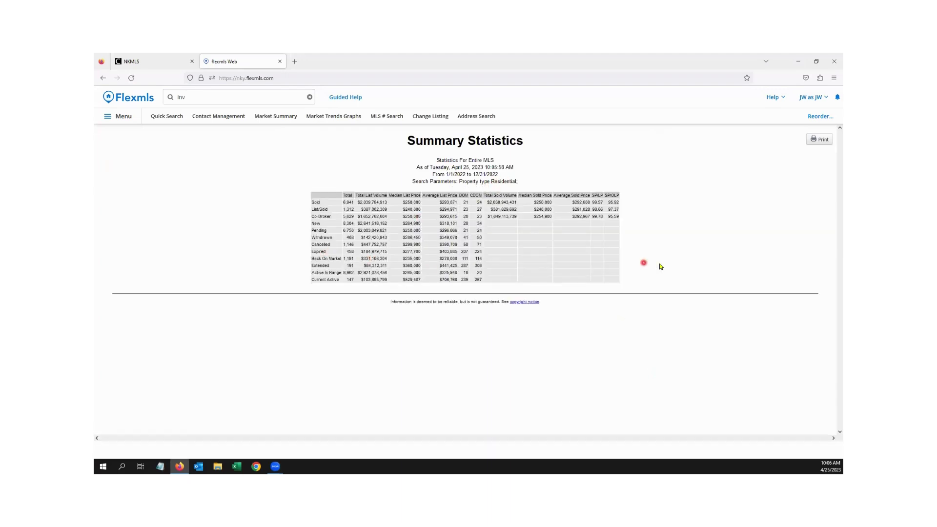
pyautogui.hotkey('ctrl', '+')
pyautogui.hotkey('ctrl', '+')
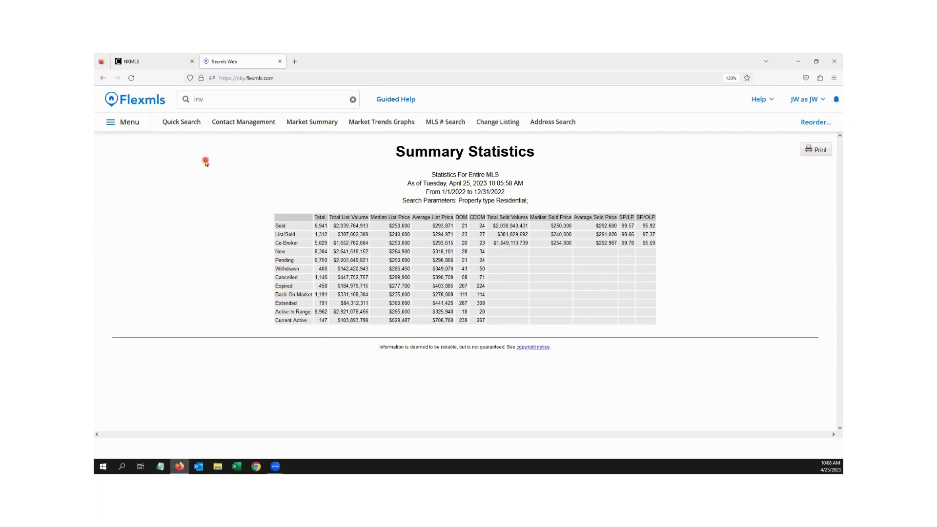
# Return to Inventory & Production by searching for "inv" again and start another Summary Statistics report.
pyautogui.click(216, 99)
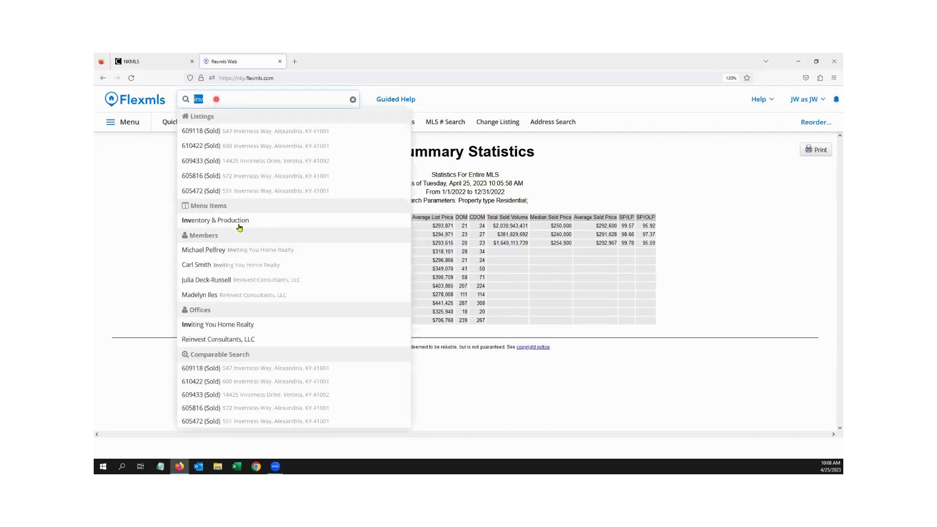
pyautogui.click(213, 100)
pyautogui.click(213, 99)
pyautogui.press('BackSpace')
pyautogui.press('BackSpace')
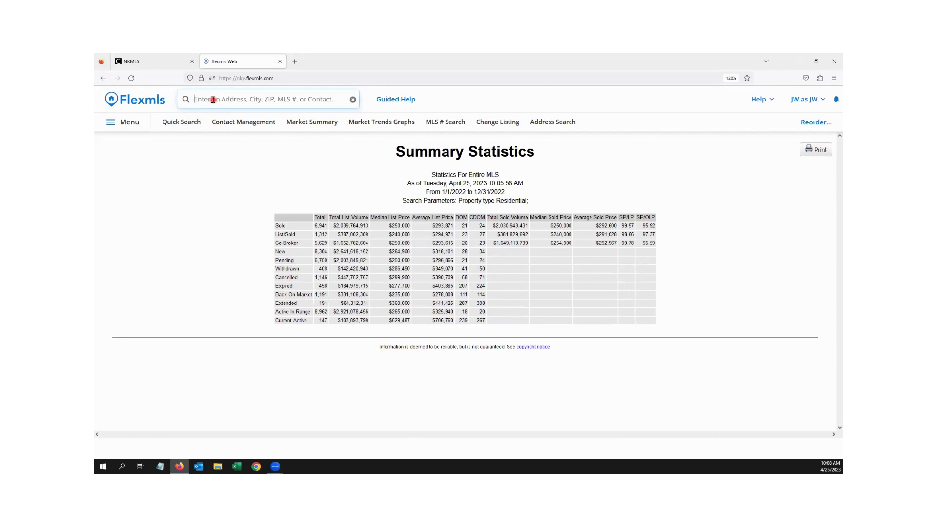
pyautogui.write('inv')
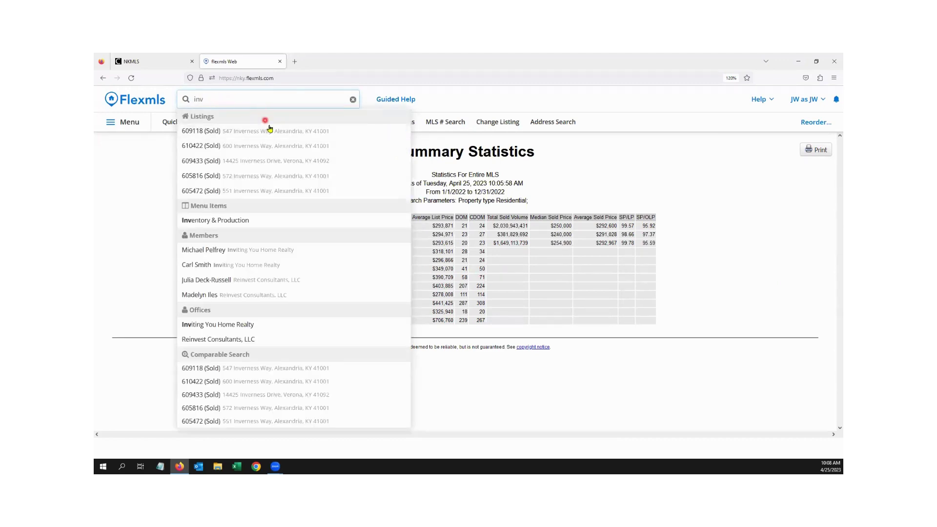
pyautogui.click(258, 222)
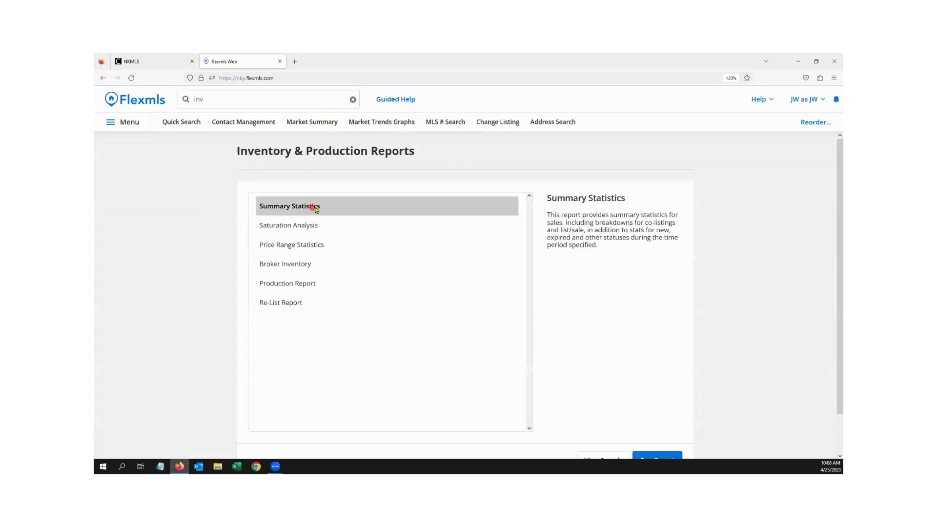
pyautogui.click(656, 456)
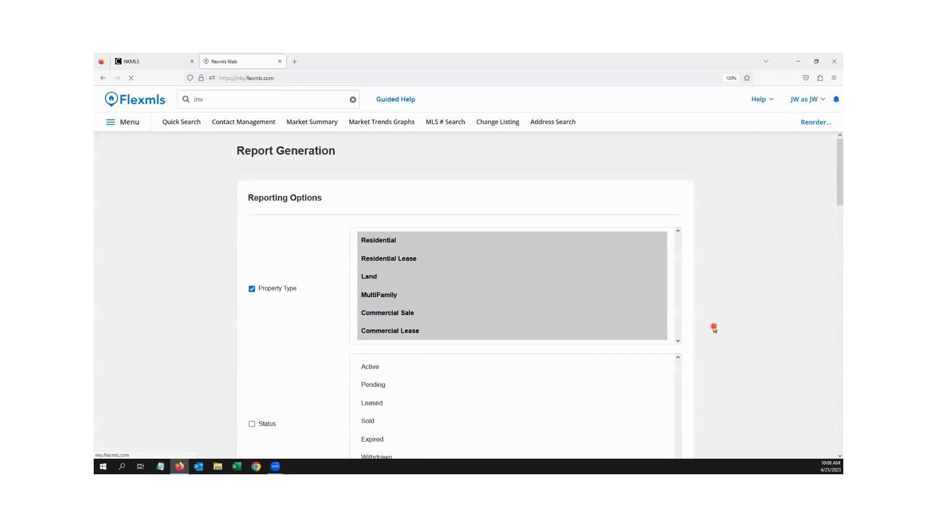
# Limit the report's property type to Residential and look through the remaining reporting options.
pyautogui.click(420, 241)
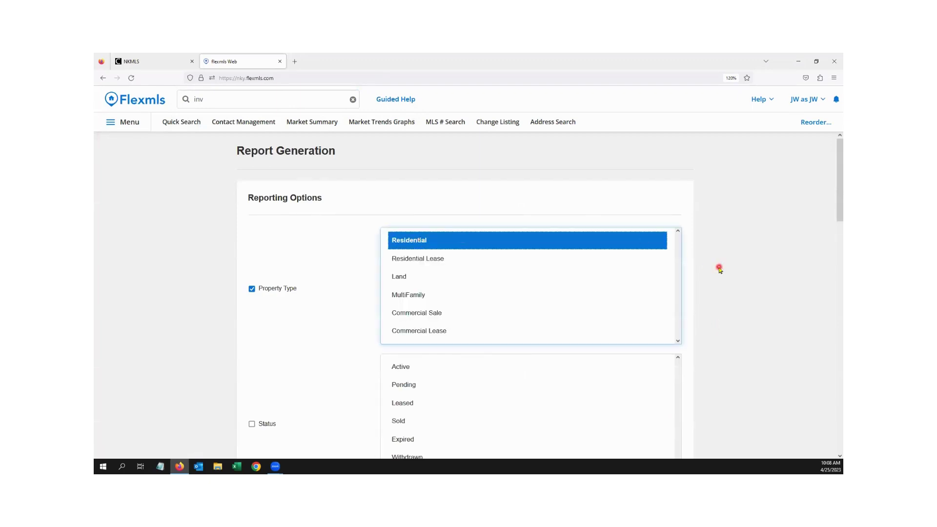
pyautogui.scroll(-5, 719, 269)
pyautogui.scroll(-7, 719, 269)
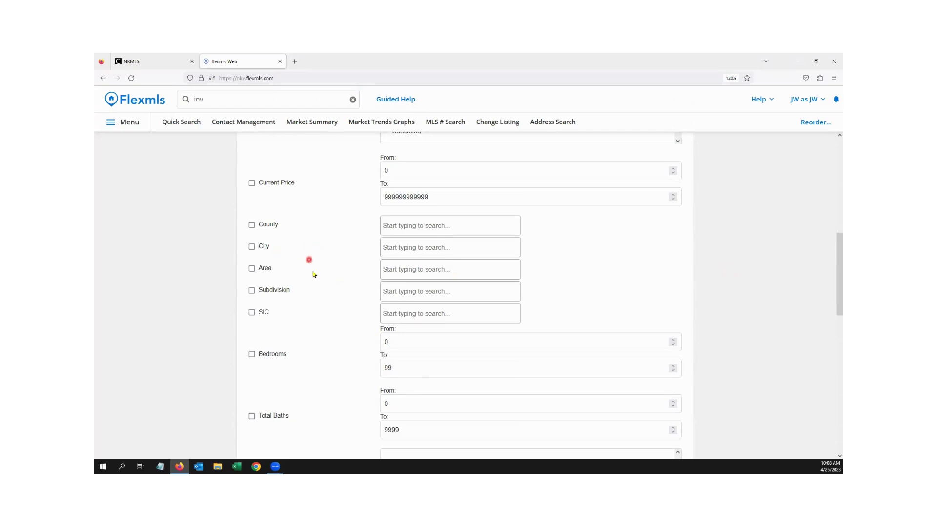
pyautogui.scroll(-9, 325, 252)
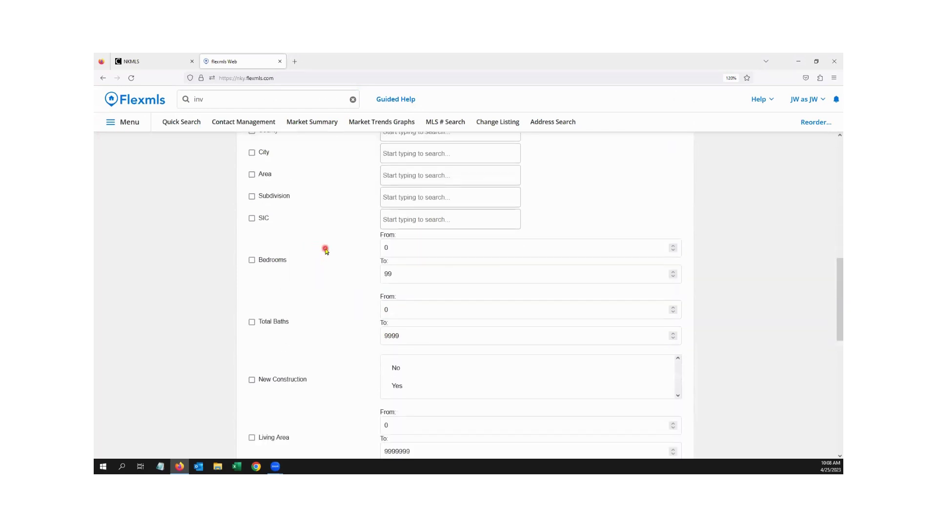
pyautogui.scroll(-1, 325, 252)
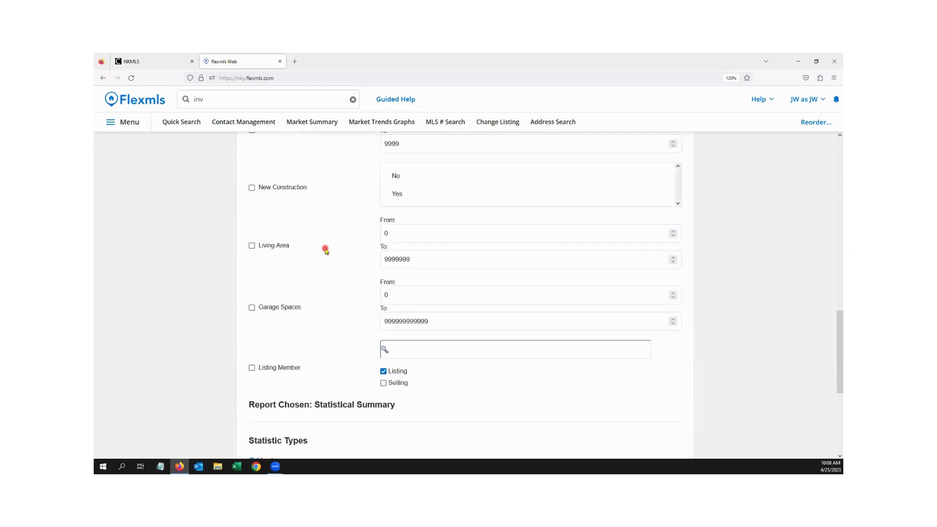
pyautogui.scroll(-5, 325, 251)
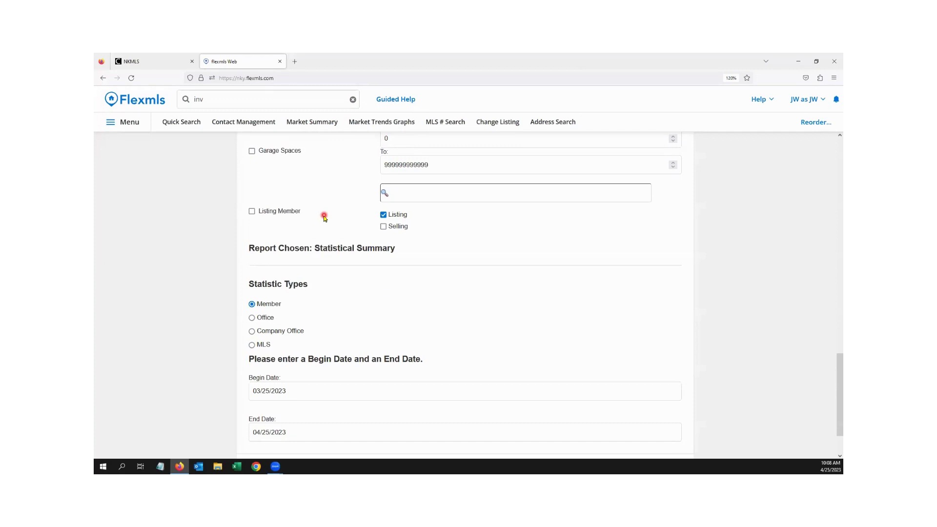
pyautogui.scroll(12, 325, 218)
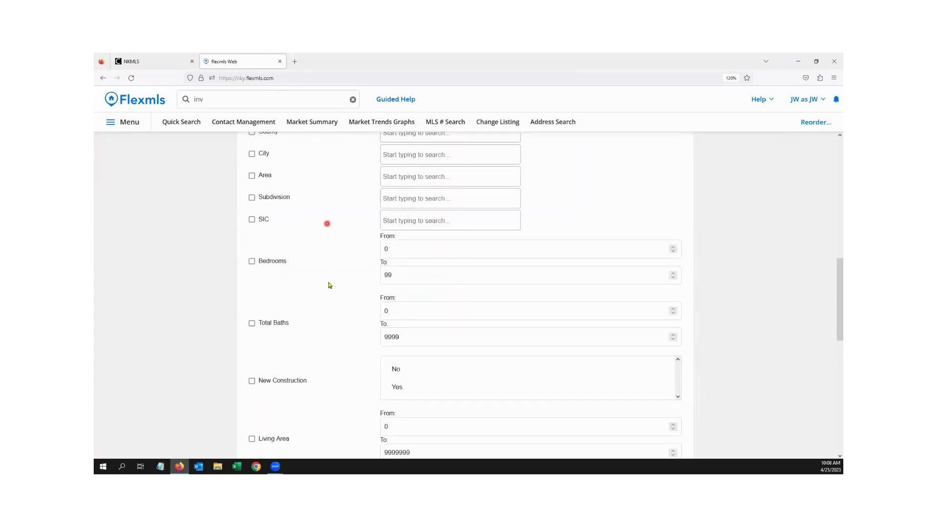
# Filter the report by the cities Union and Florence.
pyautogui.scroll(2, 328, 286)
pyautogui.click(403, 198)
pyautogui.write('u')
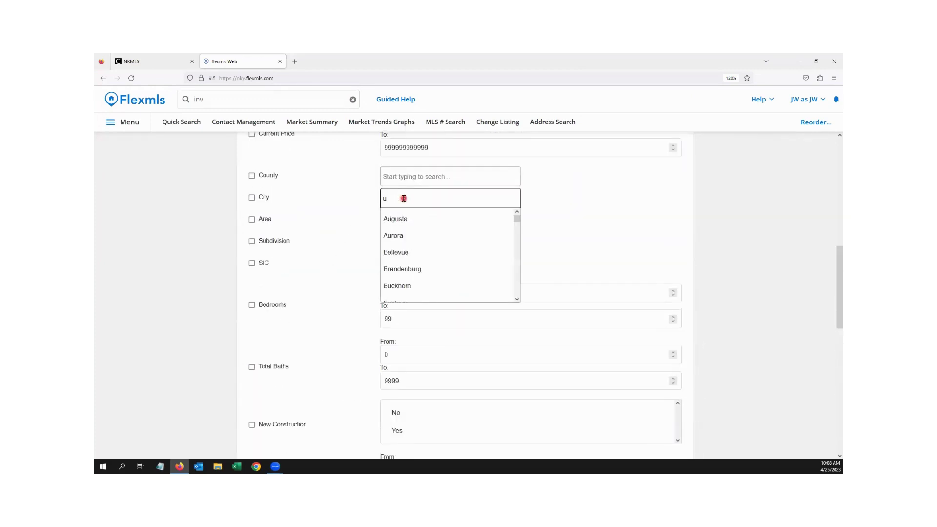
pyautogui.write('noin')
pyautogui.click(519, 144)
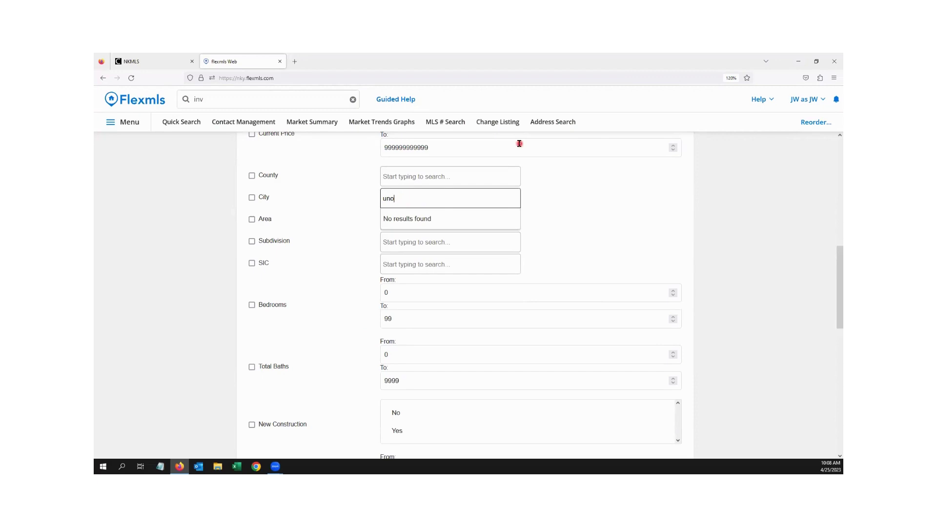
pyautogui.press('BackSpace')
pyautogui.write('ion')
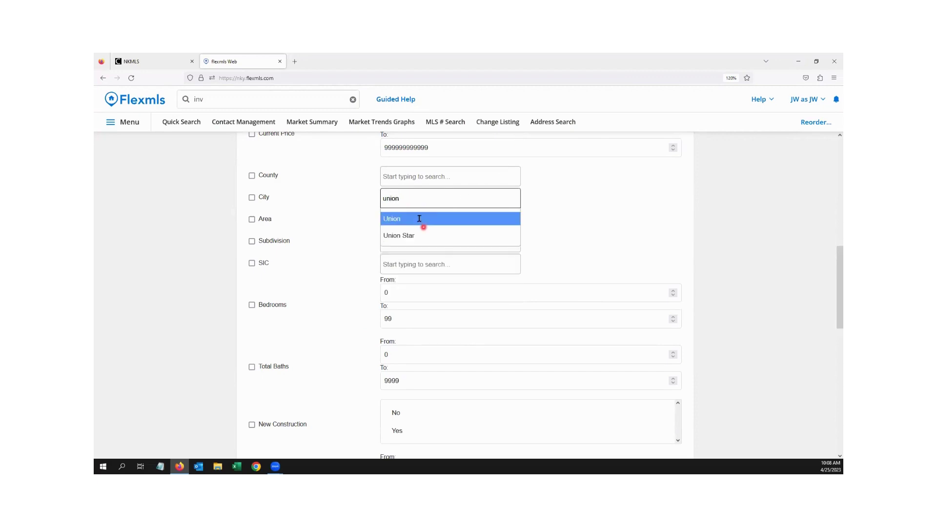
pyautogui.click(419, 218)
pyautogui.write('florence')
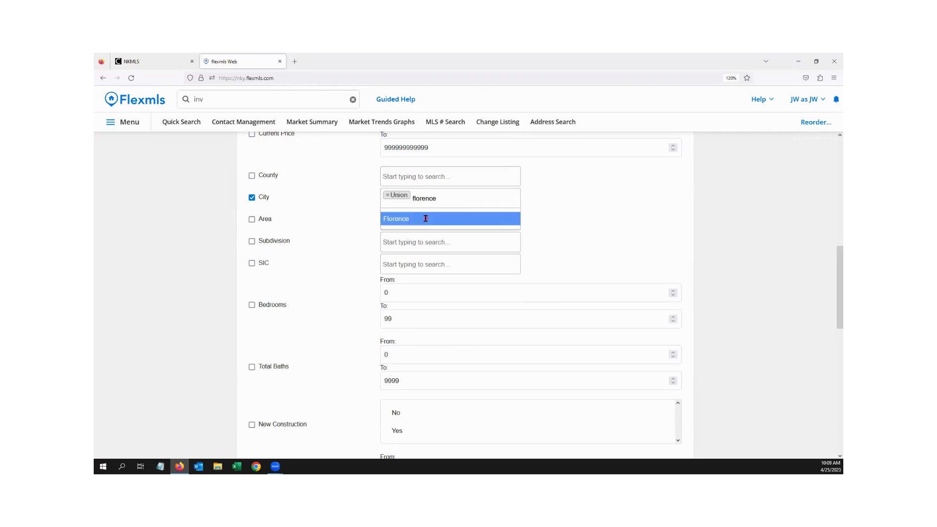
pyautogui.click(425, 218)
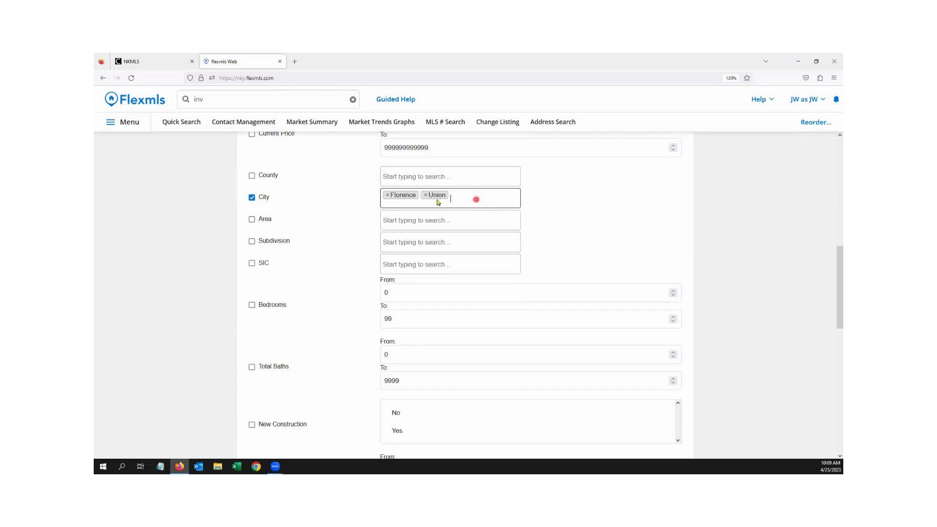
# Remove Florence and Union from the city filter and turn the City filter off.
pyautogui.click(387, 195)
pyautogui.click(387, 195)
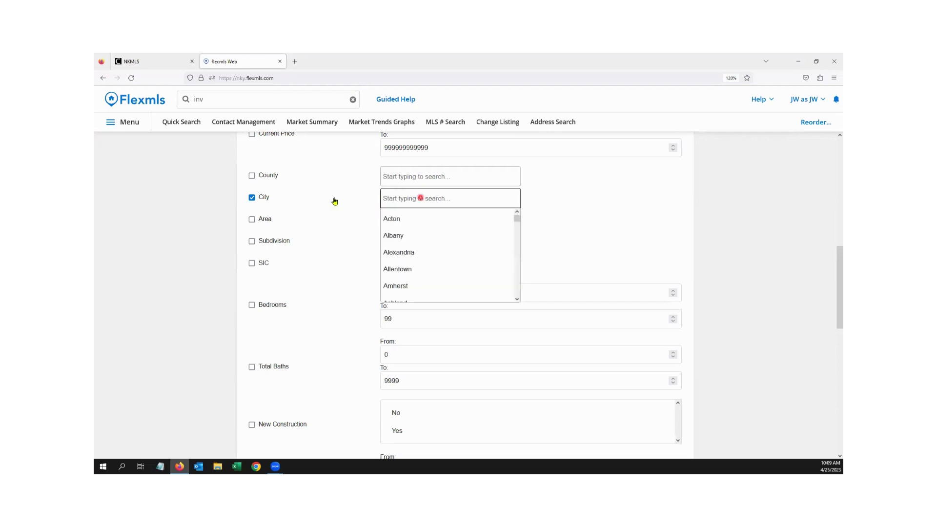
pyautogui.click(252, 197)
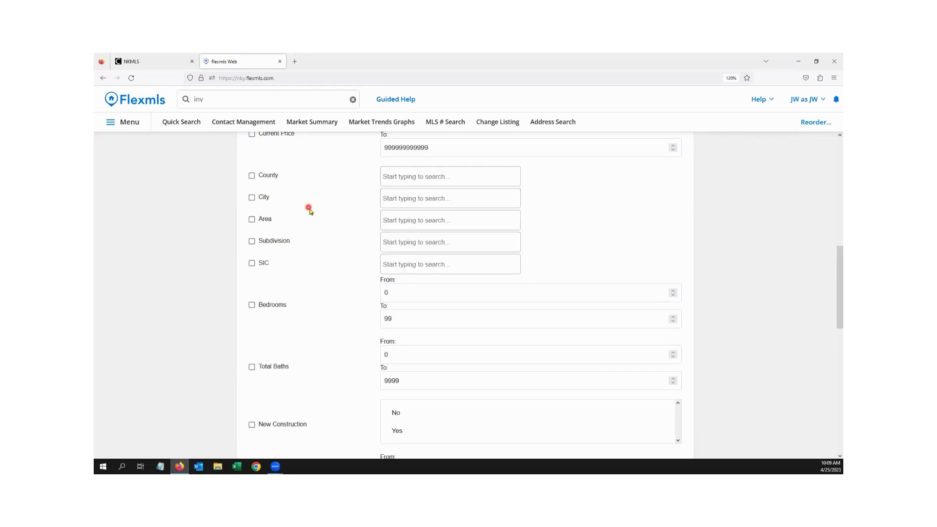
# Filter the report by Kenton county.
pyautogui.click(405, 177)
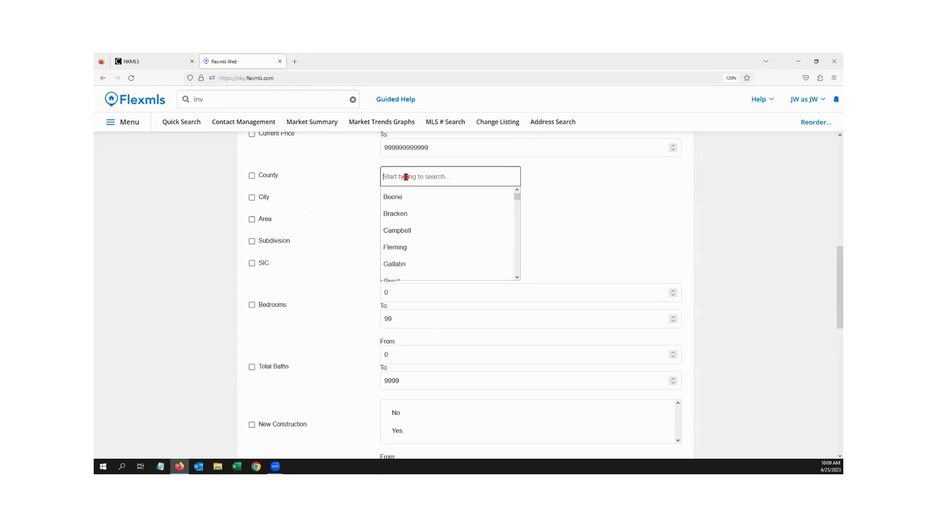
pyautogui.write('benton')
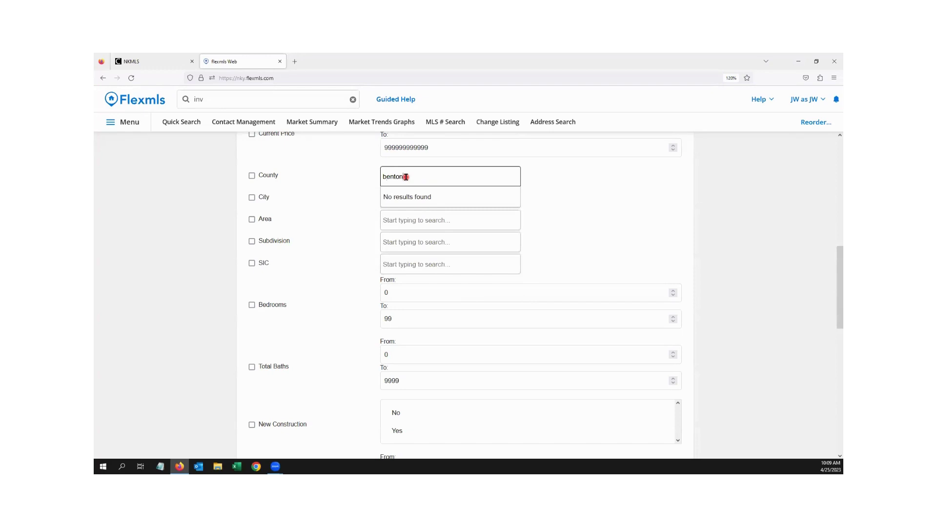
pyautogui.press('BackSpace')
pyautogui.press('BackSpace')
pyautogui.press('BackSpace')
pyautogui.press('BackSpace')
pyautogui.press('BackSpace')
pyautogui.press('BackSpace')
pyautogui.write('keto')
pyautogui.press('BackSpace')
pyautogui.press('BackSpace')
pyautogui.write('nt')
pyautogui.click(412, 196)
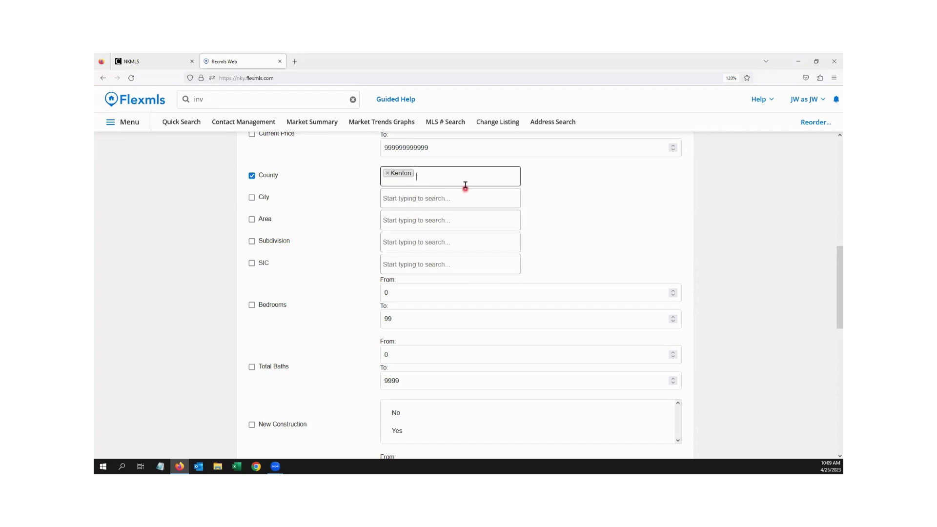
# Add Campbell and Boone to the report's county filter.
pyautogui.write('camp')
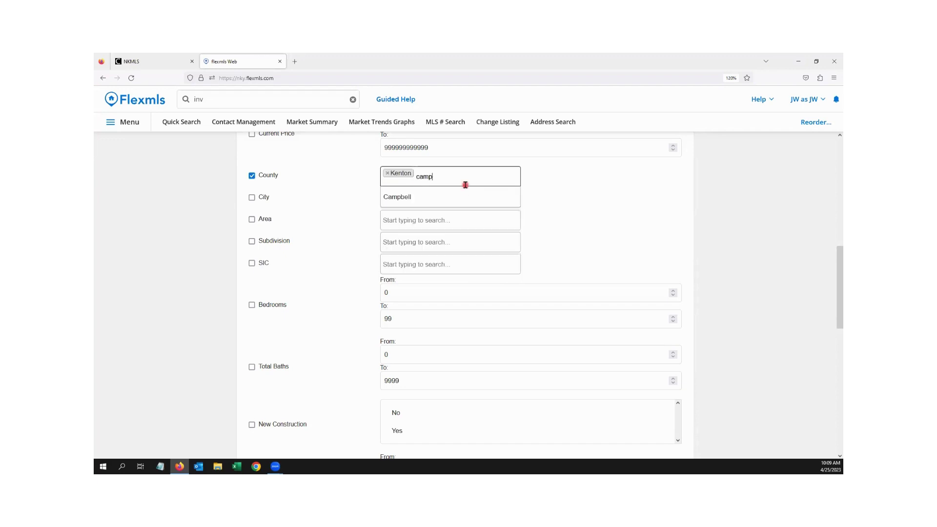
pyautogui.click(429, 198)
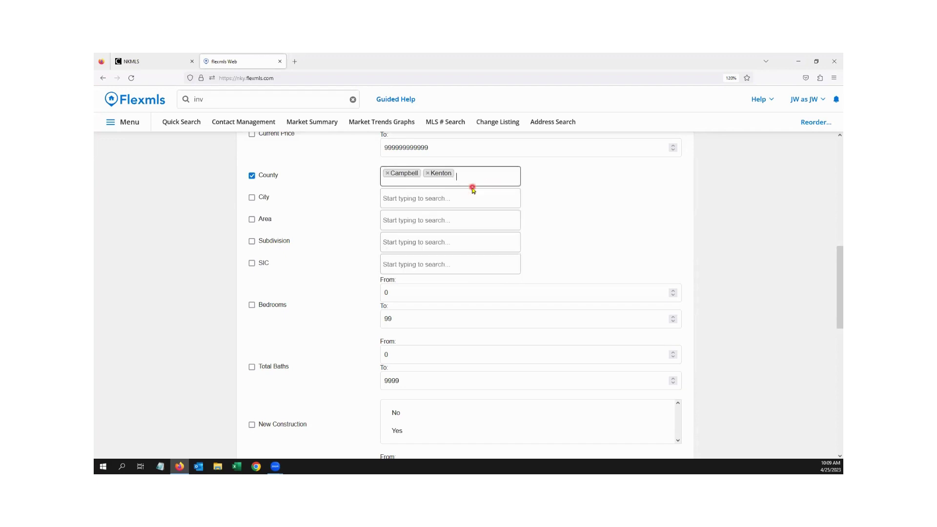
pyautogui.write('boone')
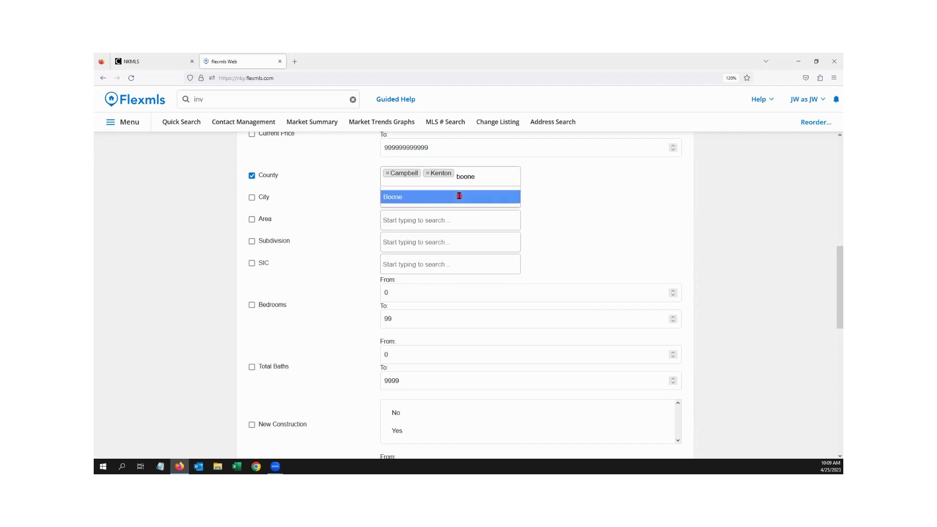
pyautogui.click(459, 197)
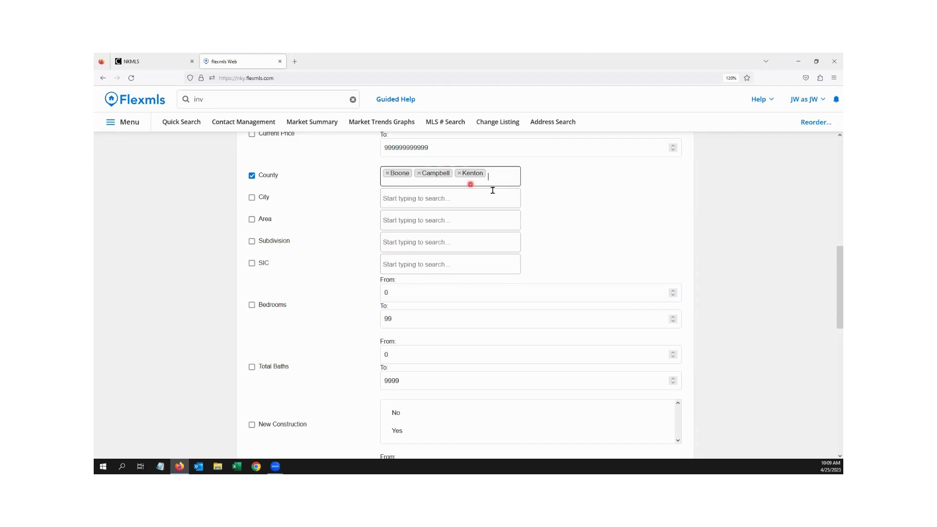
# Set the report's statistic type to MLS and its begin date to 1/1/2023.
pyautogui.scroll(-10, 579, 227)
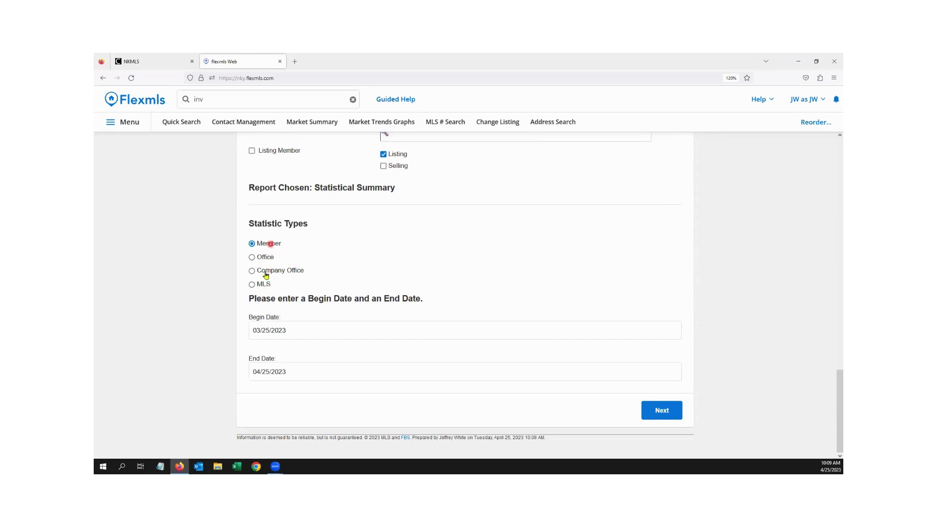
pyautogui.click(262, 287)
pyautogui.click(310, 330)
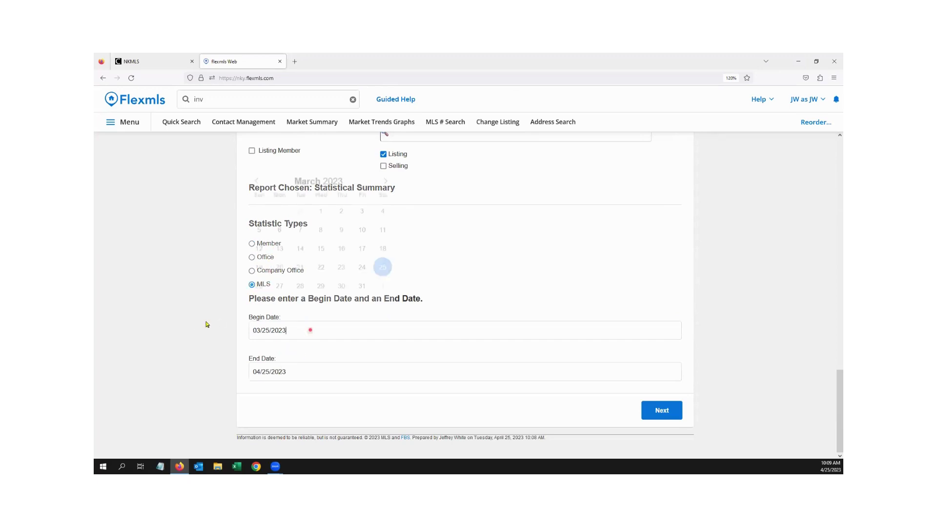
pyautogui.write('1/1/')
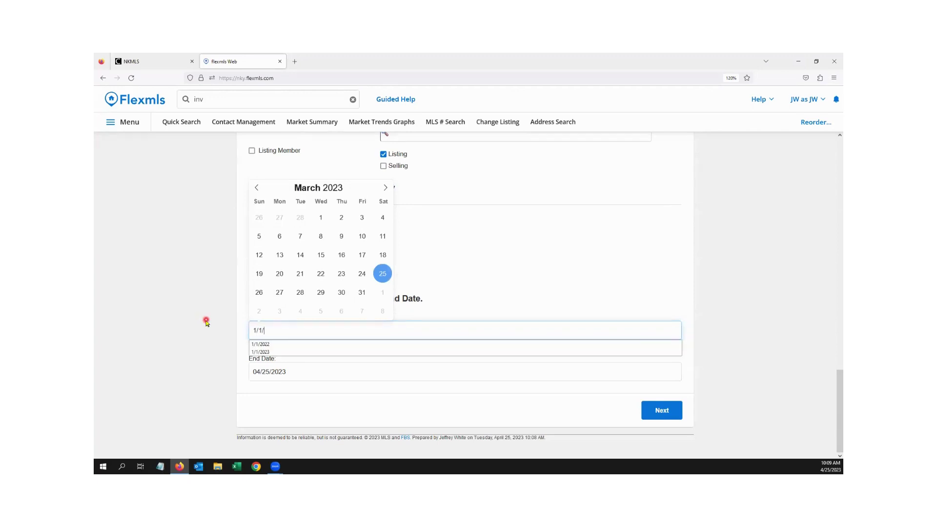
pyautogui.write('2023')
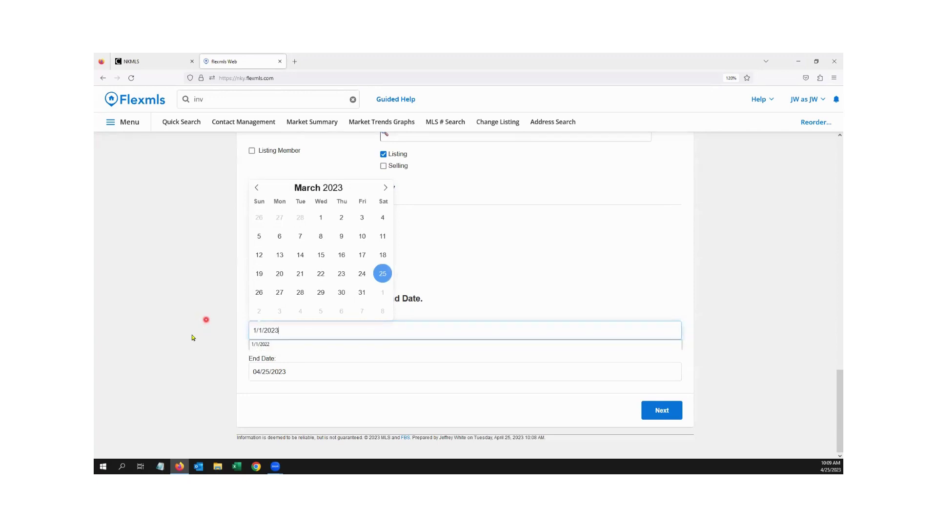
pyautogui.click(193, 335)
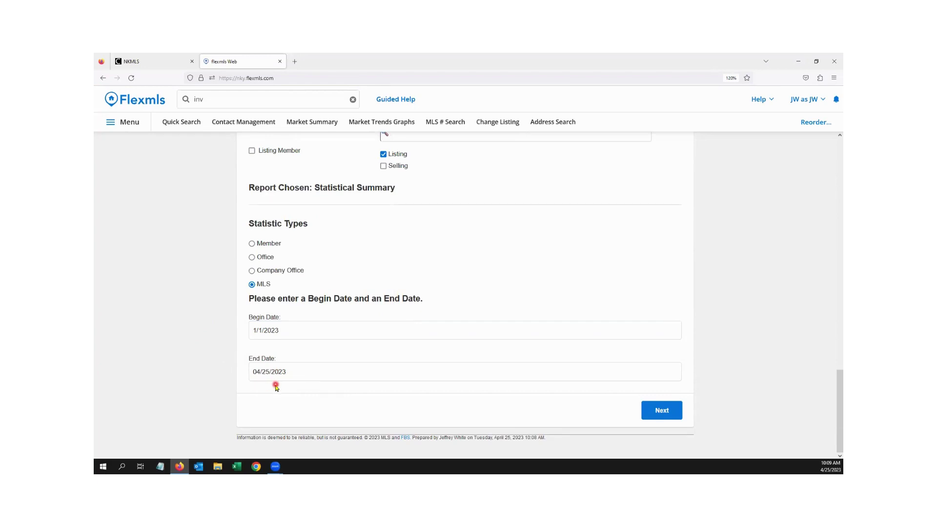
# Check the chosen filters, set the end date to 03/31/2023 and generate the Summary Statistics report.
pyautogui.moveTo(839, 391); pyautogui.dragTo(839, 159)
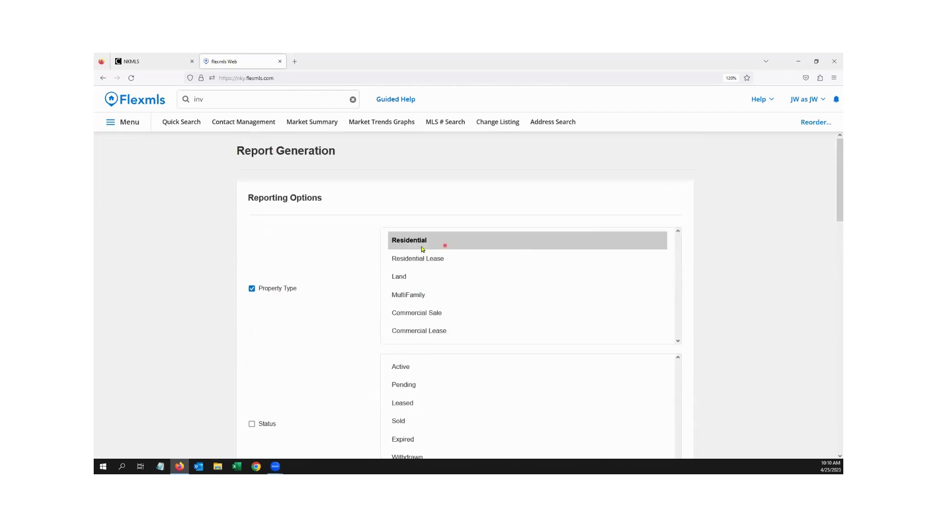
pyautogui.scroll(-7, 533, 277)
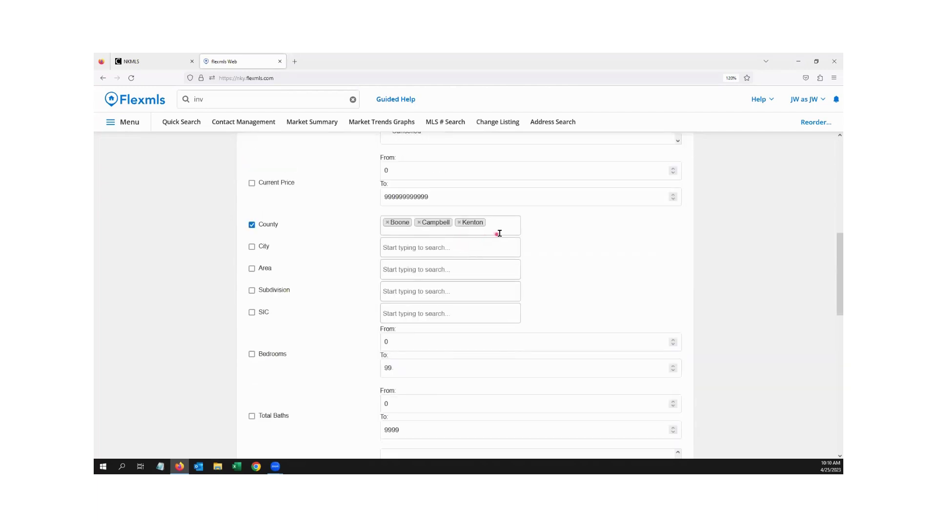
pyautogui.scroll(-10, 633, 260)
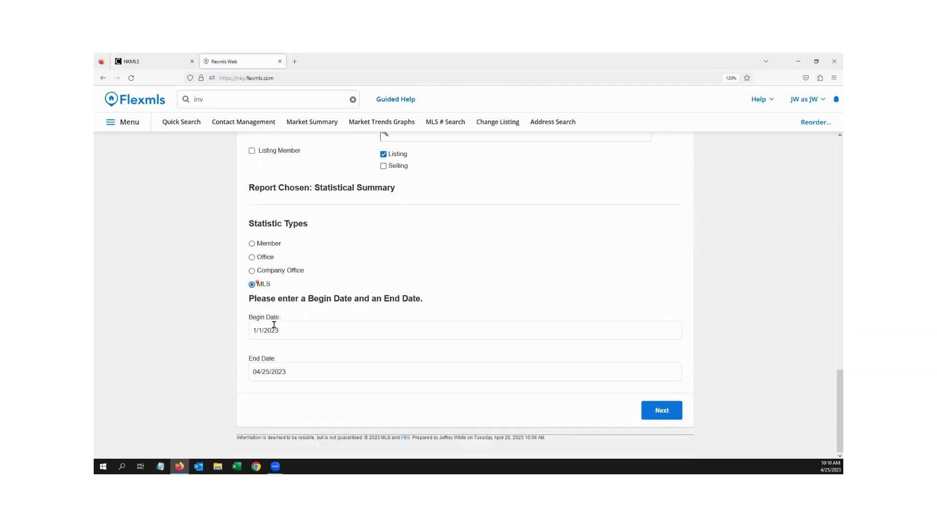
pyautogui.click(269, 374)
pyautogui.click(317, 388)
pyautogui.click(287, 374)
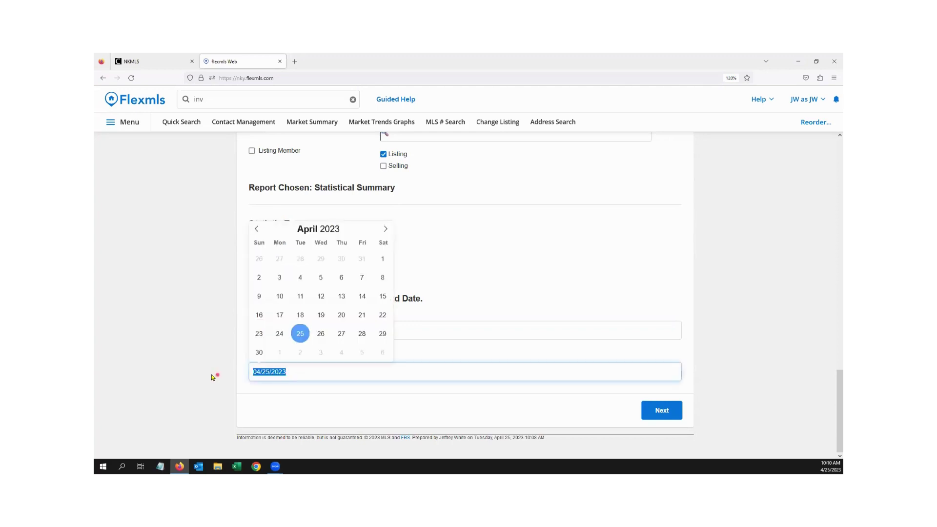
pyautogui.click(259, 230)
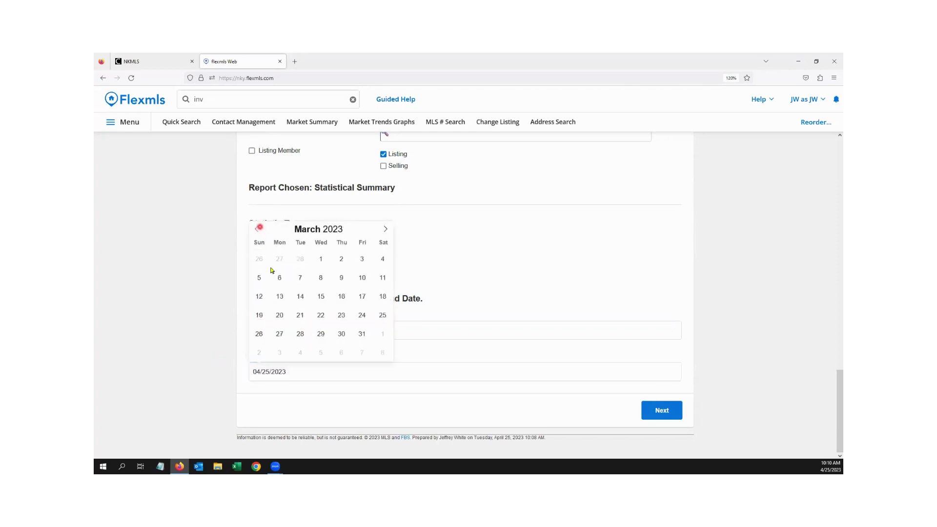
pyautogui.click(362, 336)
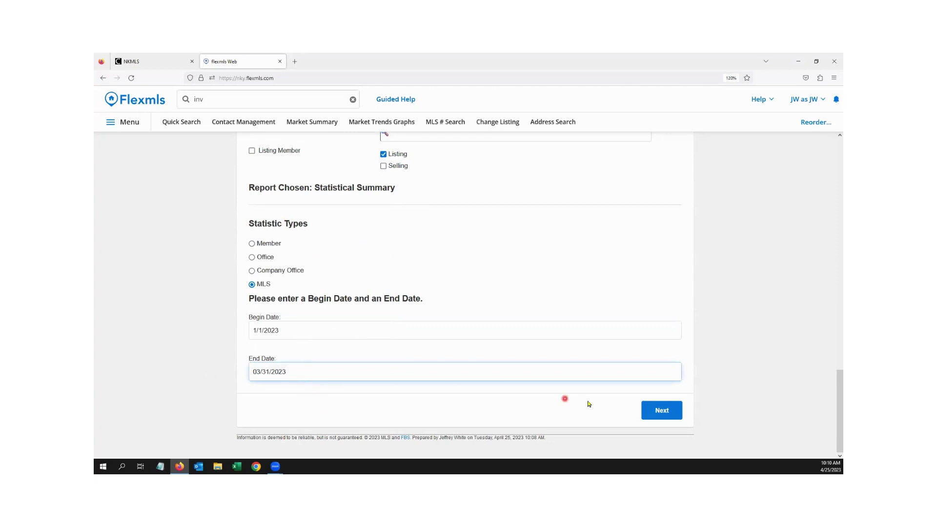
pyautogui.click(670, 414)
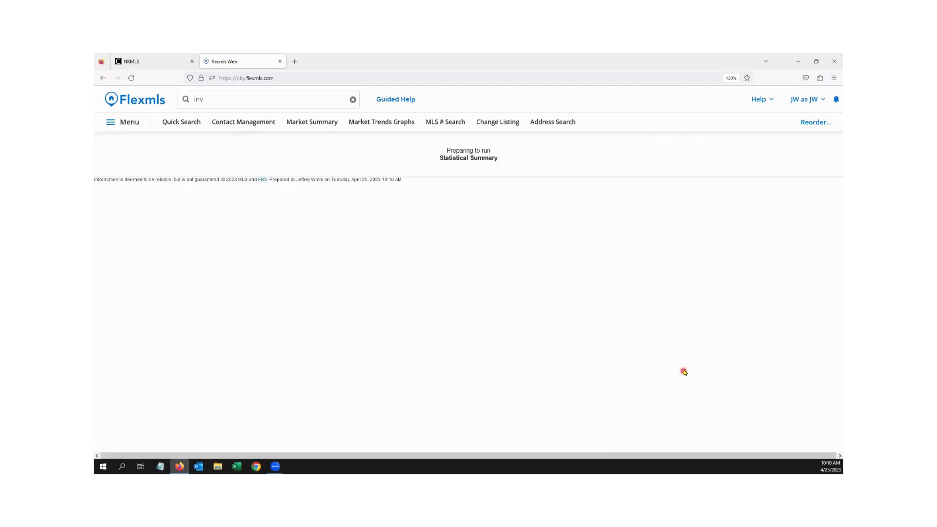
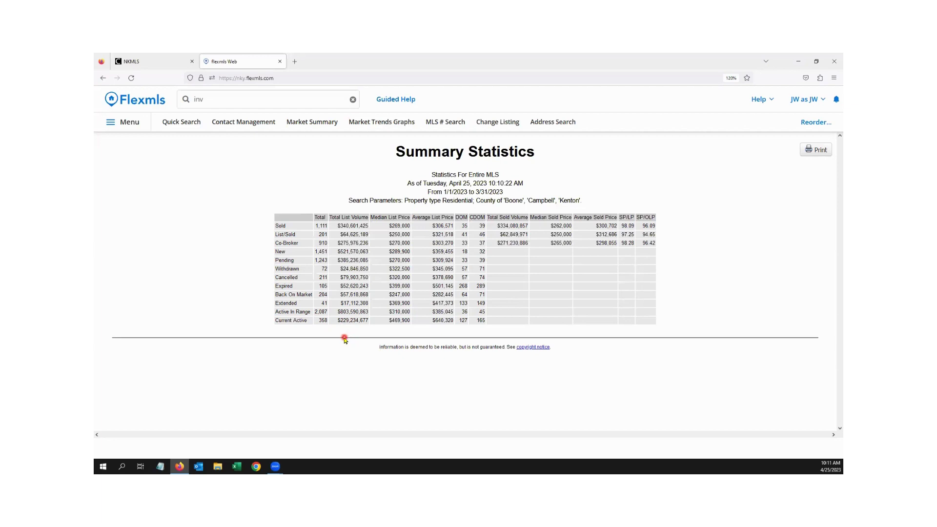
# Open the print preview of the Summary Statistics report and look through its pages.
pyautogui.click(816, 154)
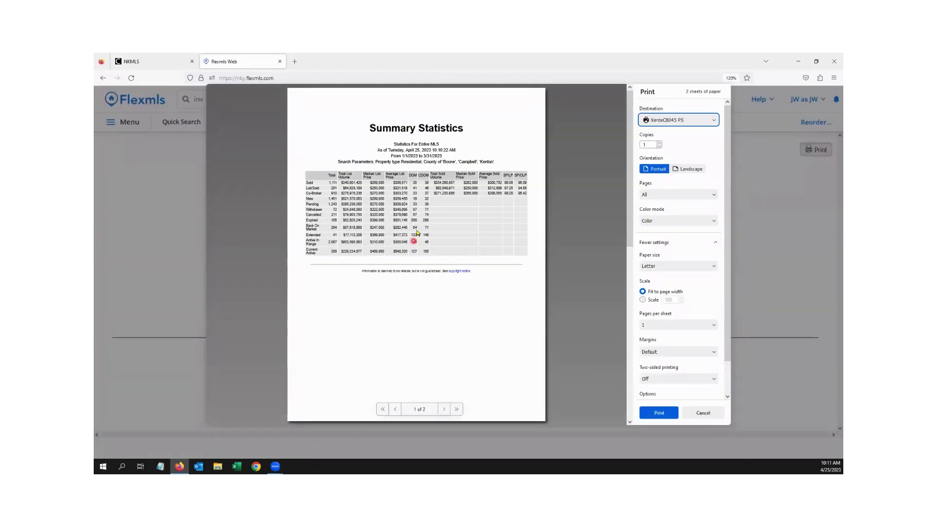
pyautogui.click(444, 409)
pyautogui.click(395, 408)
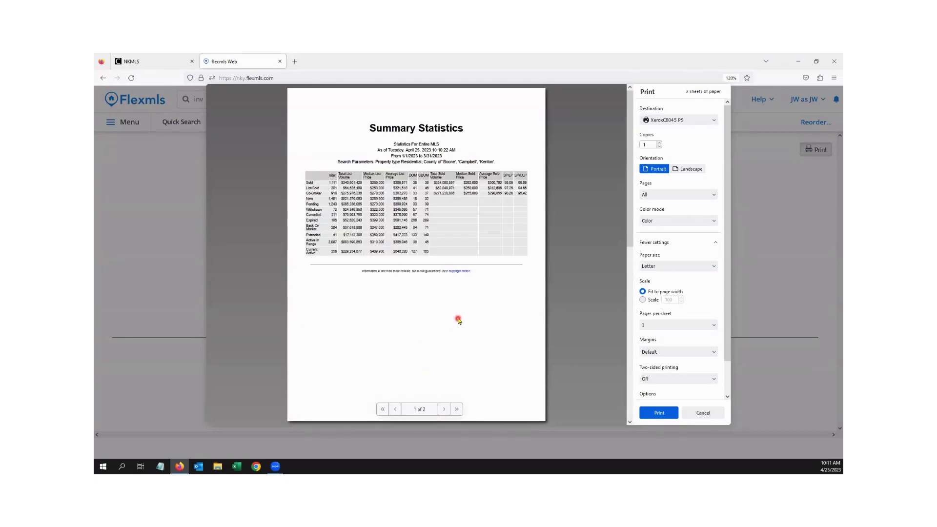
# Preview the Summary Statistics report in landscape orientation and cancel printing.
pyautogui.click(689, 169)
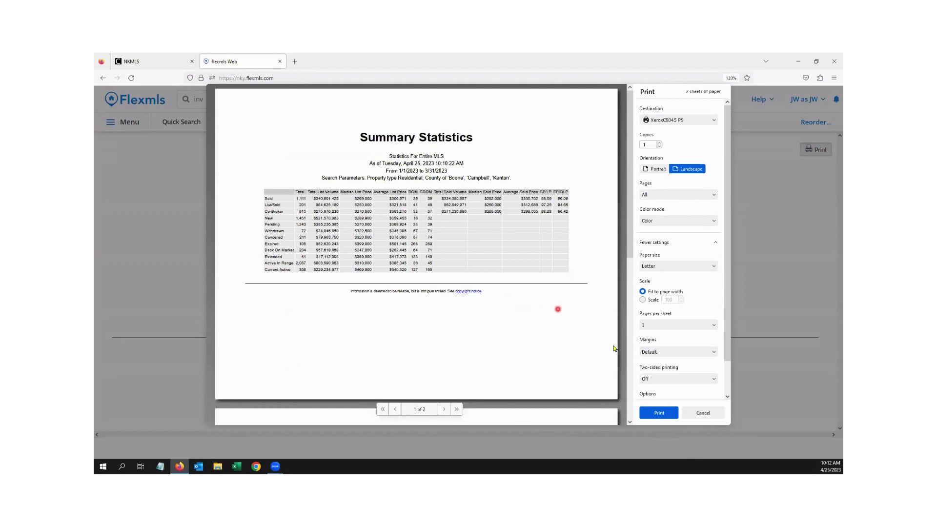
pyautogui.click(703, 413)
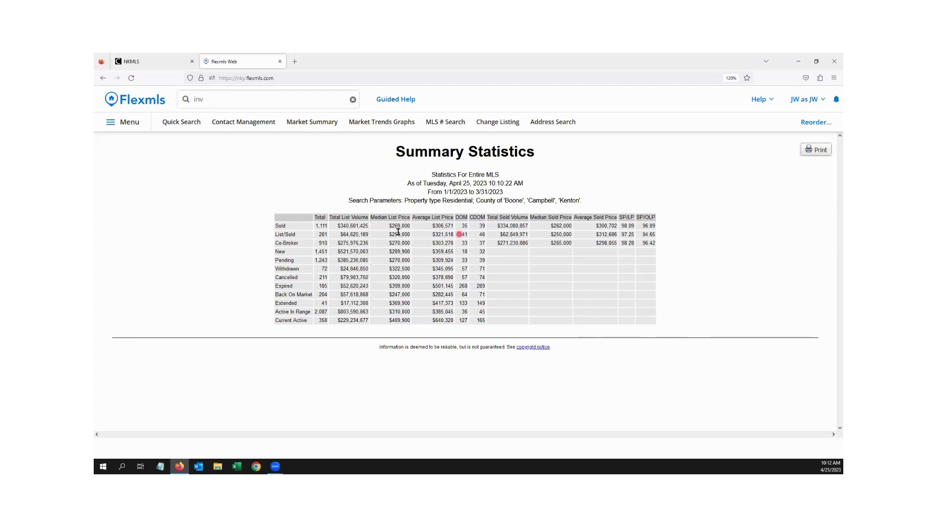
# Check where the Inventory & Production entry is listed in the quick search suggestions and the main menu.
pyautogui.click(219, 99)
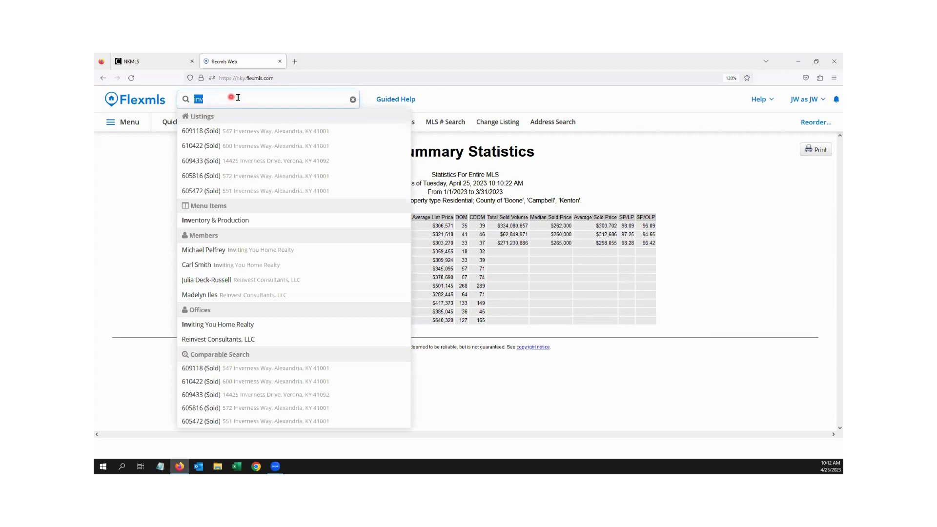
pyautogui.moveTo(222, 223)
pyautogui.click(222, 97)
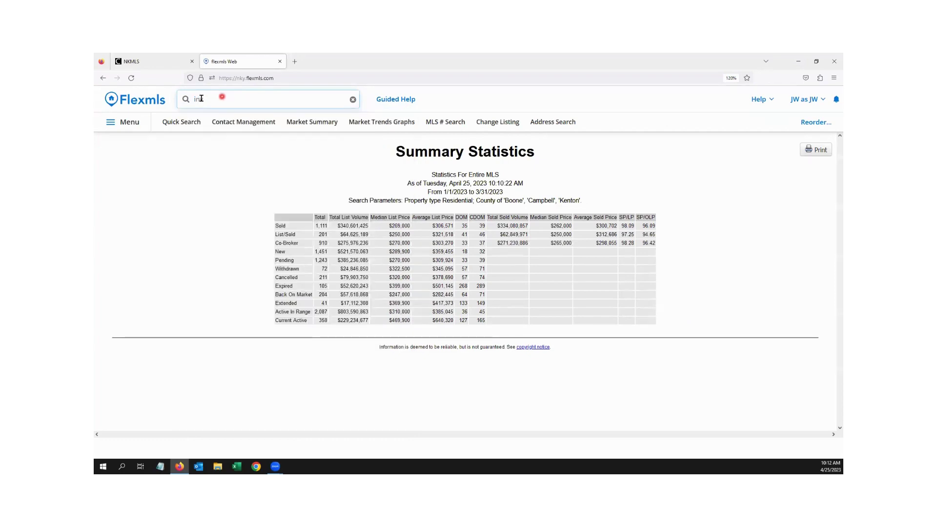
pyautogui.click(130, 122)
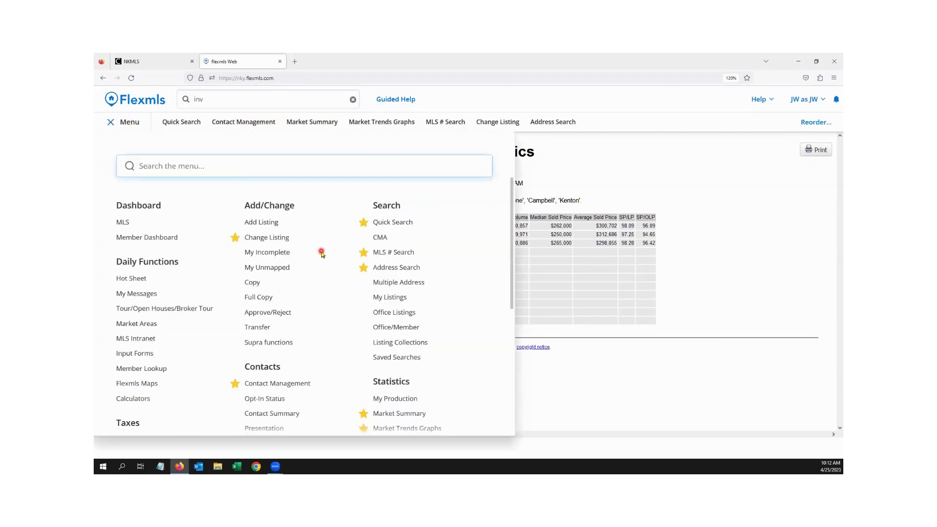
pyautogui.scroll(-3, 321, 253)
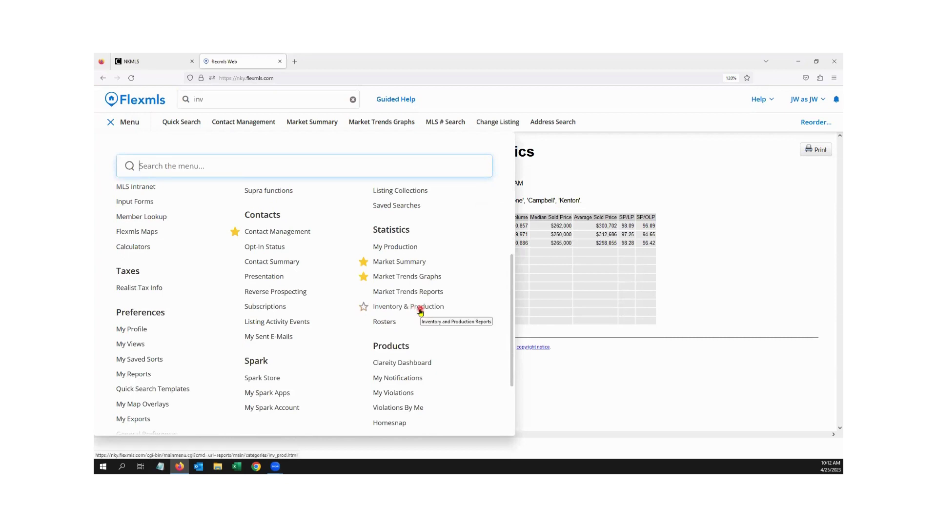
pyautogui.click(130, 123)
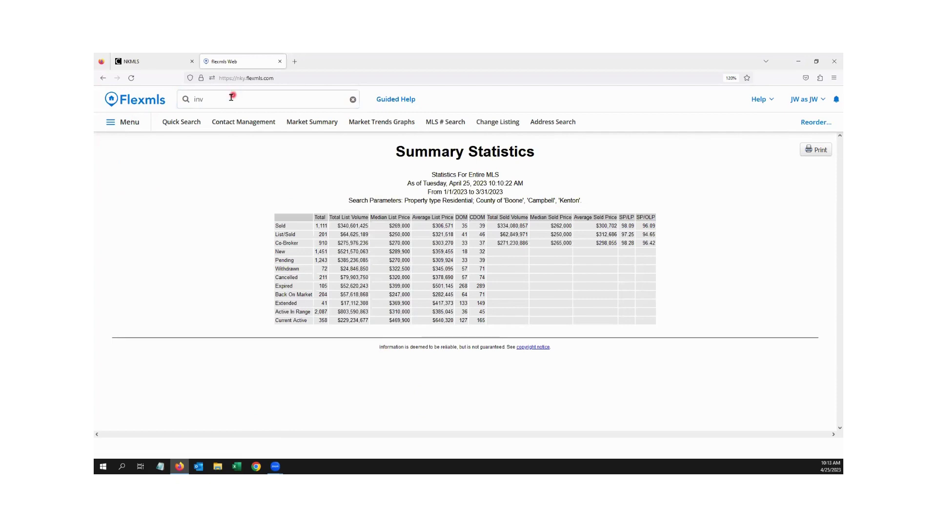
# Find Inventory & Production from the "inv" search and start a Saturation Analysis report.
pyautogui.click(231, 97)
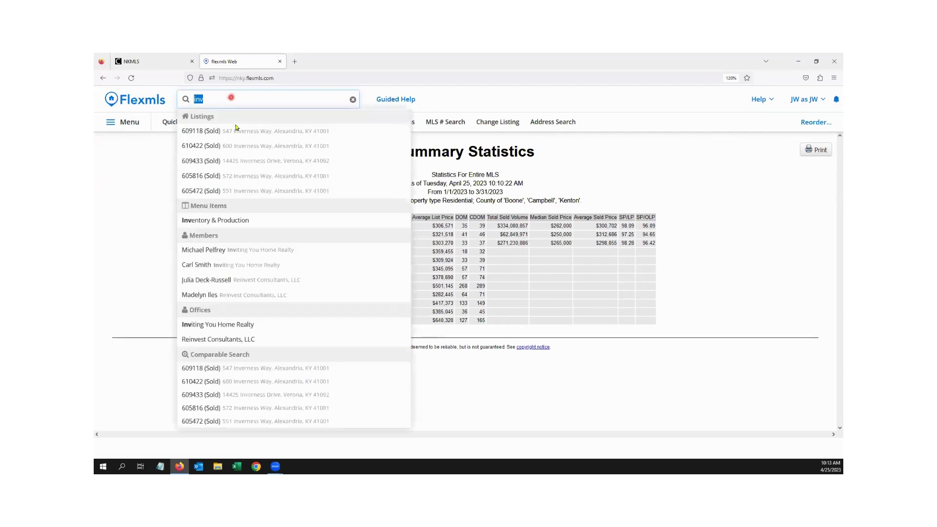
pyautogui.click(235, 221)
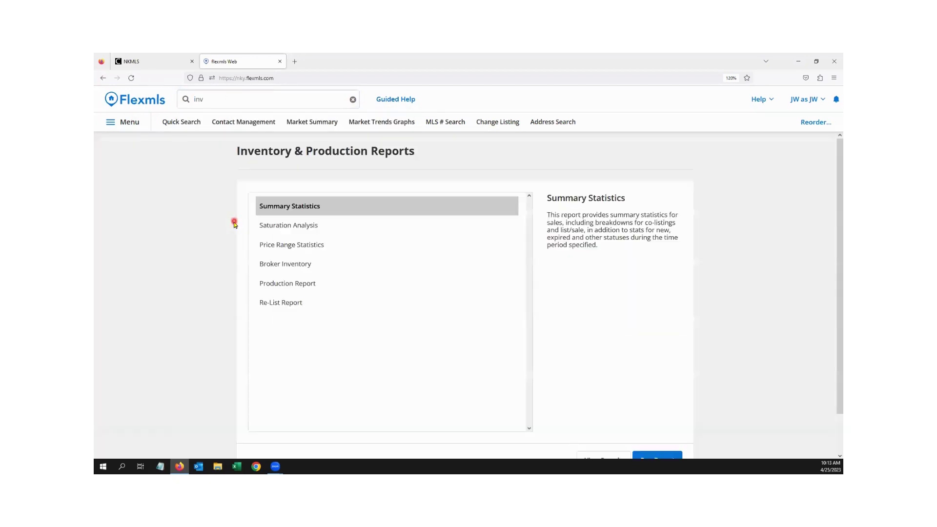
pyautogui.click(301, 207)
pyautogui.click(306, 228)
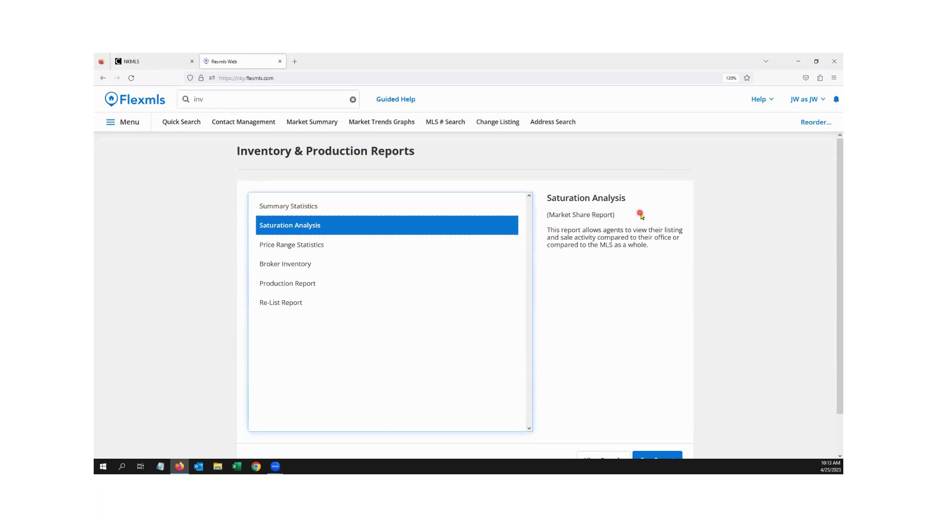
pyautogui.scroll(-1, 640, 215)
pyautogui.click(667, 420)
pyautogui.click(667, 421)
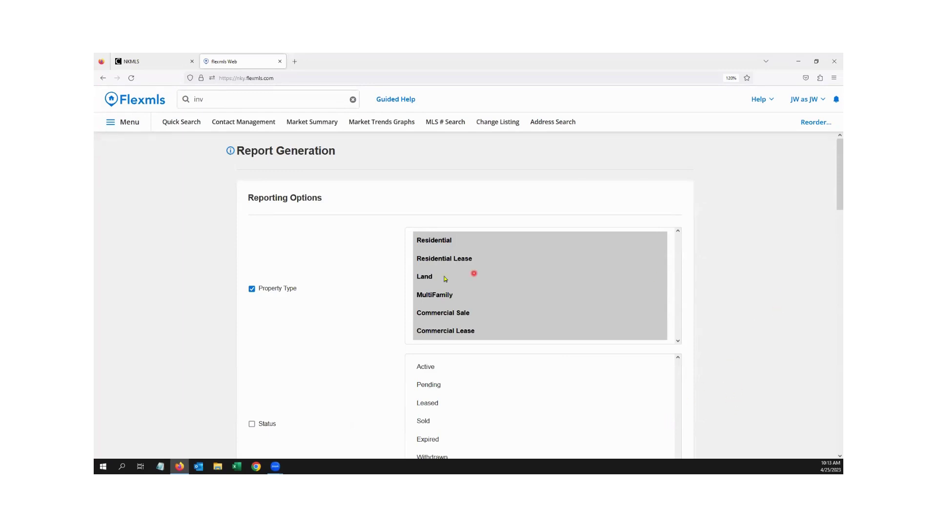
# Limit the Saturation Analysis report to Residential properties and review the remaining filter options.
pyautogui.click(440, 243)
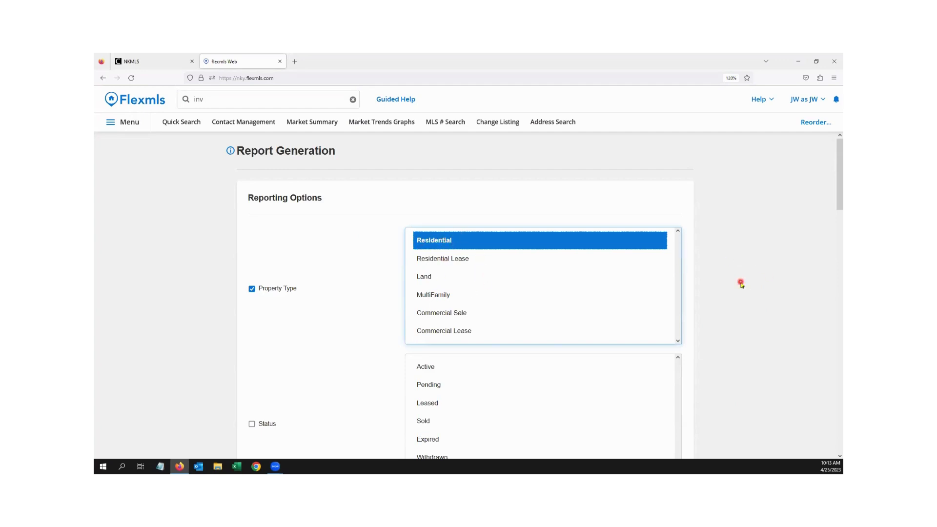
pyautogui.scroll(-6, 740, 284)
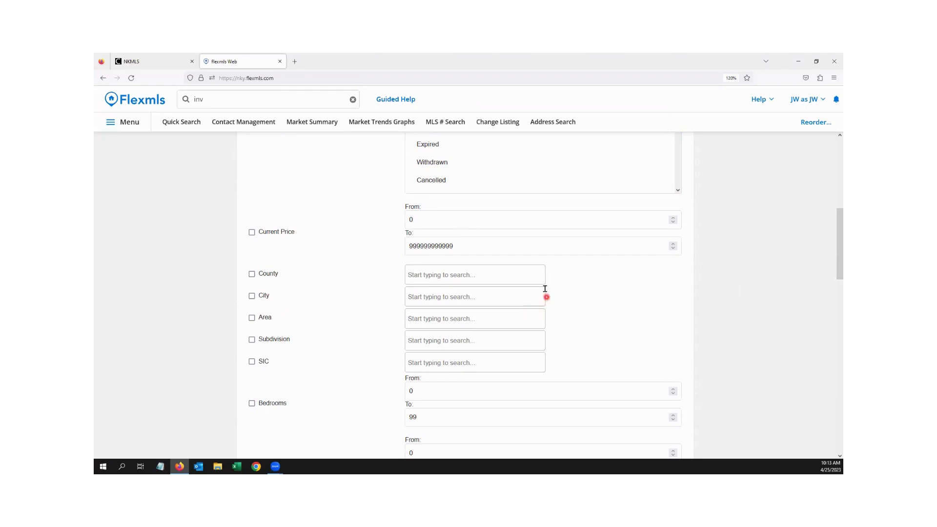
pyautogui.scroll(-3, 568, 249)
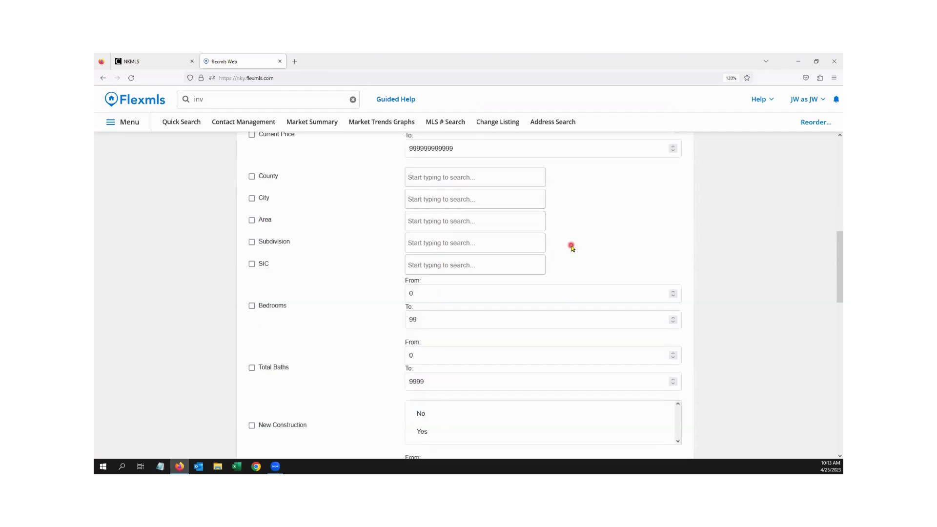
pyautogui.scroll(-10, 596, 213)
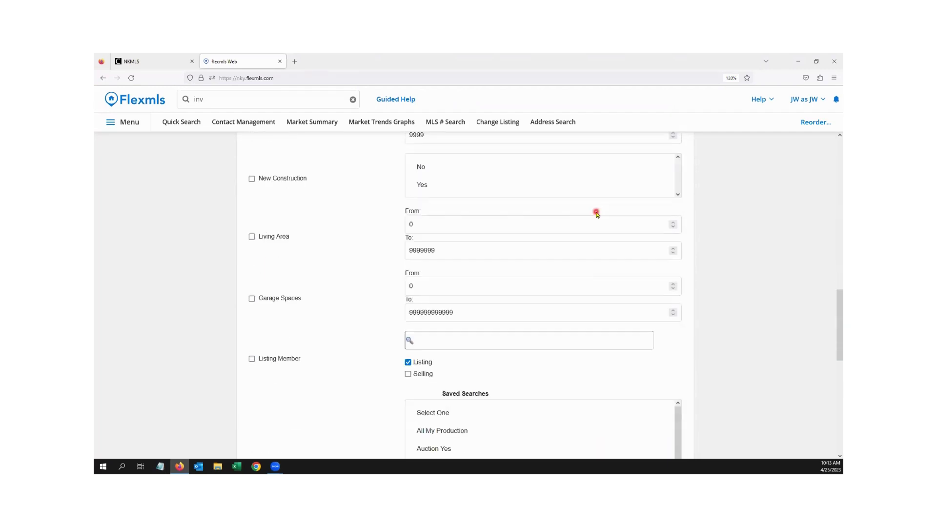
pyautogui.scroll(-8, 596, 211)
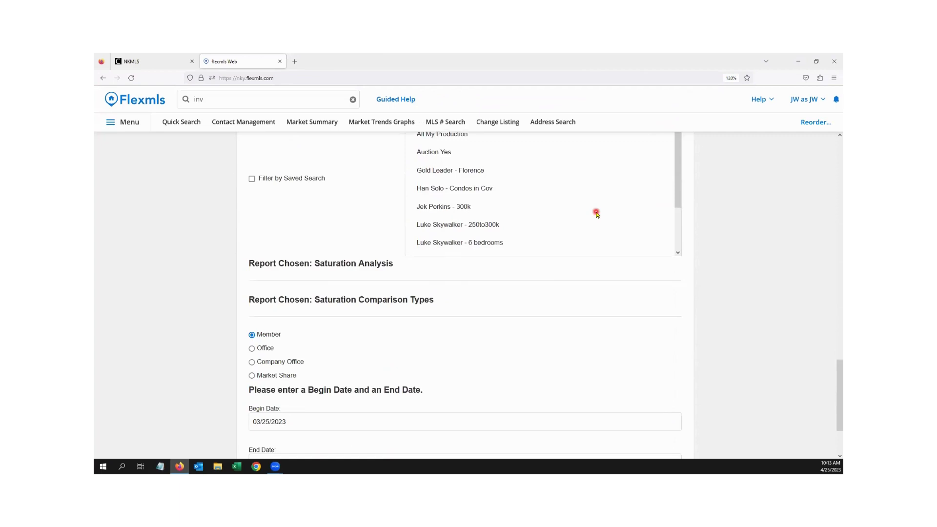
pyautogui.scroll(-2, 567, 216)
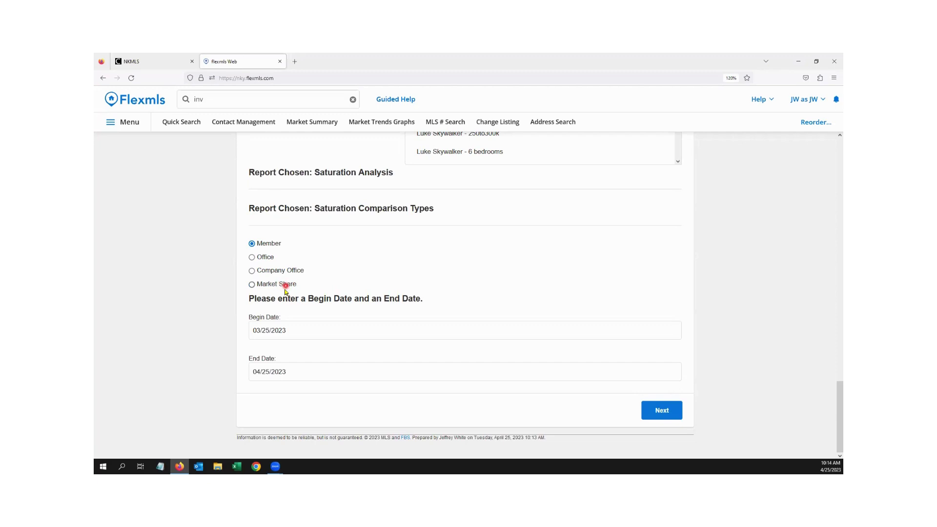
# Set the saturation comparison type to Market Share and the begin date to 1/1/2022.
pyautogui.click(252, 285)
pyautogui.click(304, 330)
pyautogui.click(386, 323)
pyautogui.write('1/1/20')
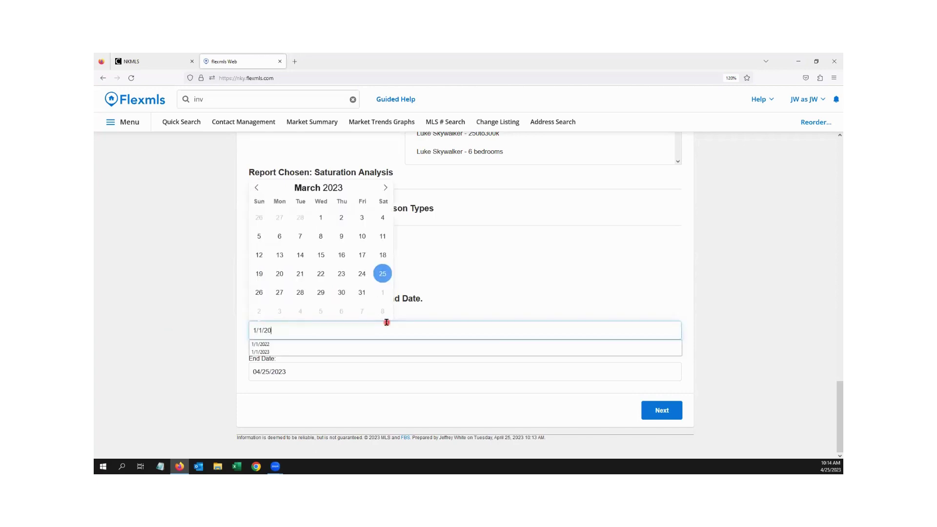
pyautogui.write('22')
pyautogui.click(209, 330)
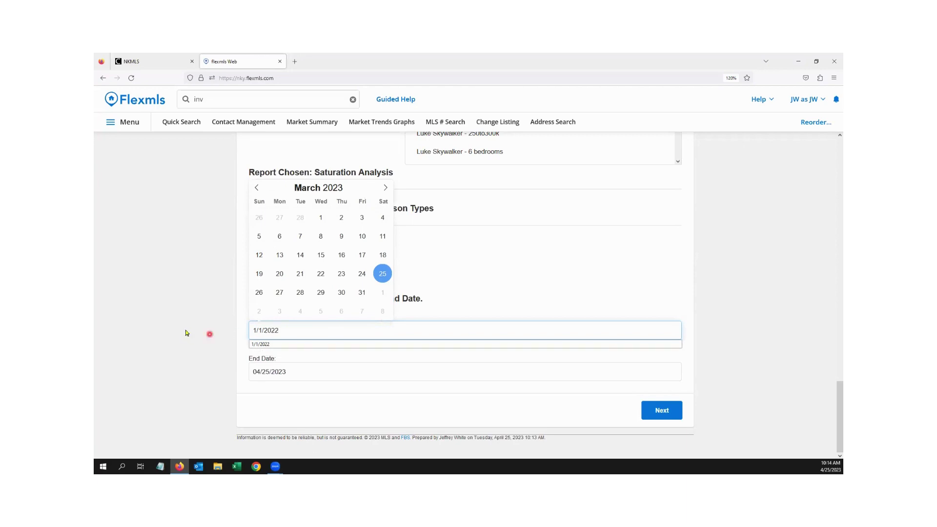
# Set the end date to 12/31/2022 and continue to the Market Saturation Report options.
pyautogui.click(309, 372)
pyautogui.write('12/31/2022')
pyautogui.click(299, 403)
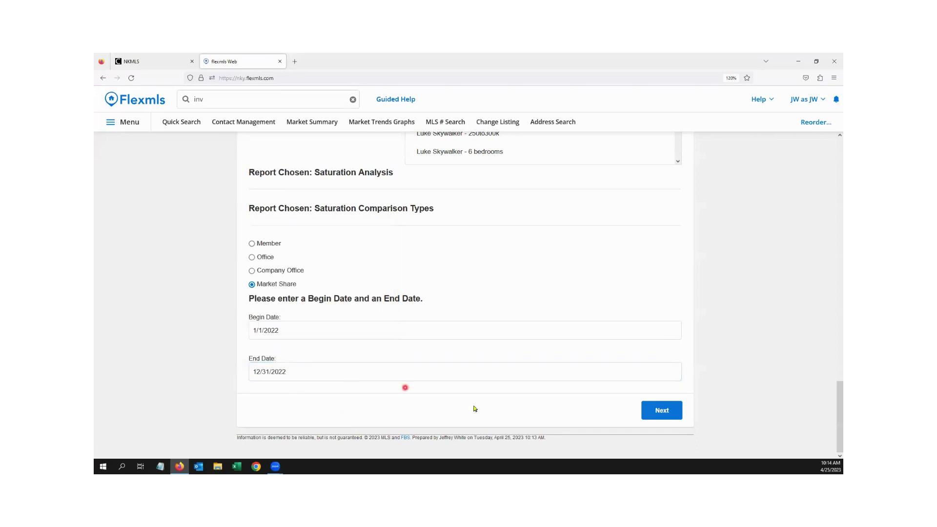
pyautogui.click(667, 415)
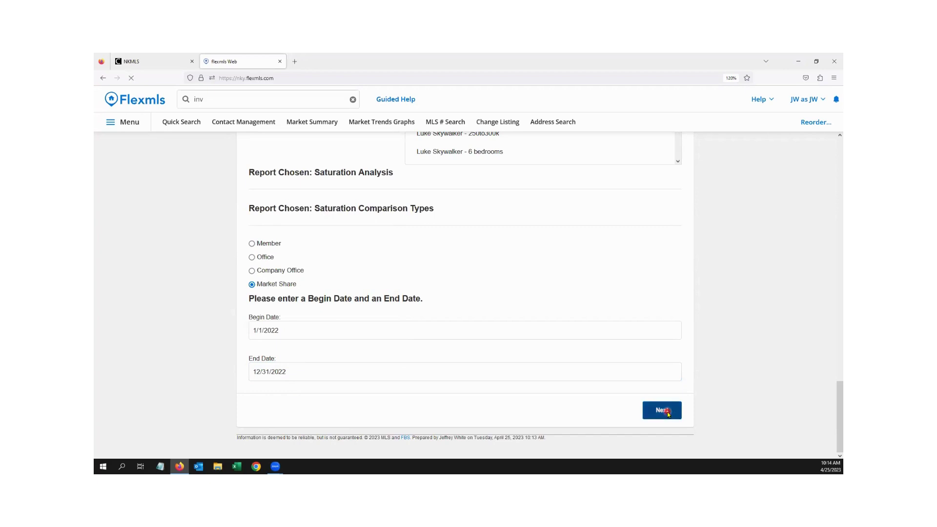
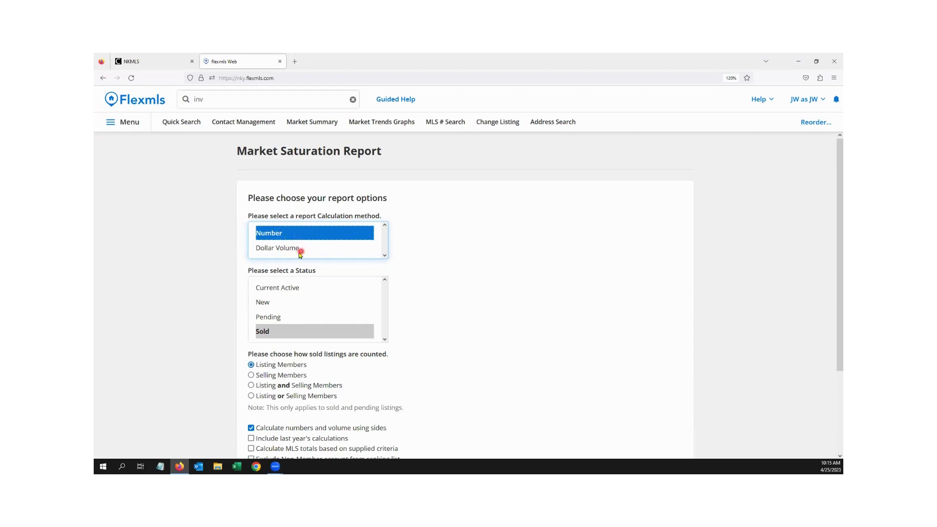
# Calculate the saturation report by Dollar Volume and count sold listings by Listing or Selling Members.
pyautogui.click(301, 254)
pyautogui.scroll(-3, 446, 278)
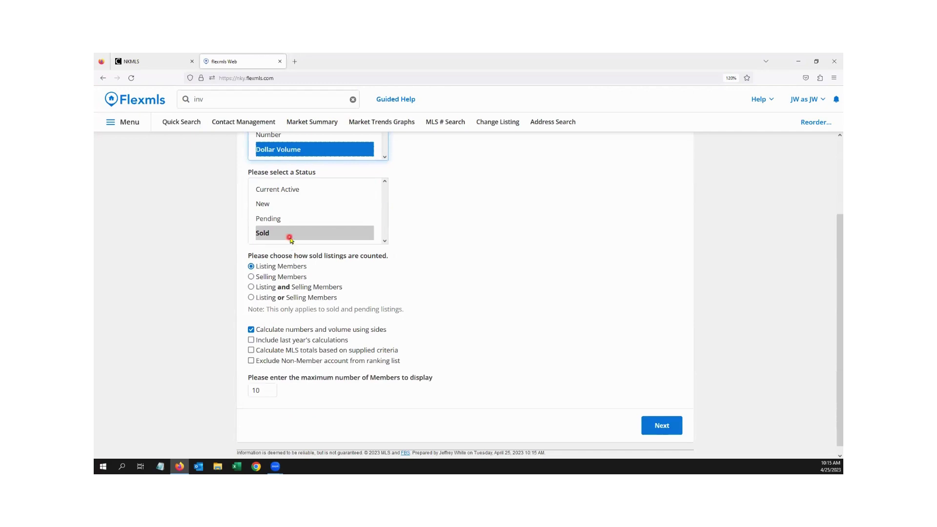
pyautogui.click(293, 299)
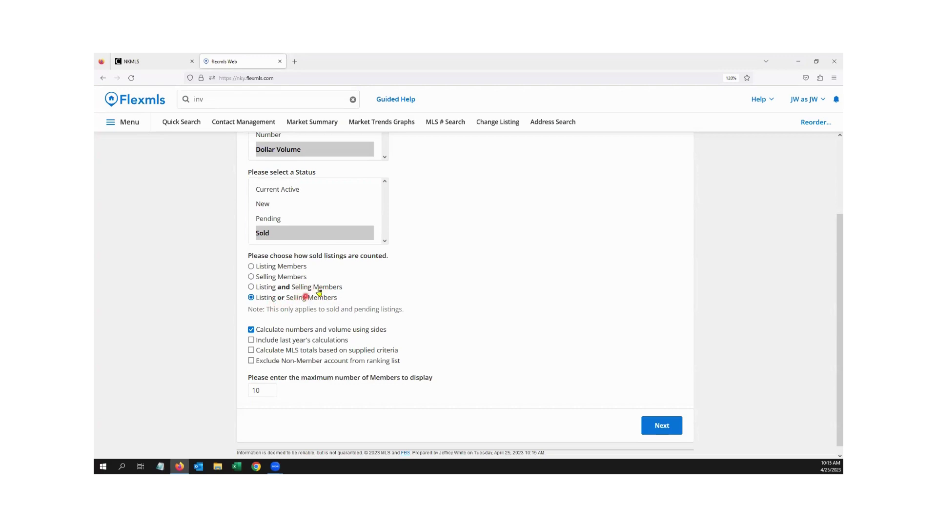
pyautogui.scroll(-1, 463, 326)
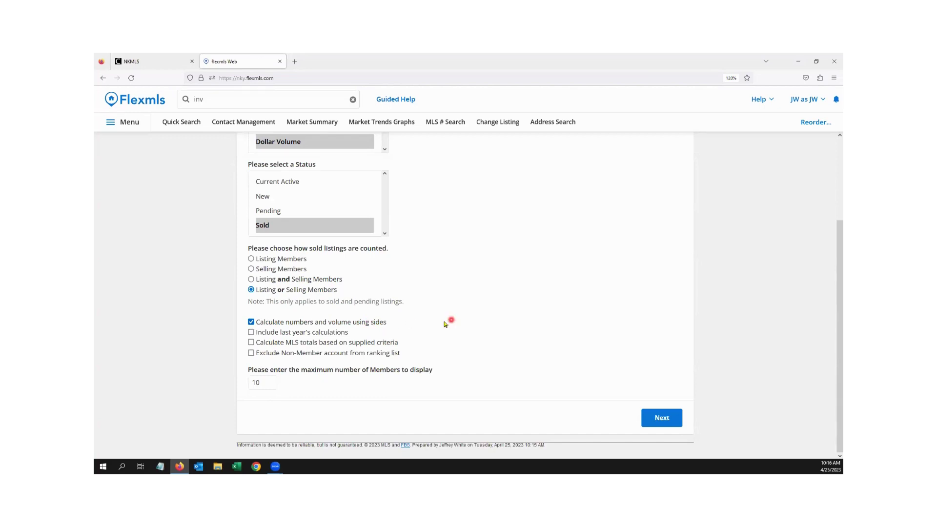
# Include last year's calculations and set the maximum number of members to display to 2000.
pyautogui.click(302, 334)
pyautogui.doubleClick(246, 381)
pyautogui.write('200')
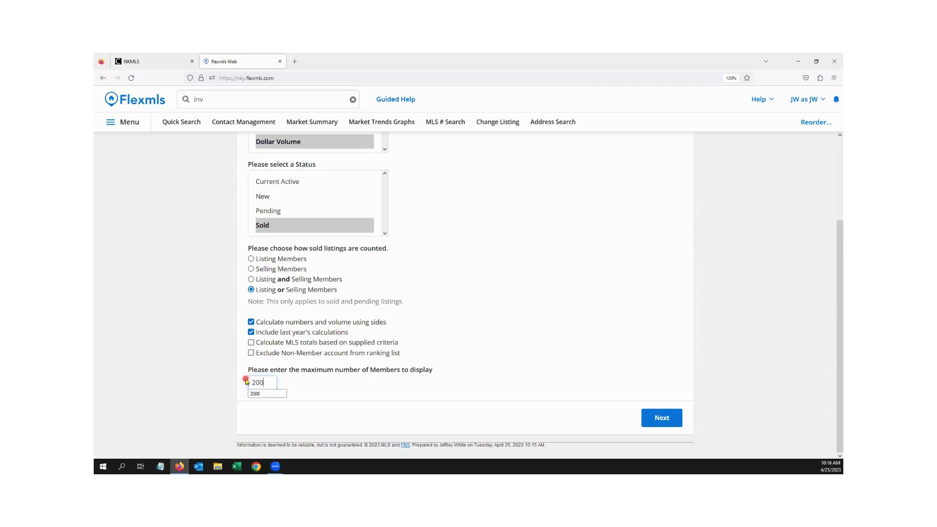
pyautogui.write('0')
pyautogui.click(178, 302)
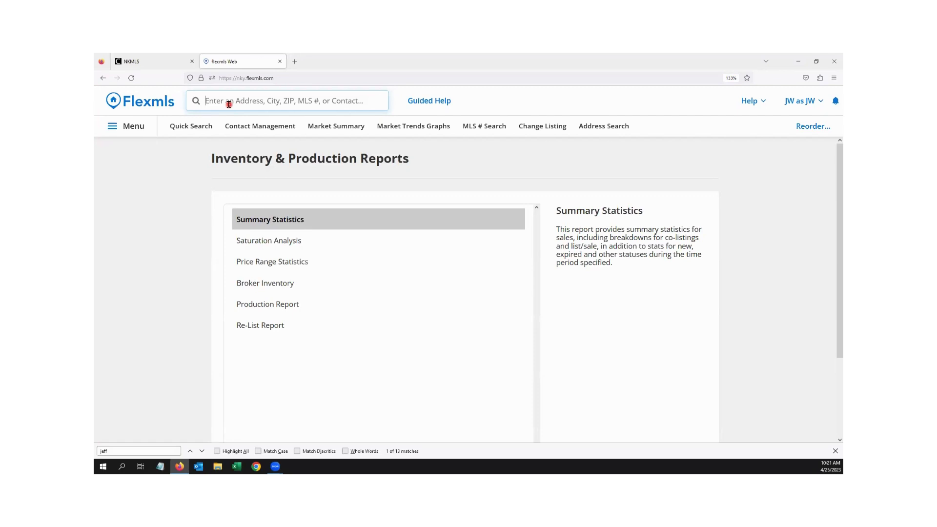
pyautogui.click(255, 100)
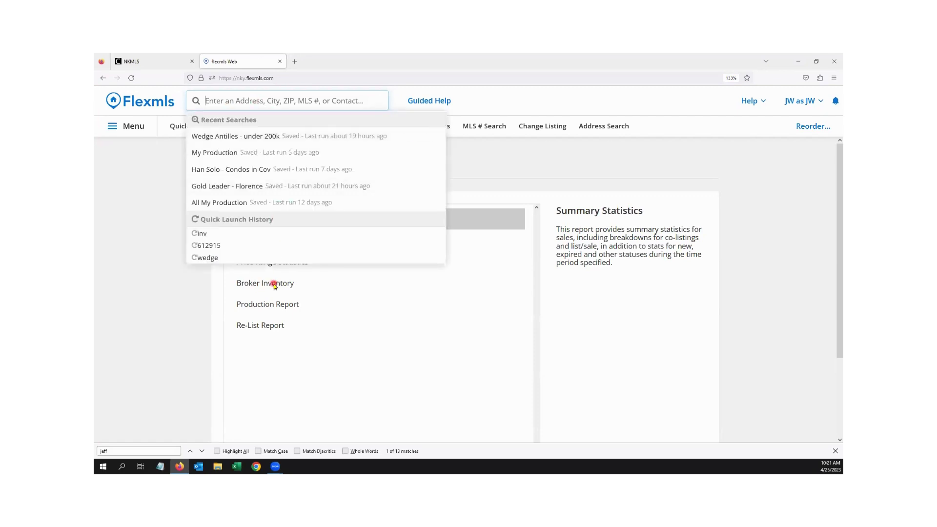
pyautogui.click(123, 273)
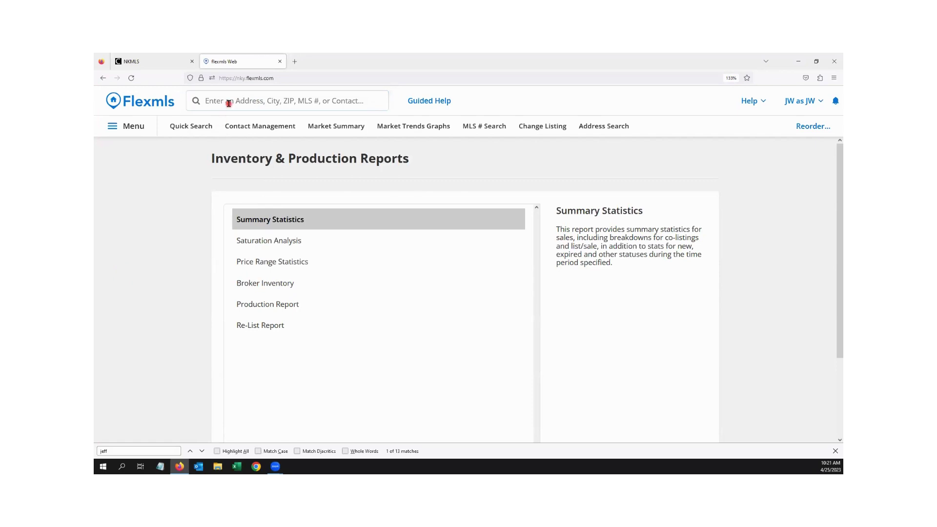
pyautogui.click(228, 103)
pyautogui.write('inv')
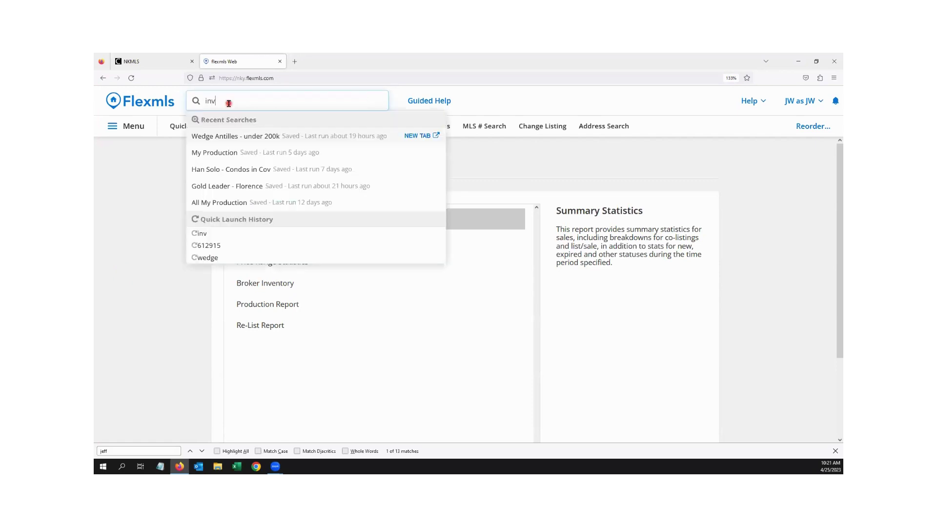
pyautogui.click(116, 127)
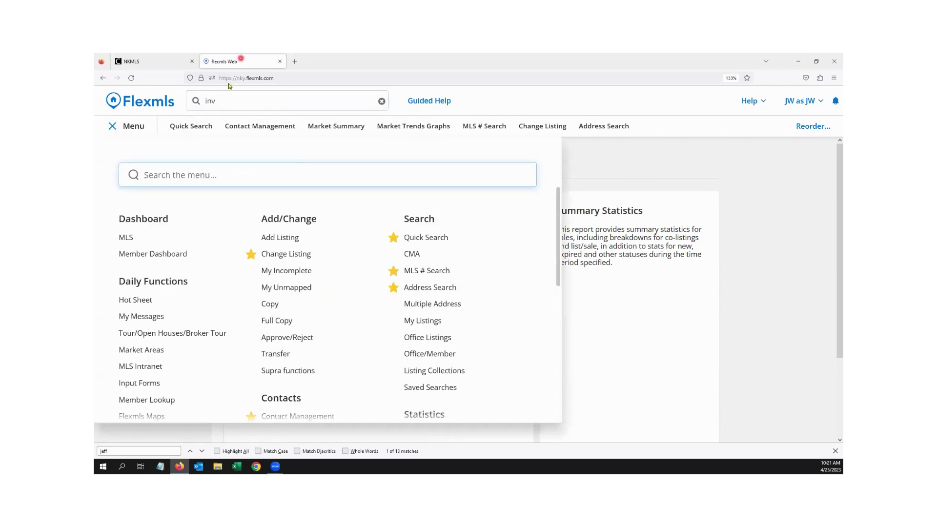
# Search for "saved" and open the Saved Searches page.
pyautogui.click(205, 103)
pyautogui.write('saved')
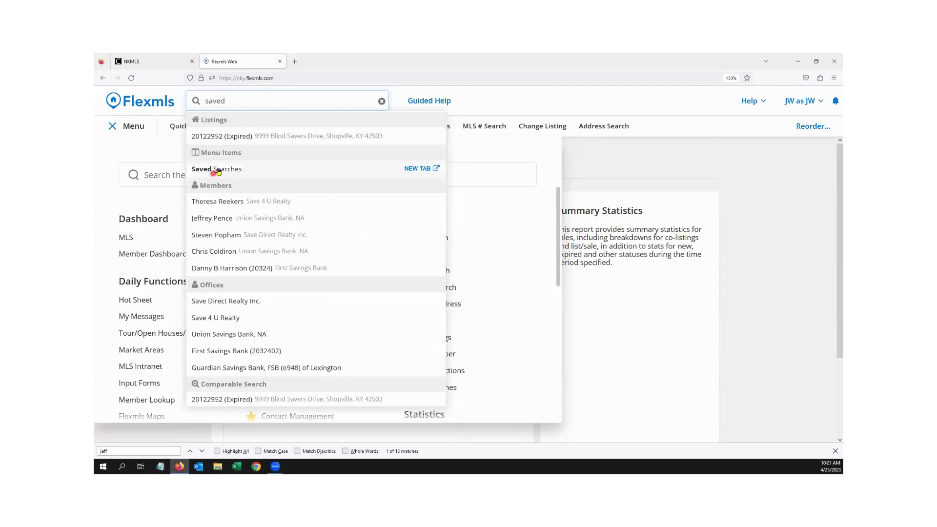
pyautogui.click(218, 168)
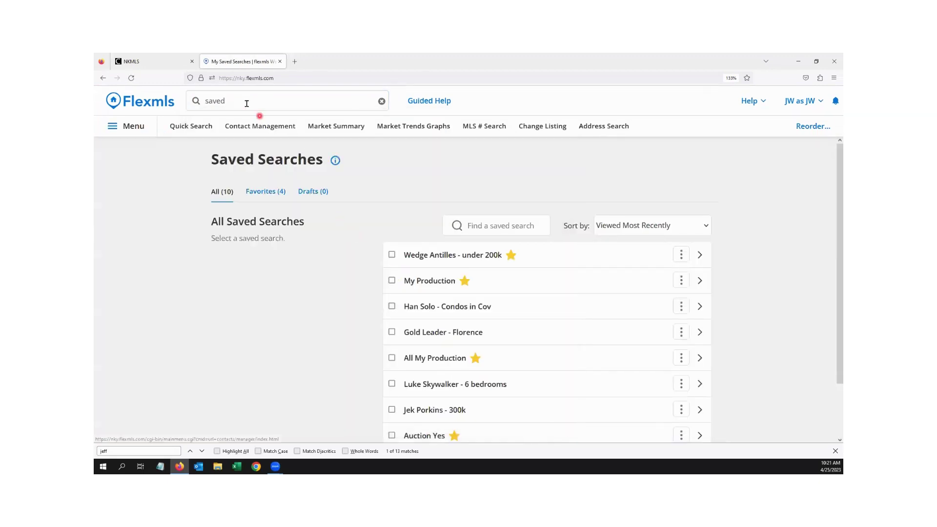
# Search for "inv" and open the Inventory & Production Reports page.
pyautogui.click(245, 101)
pyautogui.write('inv')
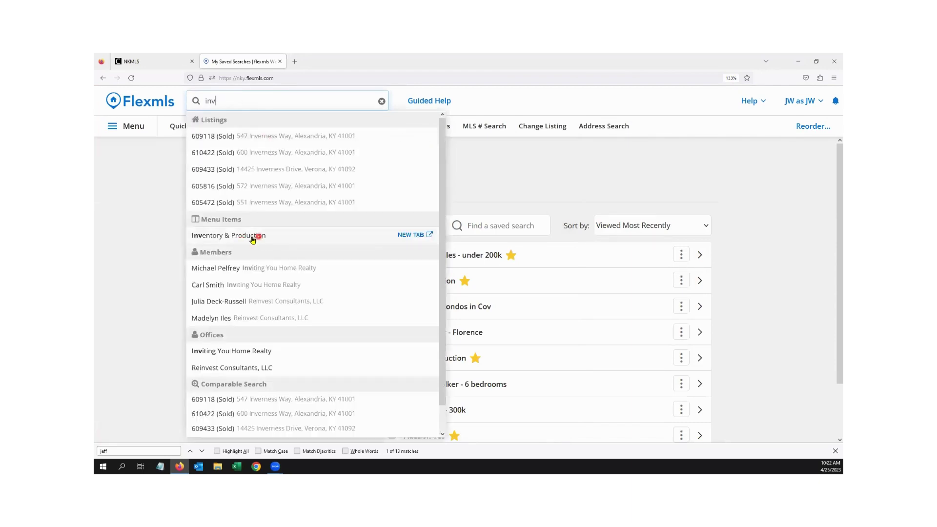
pyautogui.click(253, 237)
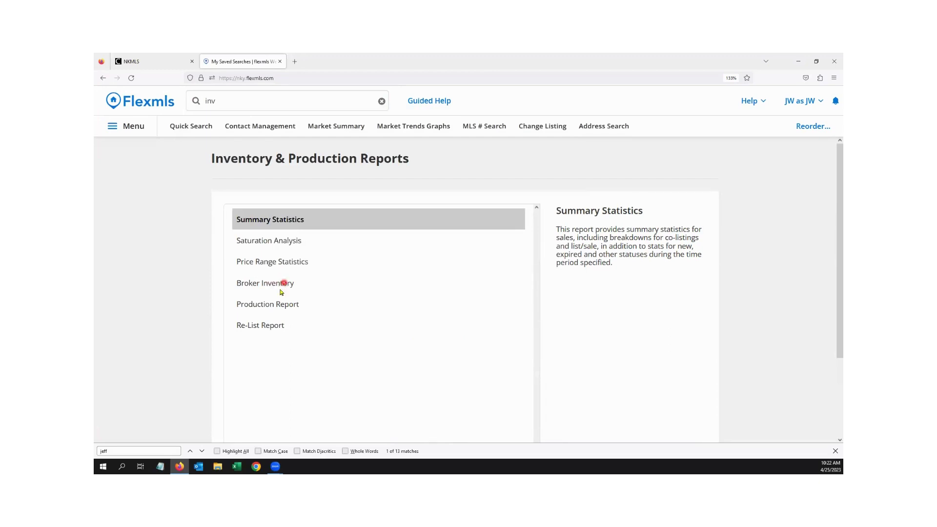
# Select the Broker Inventory report and start running it.
pyautogui.click(287, 288)
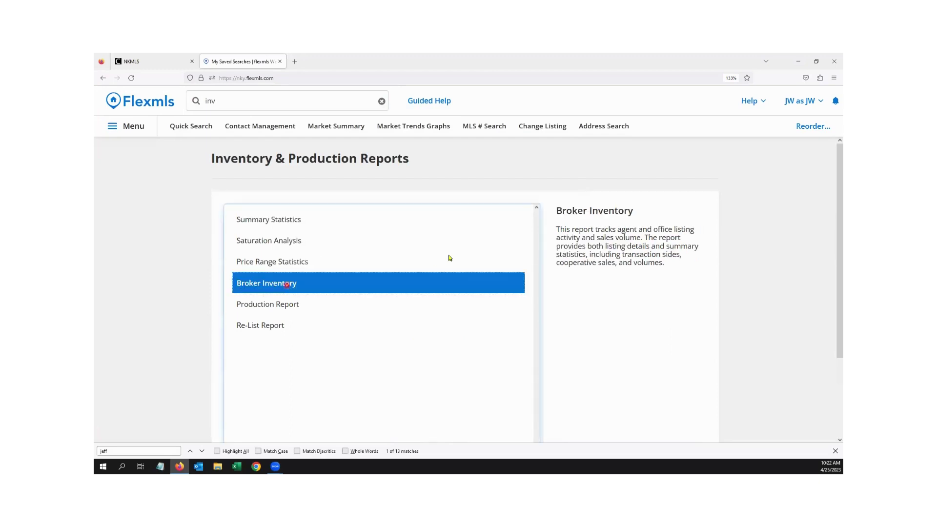
pyautogui.scroll(-3, 527, 244)
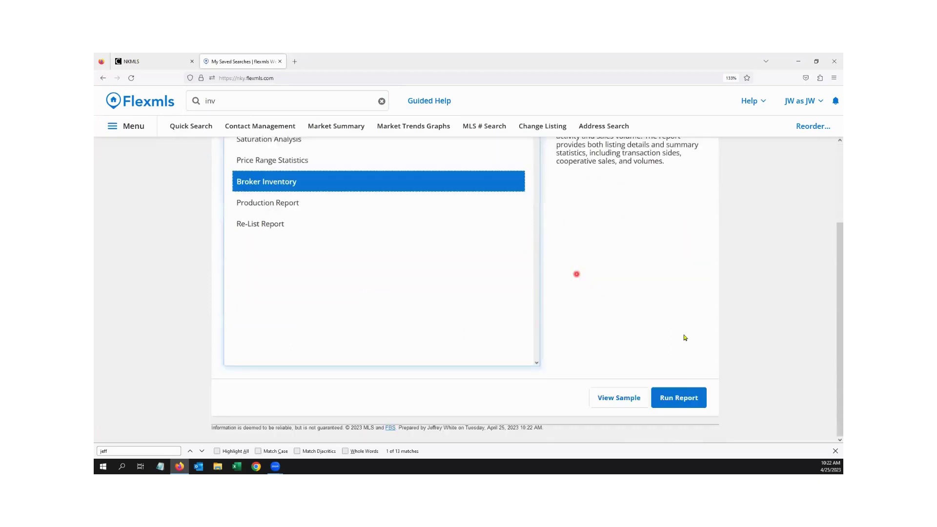
pyautogui.click(685, 399)
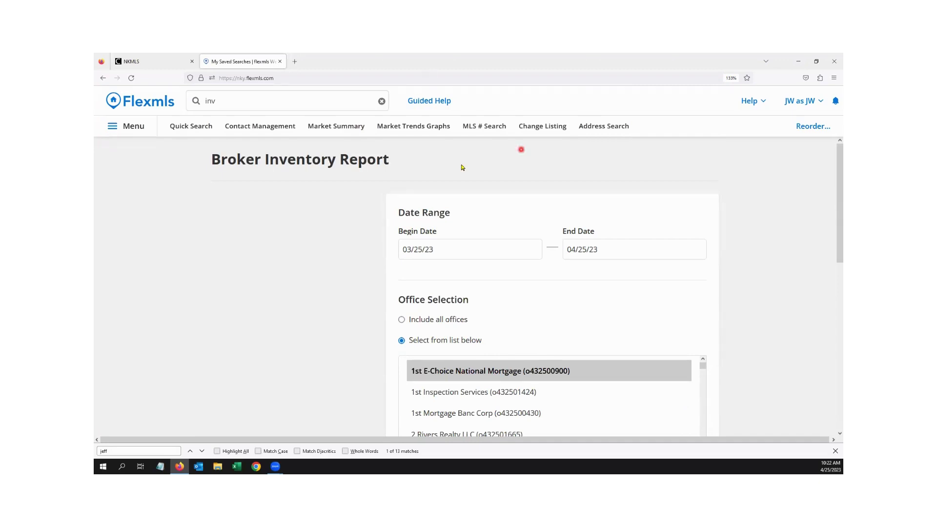
# Set the Broker Inventory report's begin date to 1/1/2022.
pyautogui.click(461, 249)
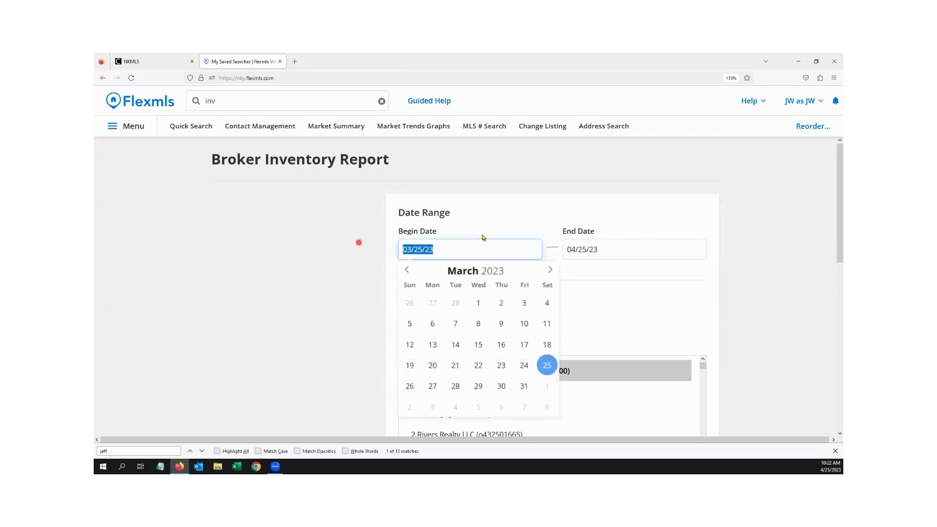
pyautogui.write('1/')
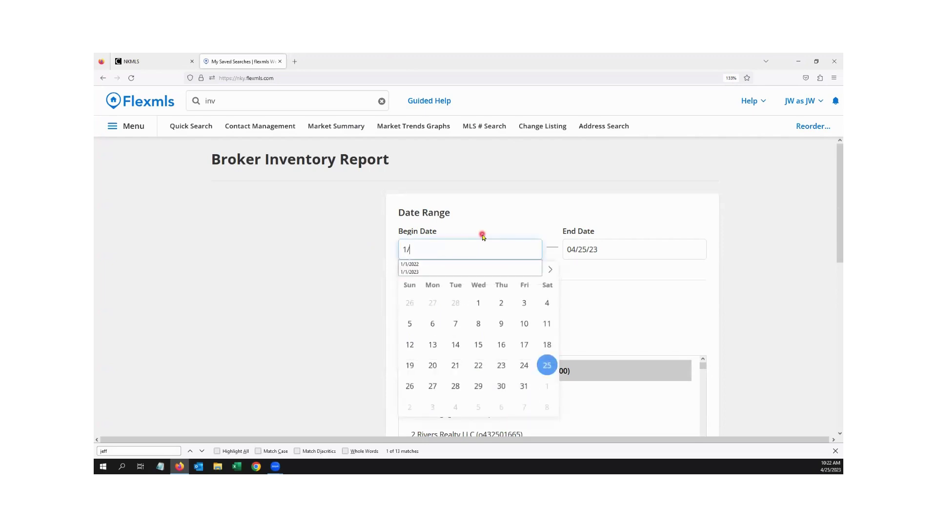
pyautogui.write('1/2022')
pyautogui.click(805, 238)
# Choose Northern Kentucky MLS/AOR as the report's office and continue to the member selection with the standard report totals.
pyautogui.scroll(-1, 773, 251)
pyautogui.scroll(-1, 657, 256)
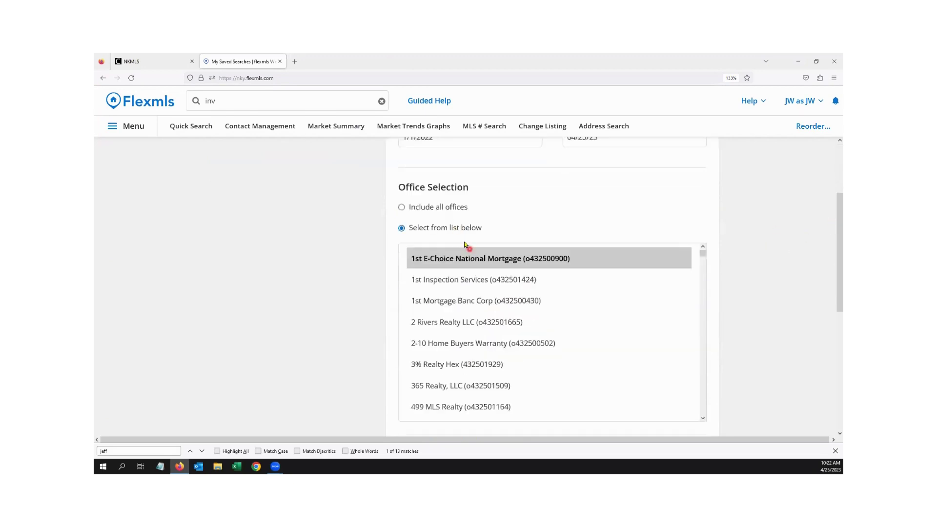
pyautogui.click(489, 267)
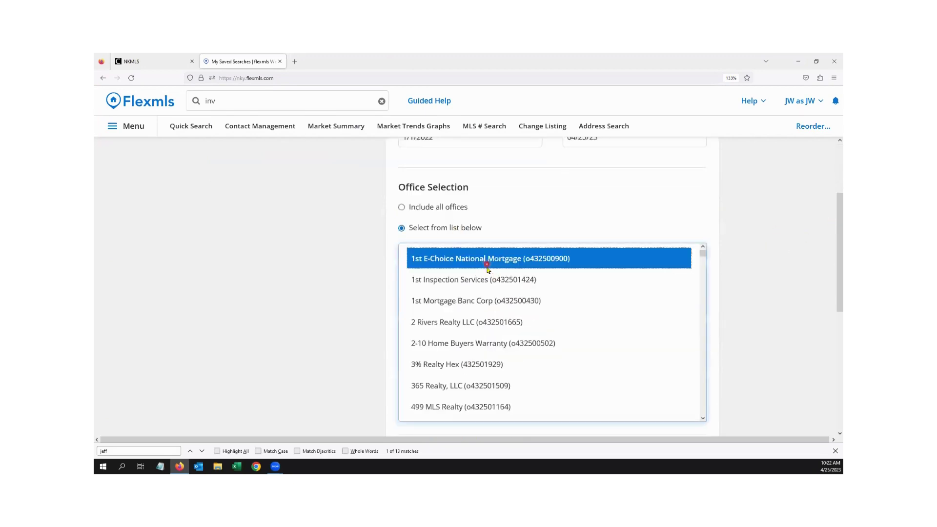
pyautogui.write('nor')
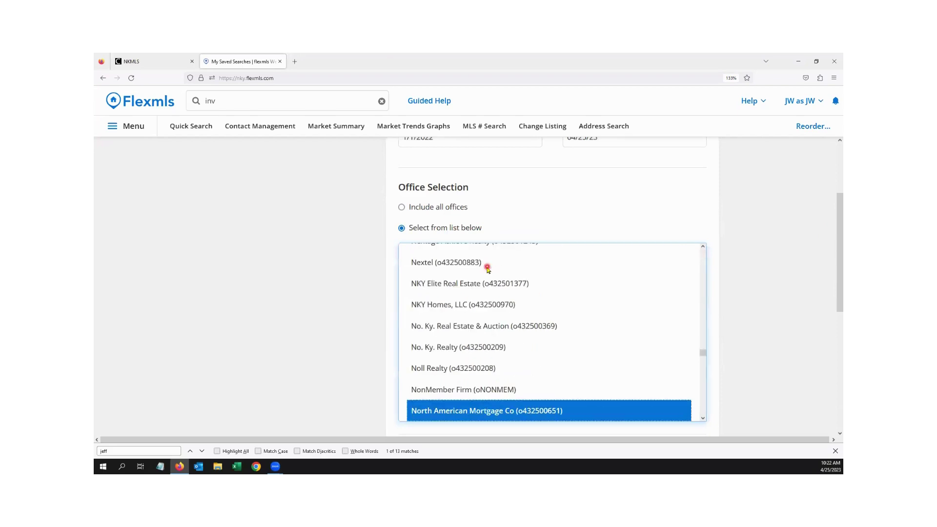
pyautogui.scroll(-2, 478, 293)
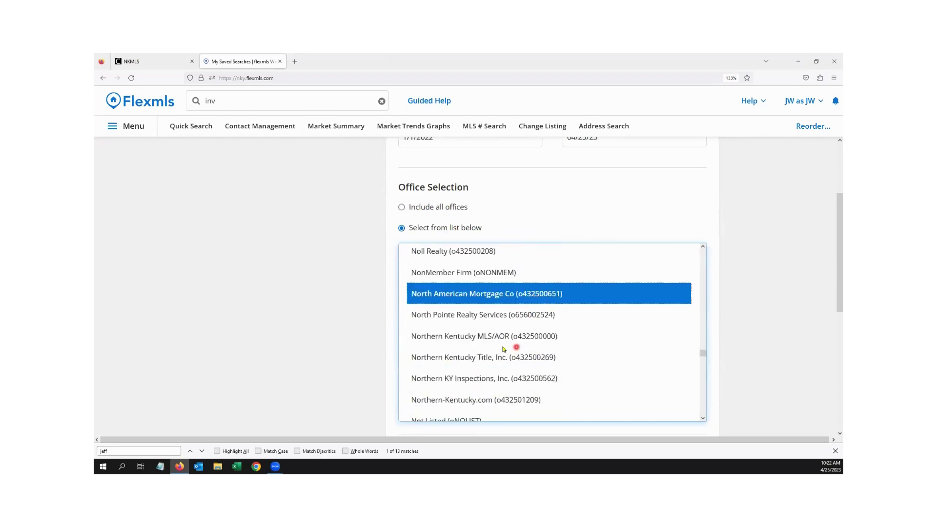
pyautogui.click(501, 343)
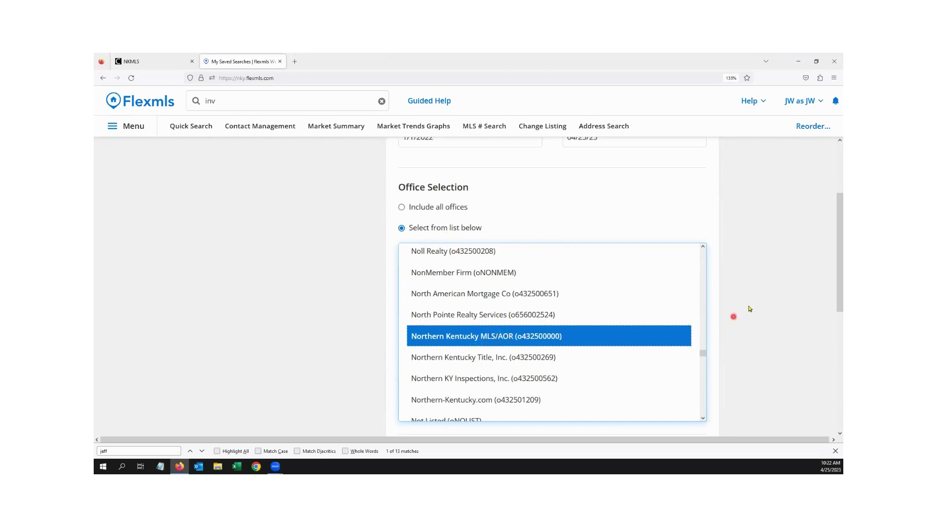
pyautogui.scroll(-5, 748, 307)
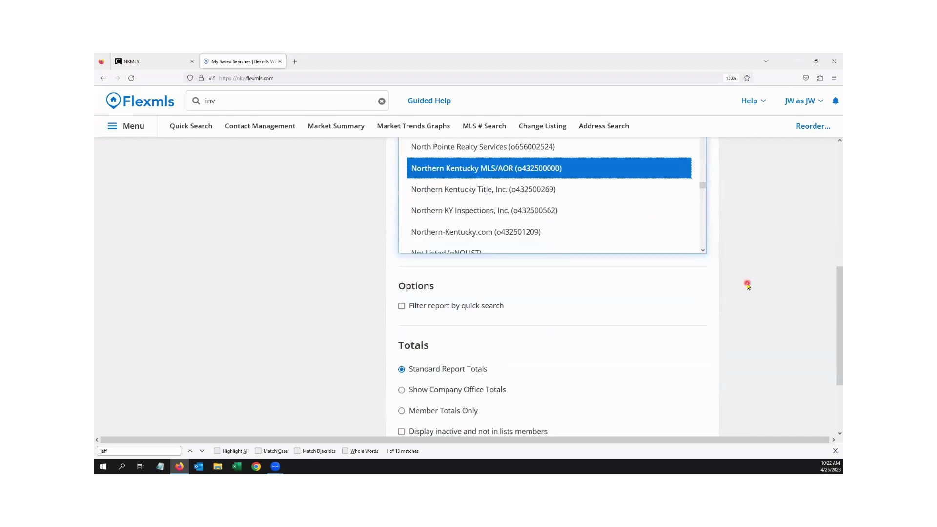
pyautogui.scroll(-1, 748, 286)
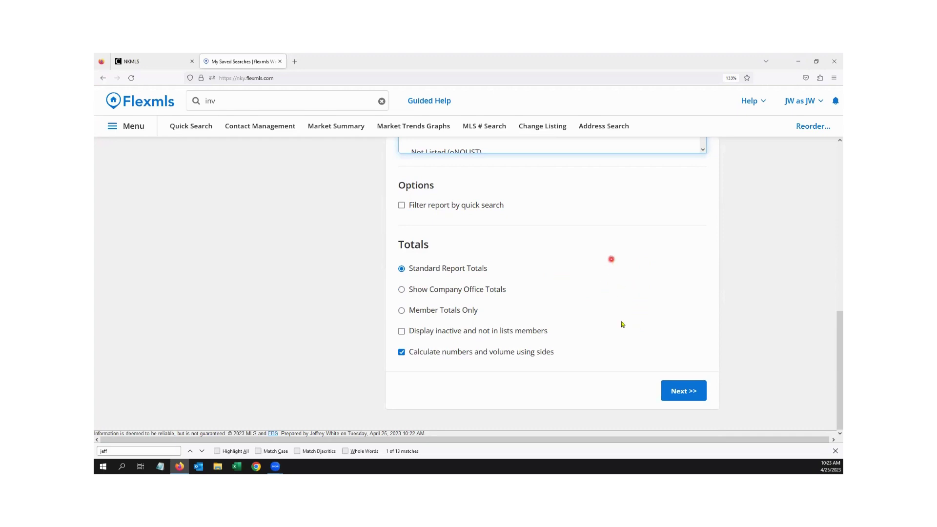
pyautogui.click(684, 391)
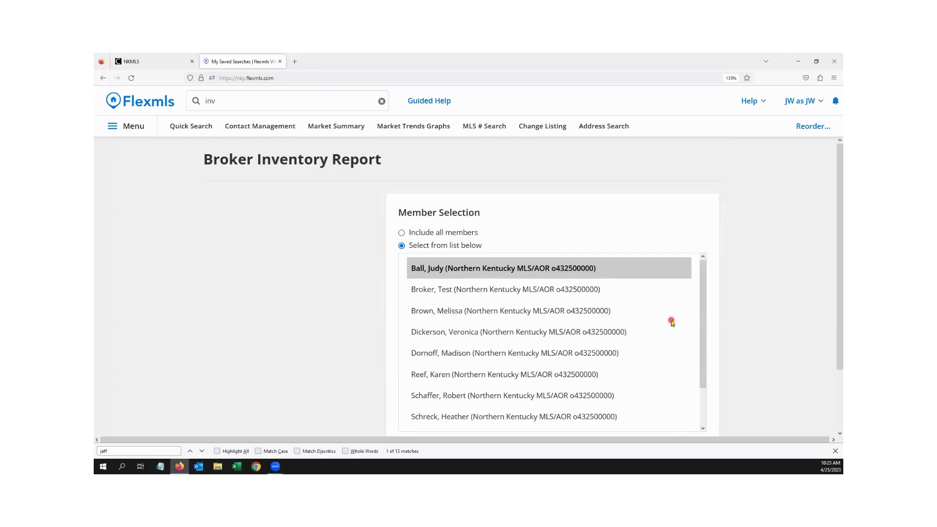
# Include all members of the office and generate the Broker Inventory and Activity Report.
pyautogui.scroll(-2, 671, 322)
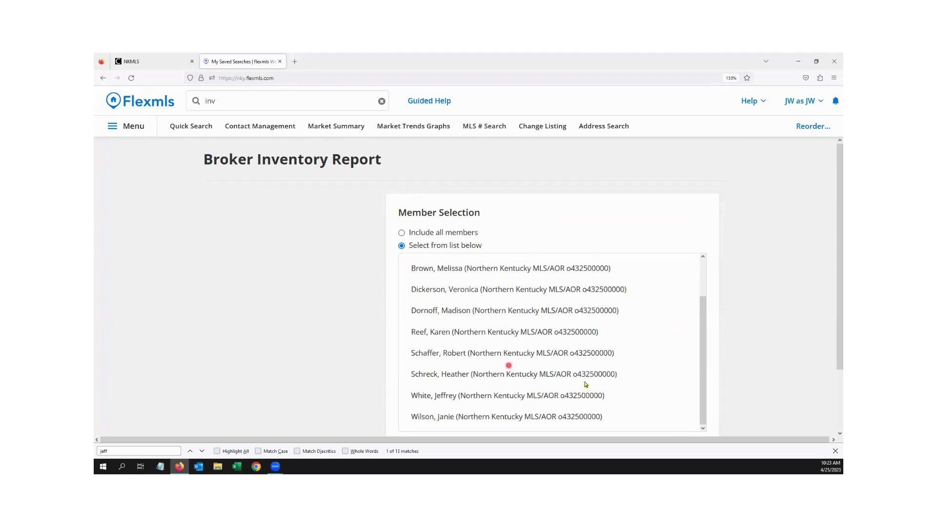
pyautogui.scroll(2, 517, 342)
pyautogui.click(464, 269)
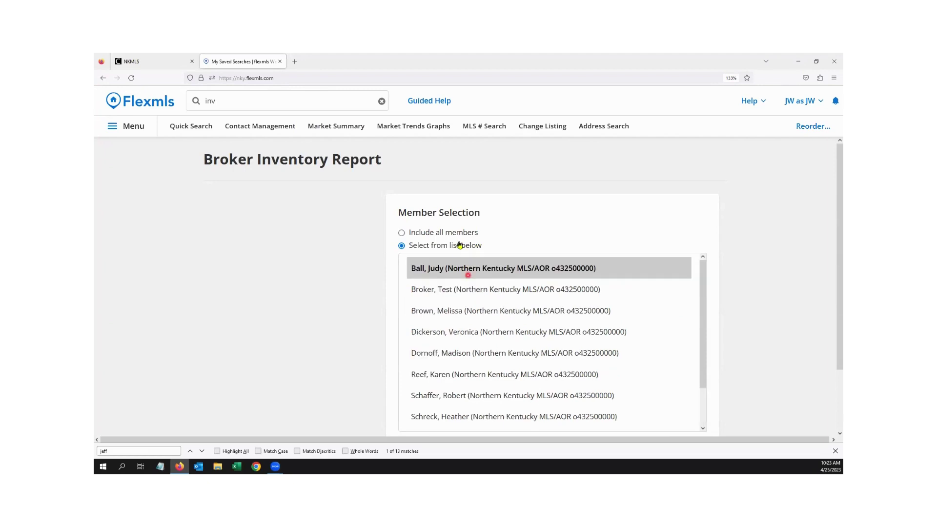
pyautogui.click(458, 235)
pyautogui.scroll(-2, 624, 280)
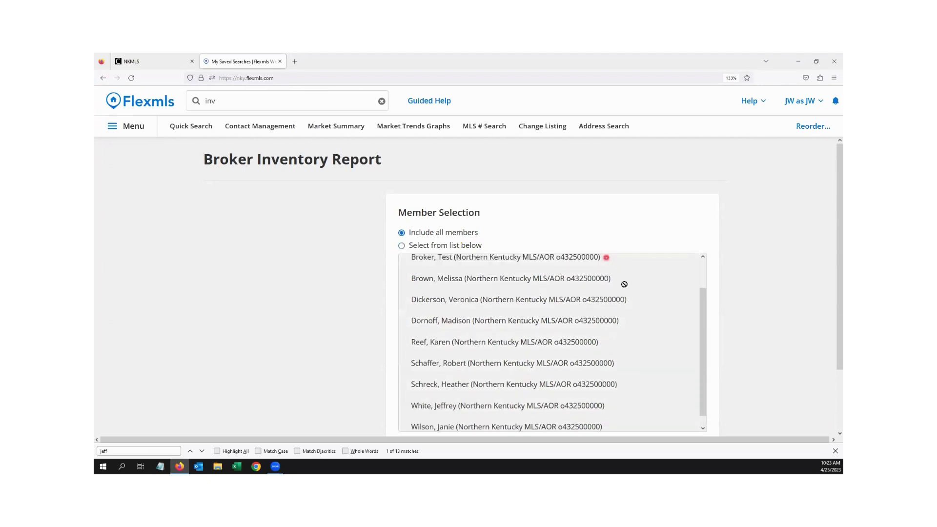
pyautogui.scroll(-2, 715, 317)
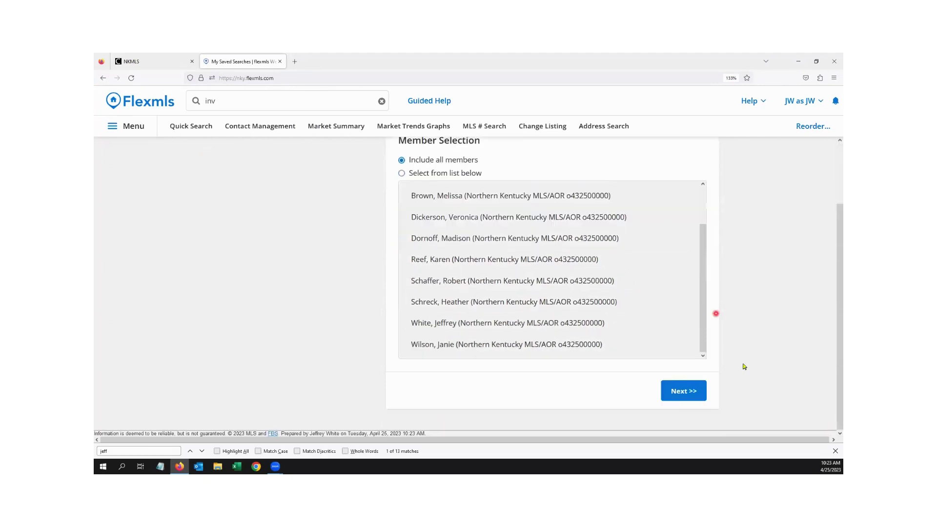
pyautogui.click(685, 397)
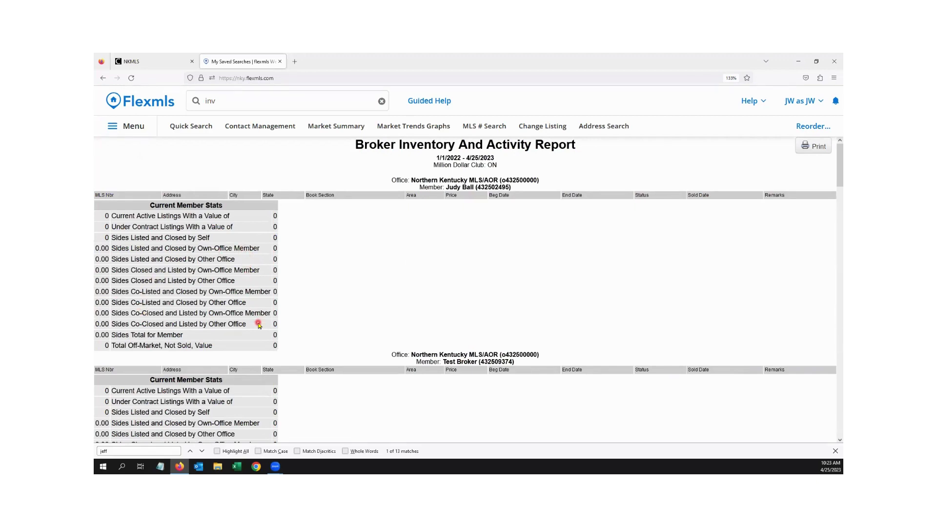
# Review the stats for each member in the report, down to the Brokerage Stats, MLS Board Stats and Percent Difference sections.
pyautogui.scroll(-5, 258, 321)
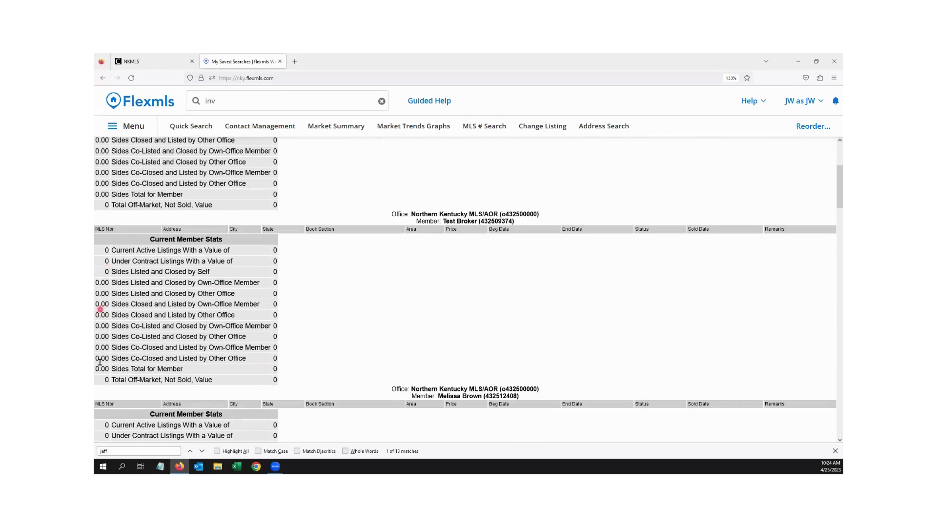
pyautogui.scroll(-3, 327, 298)
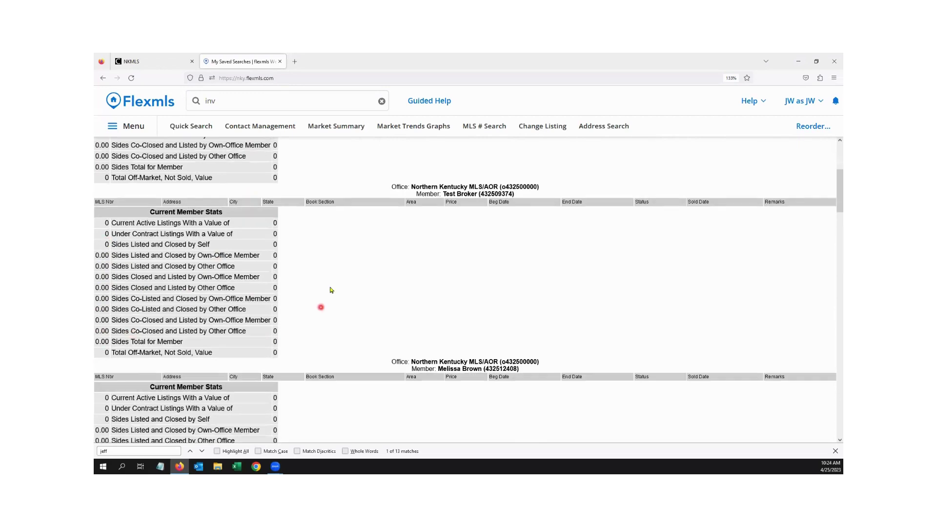
pyautogui.scroll(-10, 333, 281)
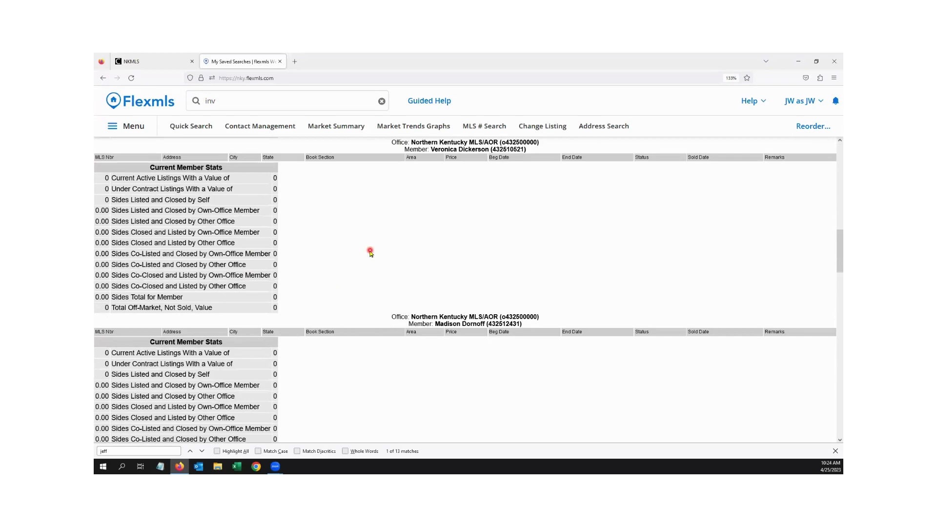
pyautogui.scroll(-12, 370, 251)
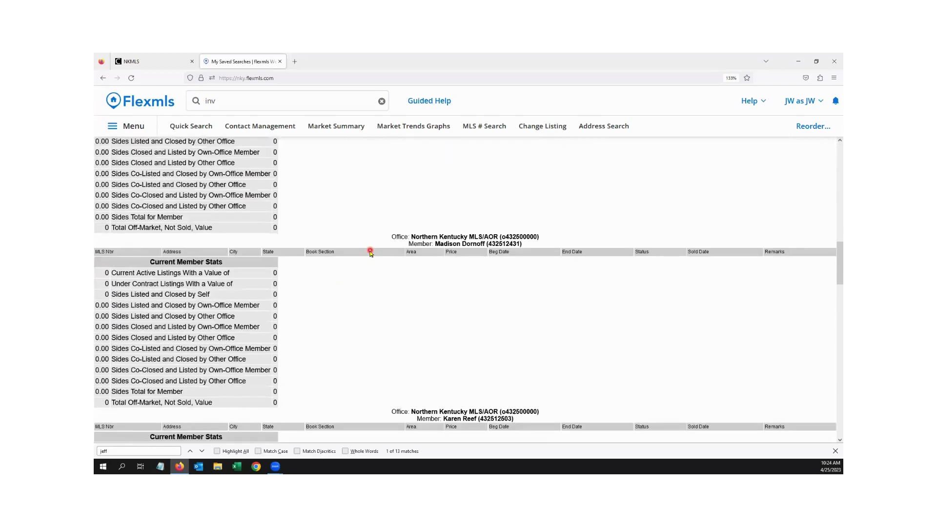
pyautogui.scroll(-15, 370, 252)
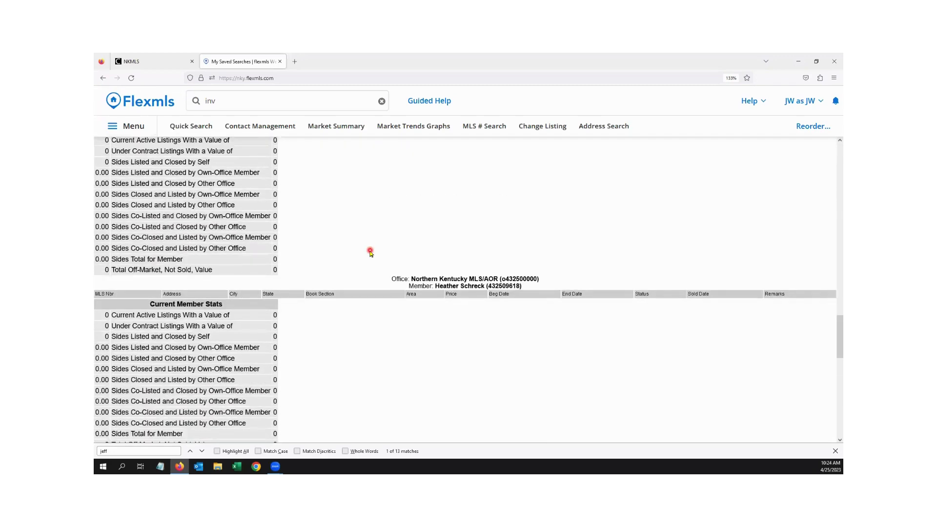
pyautogui.scroll(-8, 371, 252)
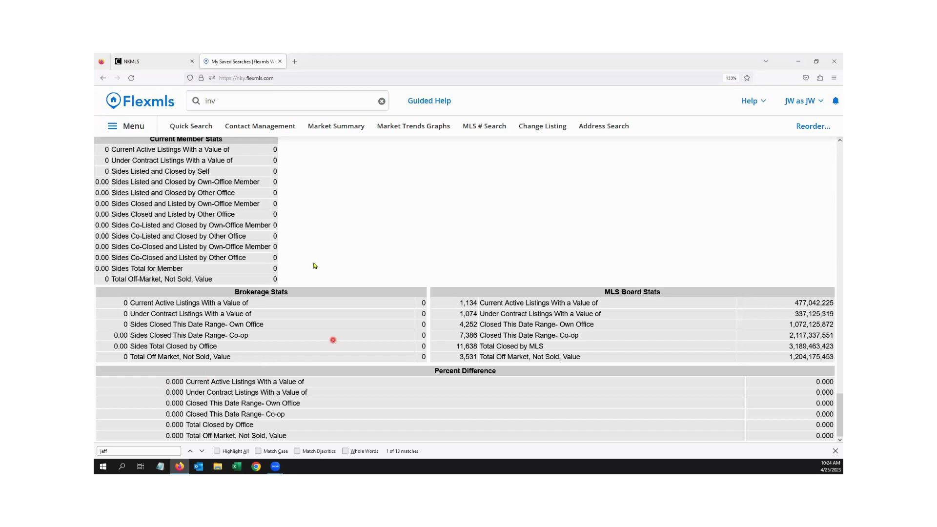
# Return to the Inventory & Production Reports page through the "inv" search and select the Broker Inventory report.
pyautogui.click(248, 100)
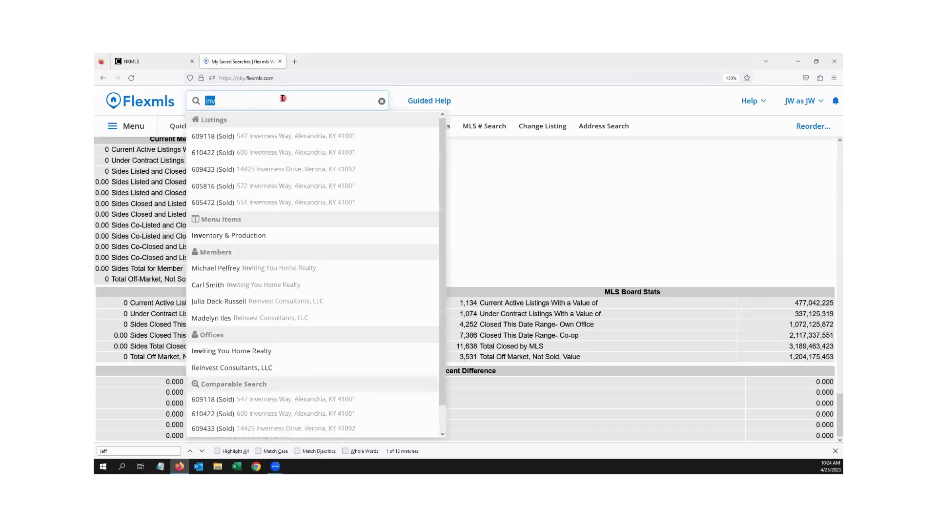
pyautogui.click(252, 238)
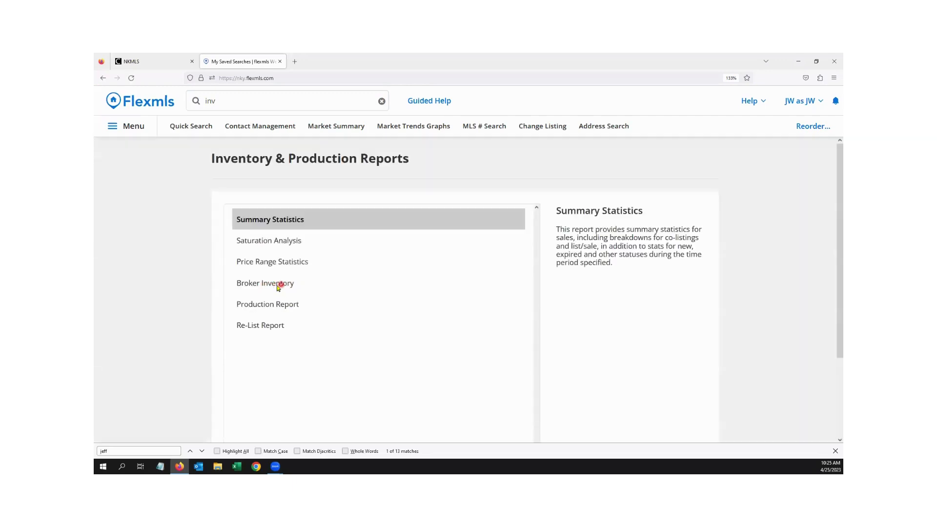
pyautogui.click(278, 287)
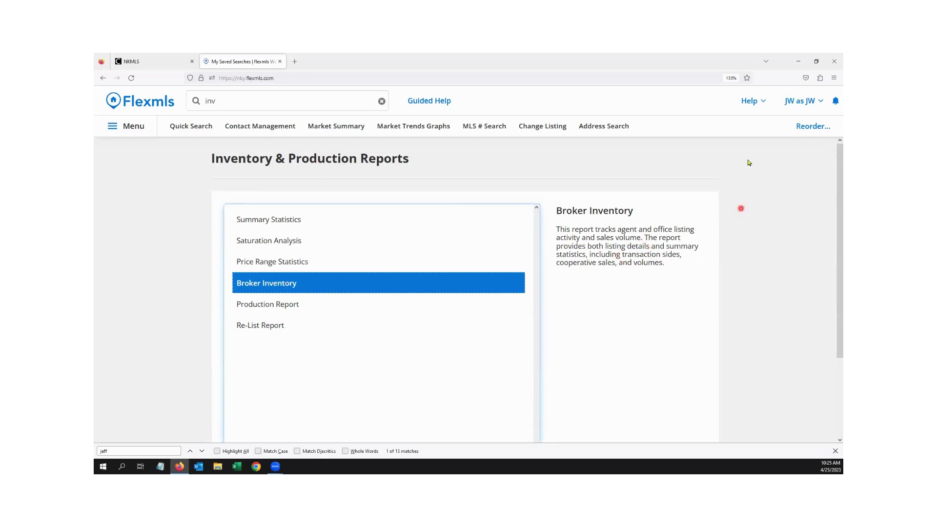
# Open the help for the Inventory & Production Reports page, read through the report descriptions, and close it.
pyautogui.click(761, 102)
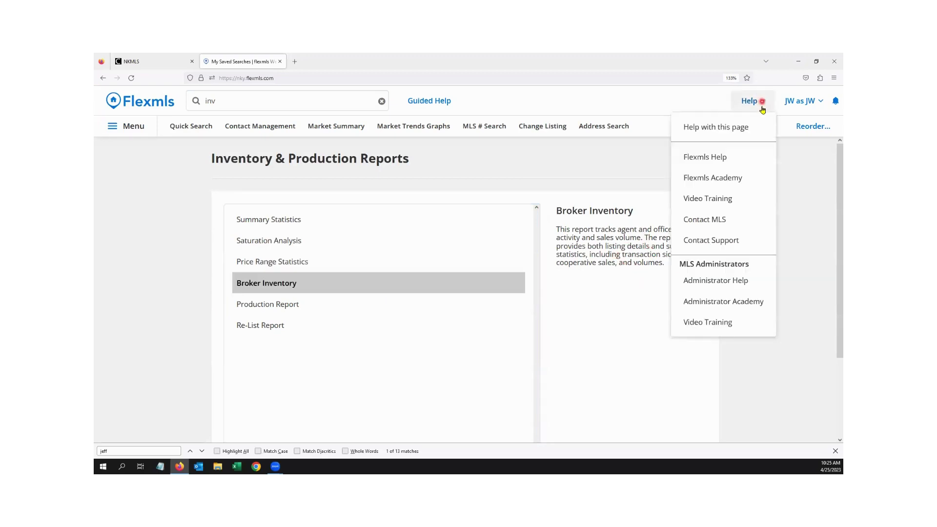
pyautogui.click(738, 125)
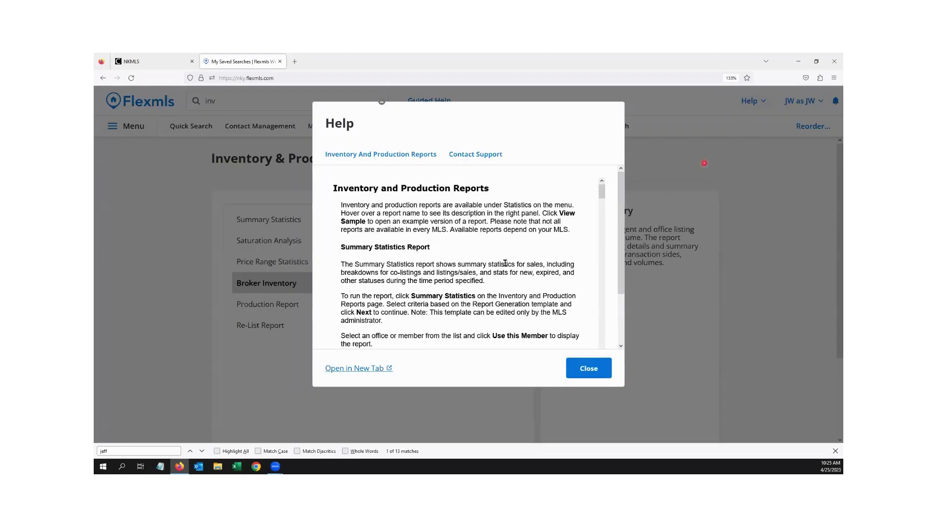
pyautogui.scroll(-5, 477, 247)
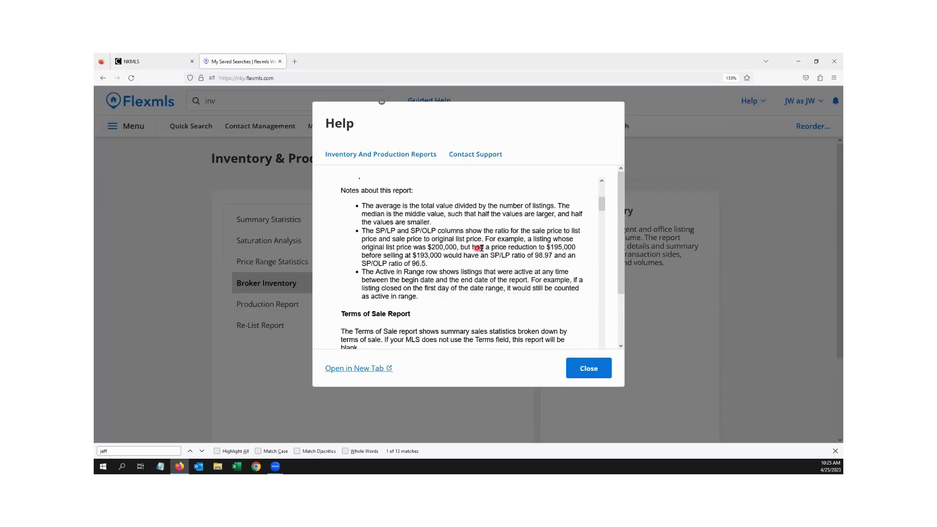
pyautogui.scroll(-9, 506, 242)
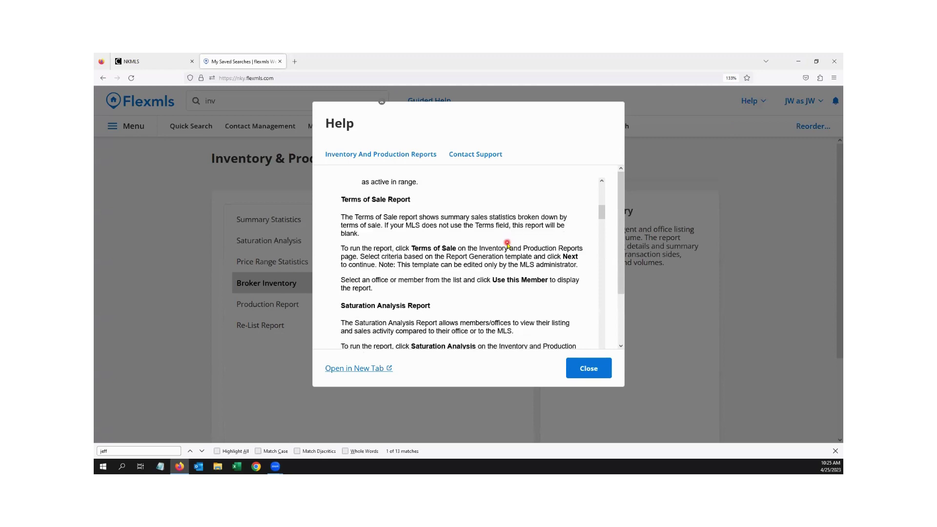
pyautogui.scroll(-10, 507, 244)
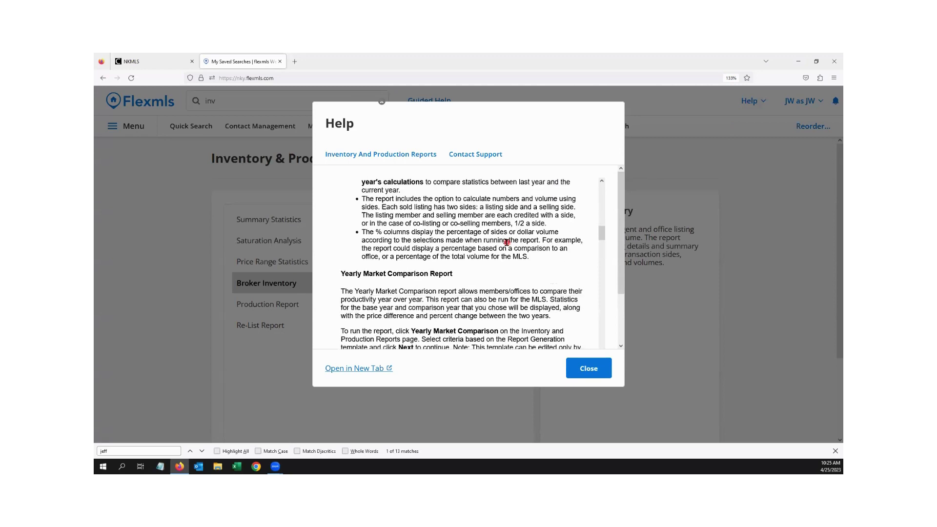
pyautogui.scroll(-8, 508, 244)
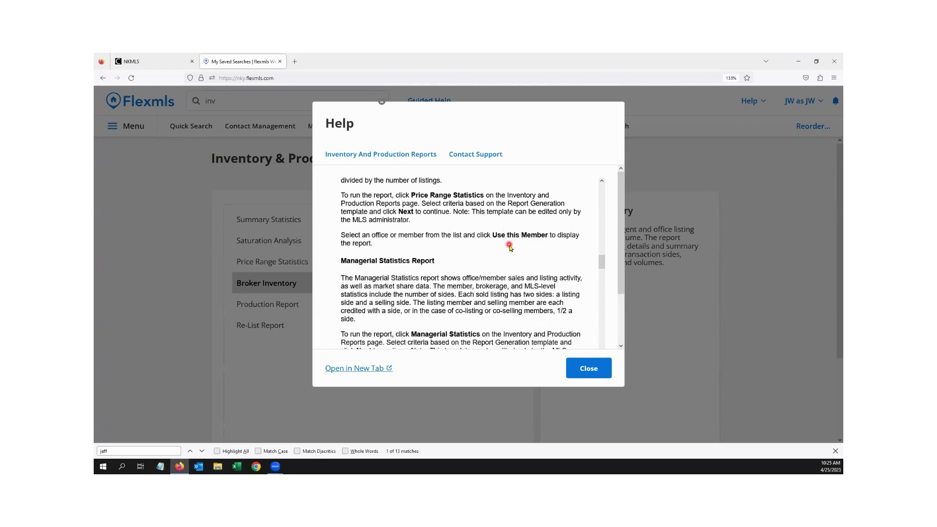
pyautogui.click(589, 369)
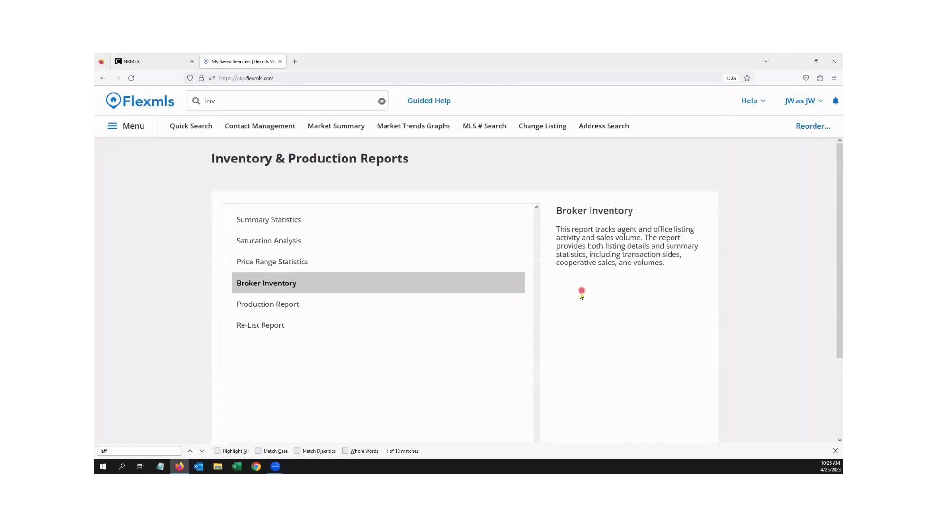
# Run the Broker Inventory report from the list of Inventory & Production reports.
pyautogui.scroll(-2, 254, 246)
pyautogui.click(278, 231)
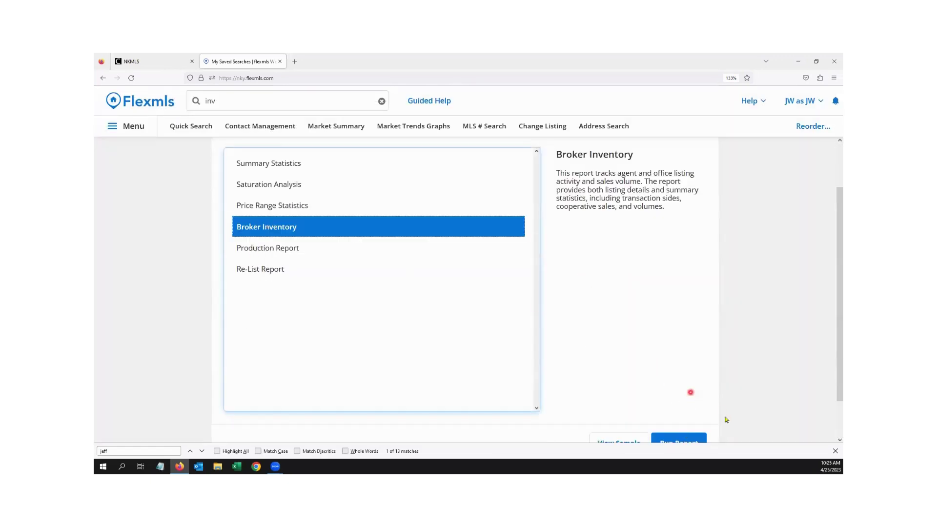
pyautogui.scroll(-2, 687, 392)
pyautogui.click(682, 401)
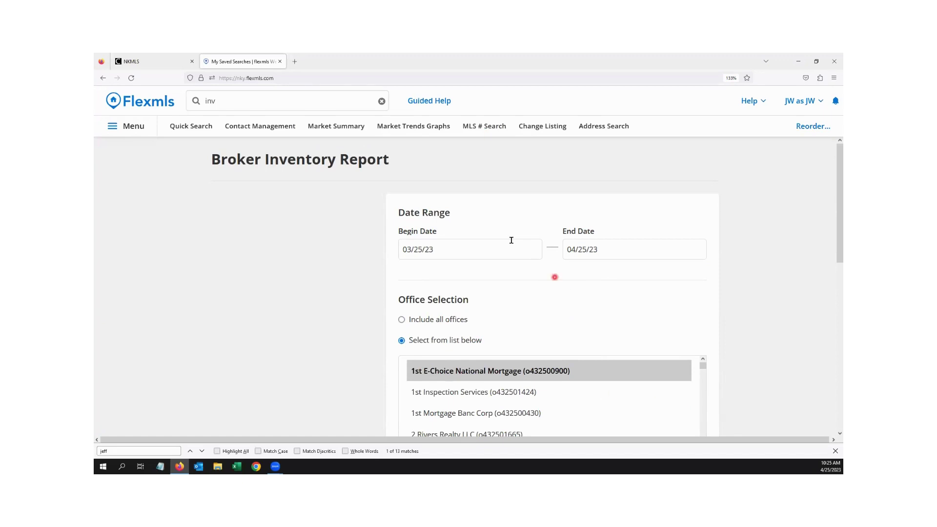
# Set the report's date range to begin 1/1/2022 and end 12/31/2022.
pyautogui.click(419, 252)
pyautogui.hotkey('ctrl', 'a')
pyautogui.write('1/')
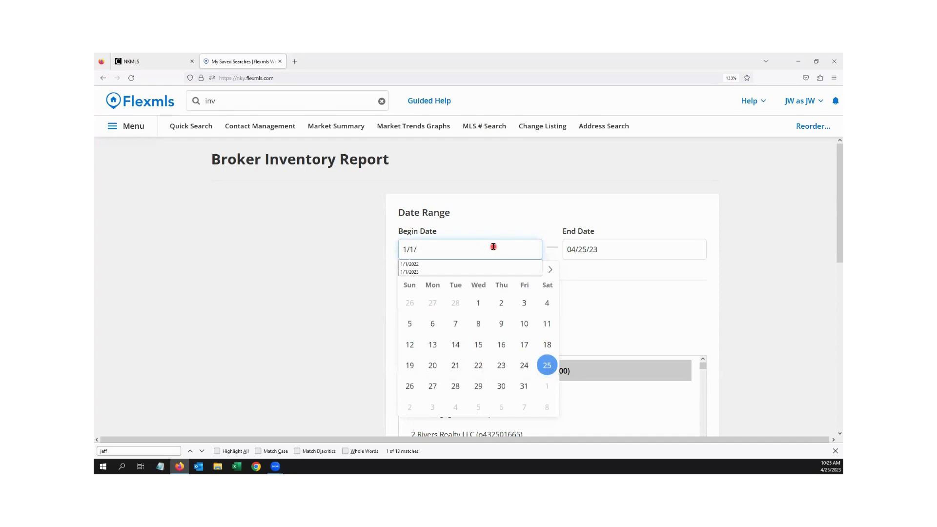
pyautogui.click(628, 249)
pyautogui.write('12/34')
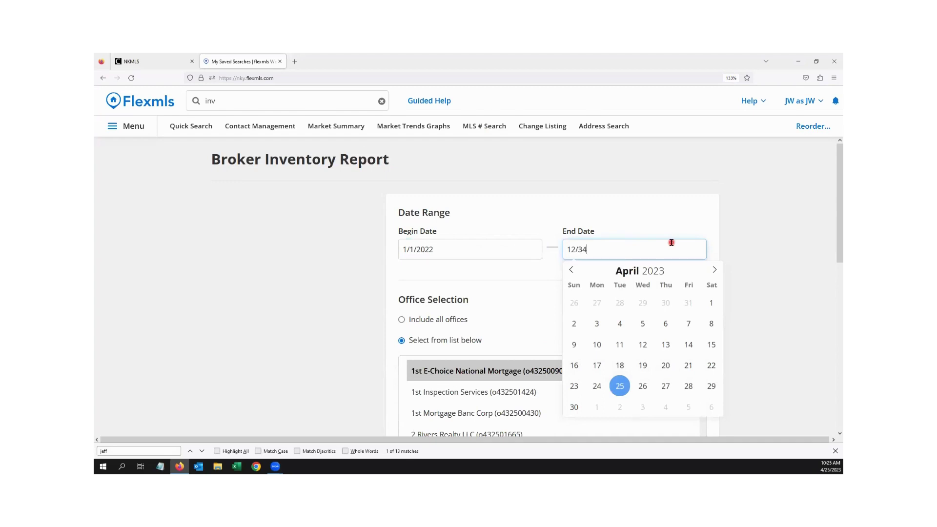
pyautogui.press('BackSpace')
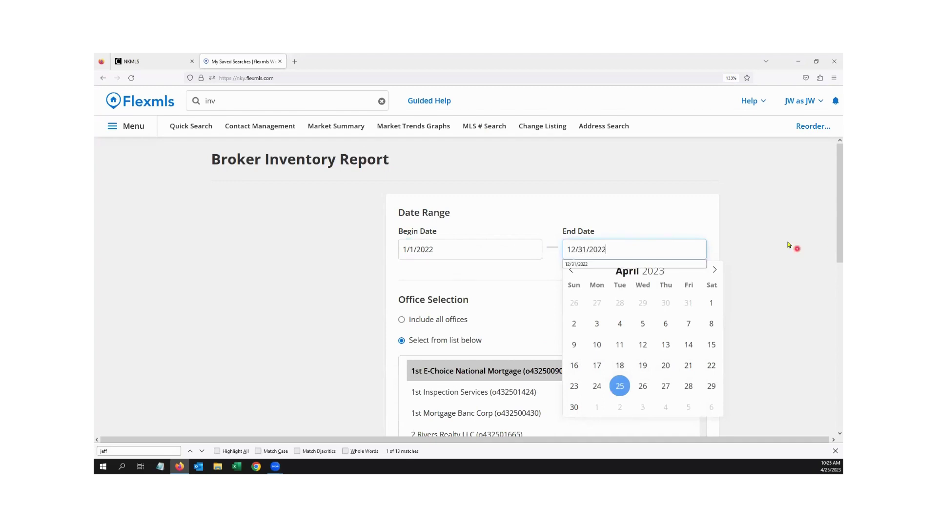
pyautogui.click(756, 230)
# Select Northern Kentucky MLS/AOR as the office for the Broker Inventory report.
pyautogui.scroll(-3, 731, 254)
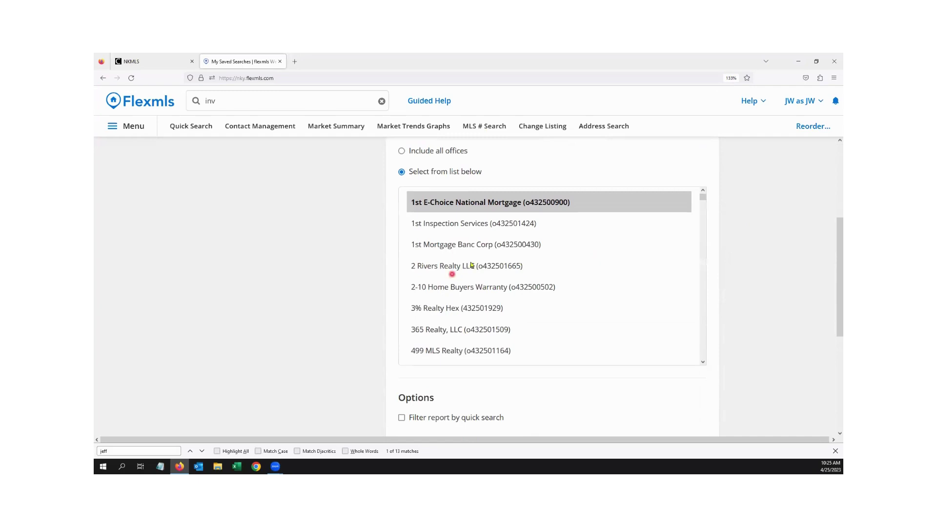
pyautogui.click(489, 270)
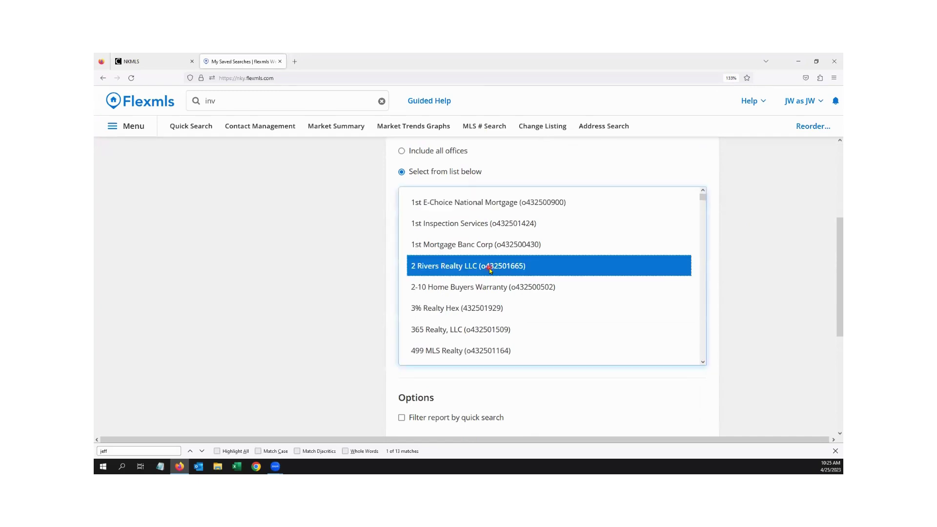
pyautogui.write('northe')
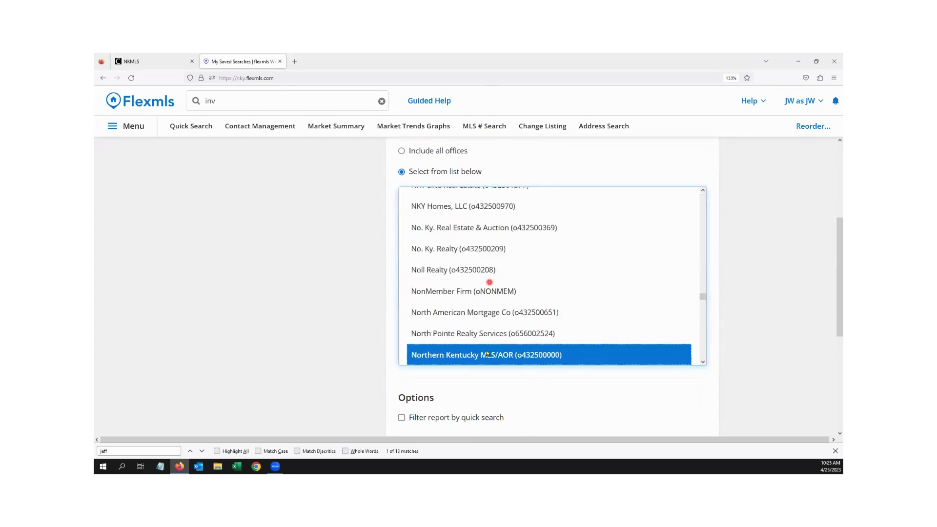
pyautogui.scroll(-2, 490, 338)
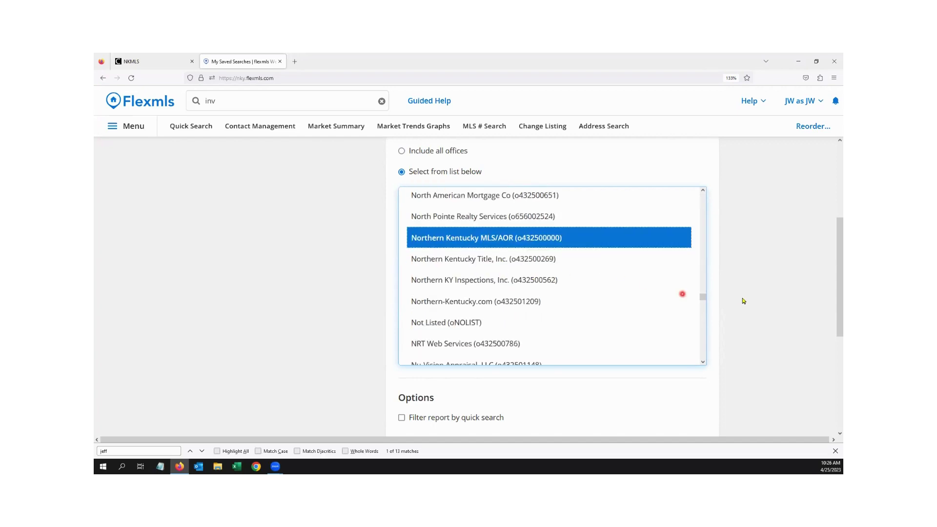
# Turn off calculating numbers and volume using sides, keep Standard Report Totals, and continue to the member selection.
pyautogui.scroll(-4, 741, 299)
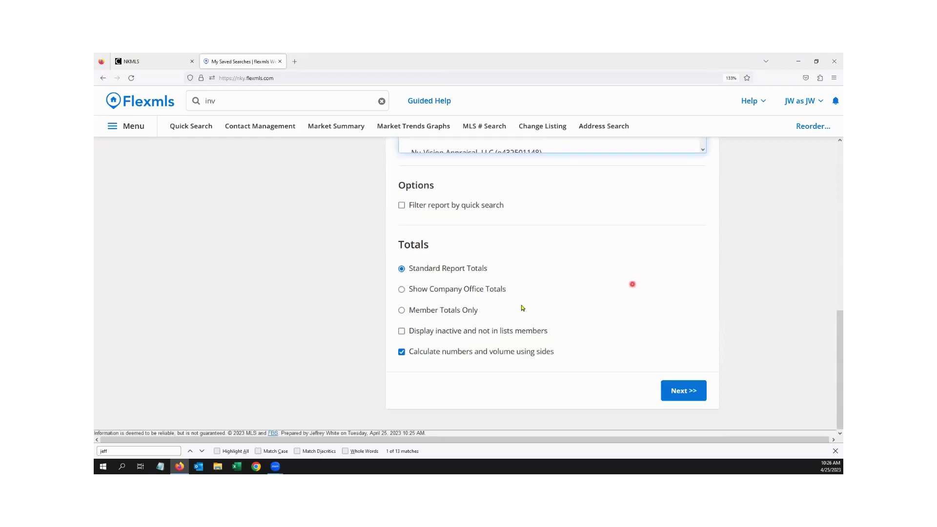
pyautogui.click(421, 355)
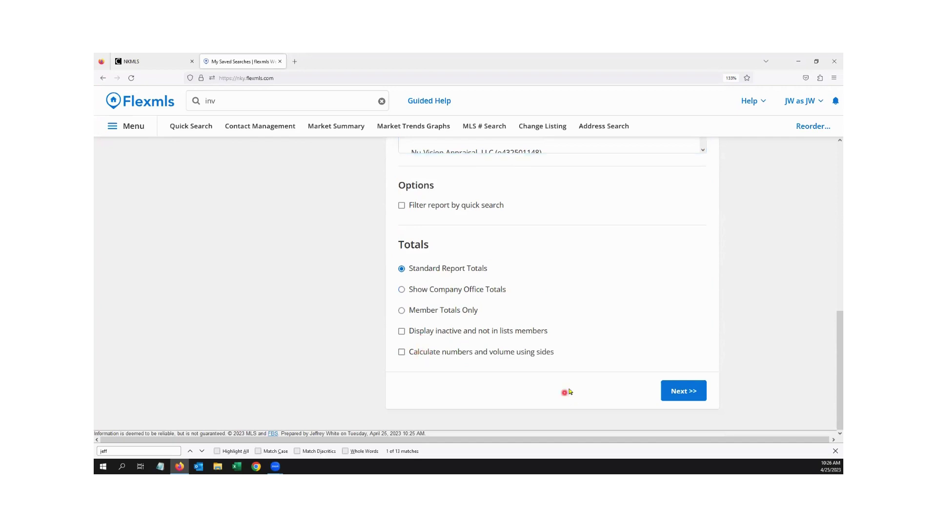
pyautogui.click(687, 392)
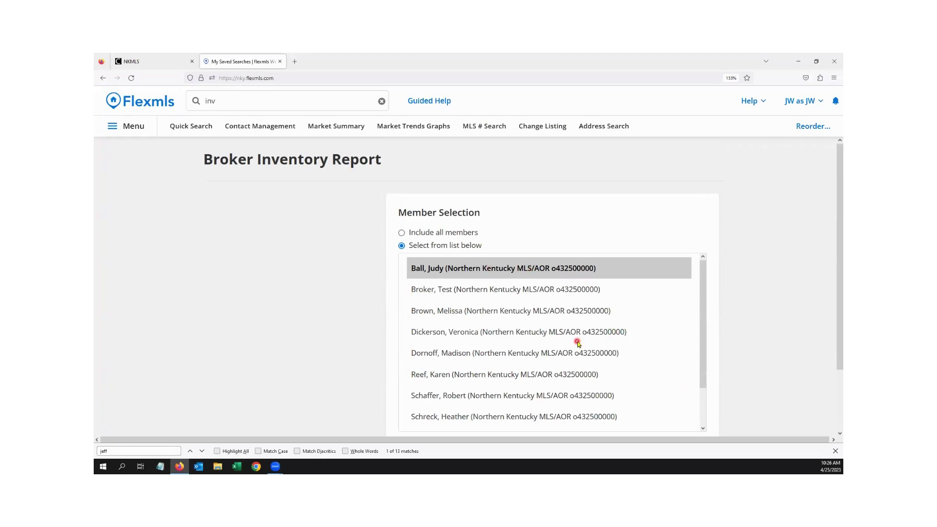
# Include all members of the selected office and generate the Broker Inventory and Activity Report.
pyautogui.scroll(-1, 578, 344)
pyautogui.scroll(1, 543, 334)
pyautogui.click(437, 232)
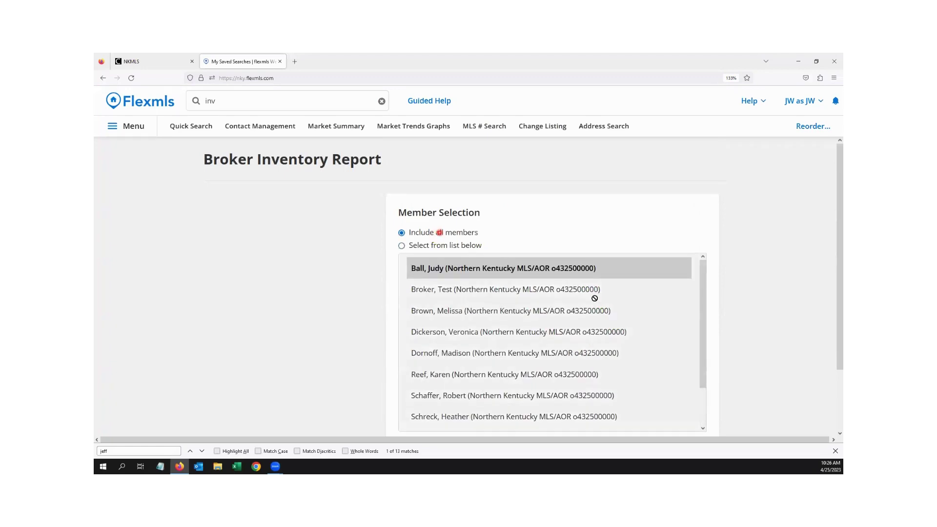
pyautogui.scroll(-5, 594, 298)
pyautogui.click(689, 394)
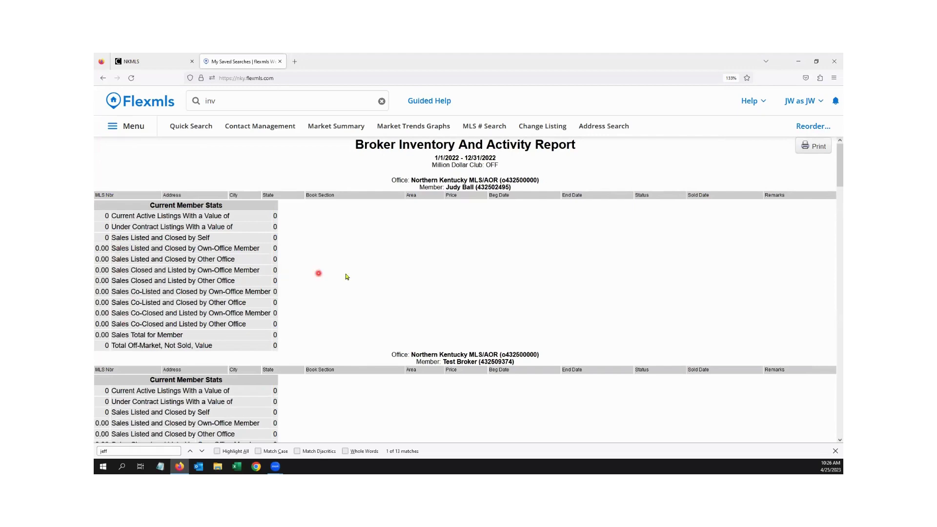
# Review the 2022 report's member stats down to the Brokerage Stats, MLS Board Stats and Percent Difference sections, and return to its beginning.
pyautogui.scroll(-3, 344, 274)
pyautogui.scroll(-10, 346, 275)
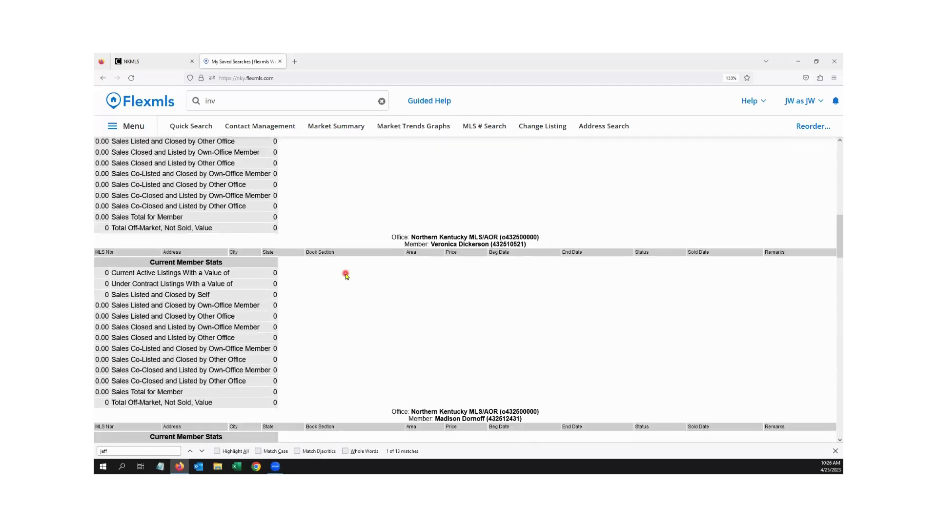
pyautogui.scroll(-10, 346, 276)
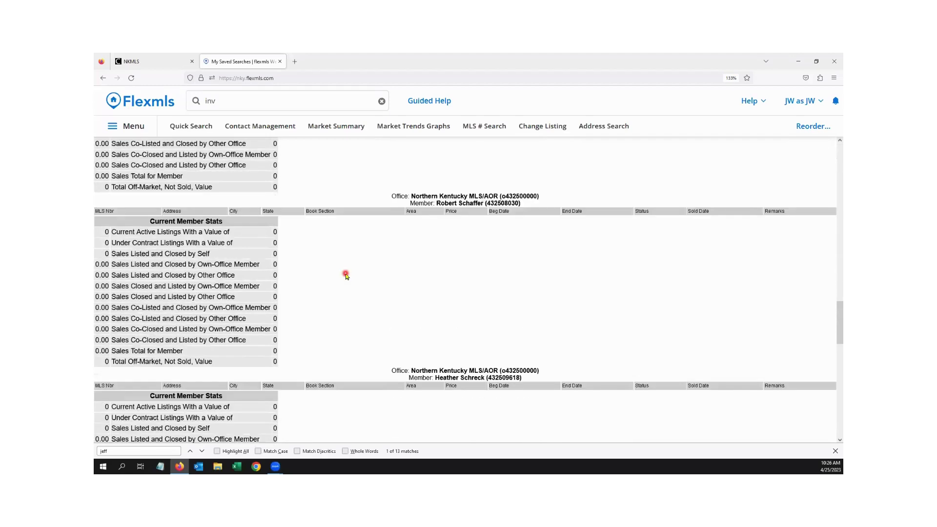
pyautogui.scroll(-1, 346, 275)
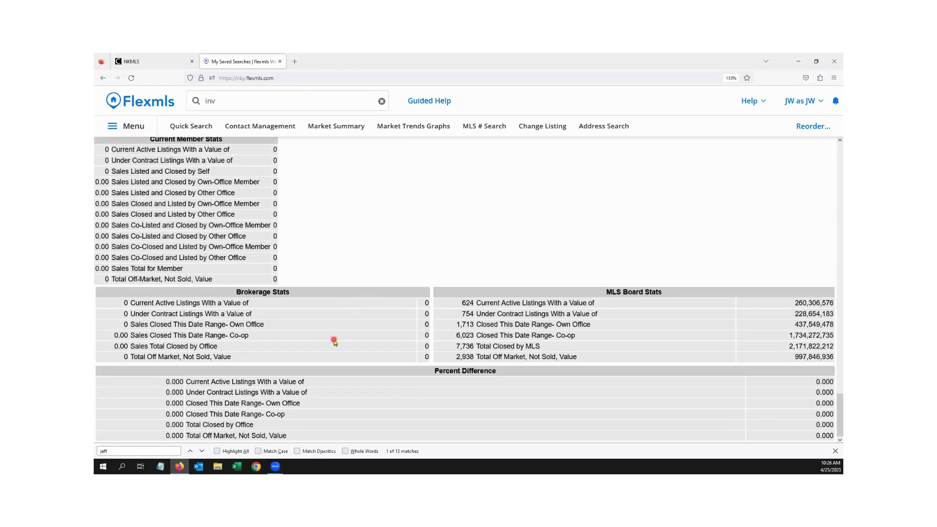
pyautogui.scroll(1, 334, 342)
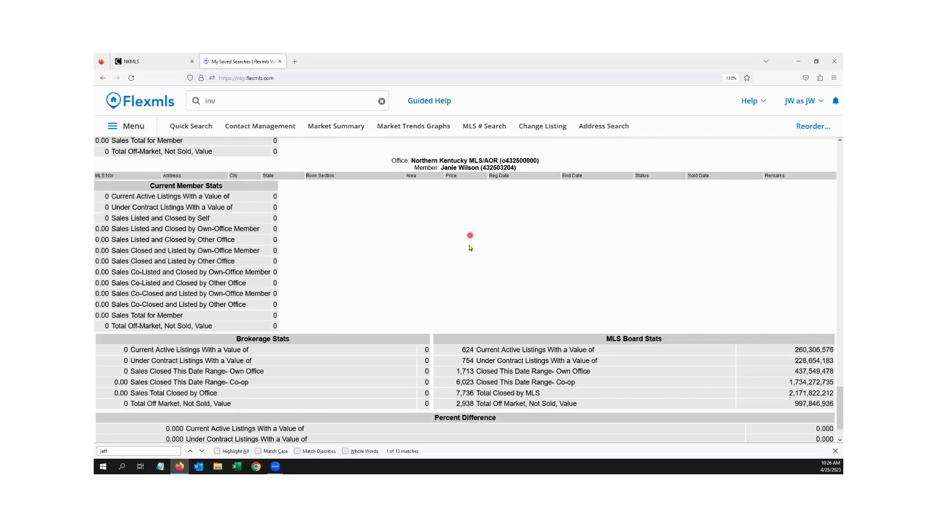
pyautogui.scroll(2, 382, 305)
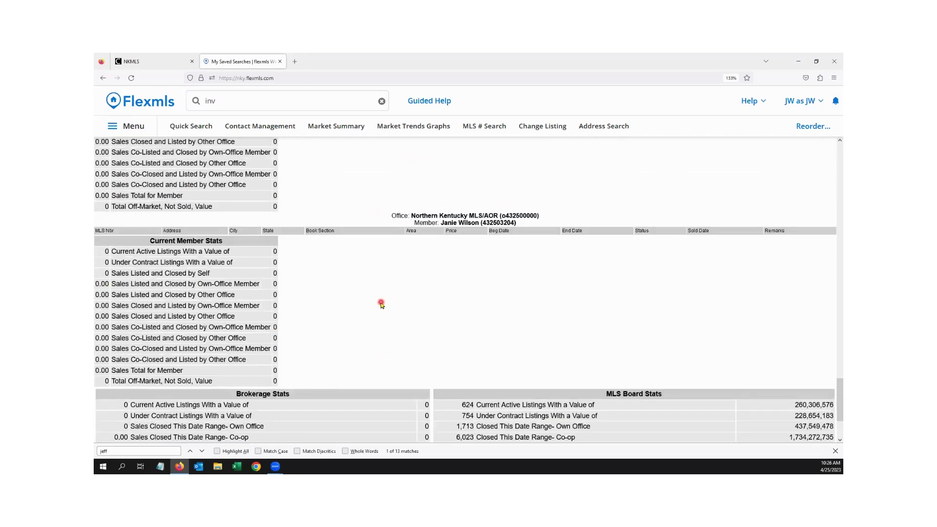
pyautogui.scroll(15, 382, 305)
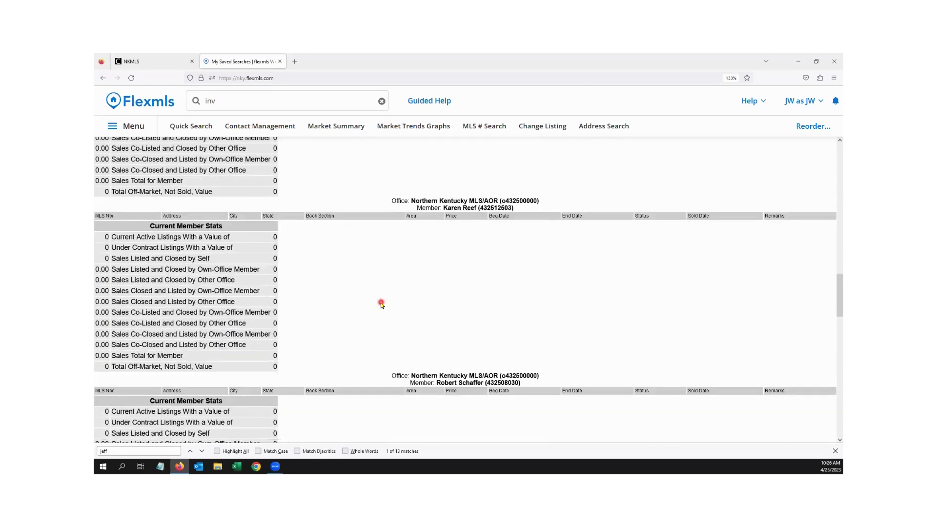
pyautogui.scroll(12, 381, 303)
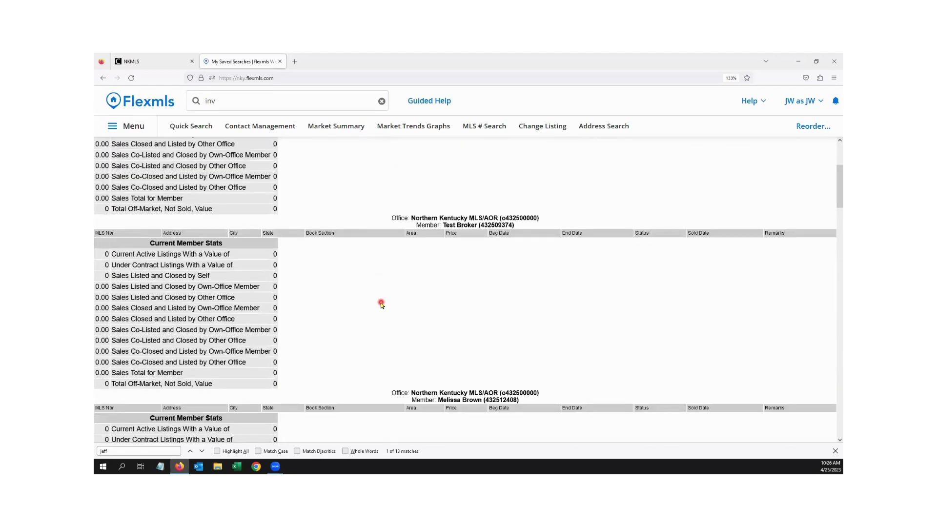
pyautogui.scroll(5, 381, 303)
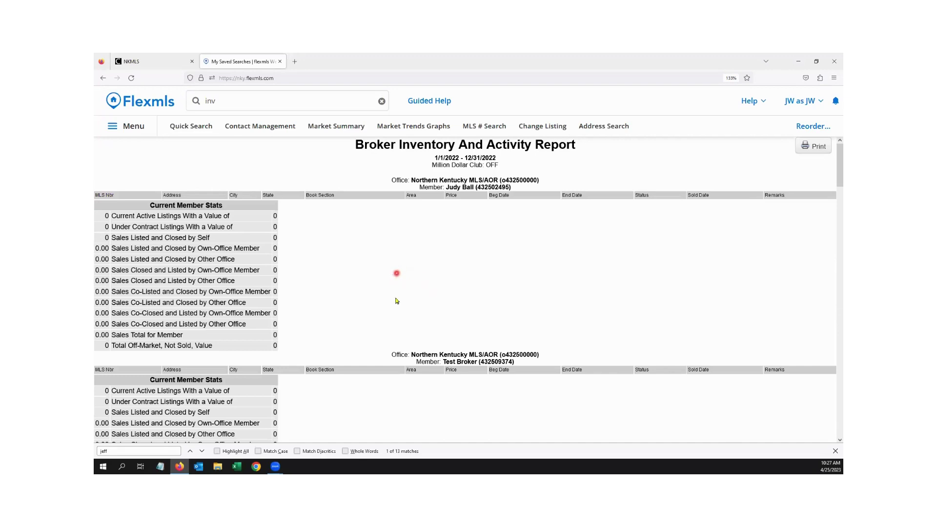
# Clear the "inv" search text and return to the Member Dashboard.
pyautogui.click(238, 99)
pyautogui.press('BackSpace')
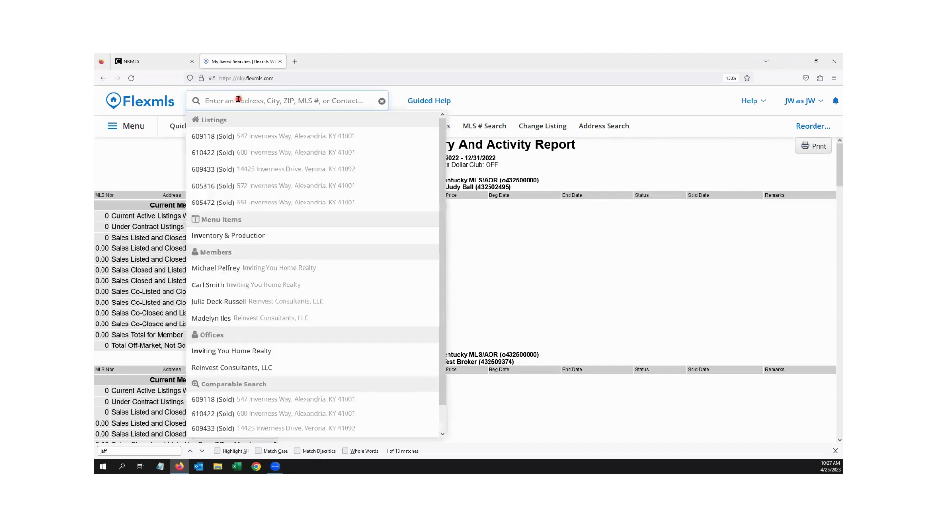
pyautogui.click(150, 103)
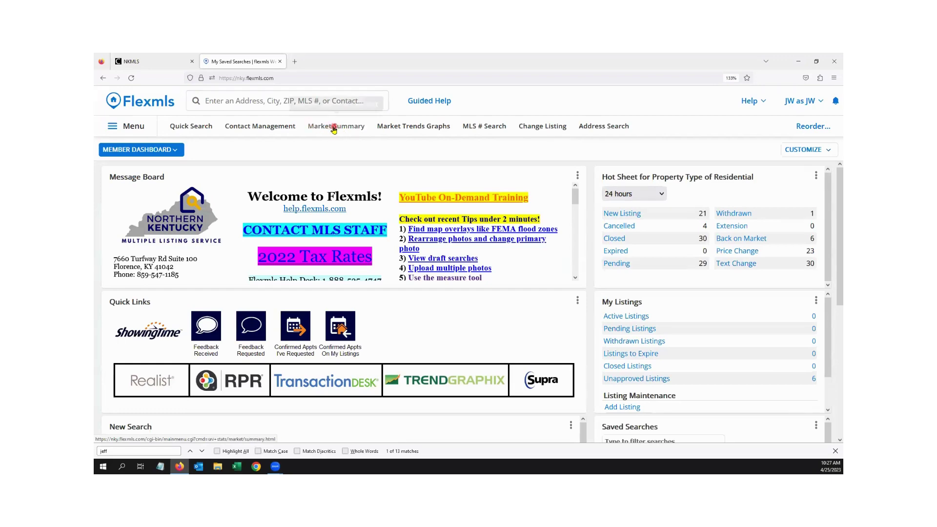
# Remove Market Summary under Statistics from the favorite shortcuts and add it back as a favorite.
pyautogui.click(139, 130)
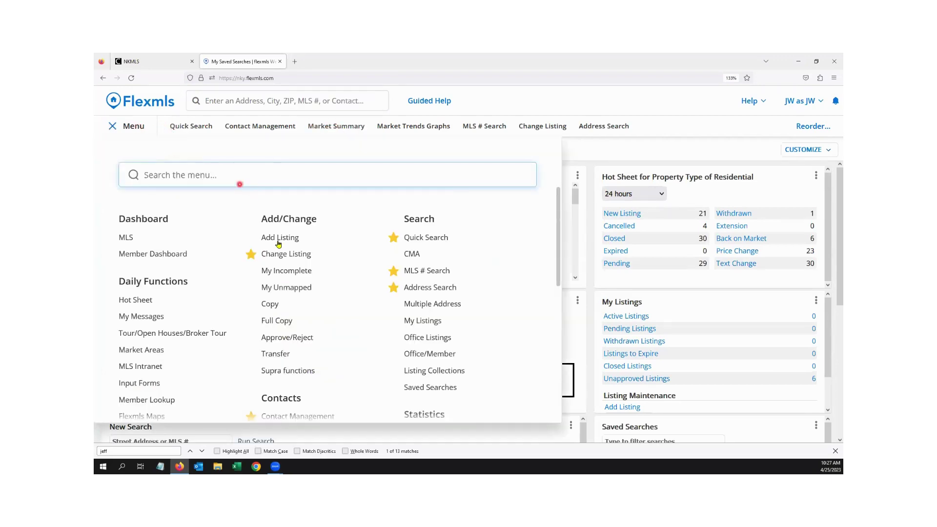
pyautogui.scroll(-5, 263, 234)
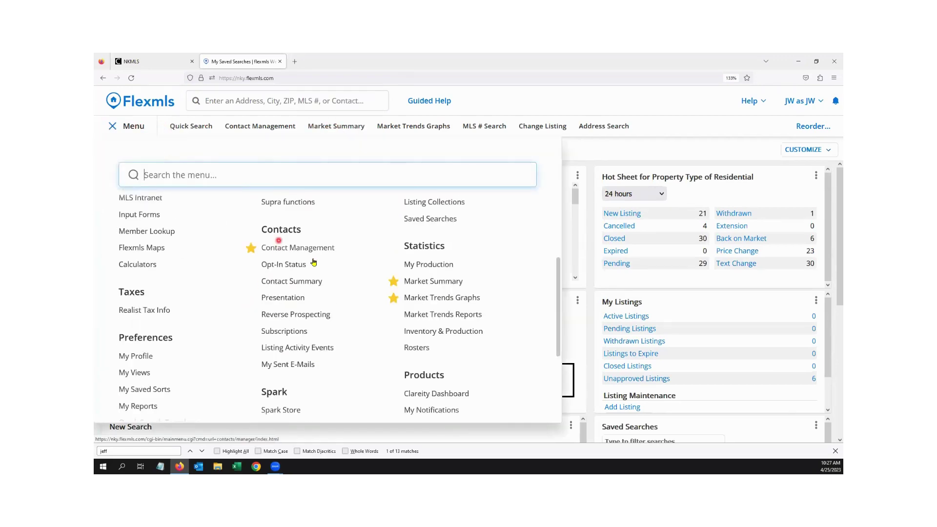
pyautogui.click(394, 282)
pyautogui.click(393, 282)
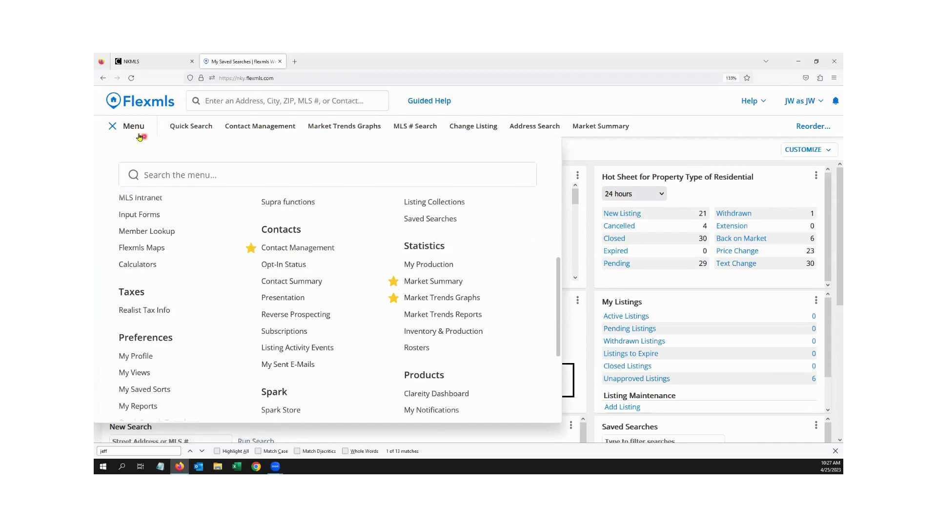
pyautogui.click(112, 126)
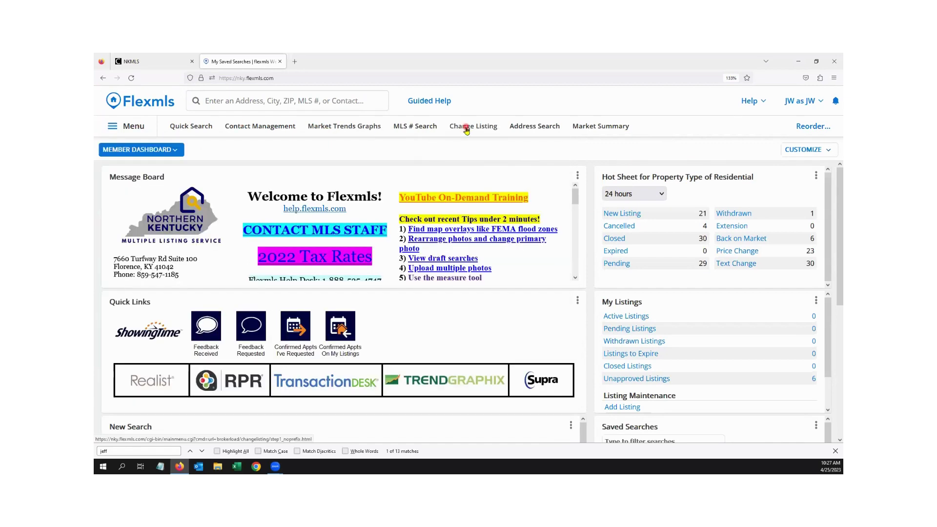
# Search for "market" and open the Market Summary page from the matching menu items.
pyautogui.click(342, 100)
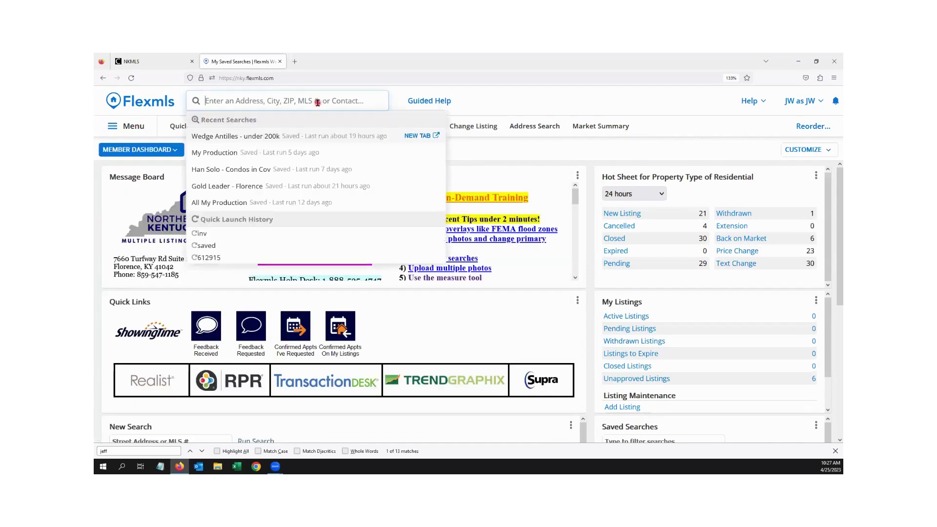
pyautogui.write('market')
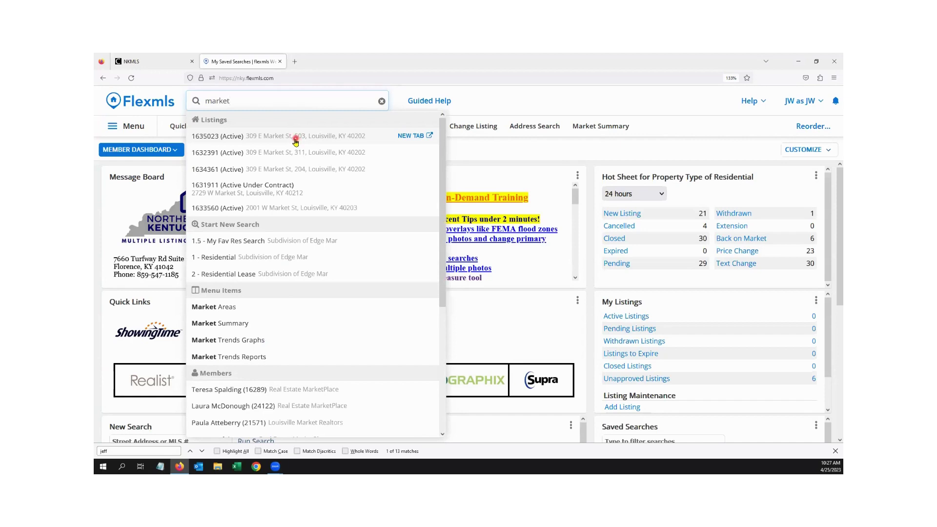
pyautogui.click(239, 326)
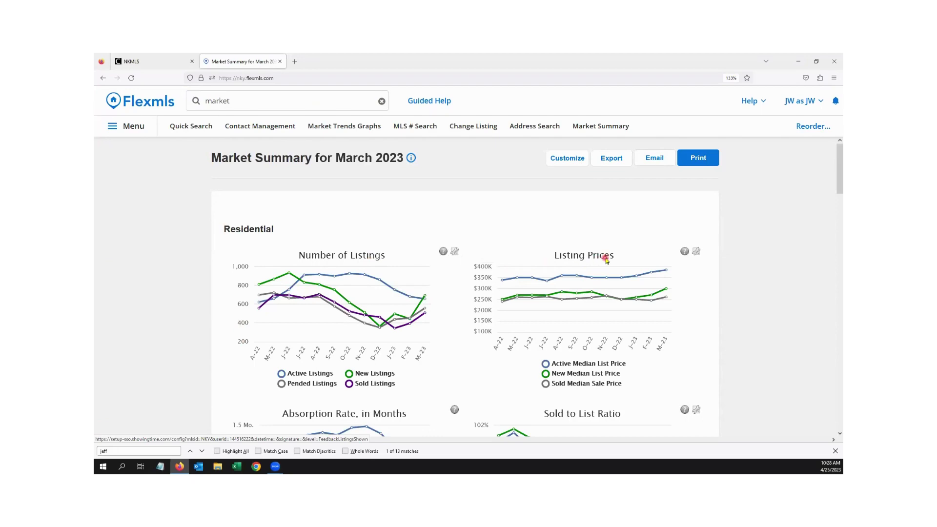
# Review the Residential charts in the Market Summary, including Absorption Rate, Sold to List Ratio, Days on Market and Price Volume.
pyautogui.scroll(-2, 605, 257)
pyautogui.moveTo(395, 384)
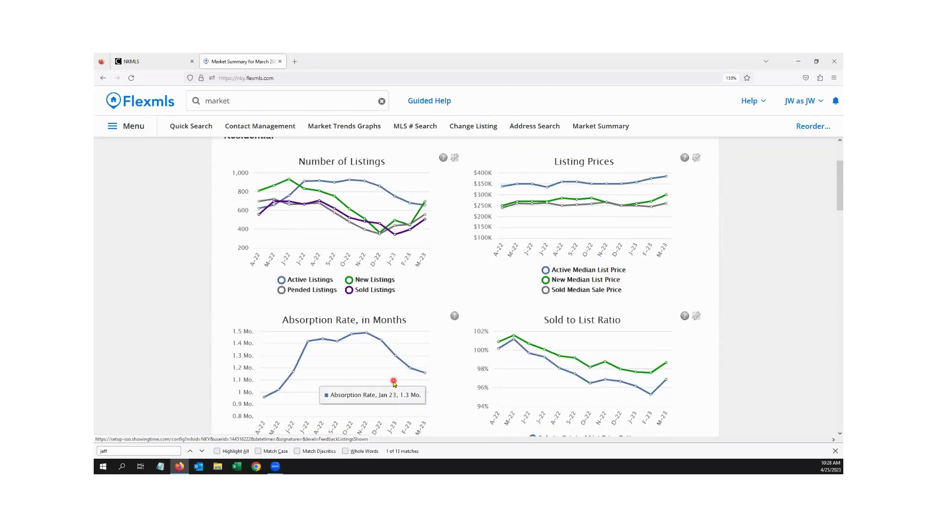
pyautogui.moveTo(618, 351)
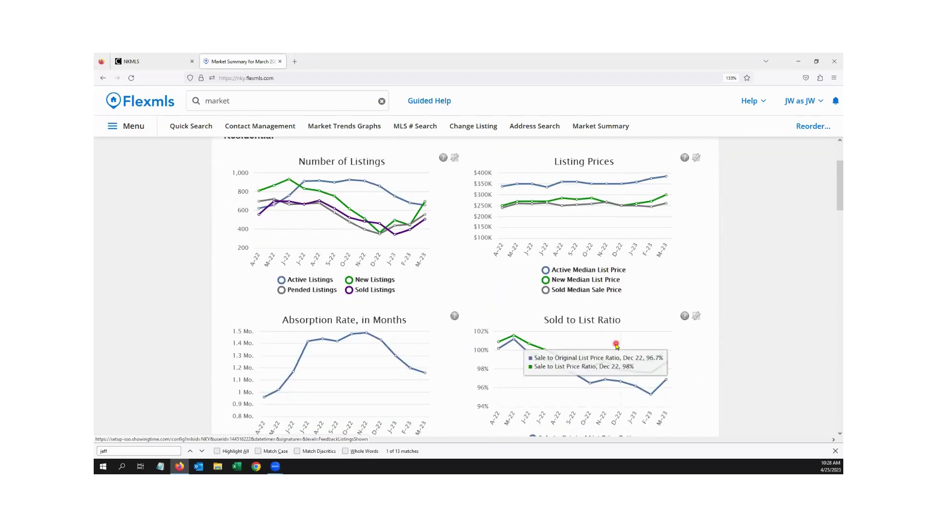
pyautogui.scroll(-3, 616, 345)
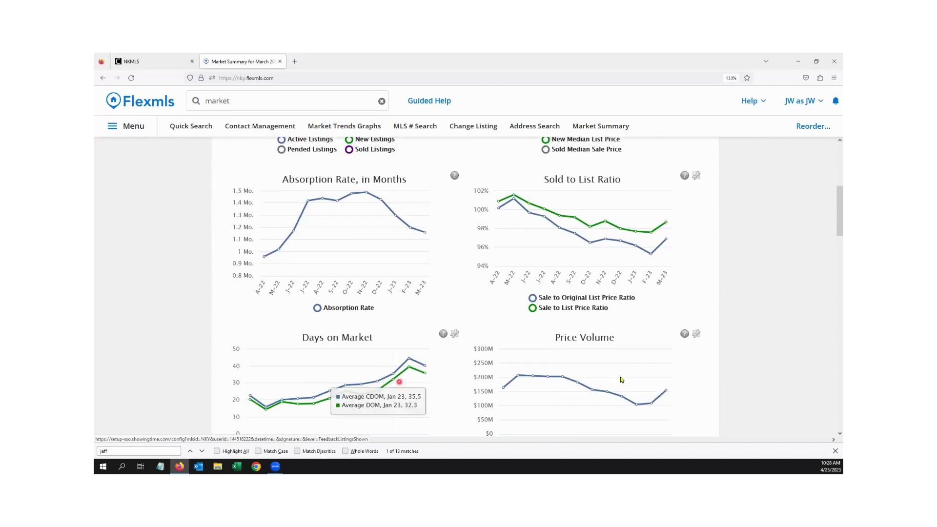
pyautogui.scroll(-2, 727, 358)
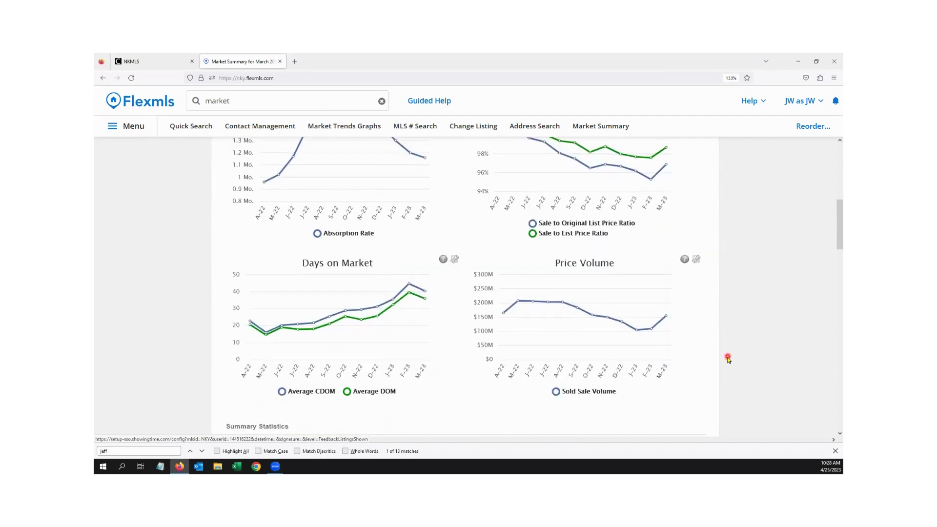
# Review the Summary Statistics table and the Sold, Pending, Active and New Listings tables by price range, and return to the start of the report.
pyautogui.scroll(-4, 727, 358)
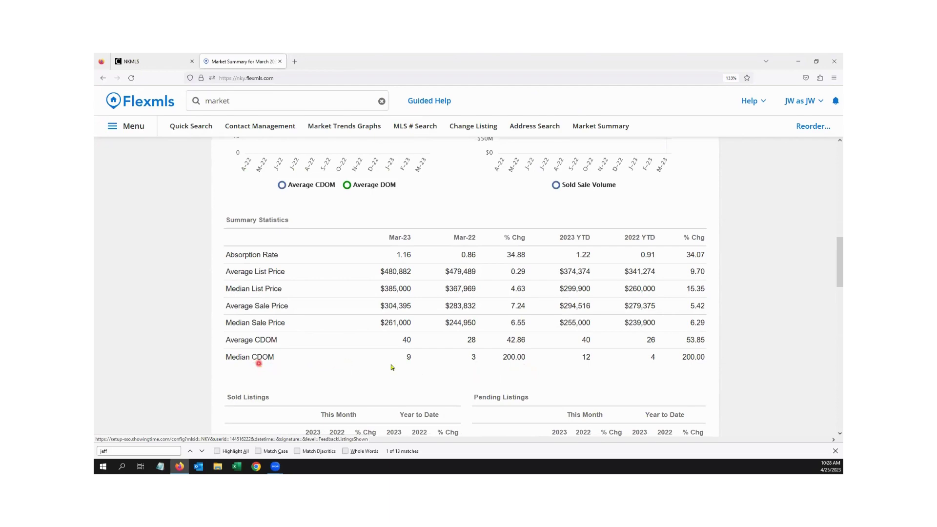
pyautogui.scroll(-4, 392, 364)
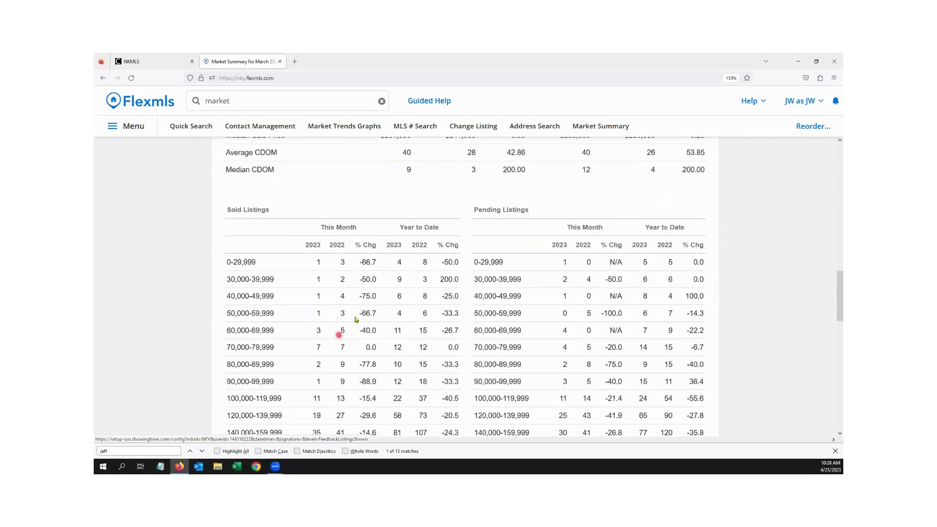
pyautogui.scroll(-1, 537, 215)
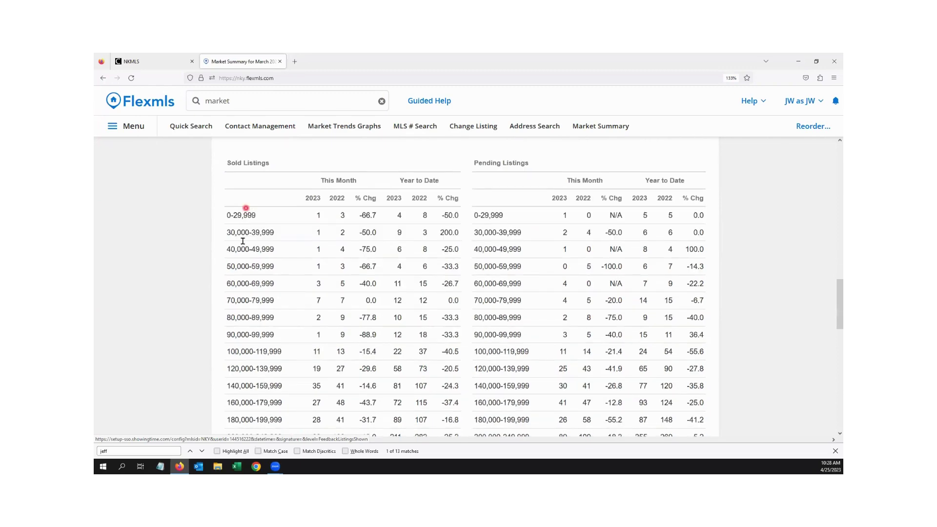
pyautogui.scroll(-3, 287, 322)
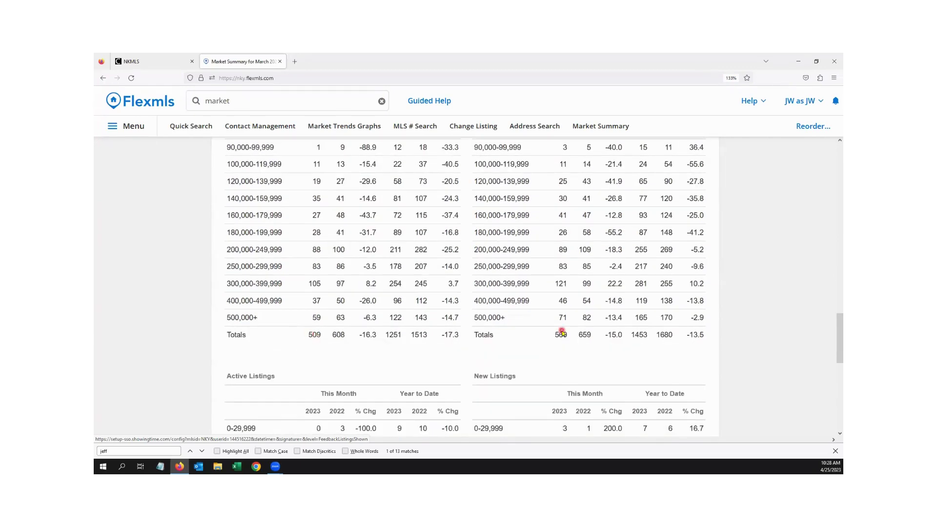
pyautogui.scroll(-7, 561, 347)
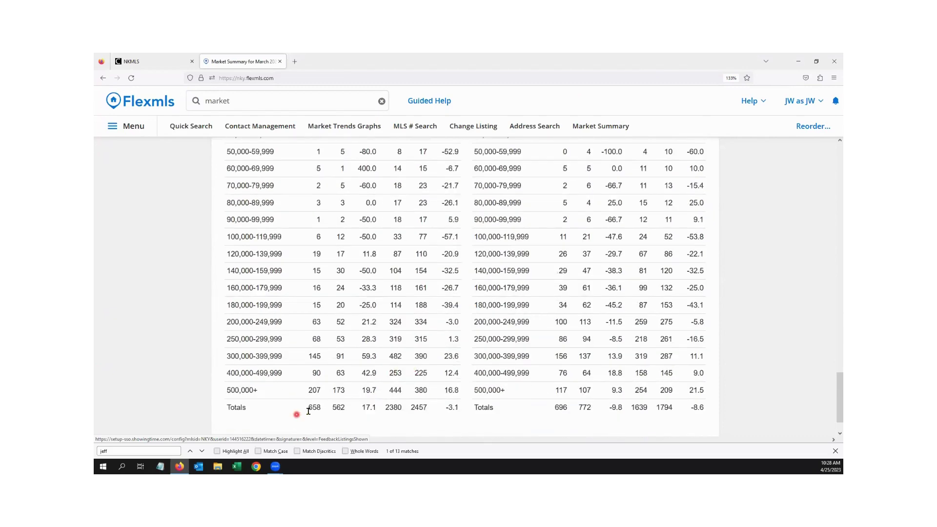
pyautogui.scroll(2, 581, 416)
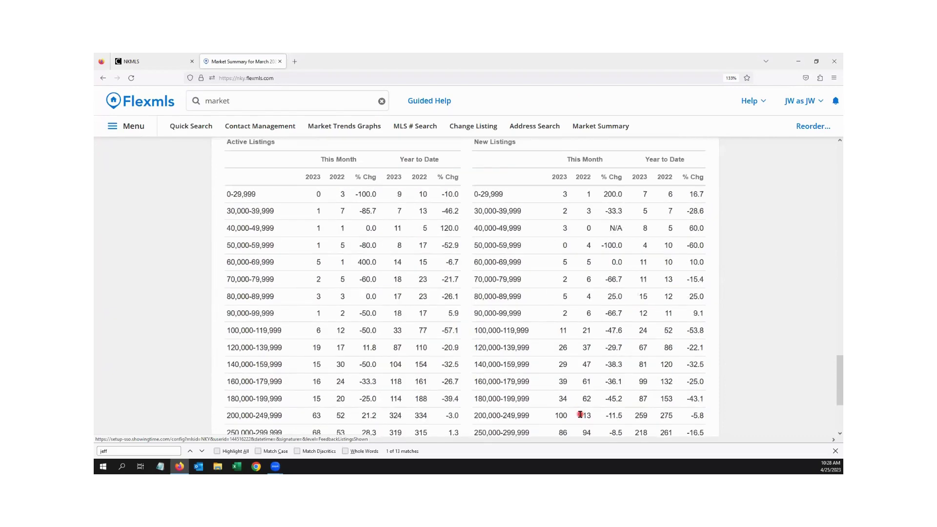
pyautogui.moveTo(836, 380); pyautogui.dragTo(828, 274)
pyautogui.moveTo(822, 158); pyautogui.dragTo(823, 146)
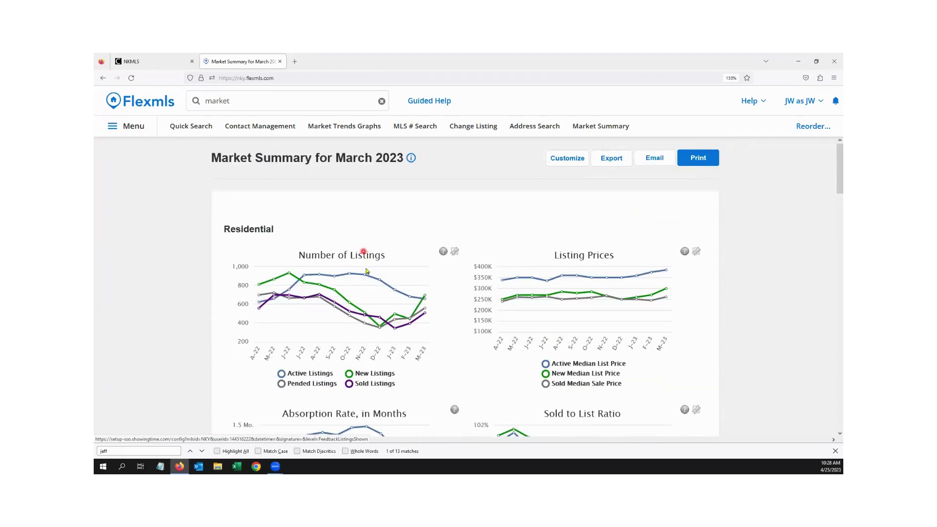
# Inspect the November 2022 data point in the Number of Listings chart and read the explanation of that chart.
pyautogui.moveTo(366, 276)
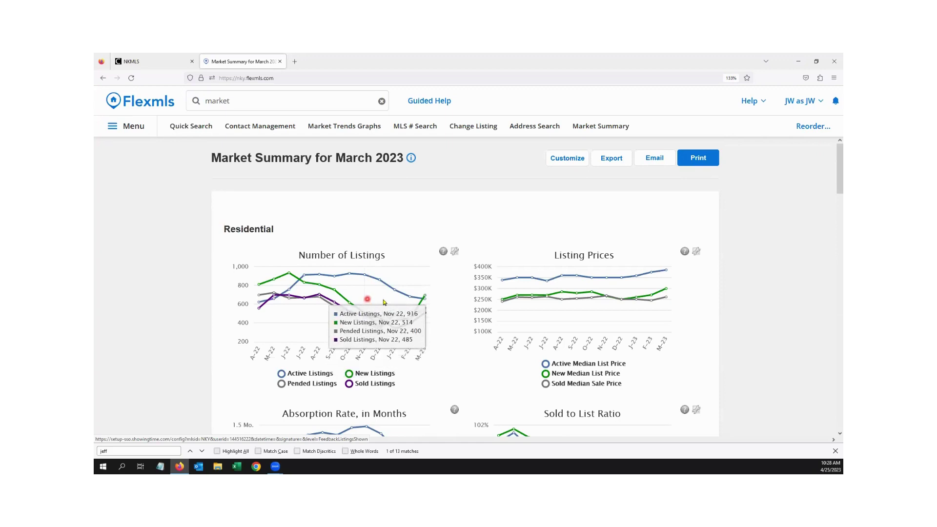
pyautogui.scroll(-1, 404, 287)
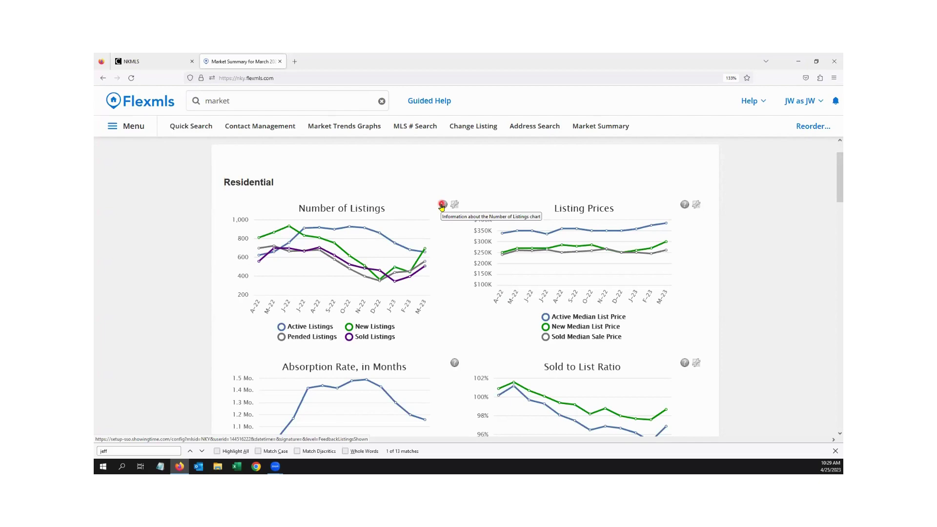
pyautogui.click(441, 205)
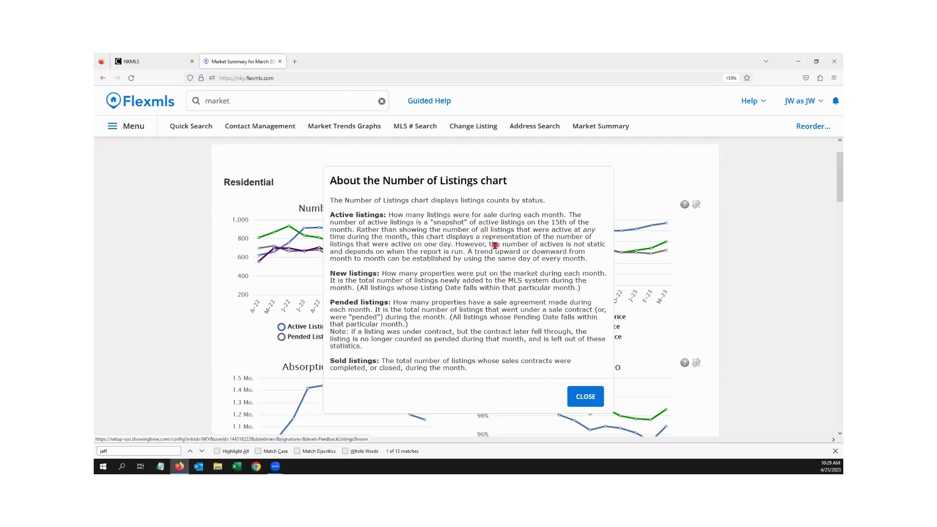
pyautogui.click(582, 397)
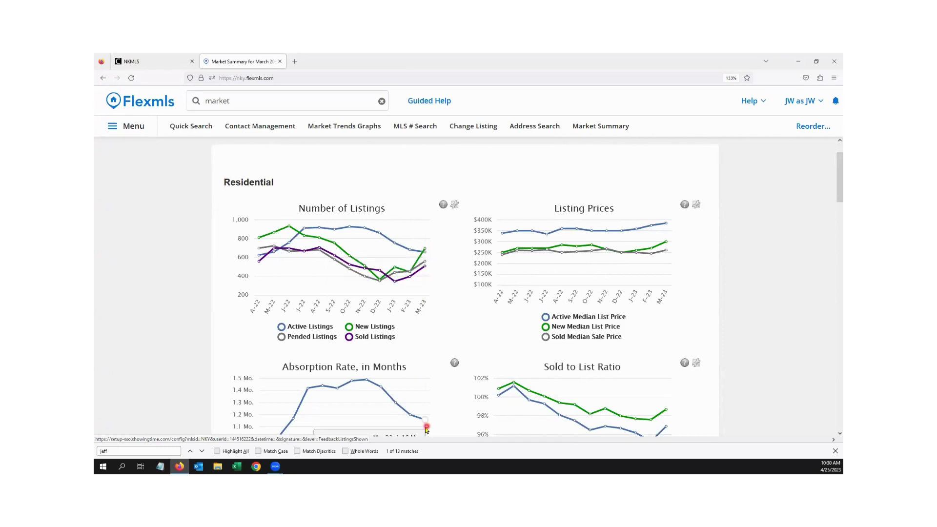
# View the customization options of the Number of Listings chart and close them without changes.
pyautogui.moveTo(425, 266)
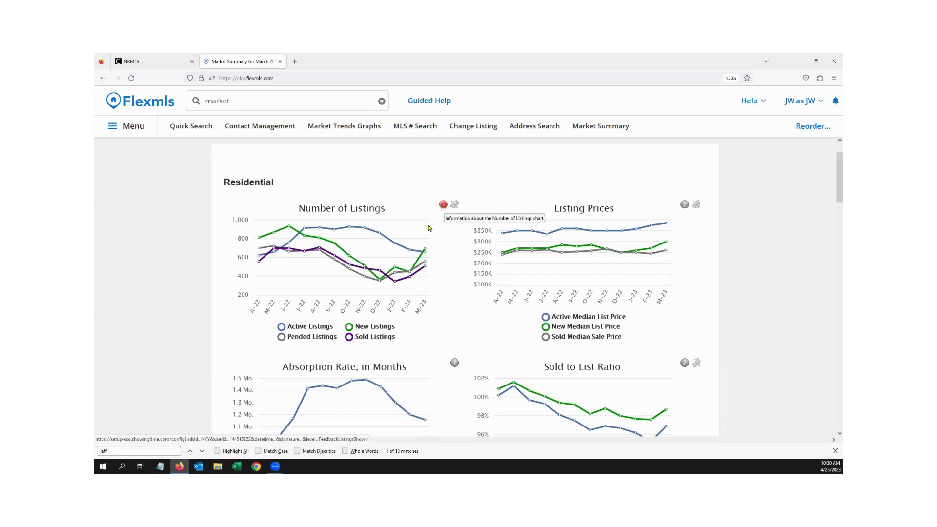
pyautogui.click(455, 205)
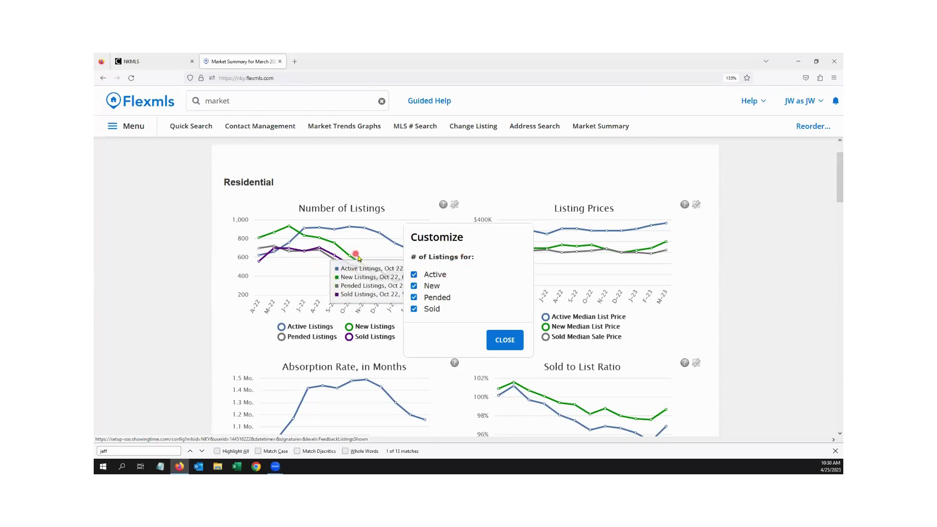
pyautogui.click(510, 346)
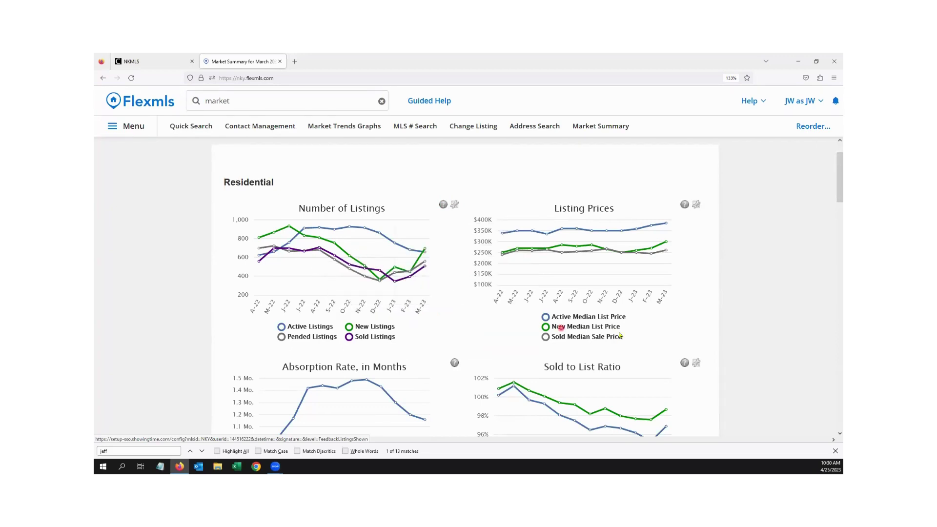
# Read the explanation of the Listing Prices chart and view its average and median price customization options.
pyautogui.click(684, 205)
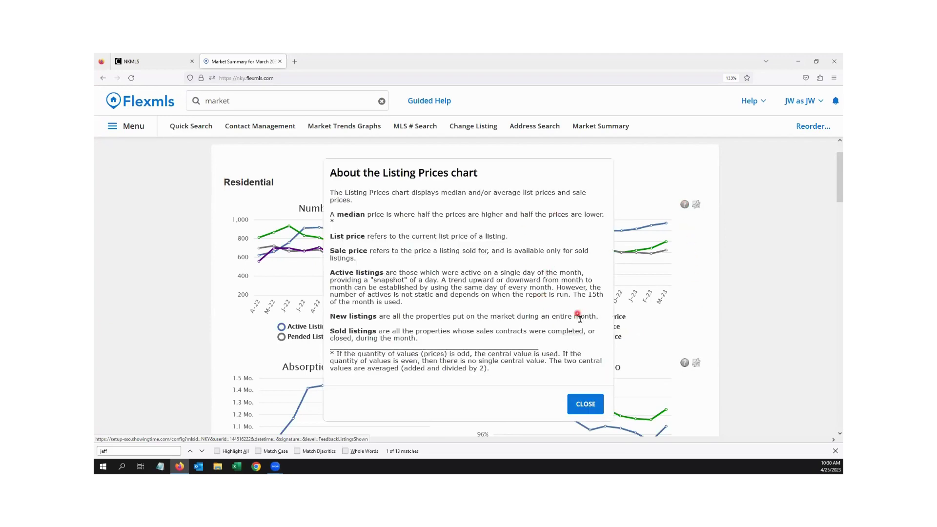
pyautogui.click(587, 403)
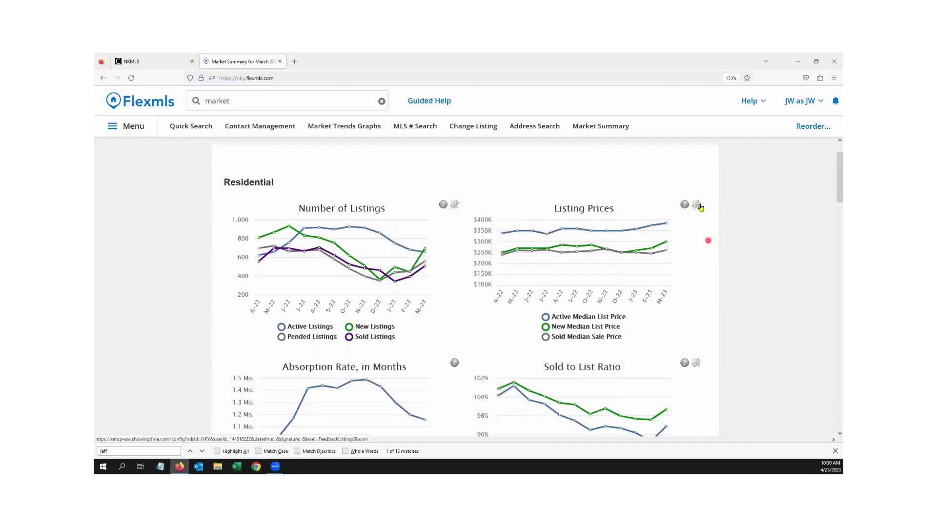
pyautogui.click(696, 205)
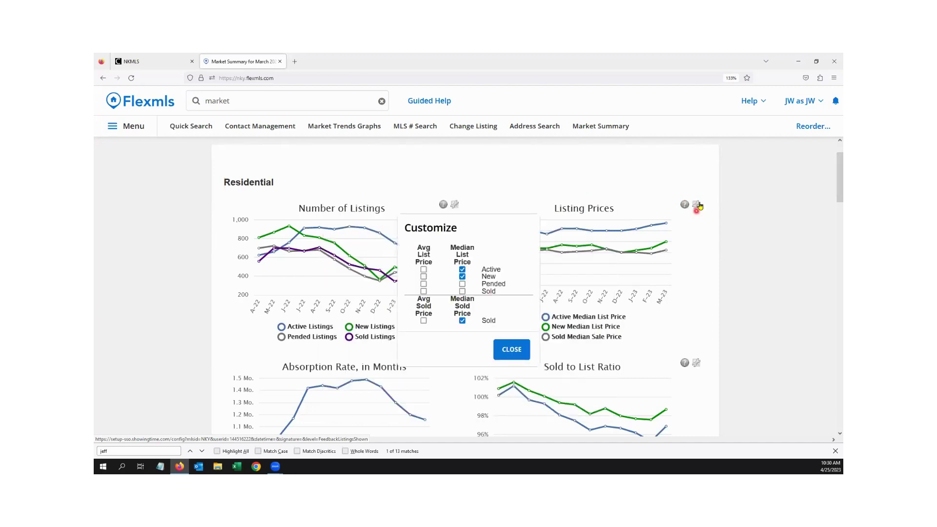
pyautogui.click(518, 285)
pyautogui.click(520, 350)
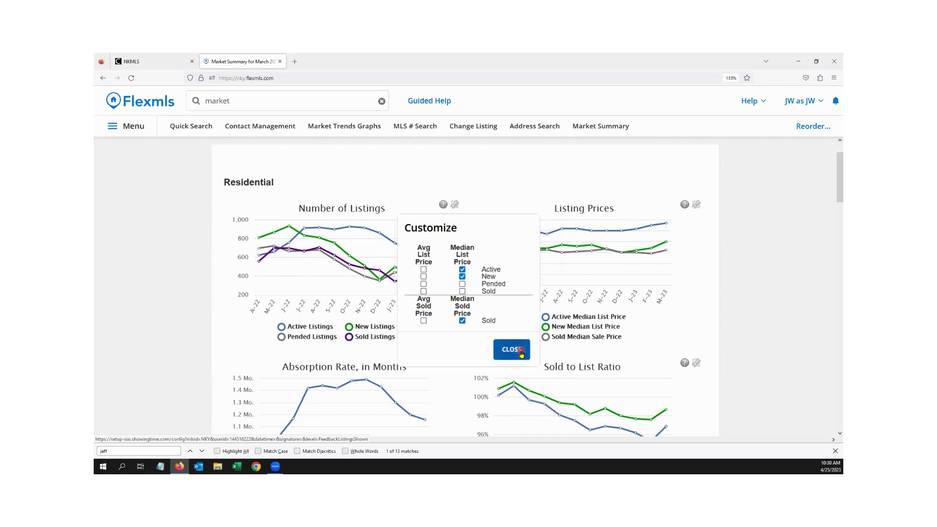
# Read the explanation of the Absorption Rate, in Months chart and inspect data points in the Sold to List Ratio chart.
pyautogui.scroll(-3, 502, 304)
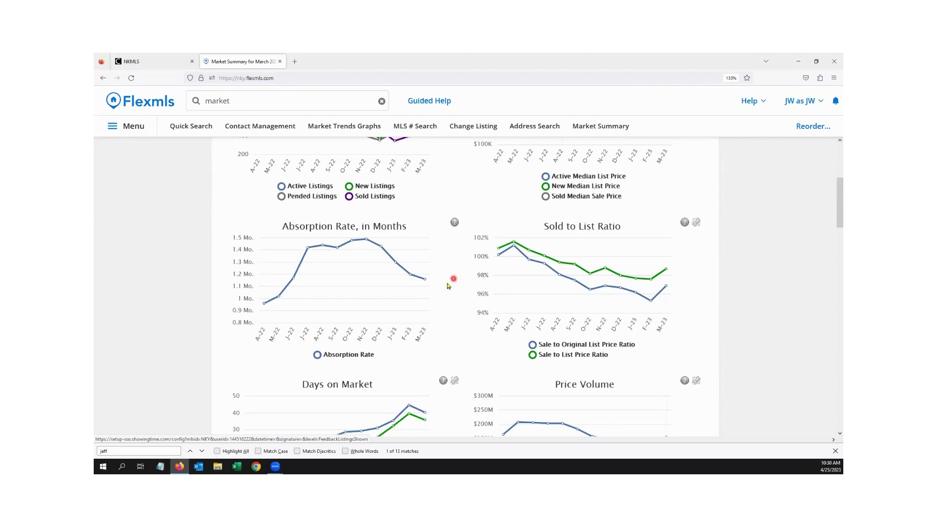
pyautogui.click(454, 222)
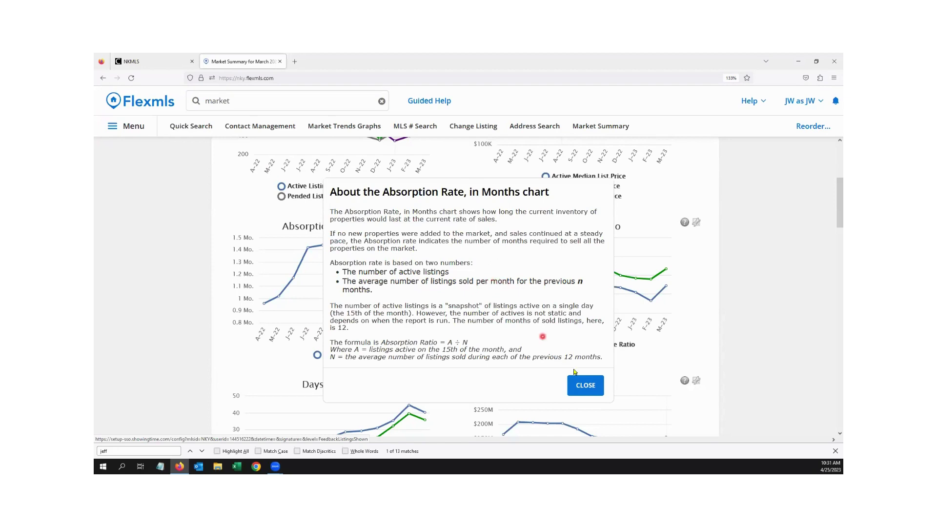
pyautogui.click(587, 386)
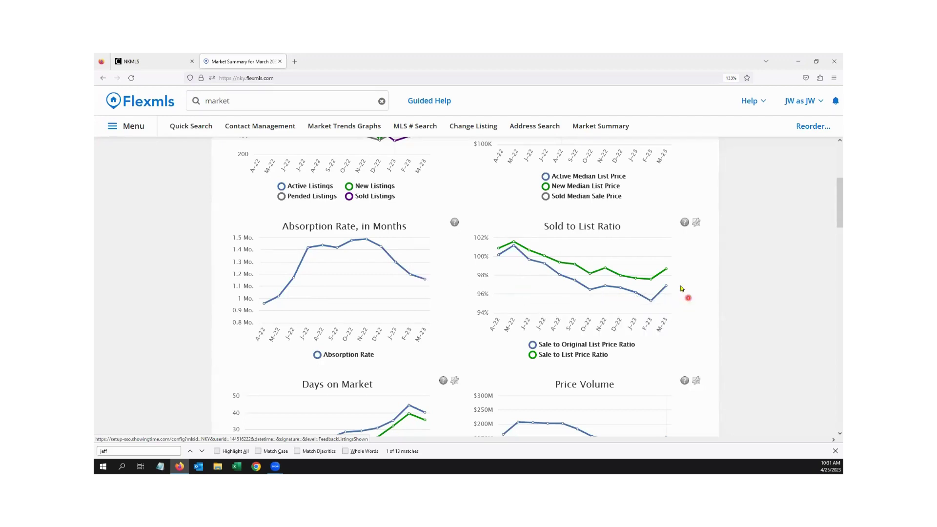
pyautogui.moveTo(667, 268)
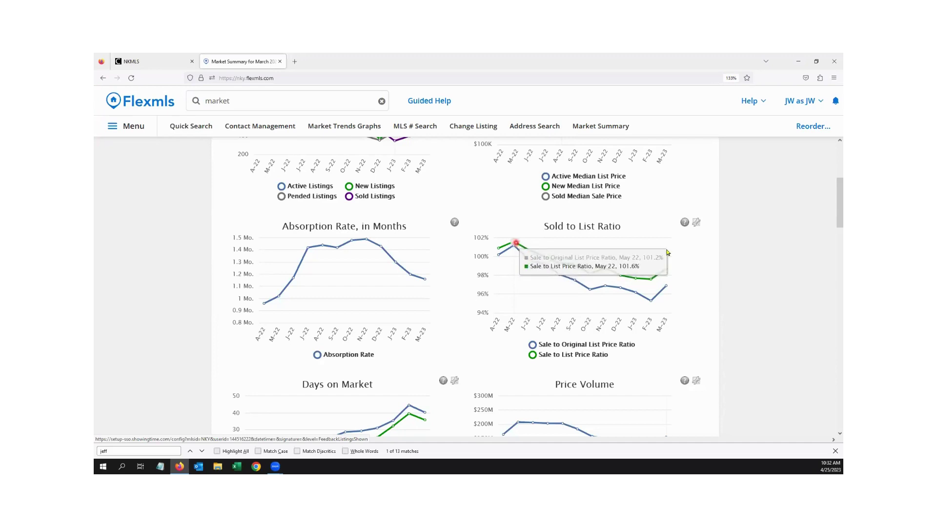
# View the customization options of the Days on Market chart and check the CDOM rows in the Summary Statistics table.
pyautogui.scroll(-3, 704, 259)
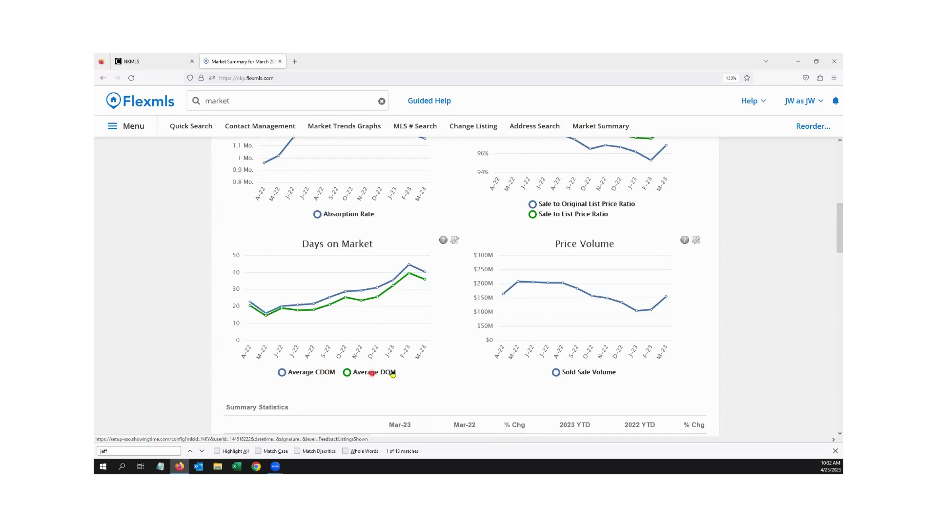
pyautogui.click(454, 243)
pyautogui.click(491, 314)
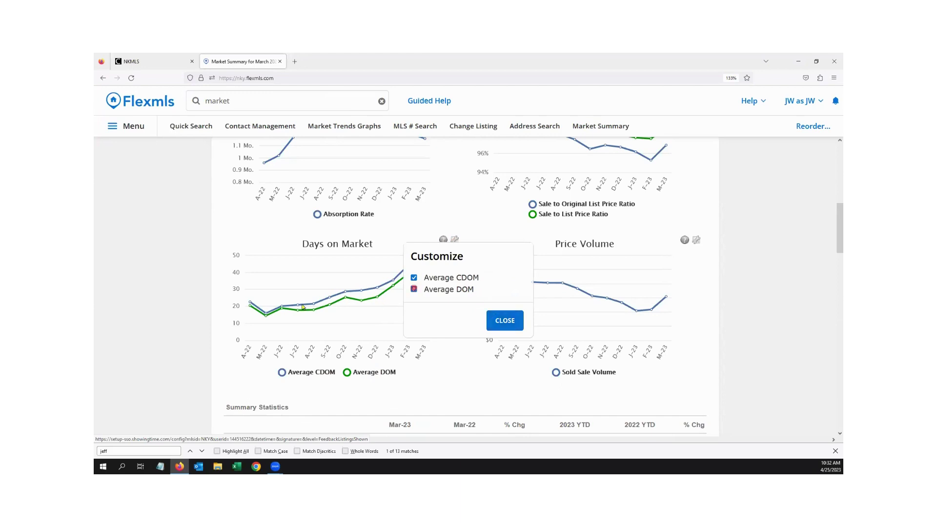
pyautogui.click(434, 327)
pyautogui.scroll(-1, 433, 328)
pyautogui.scroll(-3, 434, 327)
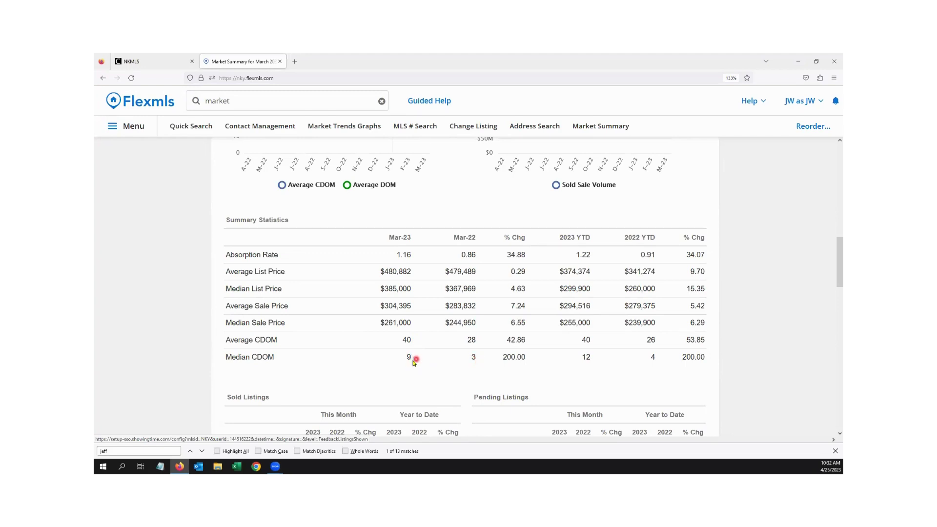
# View the list volume and sold volume customization options of the Price Volume chart.
pyautogui.scroll(5, 413, 361)
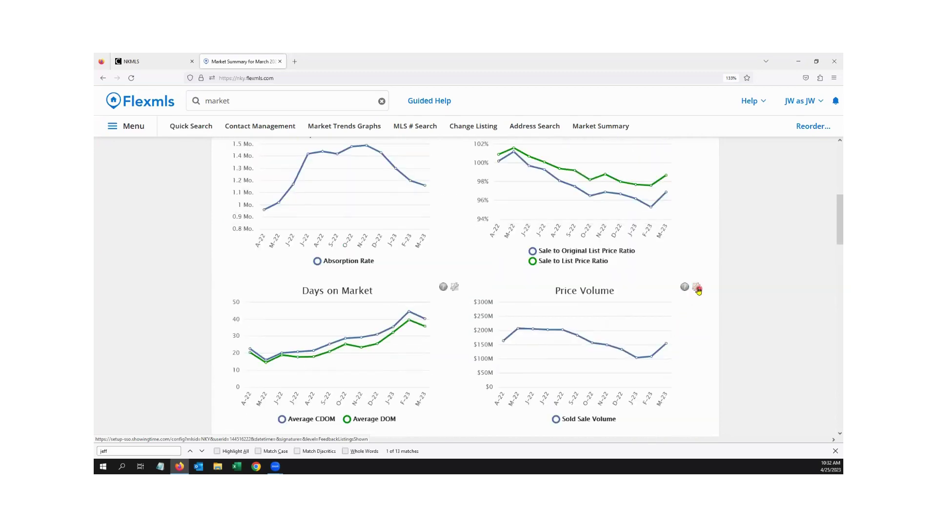
pyautogui.click(697, 288)
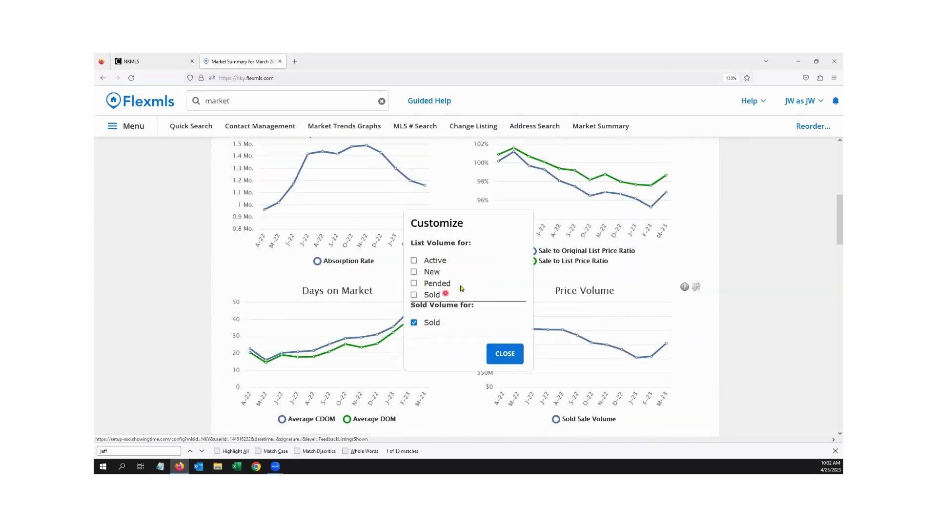
pyautogui.click(506, 354)
# Examine the Summary Statistics comparison of Mar-23 with Mar-22 and year to date, and close the browser's find bar.
pyautogui.scroll(-2, 498, 335)
pyautogui.scroll(-3, 498, 335)
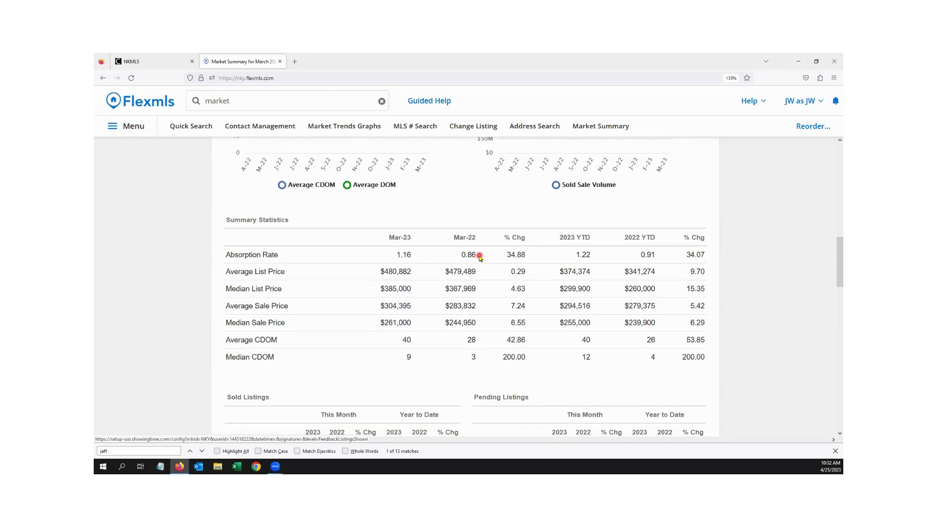
pyautogui.rightClick(703, 288)
pyautogui.click(745, 222)
pyautogui.click(834, 451)
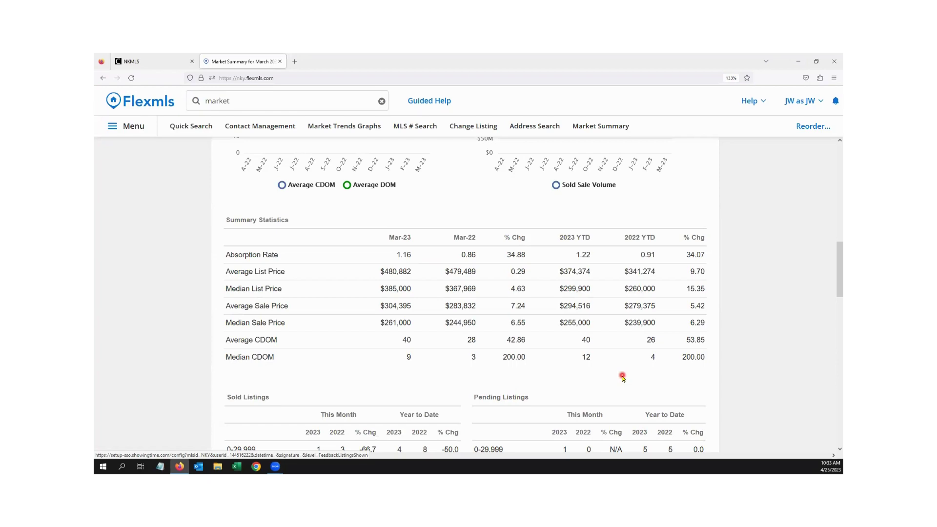
# Customize the Market Summary with a new location and add the Triple Crown subdivision as its location criterion.
pyautogui.scroll(10, 623, 379)
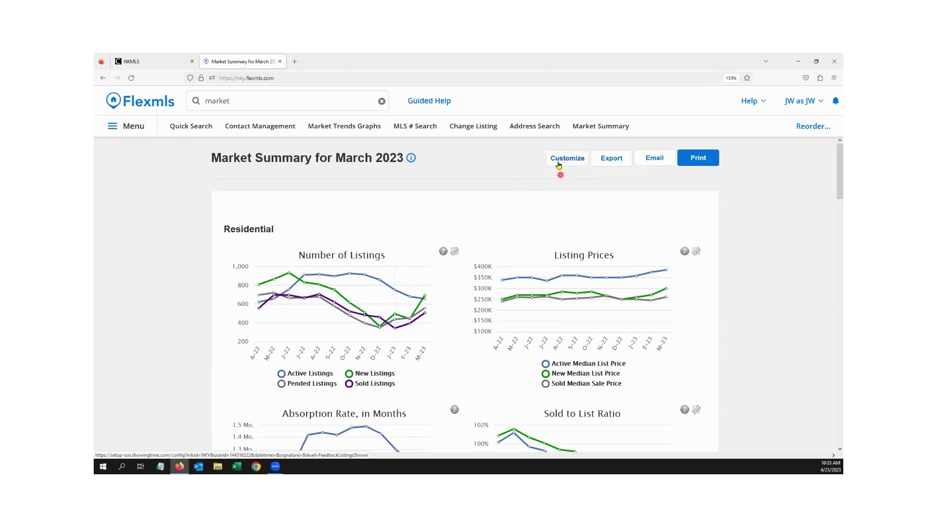
pyautogui.click(559, 164)
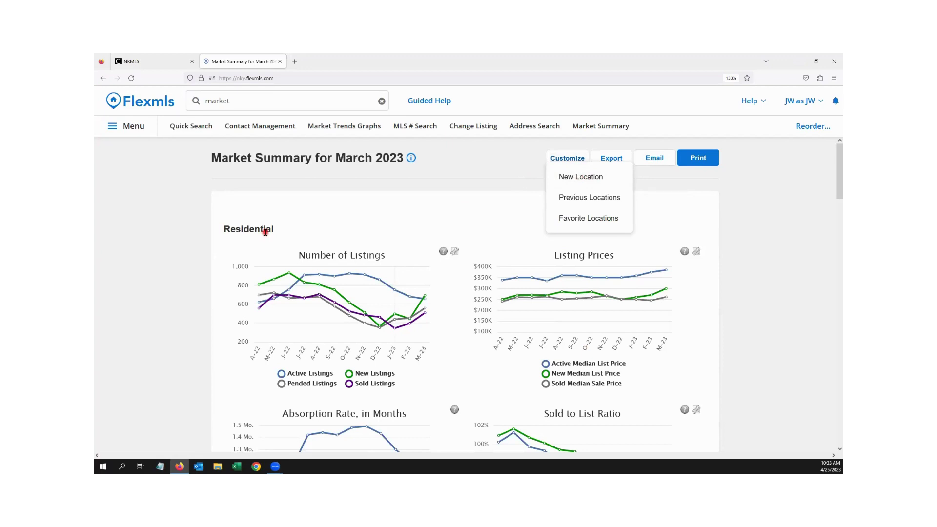
pyautogui.click(605, 180)
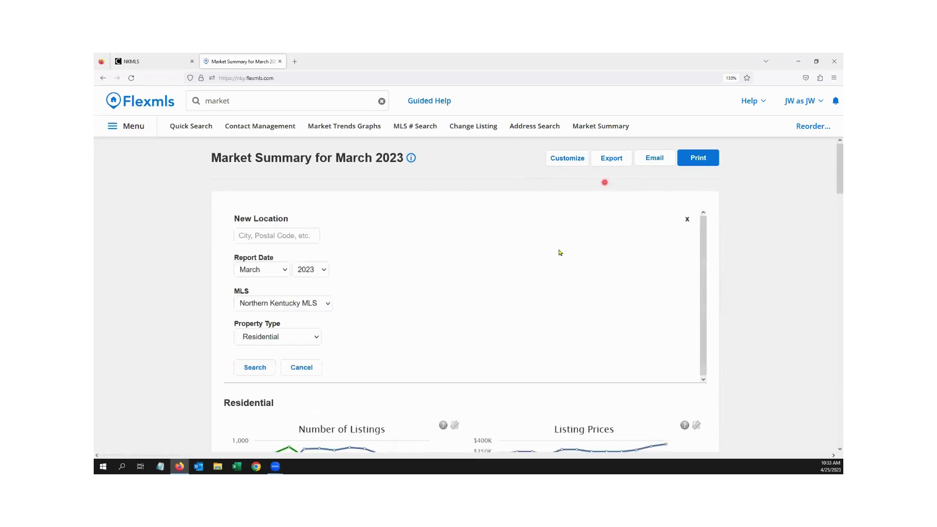
pyautogui.click(558, 250)
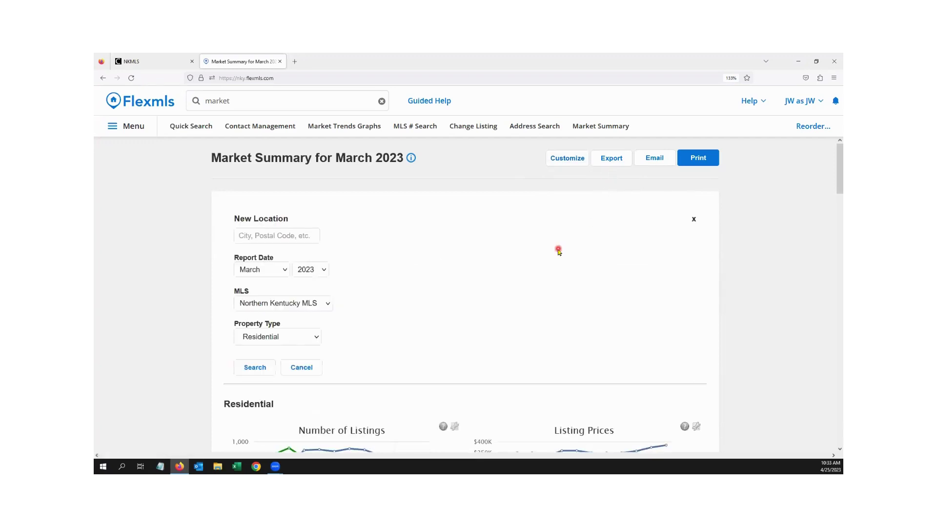
pyautogui.click(260, 235)
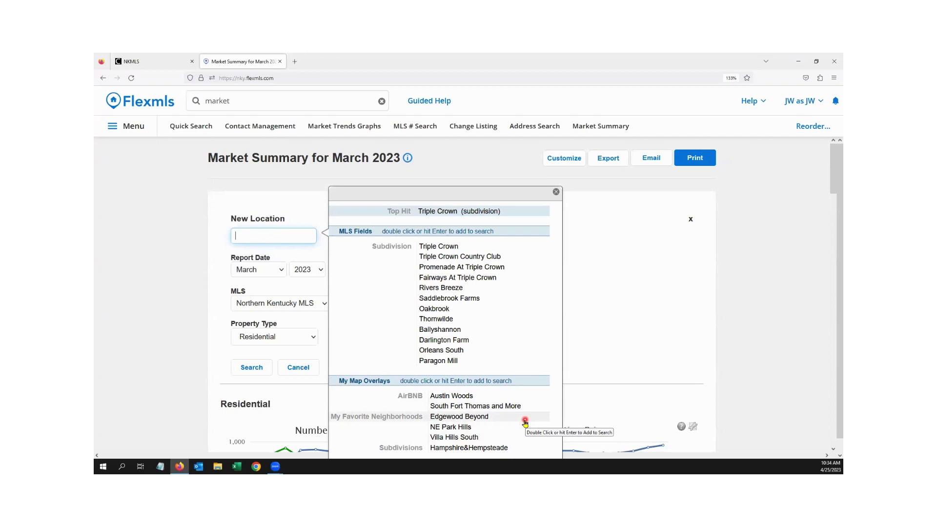
pyautogui.doubleClick(451, 246)
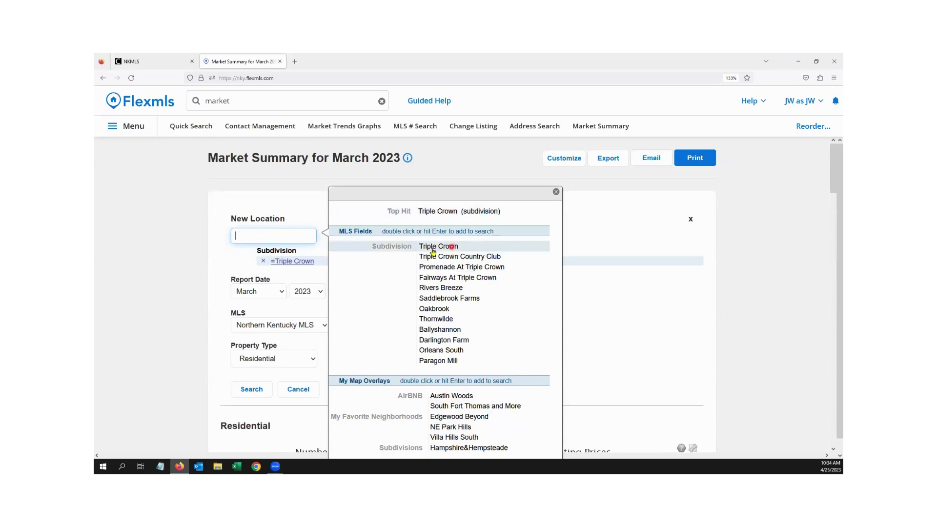
# Try to add the Triple Crown Country Club subdivision as a second location, and remove Triple Crown from the location criteria.
pyautogui.click(493, 257)
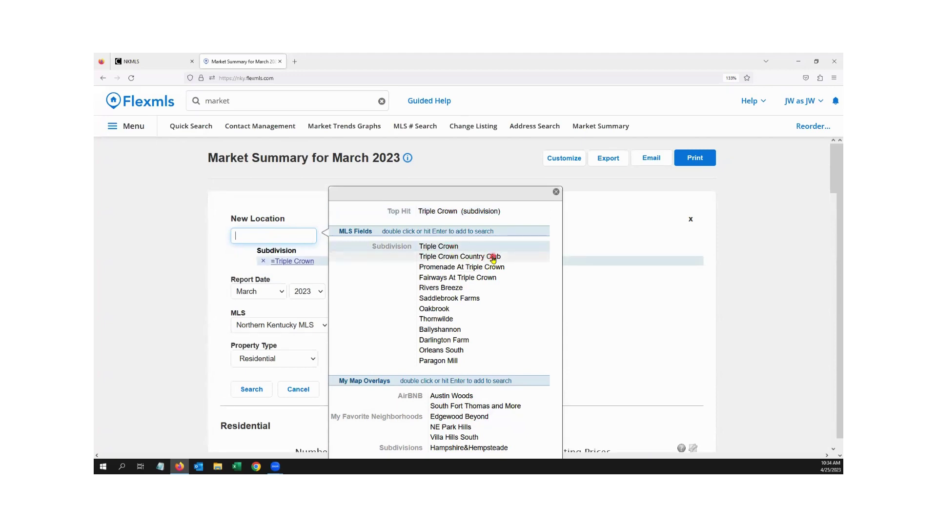
pyautogui.doubleClick(493, 257)
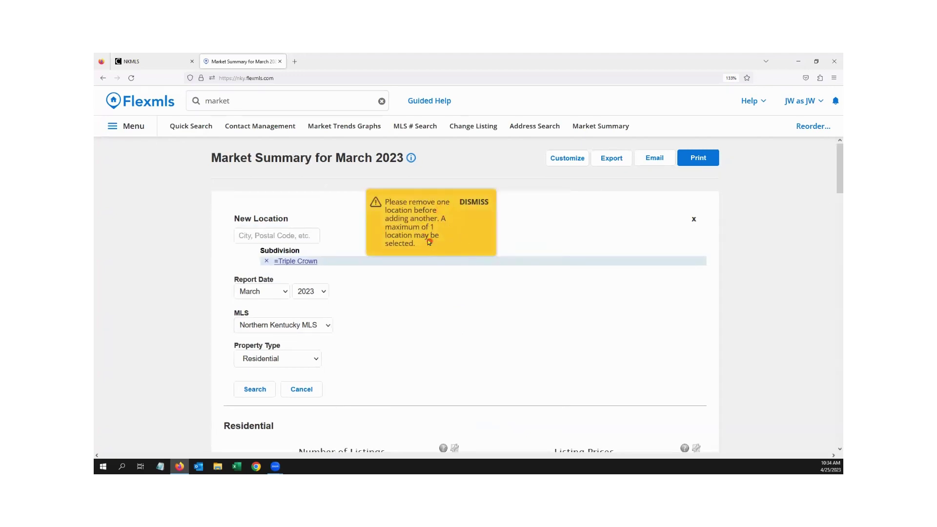
pyautogui.click(266, 259)
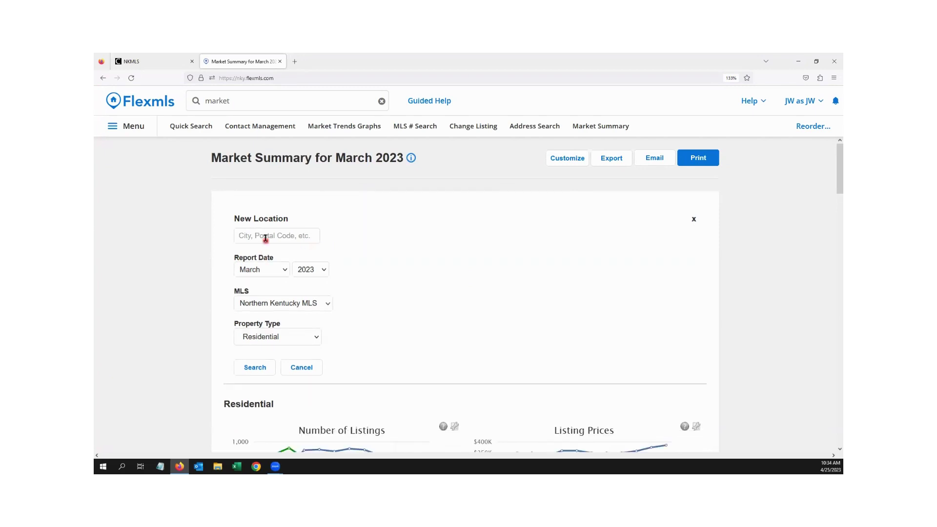
# Add the saved Hampshire&Hempsteade map overlay as the location criterion, and remove it again.
pyautogui.click(264, 234)
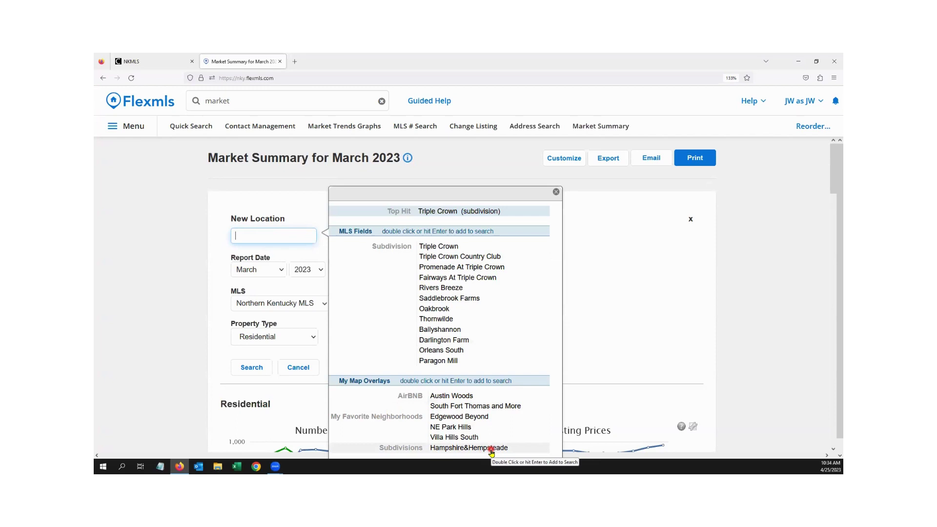
pyautogui.doubleClick(491, 449)
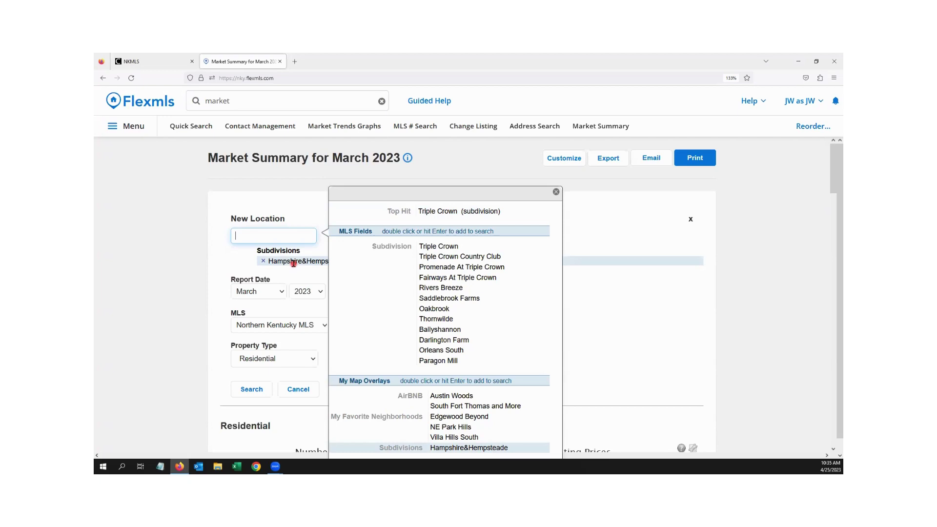
pyautogui.click(556, 194)
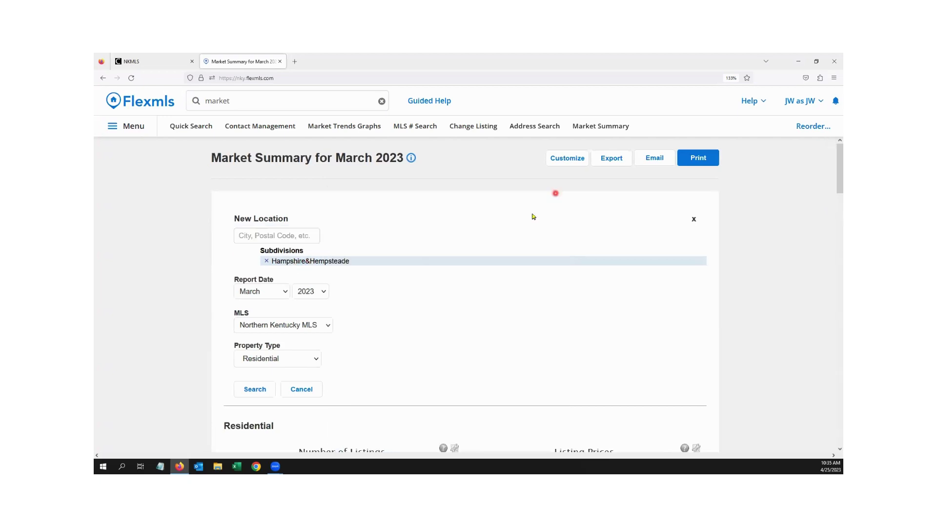
pyautogui.click(266, 261)
# Search the locations for "covington", review all matches, and add the city Covington as the location criterion.
pyautogui.click(261, 236)
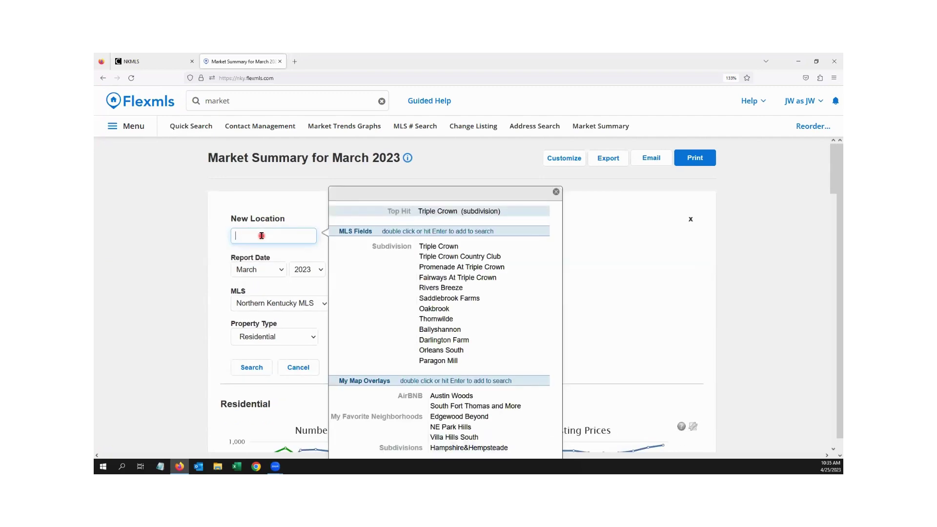
pyautogui.write('covington')
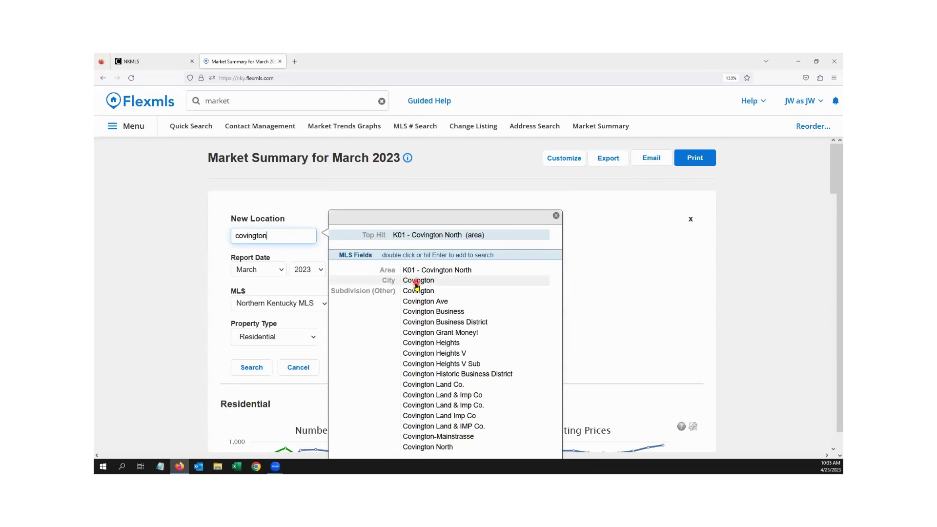
pyautogui.hotkey('ctrl', '-')
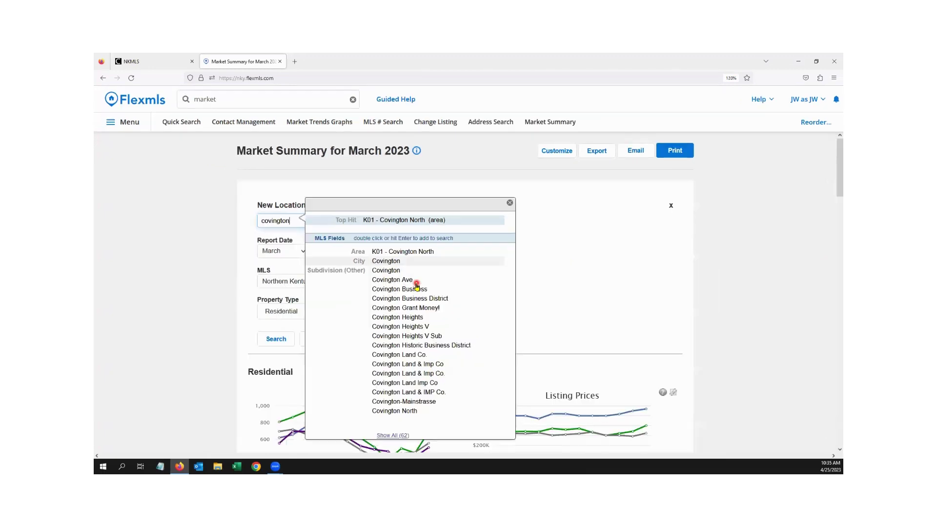
pyautogui.click(403, 436)
pyautogui.scroll(-2, 434, 312)
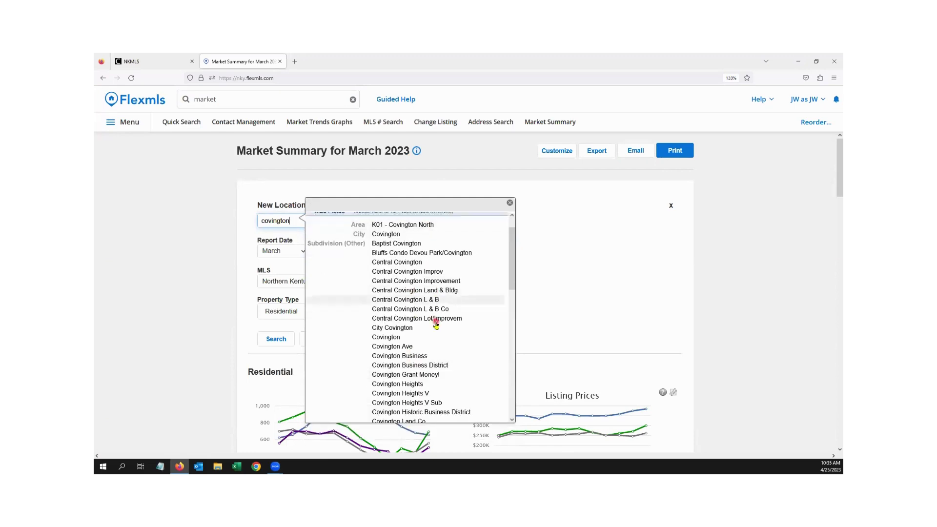
pyautogui.scroll(-3, 435, 324)
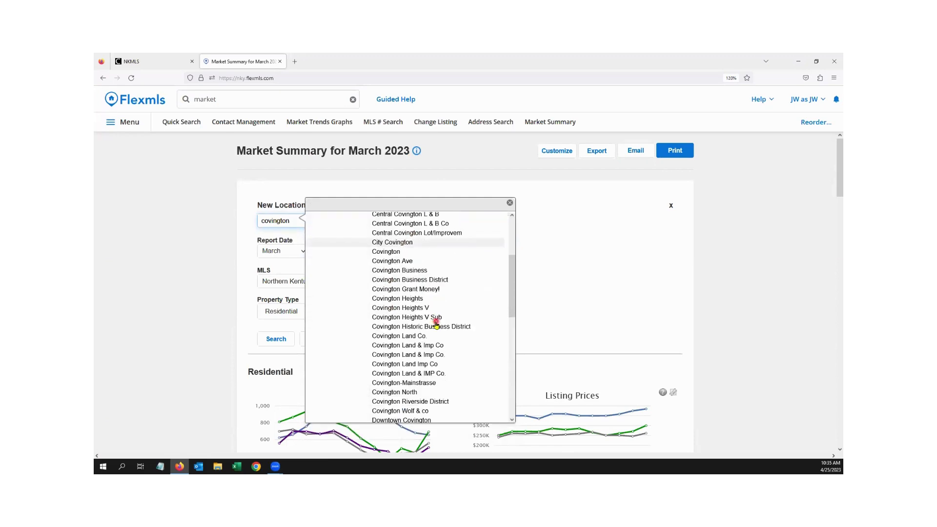
pyautogui.scroll(5, 434, 322)
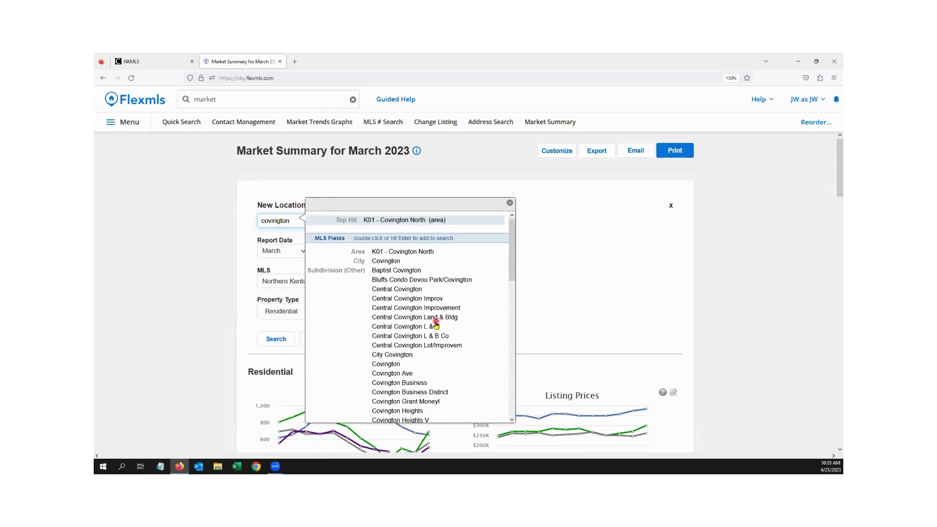
pyautogui.doubleClick(391, 262)
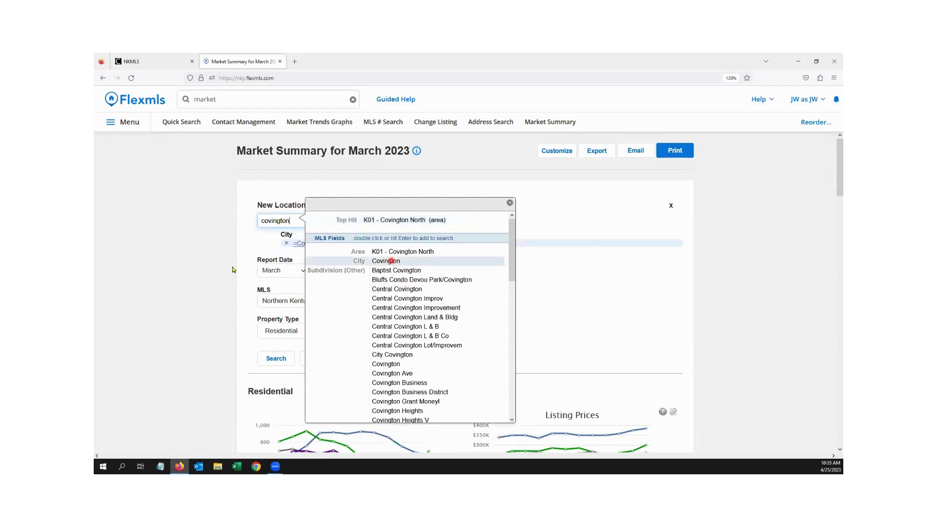
pyautogui.click(509, 202)
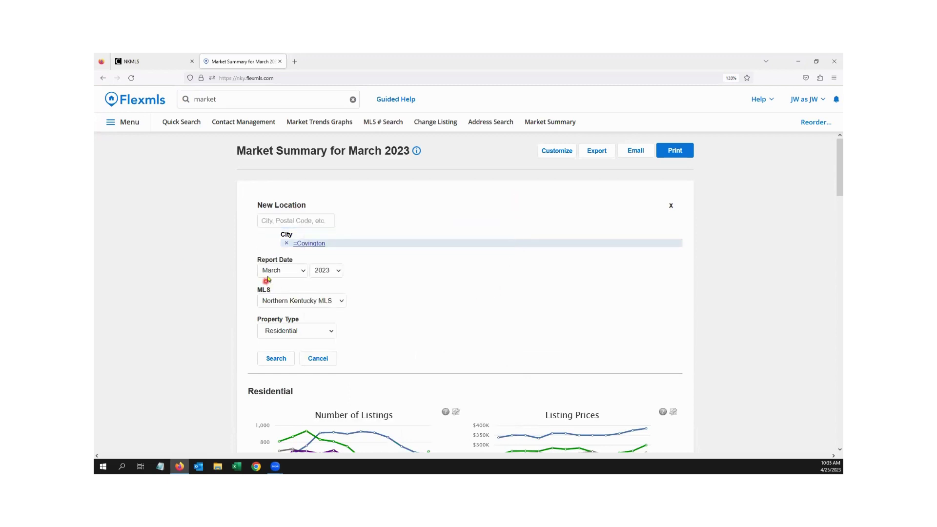
# Check the available report years, keep 2023, and run the Market Summary for Covington.
pyautogui.click(338, 271)
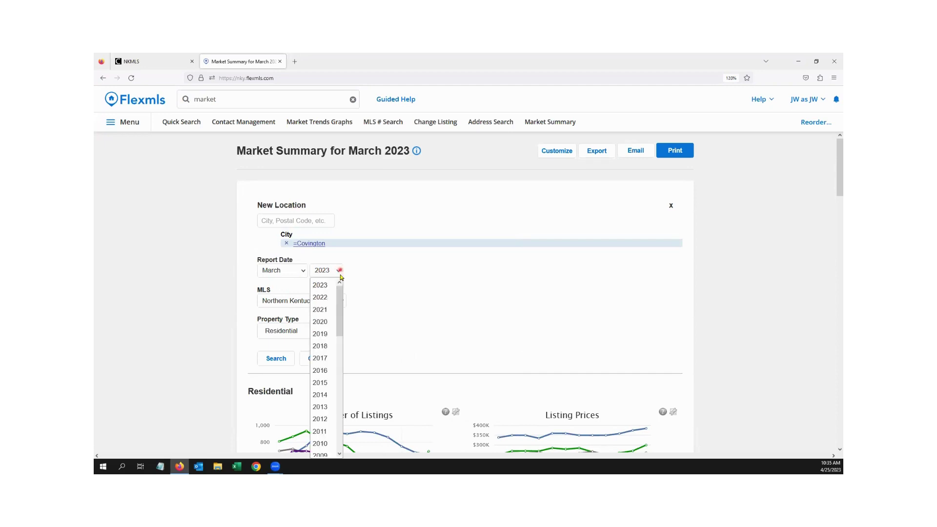
pyautogui.scroll(-2, 335, 342)
pyautogui.scroll(2, 334, 341)
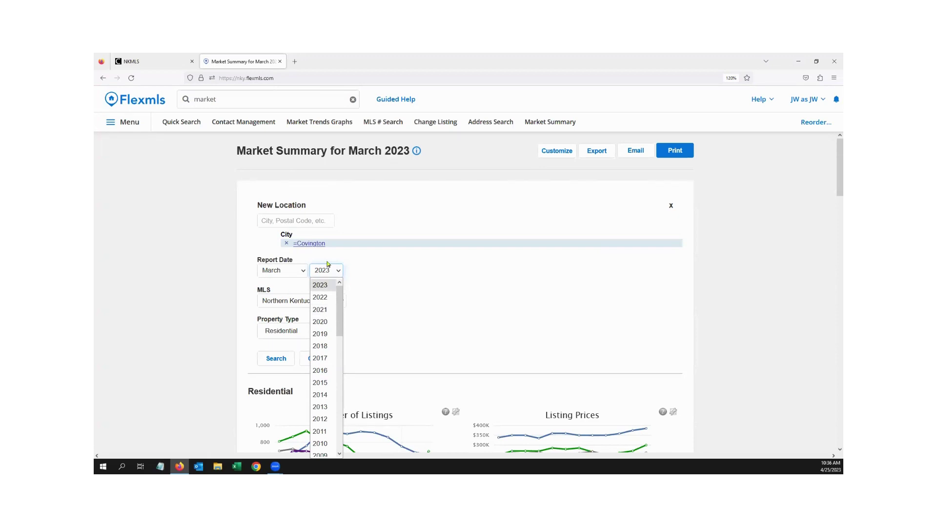
pyautogui.click(322, 286)
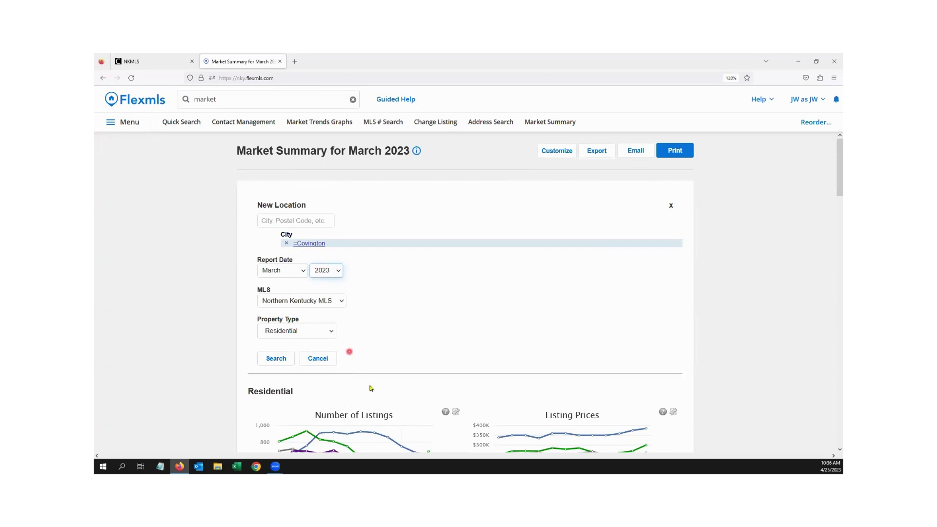
pyautogui.click(284, 364)
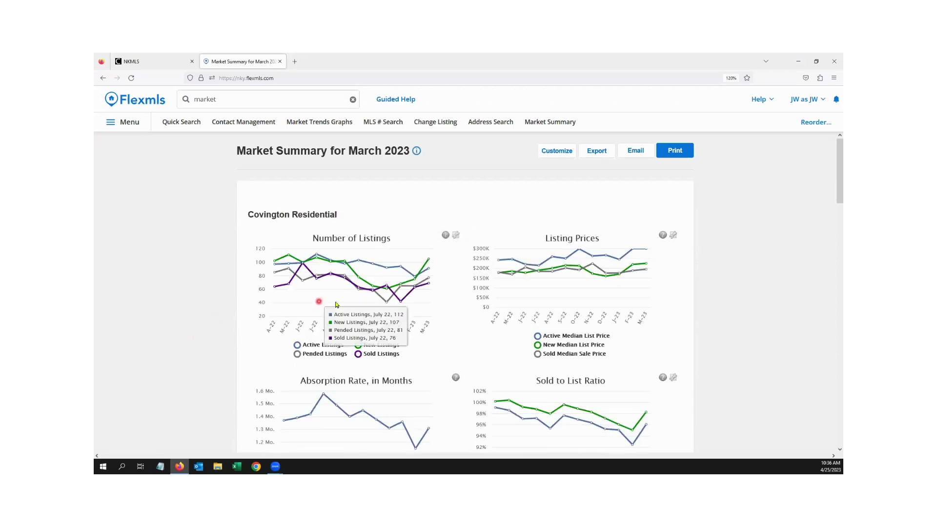
# Examine Covington's March 2023 figures in the Listing Prices, Absorption Rate and Sold to List Ratio charts.
pyautogui.moveTo(642, 253)
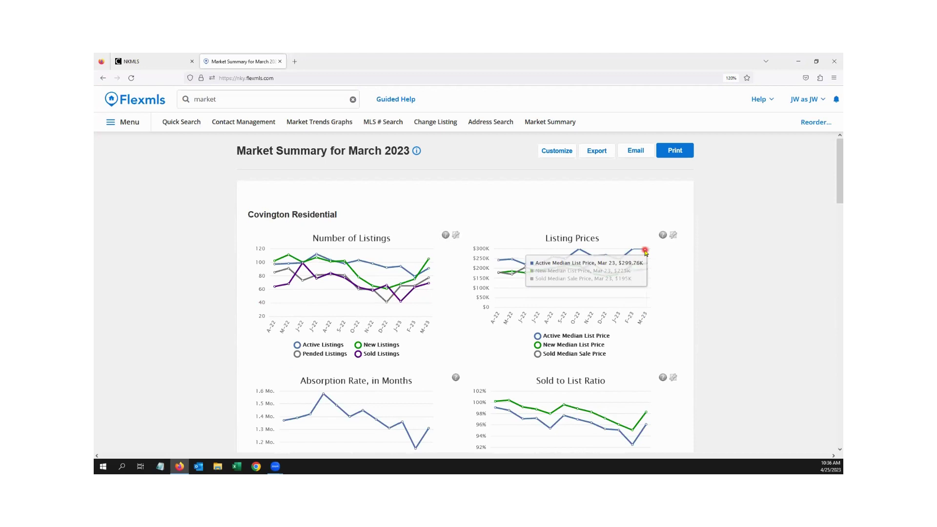
pyautogui.scroll(-1, 648, 257)
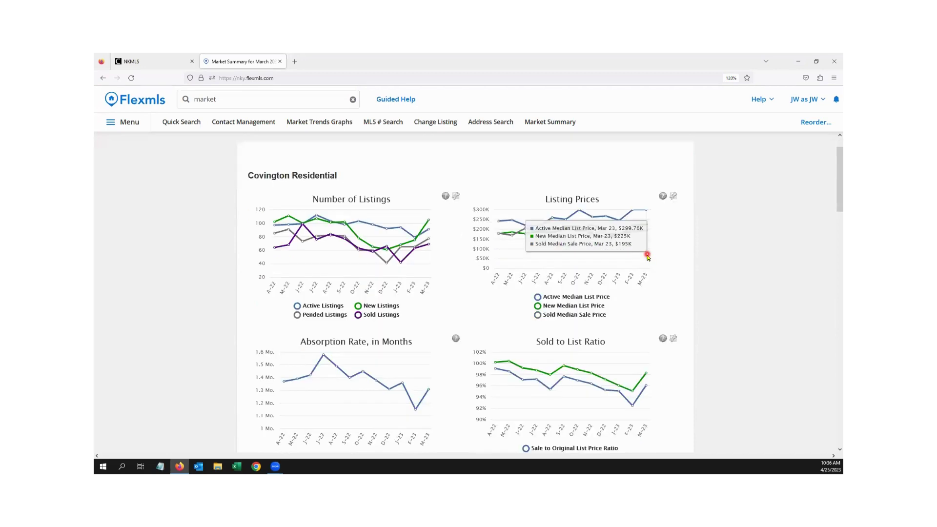
pyautogui.scroll(-1, 507, 317)
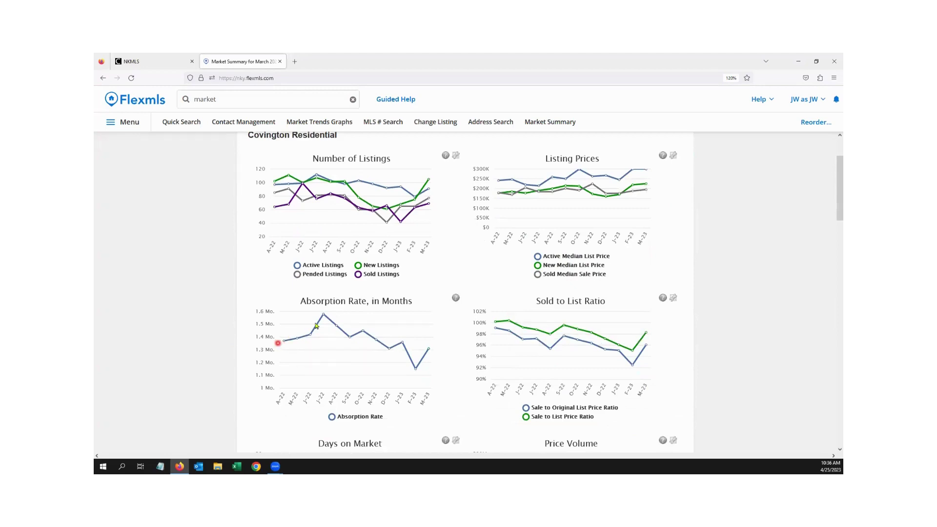
pyautogui.moveTo(416, 369)
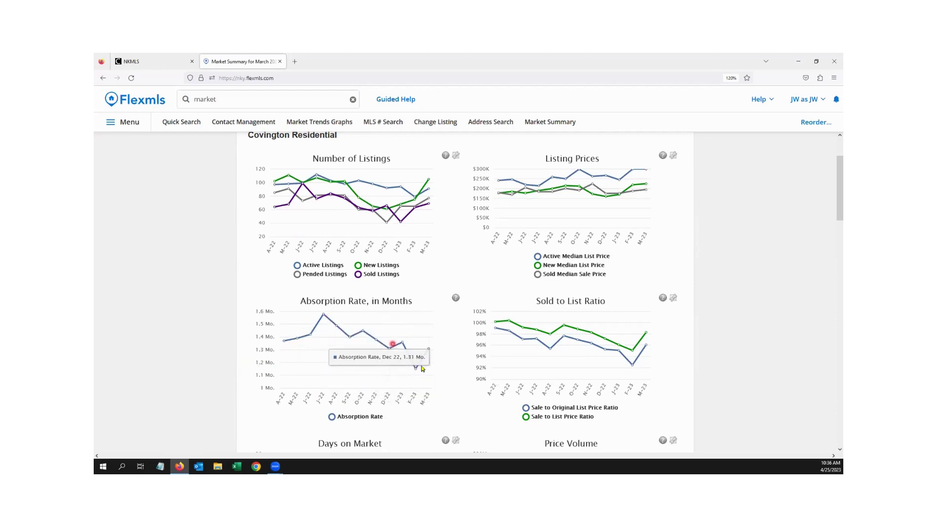
pyautogui.scroll(-1, 444, 331)
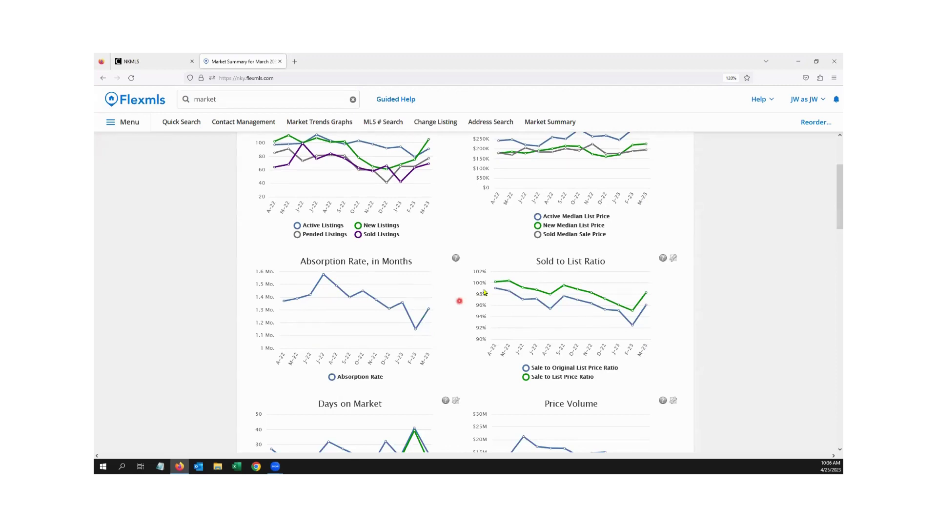
pyautogui.moveTo(628, 328)
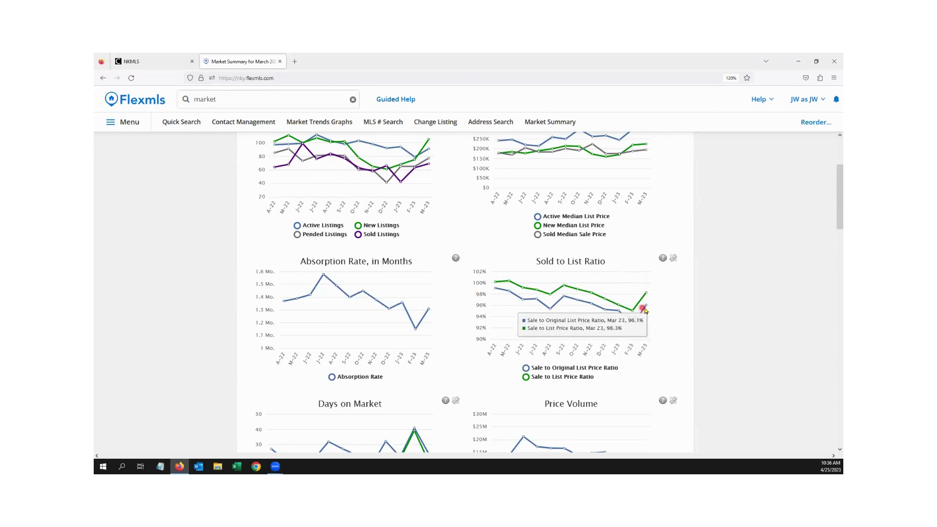
pyautogui.moveTo(645, 312)
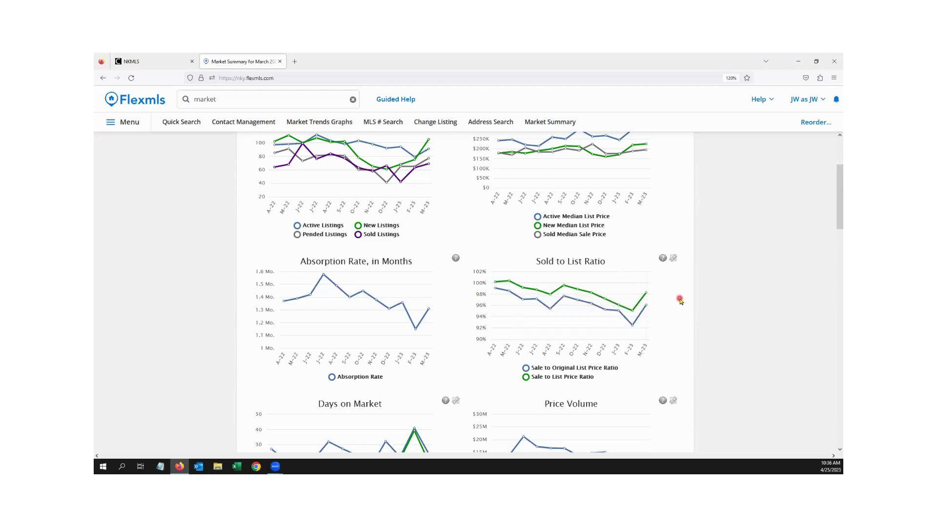
# Examine Covington's Days on Market chart and compare Mar-23 with Mar-22 in the Summary Statistics table.
pyautogui.scroll(-3, 681, 301)
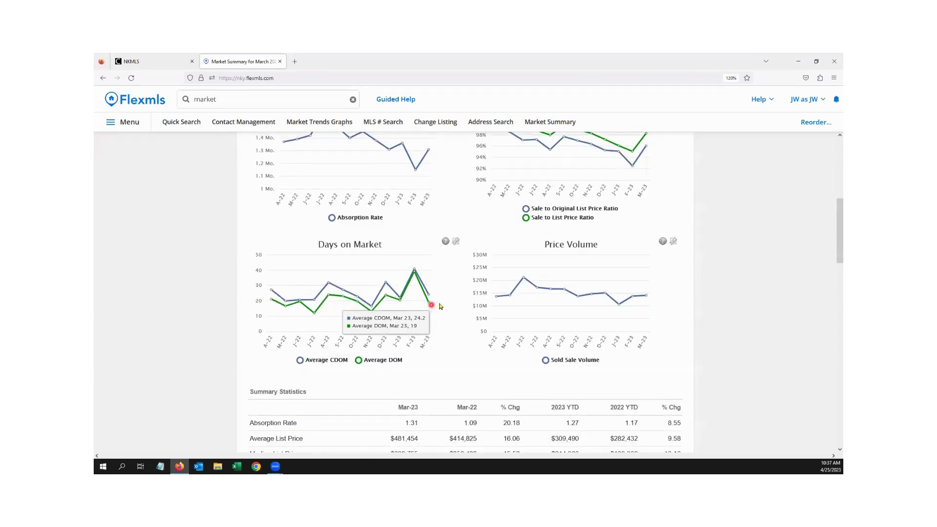
pyautogui.scroll(-1, 451, 296)
pyautogui.scroll(-3, 456, 272)
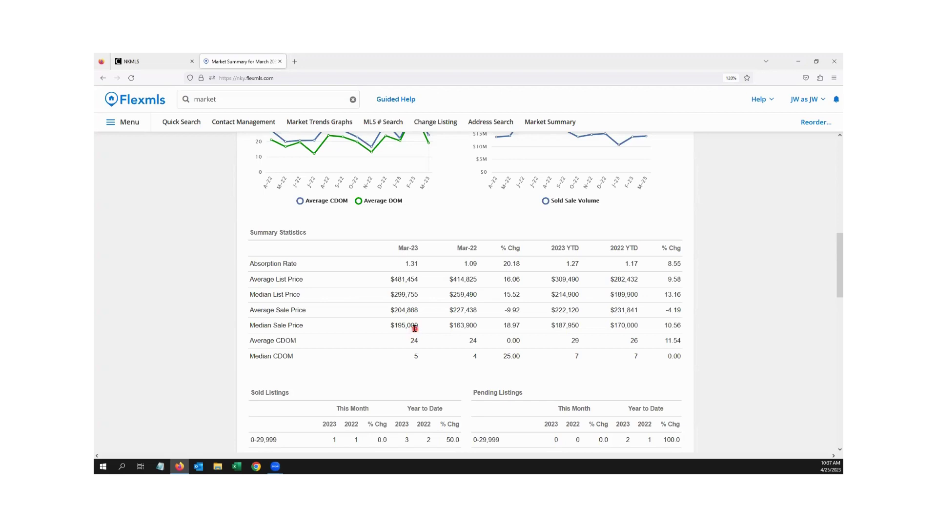
pyautogui.scroll(-1, 435, 331)
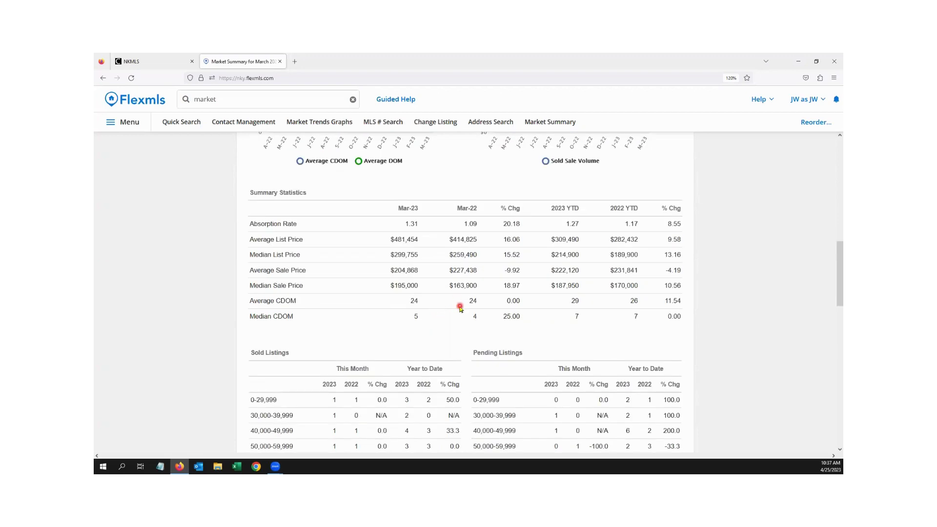
pyautogui.scroll(1, 459, 306)
pyautogui.scroll(1, 460, 307)
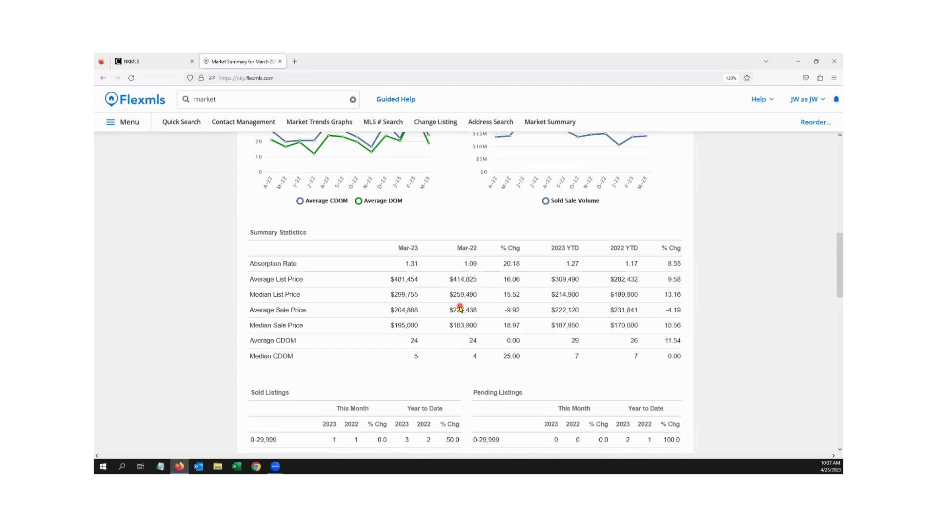
# Customize the Market Summary with a new location, adding the area K09 - Florence, and run the report.
pyautogui.scroll(3, 458, 309)
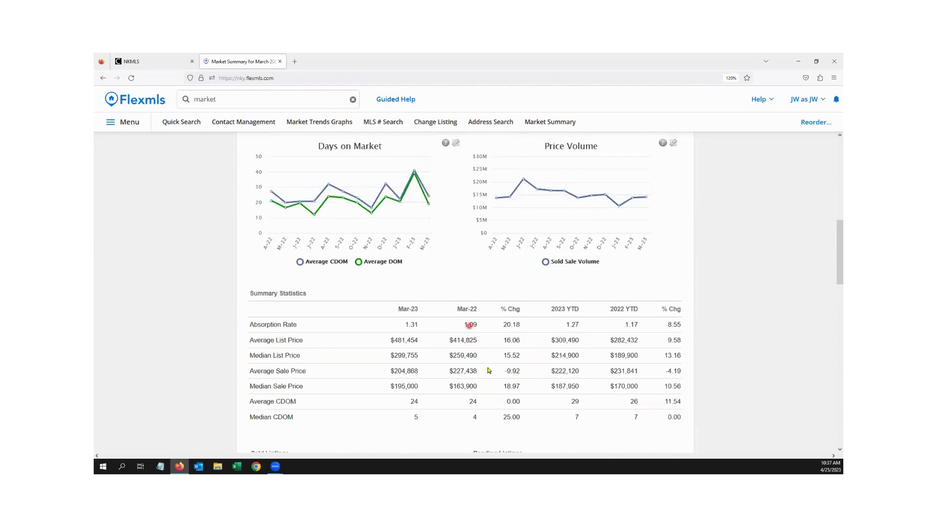
pyautogui.scroll(10, 488, 369)
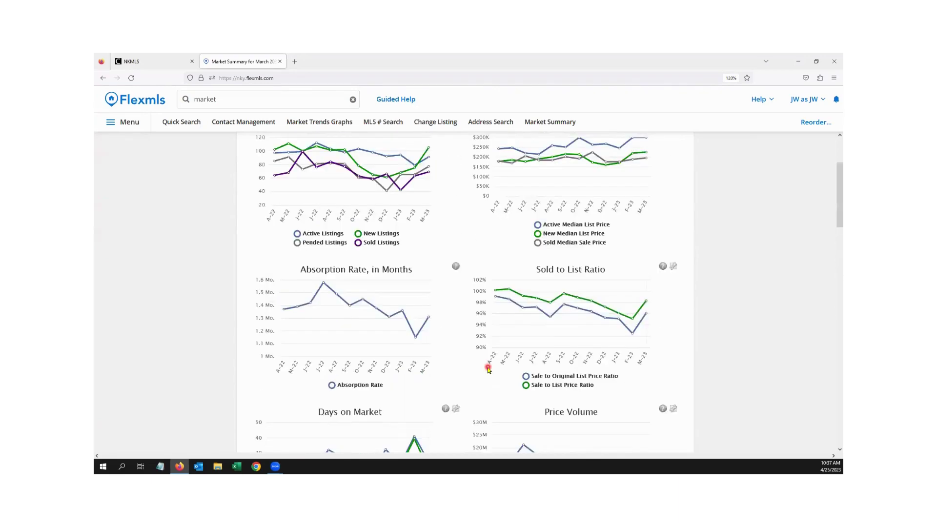
pyautogui.click(559, 152)
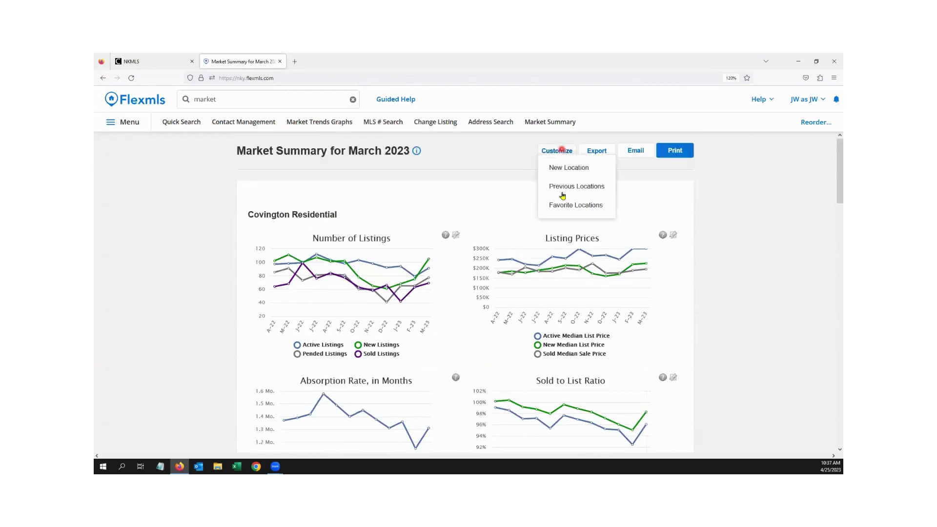
pyautogui.click(567, 168)
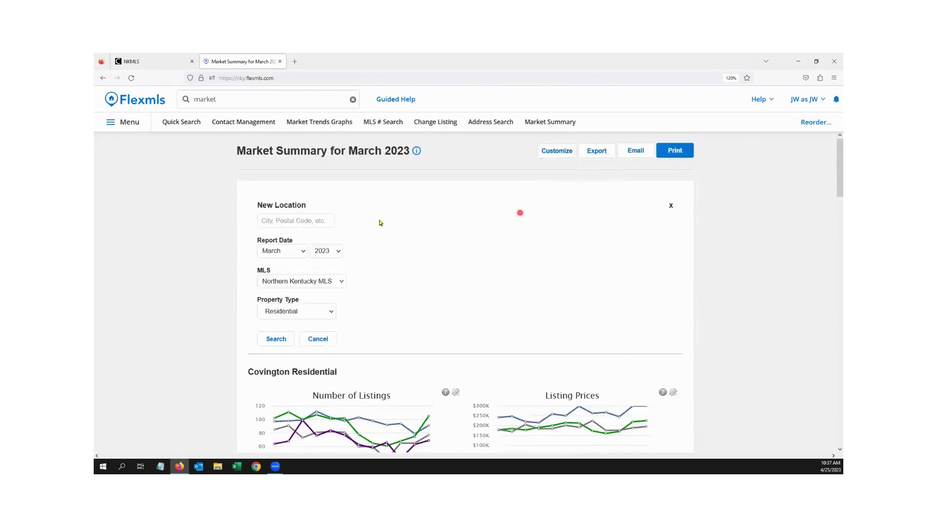
pyautogui.click(304, 222)
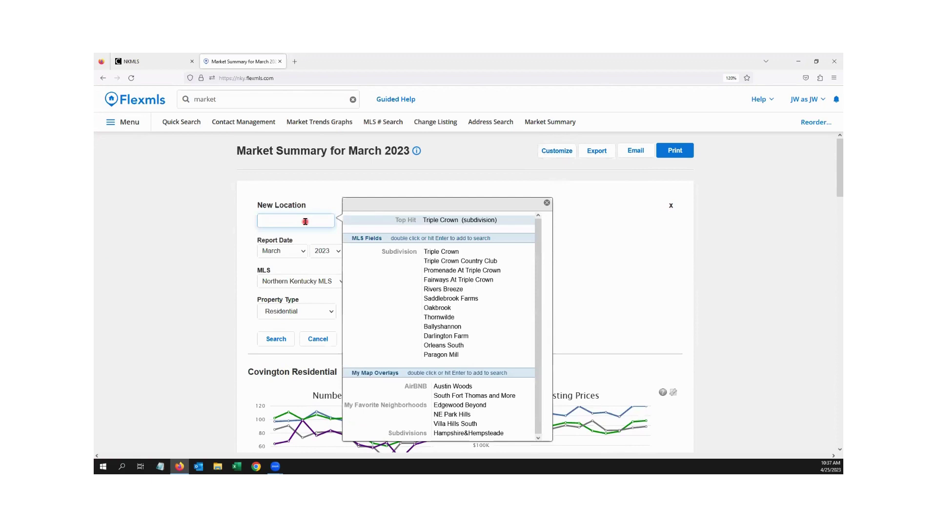
pyautogui.write('florence')
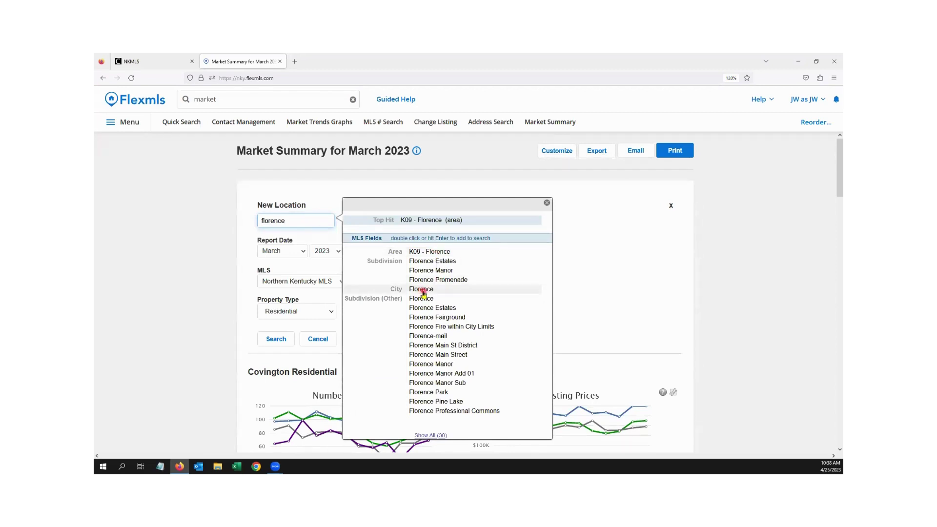
pyautogui.doubleClick(434, 252)
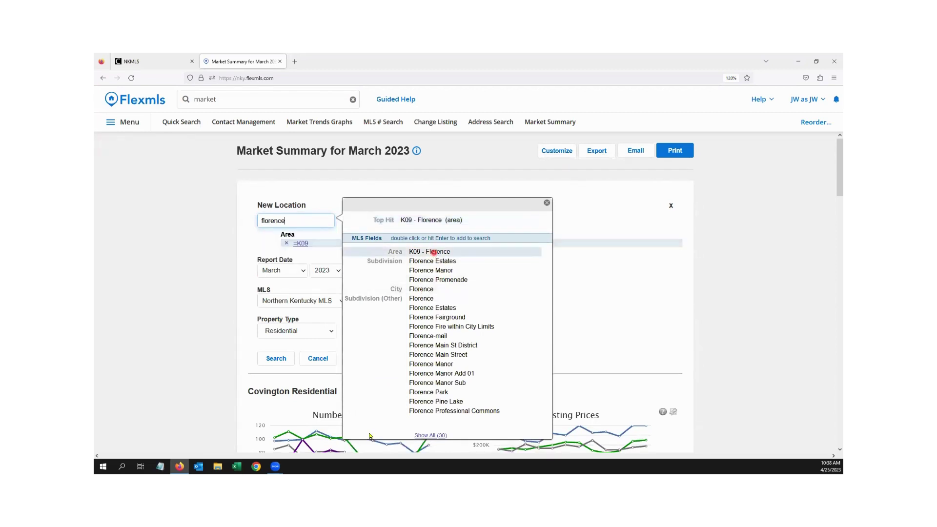
pyautogui.click(277, 359)
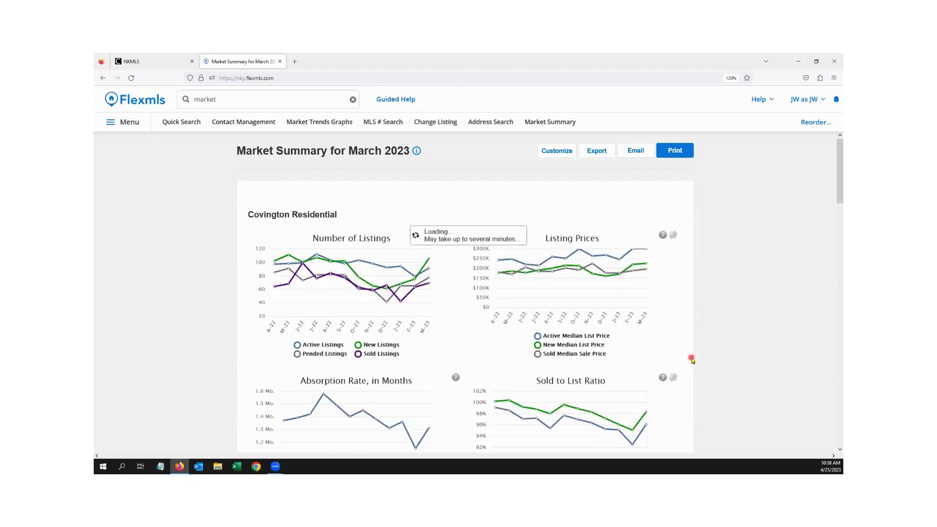
# Examine the K09 Residential charts, including Sold to List Ratio, and the CDOM figures in the Summary Statistics table.
pyautogui.scroll(-3, 692, 357)
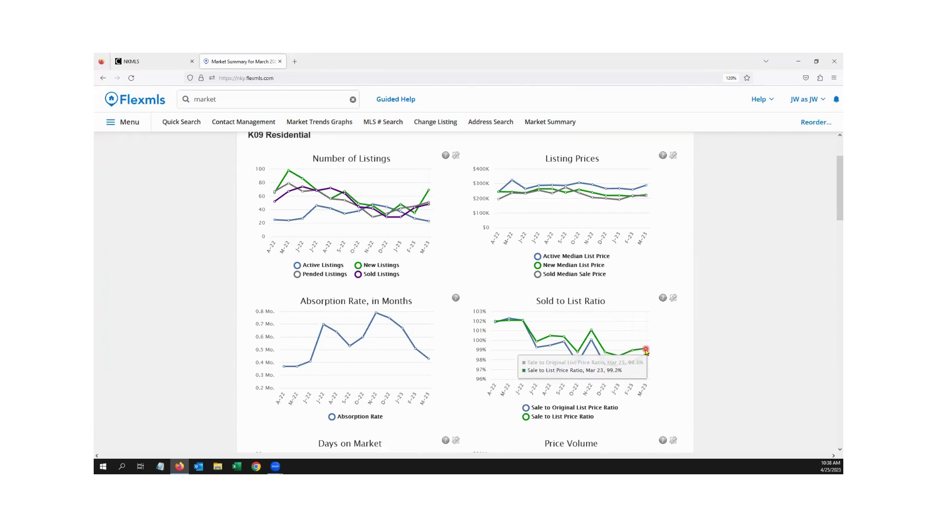
pyautogui.scroll(-3, 647, 356)
pyautogui.scroll(-5, 654, 317)
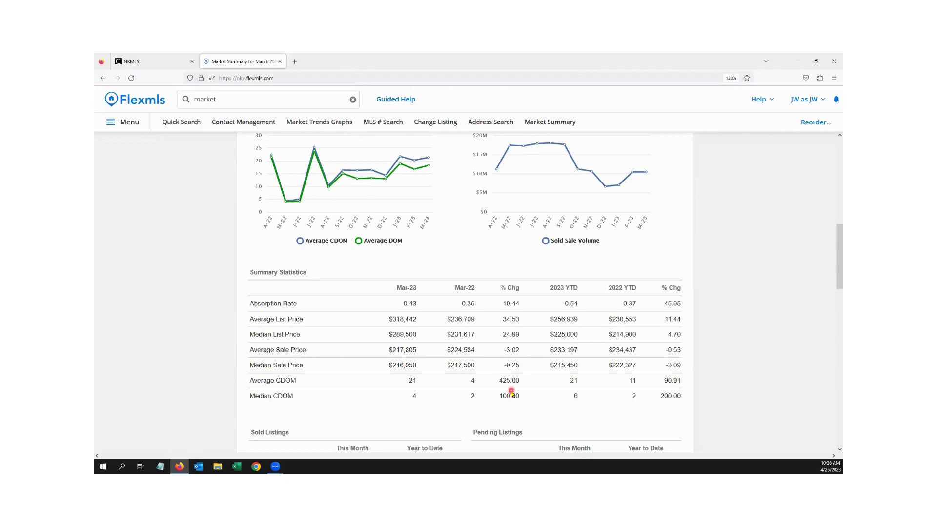
pyautogui.scroll(-1, 529, 364)
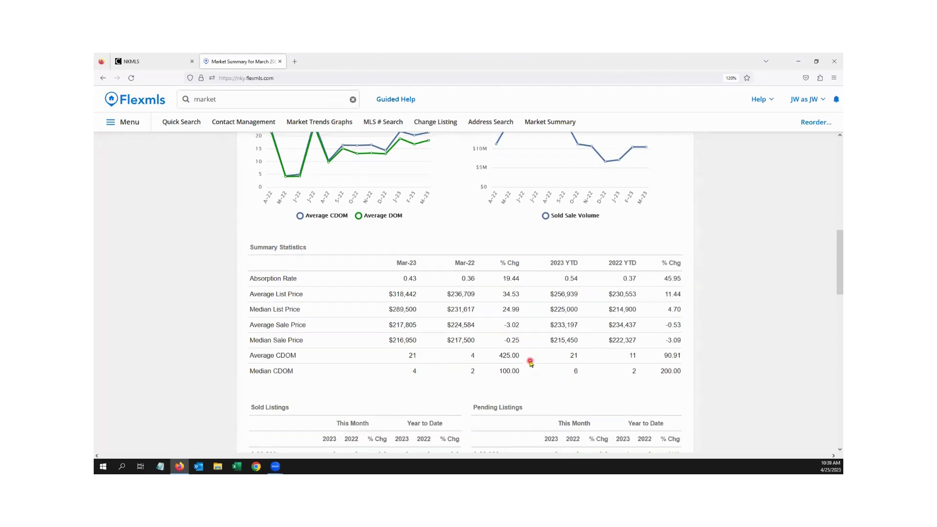
pyautogui.scroll(3, 531, 368)
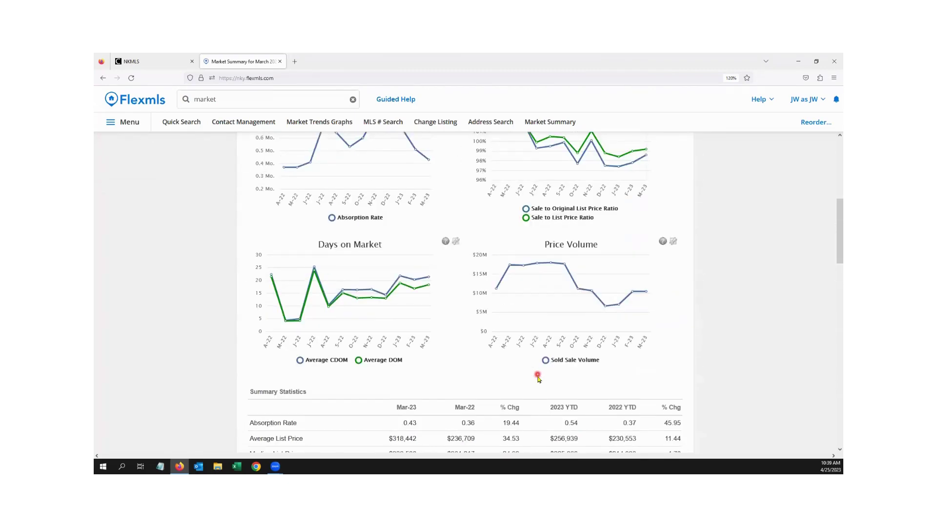
pyautogui.scroll(3, 545, 393)
pyautogui.scroll(3, 545, 393)
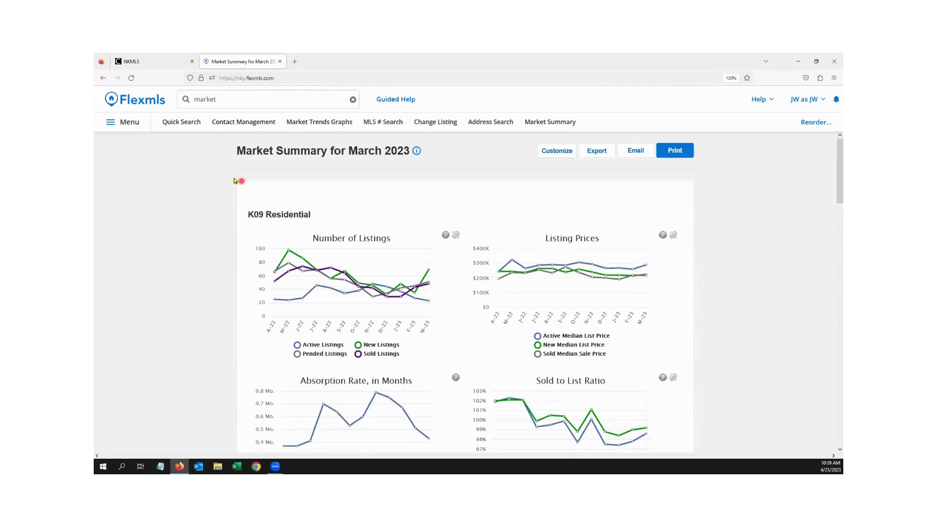
# Open the My Fav Res Search quick search with its map centered on the Francisville area.
pyautogui.click(188, 123)
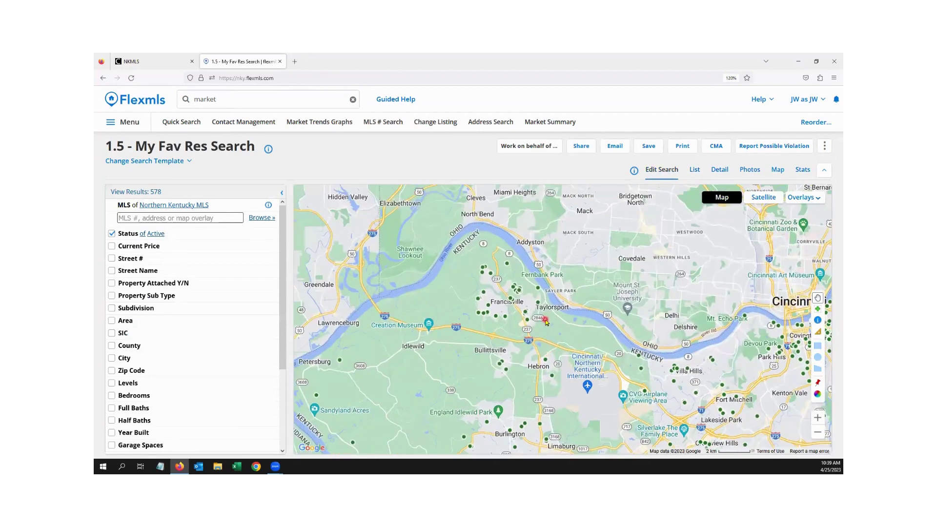
pyautogui.scroll(1, 546, 321)
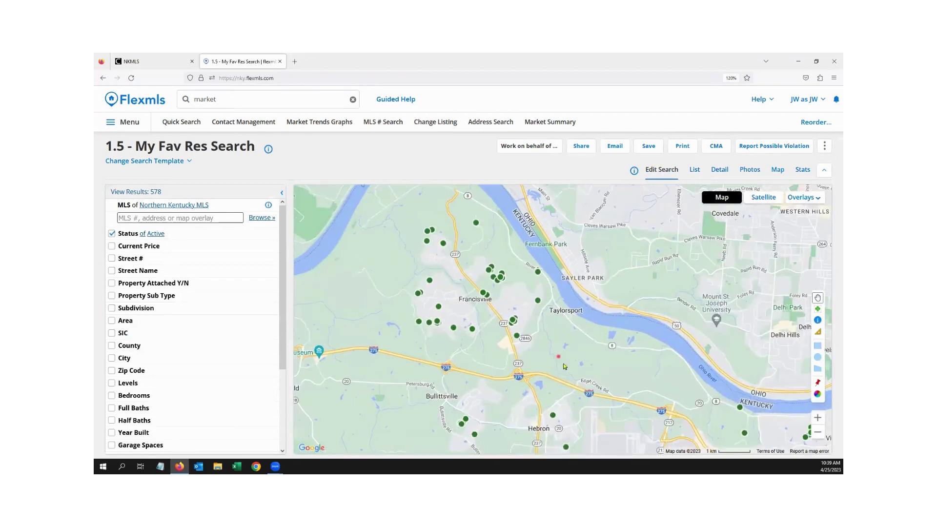
# Try to draw a polygon search area on the map, starting northwest of Francisville.
pyautogui.click(818, 372)
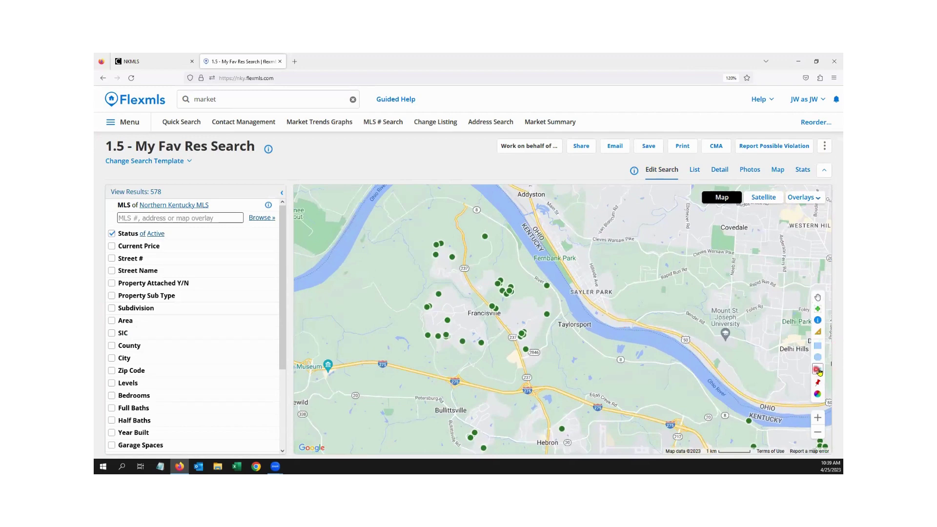
pyautogui.click(352, 223)
pyautogui.moveTo(356, 231)
pyautogui.mouseDown()
pyautogui.moveTo(417, 182)
pyautogui.moveTo(437, 183)
pyautogui.moveTo(420, 192)
pyautogui.moveTo(422, 214)
pyautogui.moveTo(414, 219)
pyautogui.mouseUp()
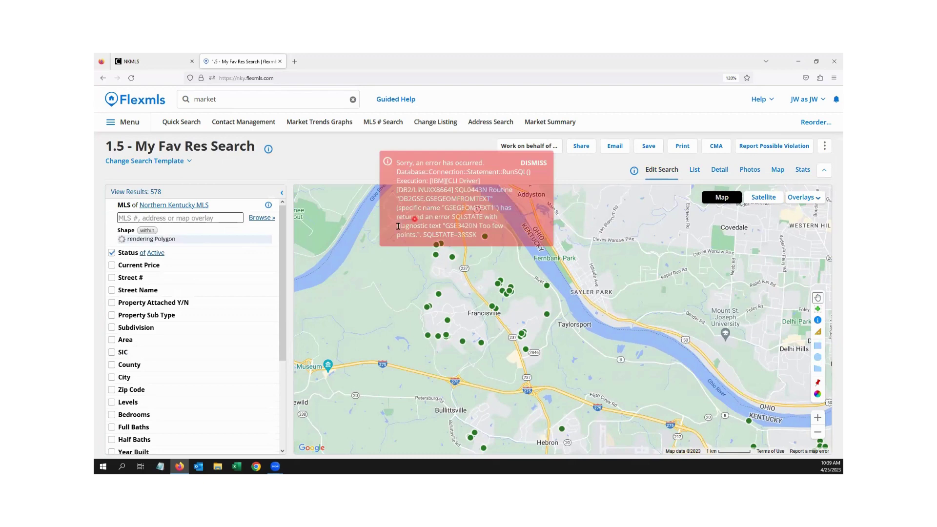
pyautogui.click(534, 163)
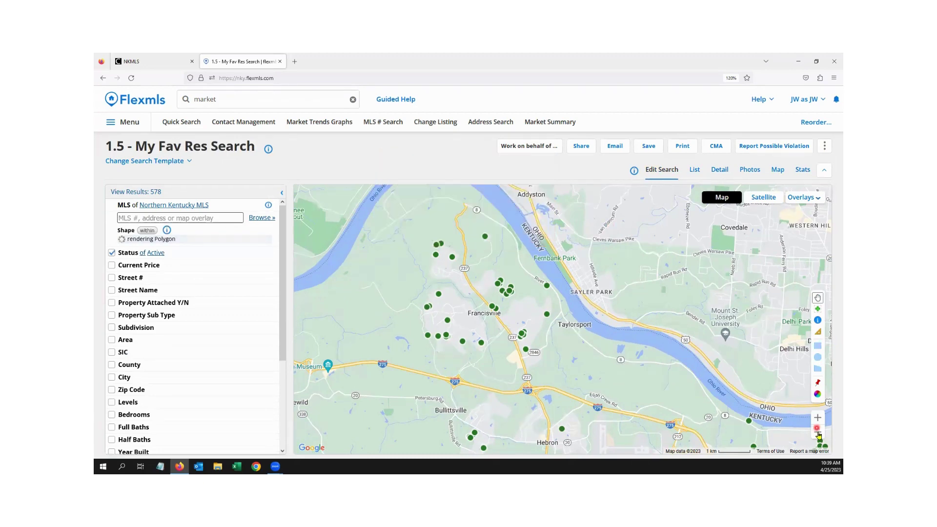
# Draw a closed polygon around Francisville, bounded by the Ohio River to the north and Interstate 275 to the south.
pyautogui.click(818, 434)
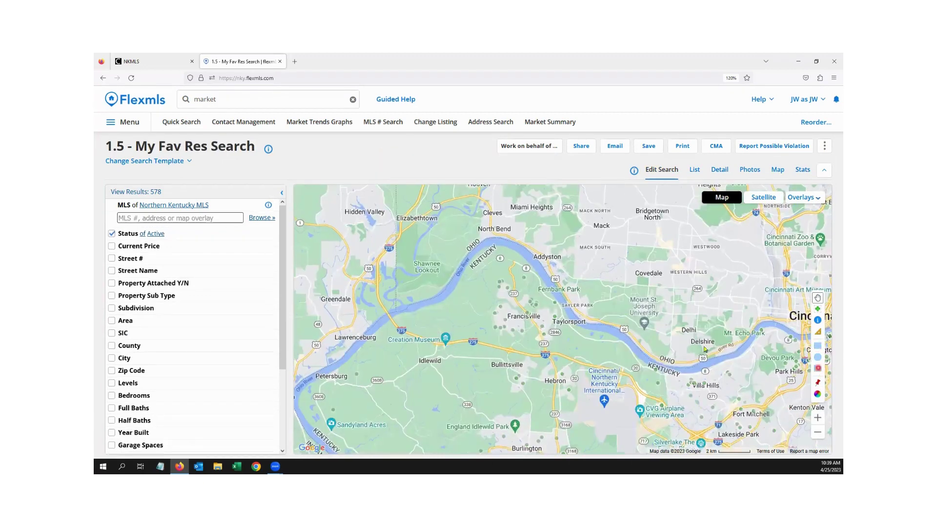
pyautogui.click(817, 369)
pyautogui.moveTo(392, 318)
pyautogui.mouseDown()
pyautogui.moveTo(446, 298)
pyautogui.moveTo(476, 257)
pyautogui.moveTo(507, 248)
pyautogui.moveTo(585, 333)
pyautogui.moveTo(665, 372)
pyautogui.moveTo(664, 406)
pyautogui.moveTo(639, 394)
pyautogui.mouseUp()
pyautogui.moveTo(629, 378); pyautogui.dragTo(436, 343)
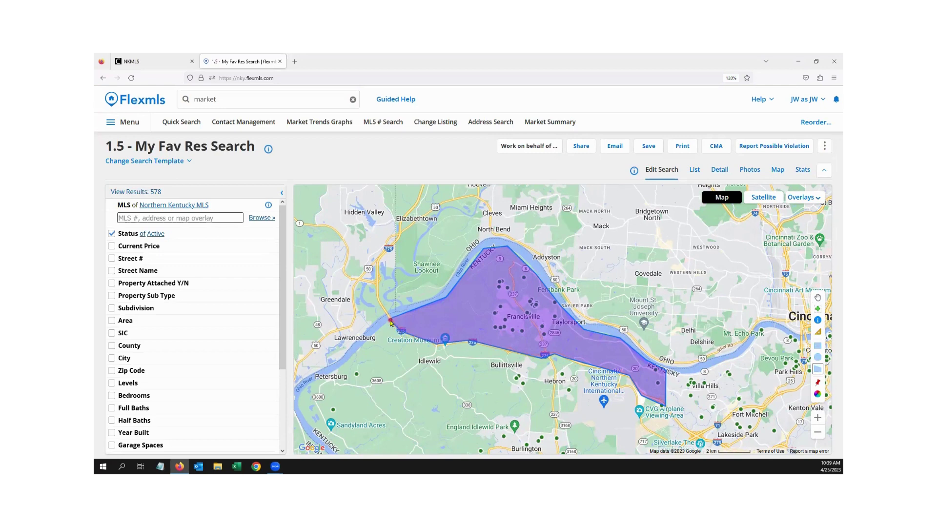
pyautogui.click(390, 322)
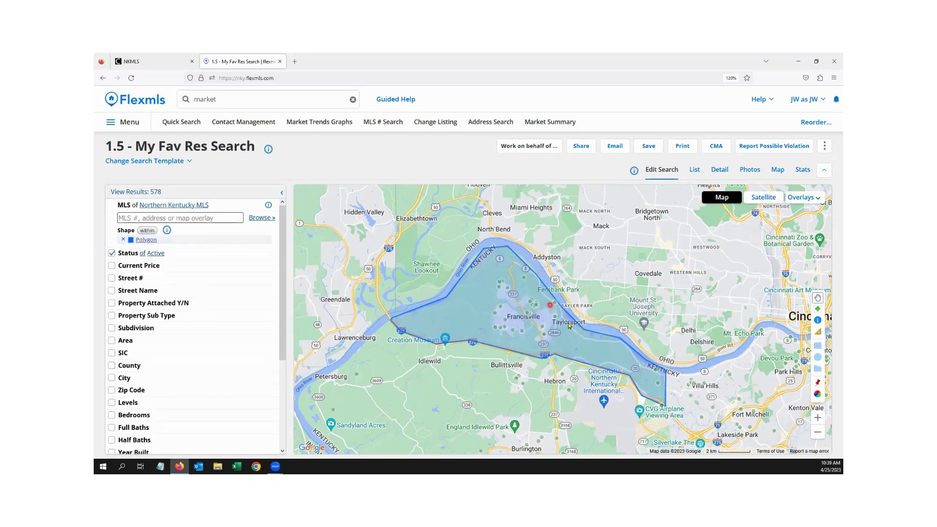
# Rename the polygon on the map as "North of 275 by river".
pyautogui.scroll(1, 573, 340)
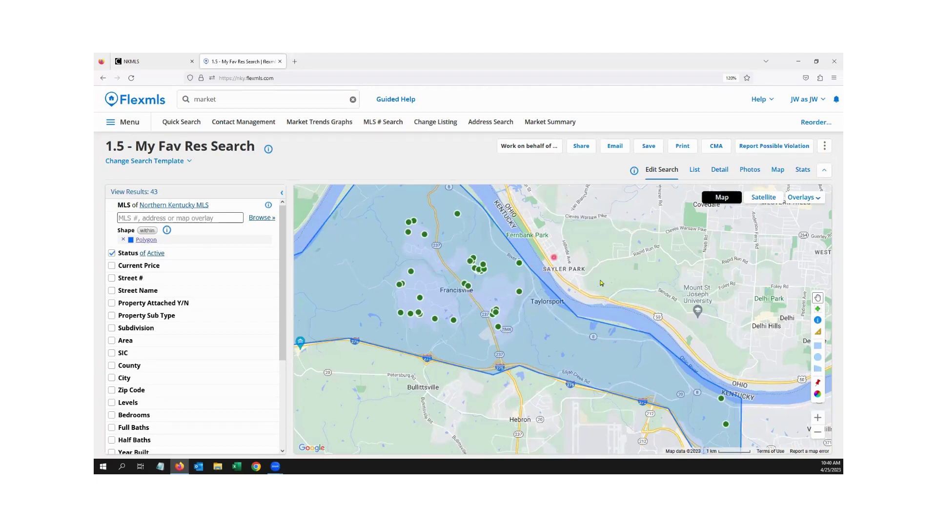
pyautogui.click(535, 337)
pyautogui.click(443, 299)
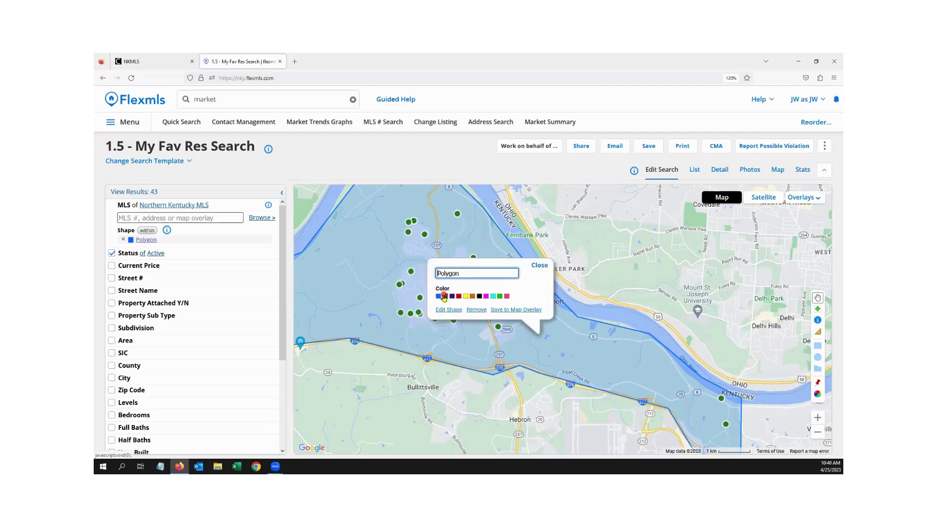
pyautogui.doubleClick(466, 271)
pyautogui.write('North of 27')
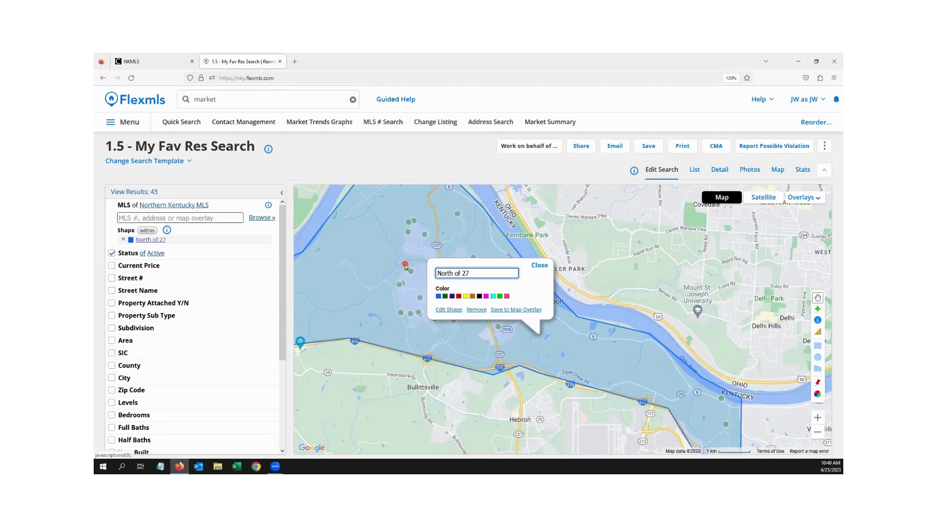
pyautogui.write('5 by river')
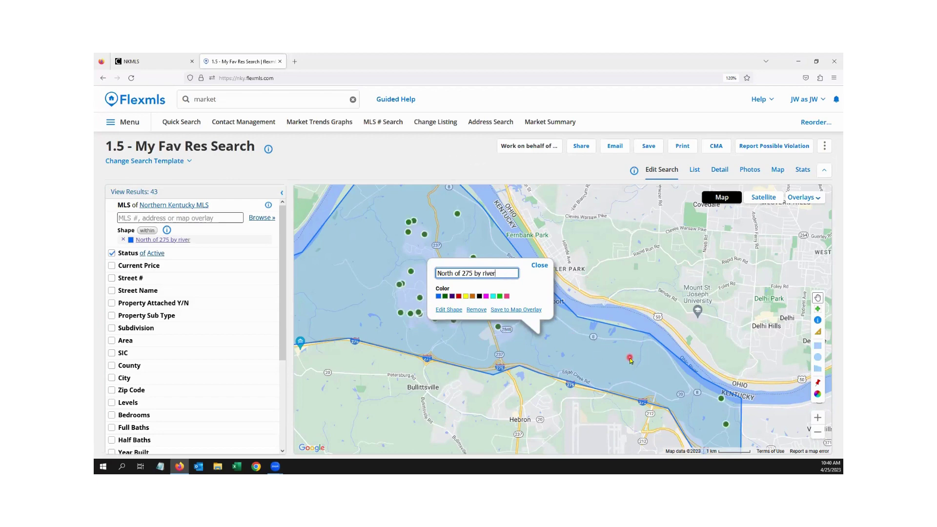
# Save the North of 275 by river polygon to the existing map overlay My Favorite Neighborhoods and close its settings.
pyautogui.click(531, 311)
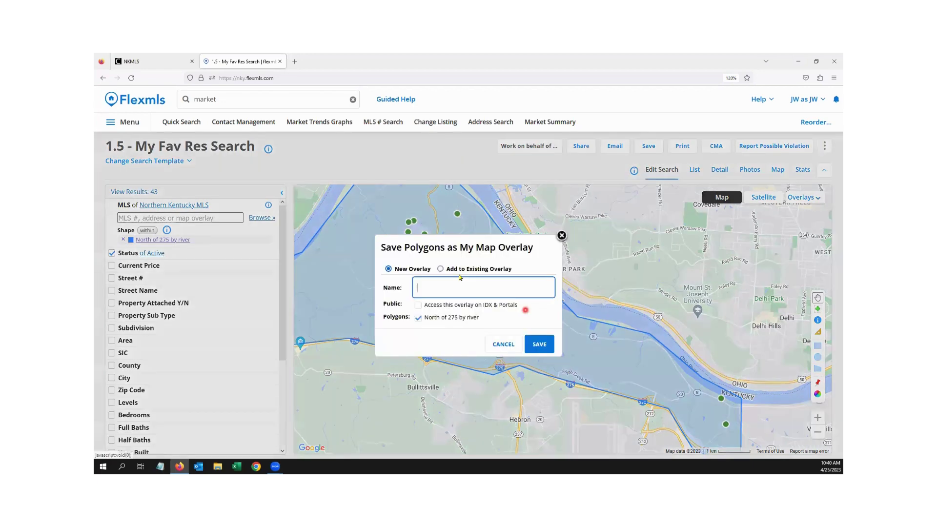
pyautogui.click(461, 270)
pyautogui.click(412, 270)
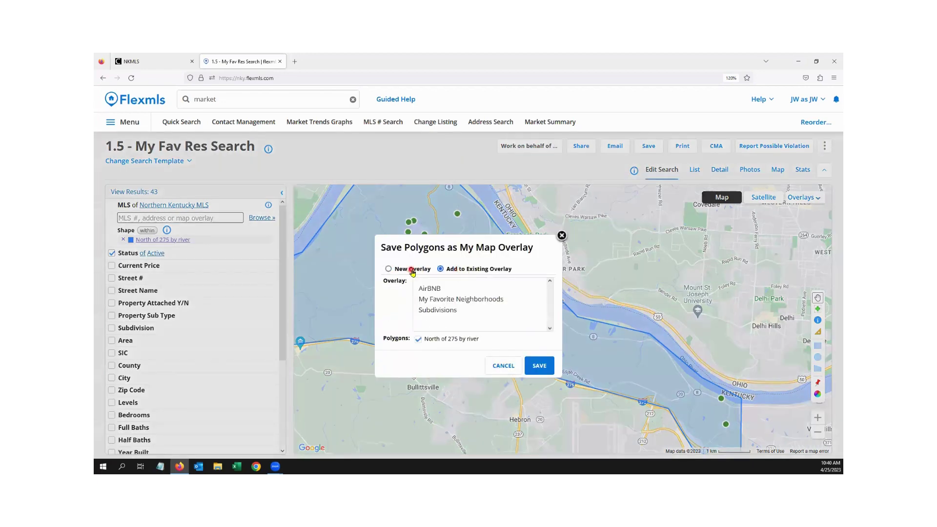
pyautogui.click(481, 299)
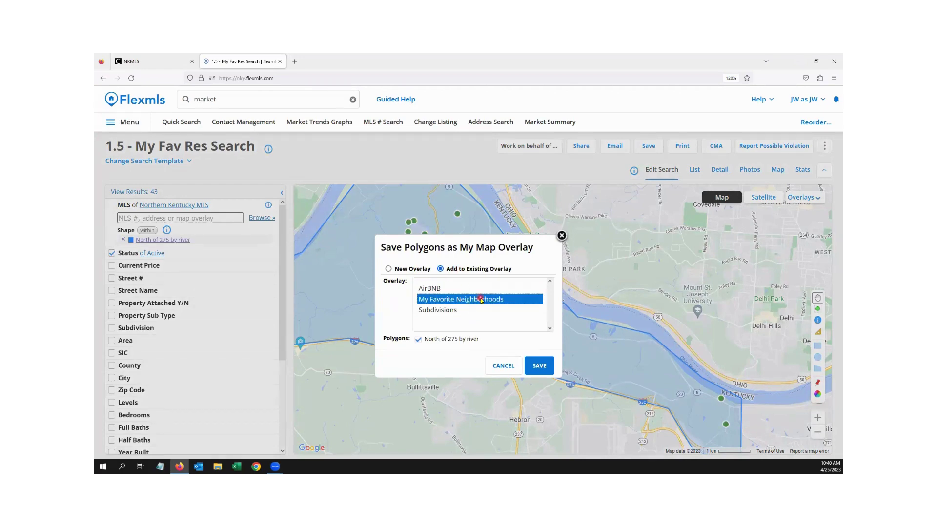
pyautogui.click(539, 366)
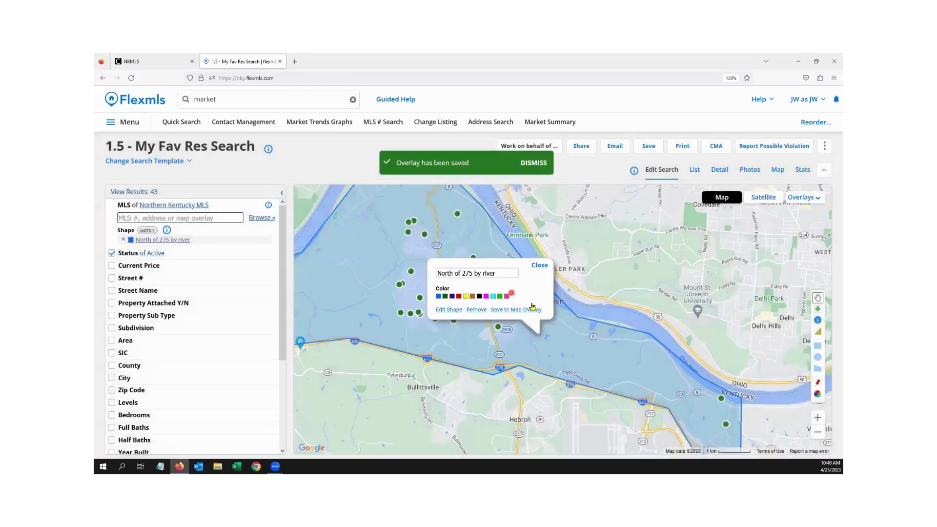
pyautogui.click(542, 267)
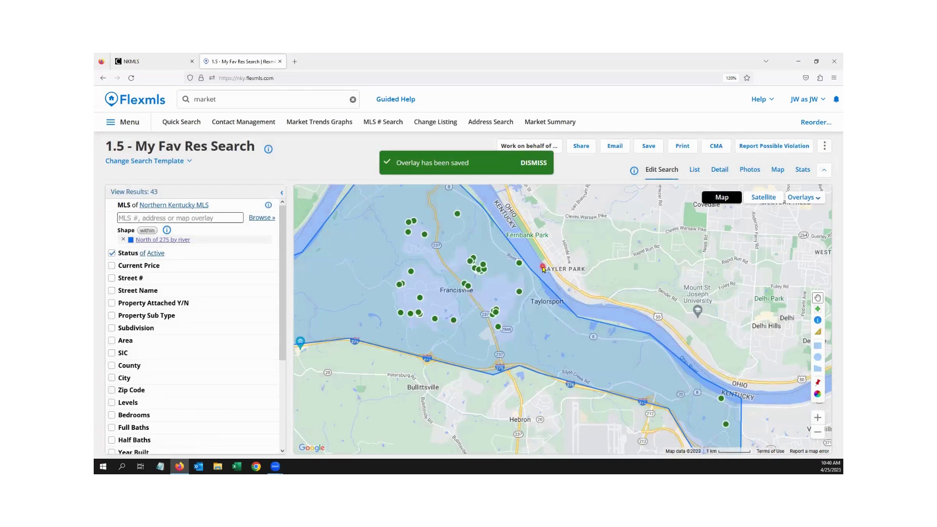
# Return to the Market Summary and add North of 275 by river from My Favorite Neighborhoods as the new location.
pyautogui.click(228, 98)
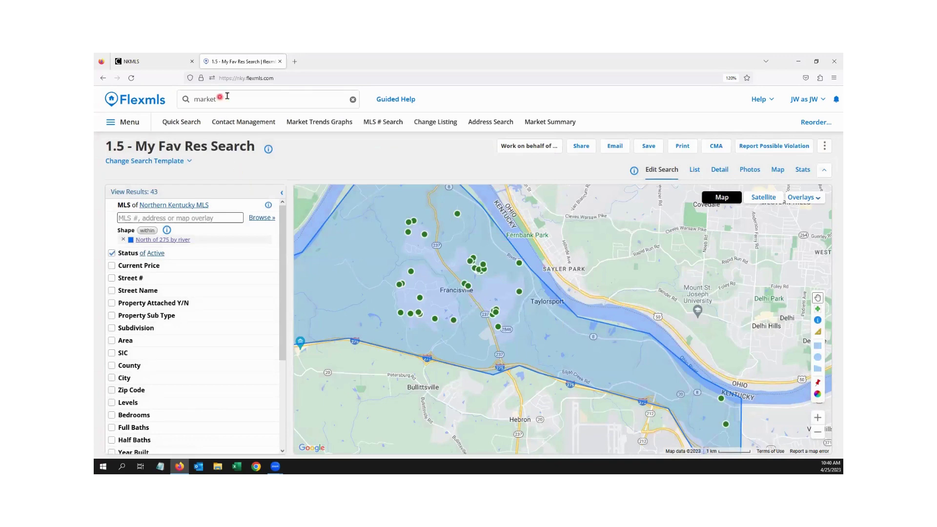
pyautogui.click(224, 300)
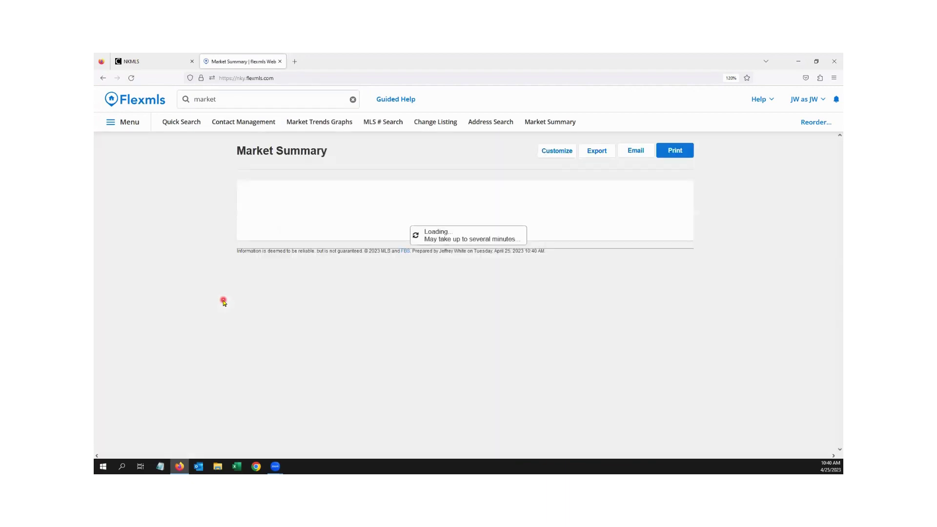
pyautogui.click(572, 152)
pyautogui.click(570, 169)
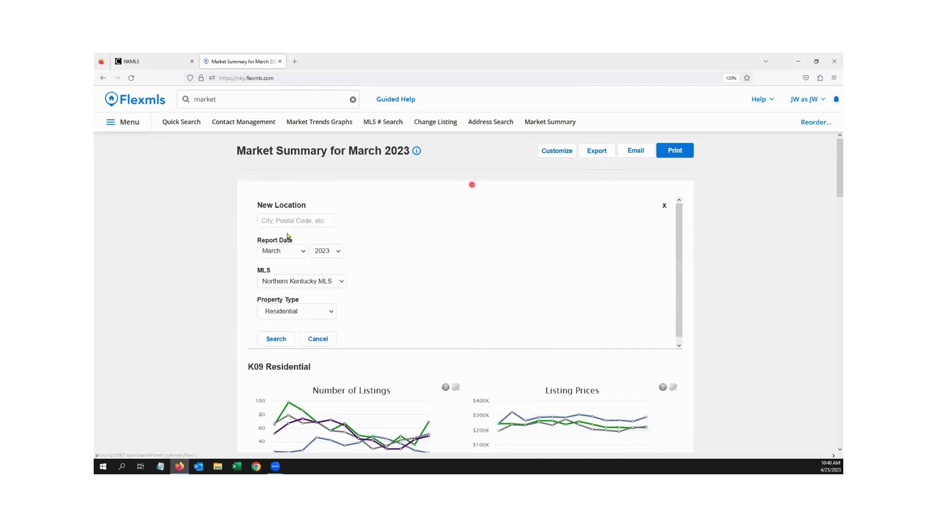
pyautogui.click(287, 220)
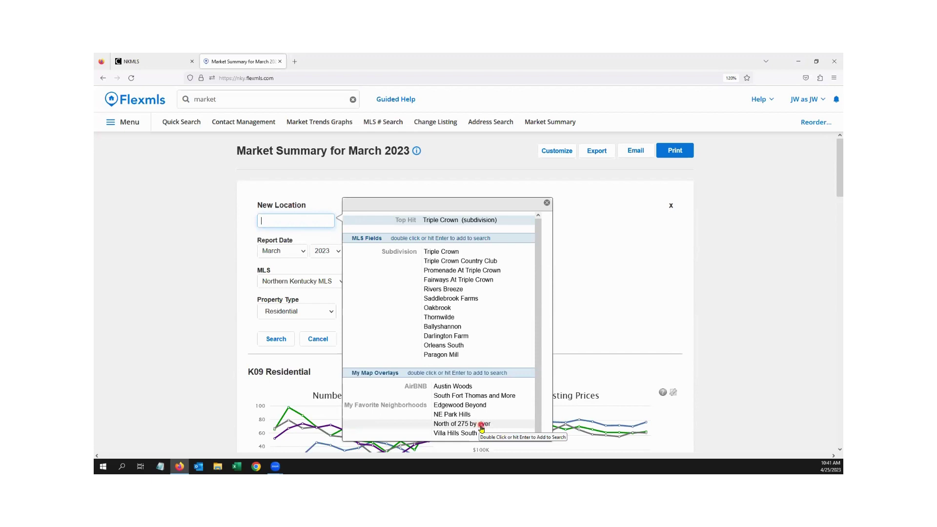
pyautogui.doubleClick(481, 425)
pyautogui.click(194, 332)
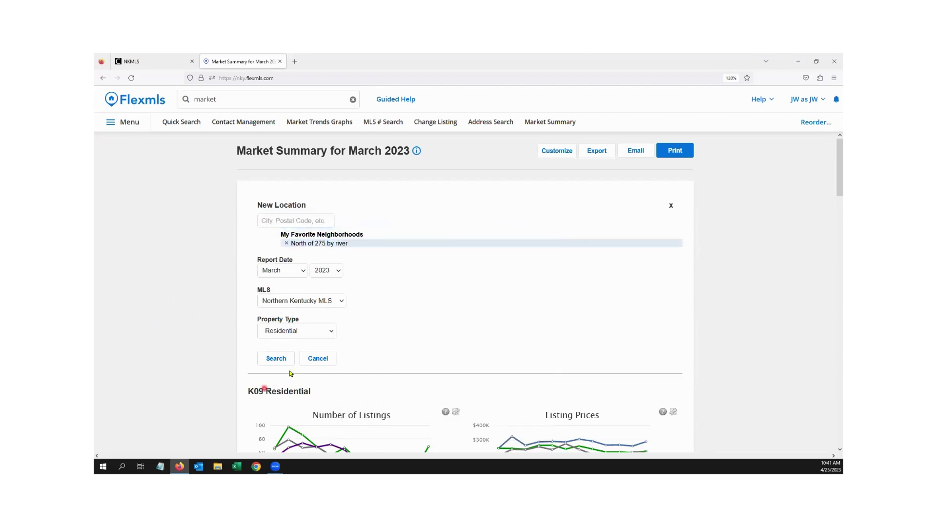
# Run the March 2023 residential Market Summary for North of 275 by river and review its charts and Summary Statistics.
pyautogui.click(278, 361)
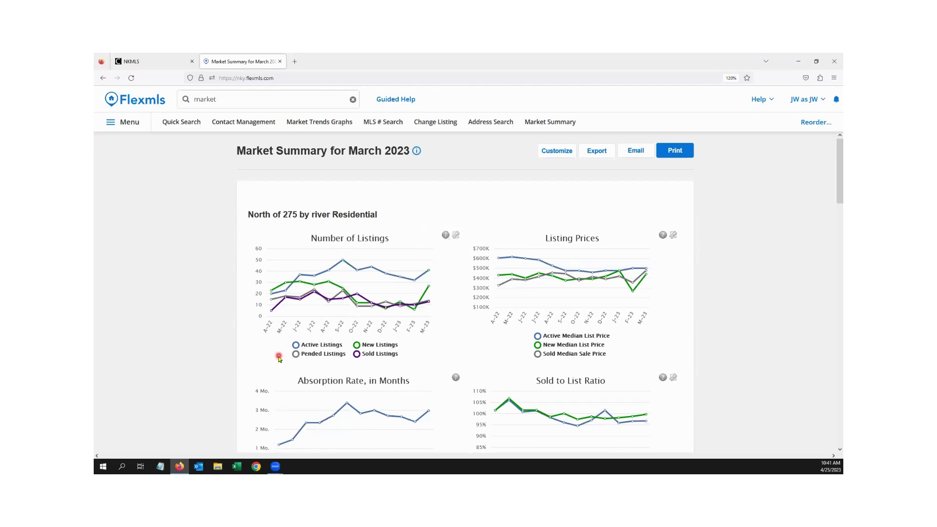
pyautogui.scroll(-1, 279, 342)
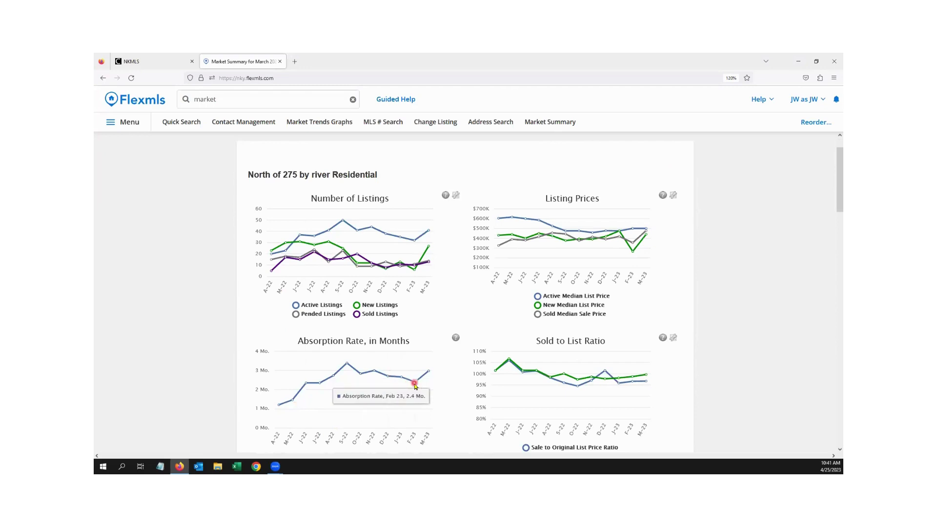
pyautogui.moveTo(428, 375)
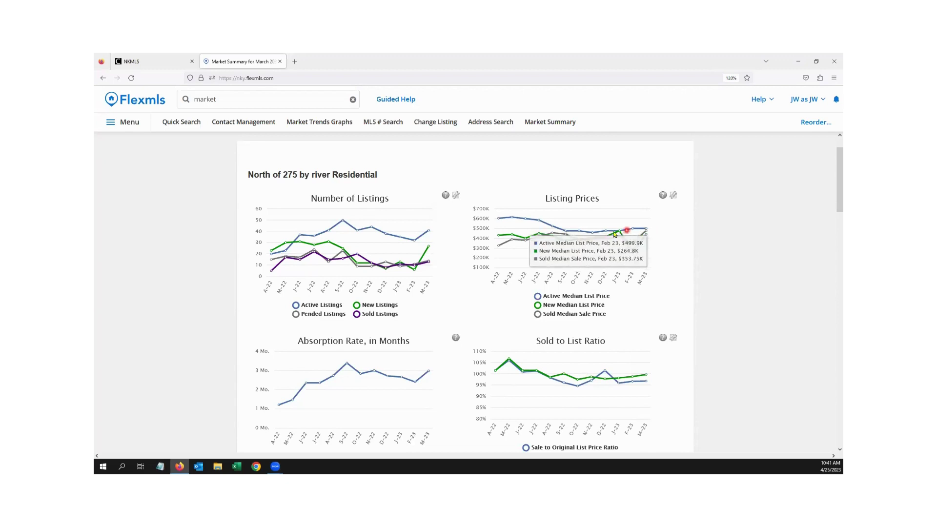
pyautogui.scroll(-4, 698, 278)
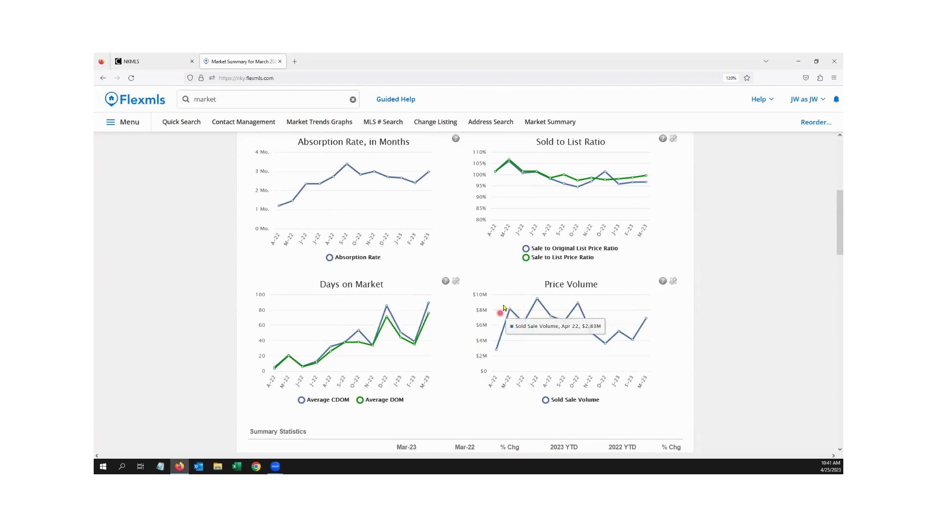
pyautogui.scroll(-2, 486, 322)
pyautogui.scroll(-2, 486, 287)
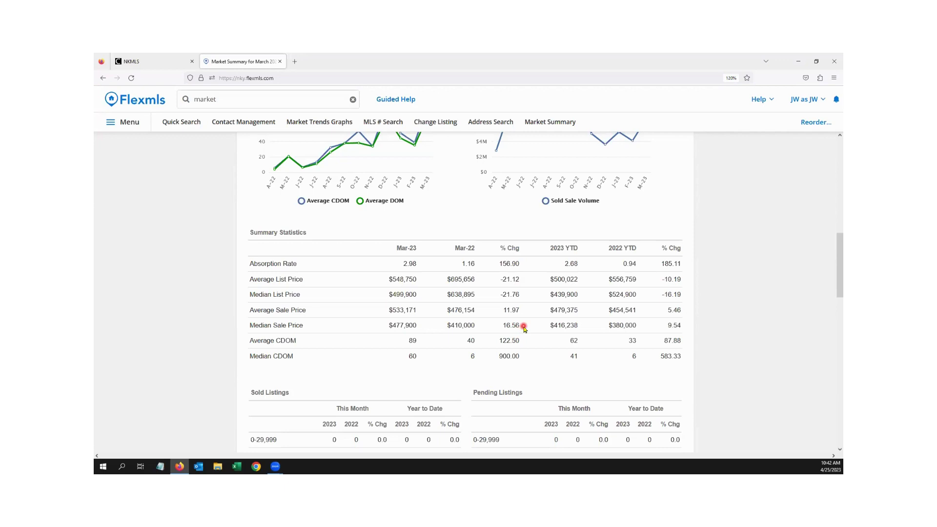
# Run the Market Summary for the Hampshire&Hempsteade overlay from Subdivisions as a new location and review its charts and Summary Statistics.
pyautogui.scroll(10, 524, 326)
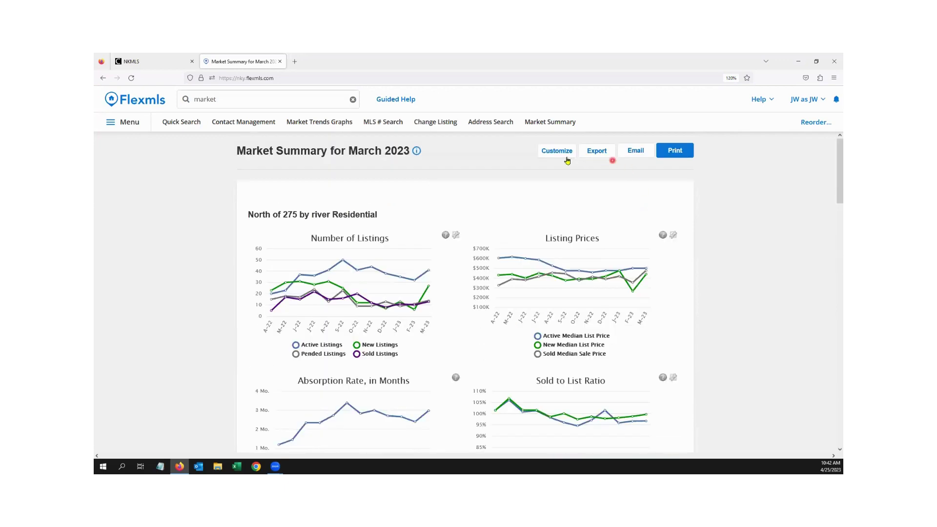
pyautogui.click(561, 154)
pyautogui.click(574, 170)
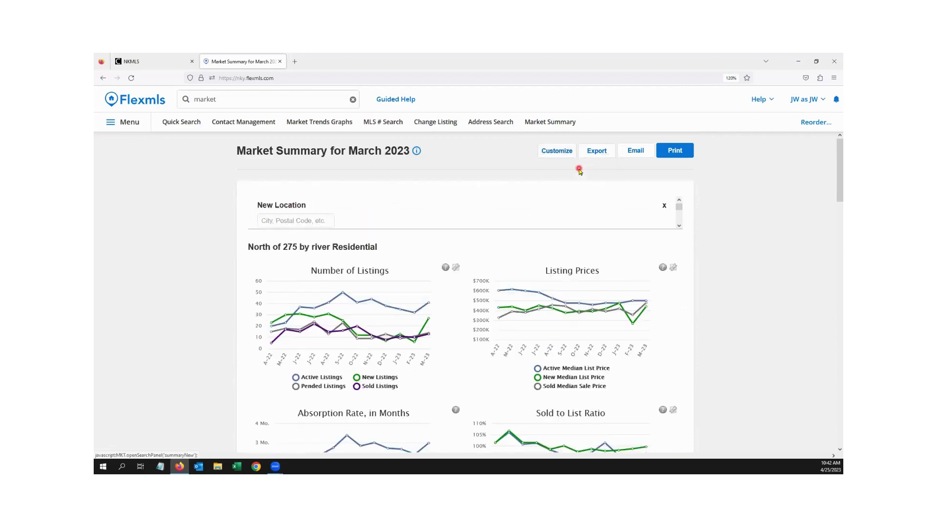
pyautogui.click(294, 220)
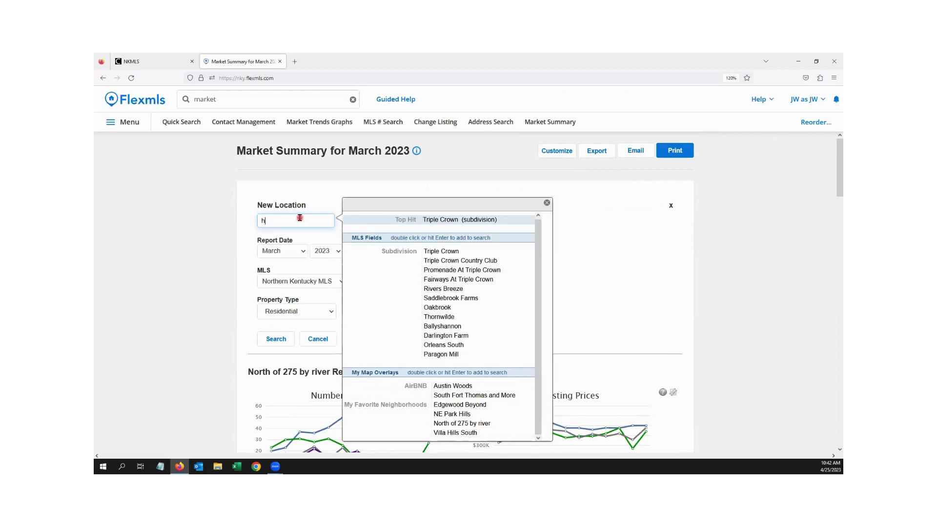
pyautogui.write('am')
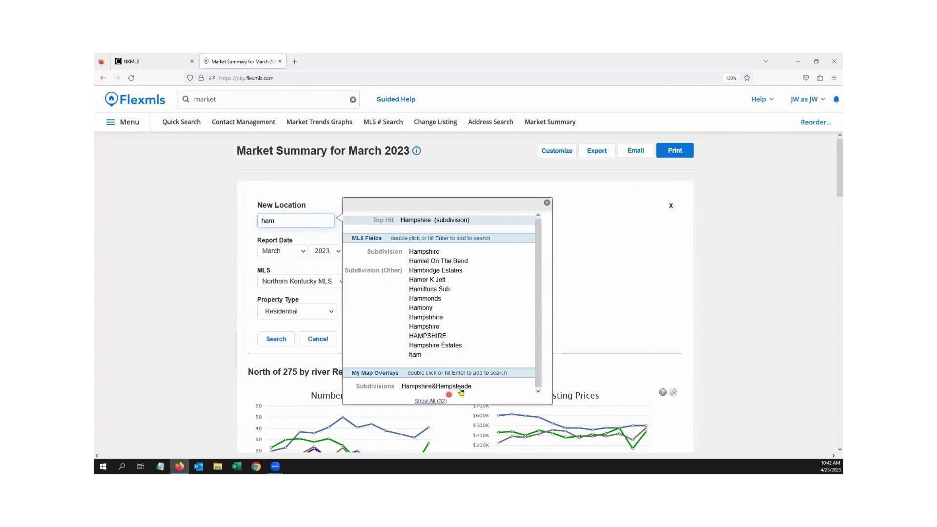
pyautogui.doubleClick(460, 388)
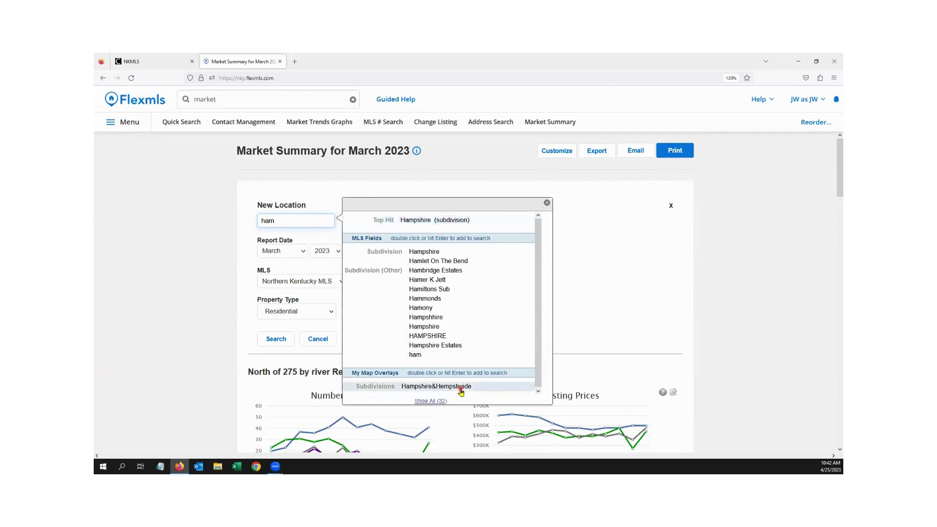
pyautogui.click(276, 359)
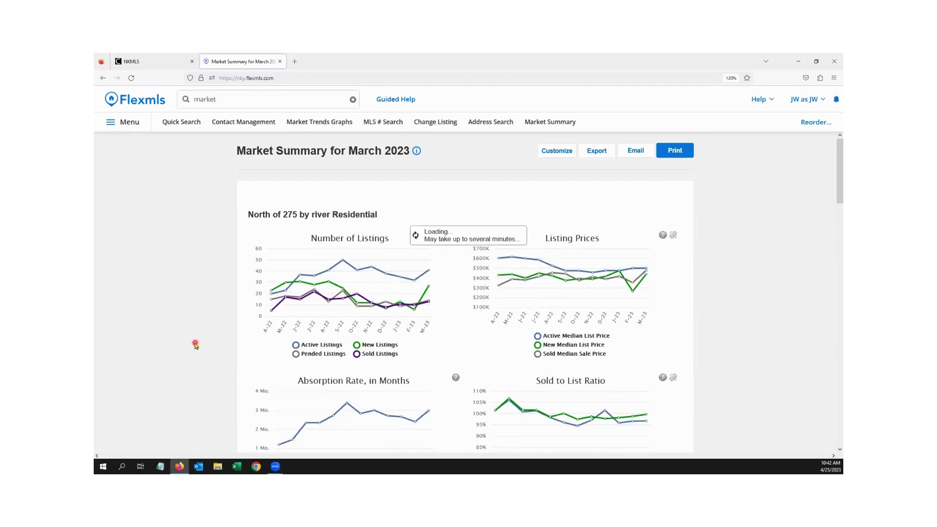
pyautogui.moveTo(628, 266)
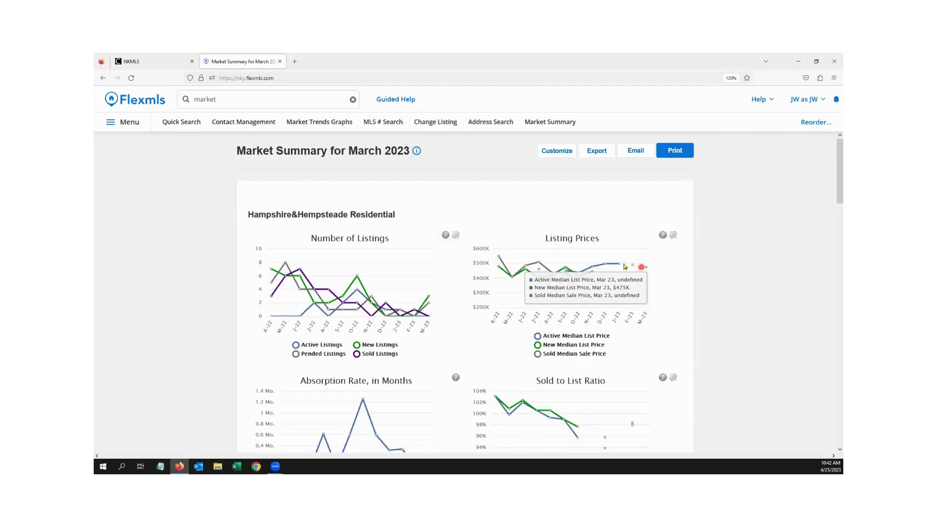
pyautogui.scroll(-2, 662, 271)
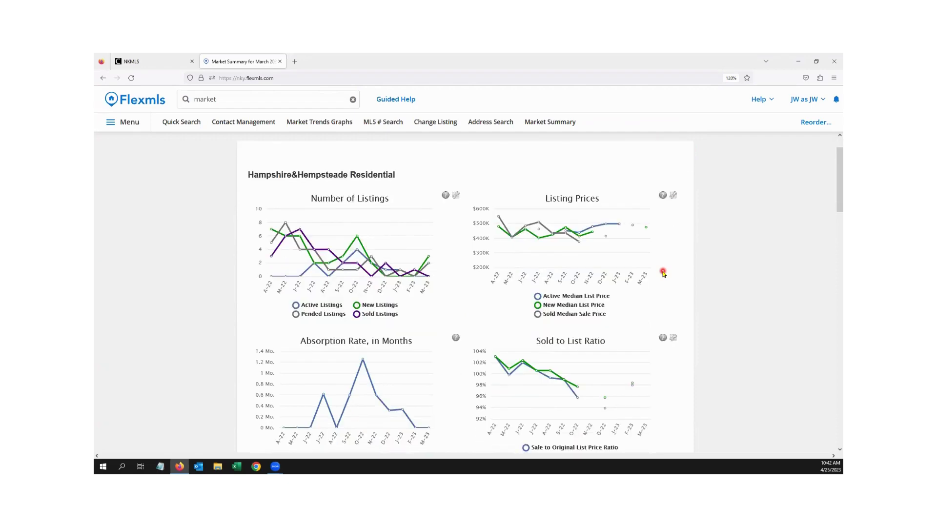
pyautogui.scroll(-5, 662, 271)
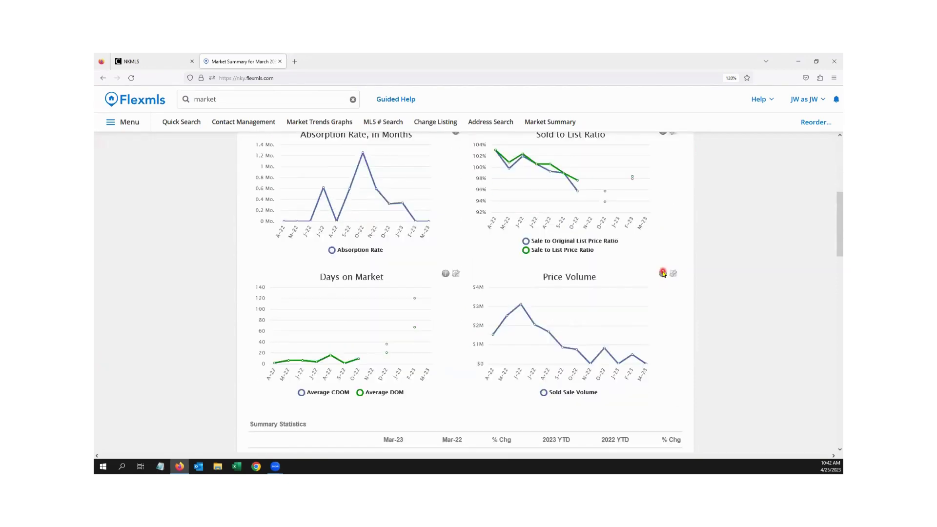
pyautogui.scroll(-3, 634, 275)
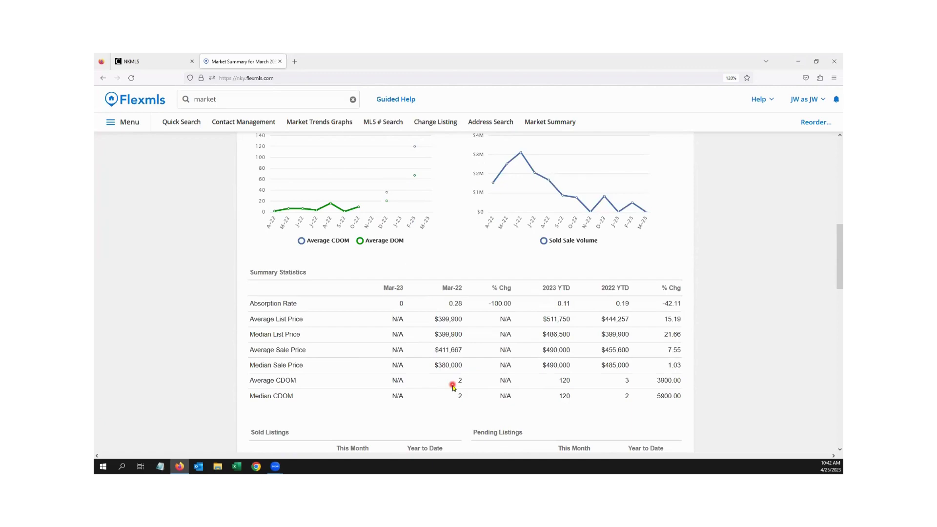
# Open the list of previous locations for customizing the Market Summary.
pyautogui.scroll(5, 452, 387)
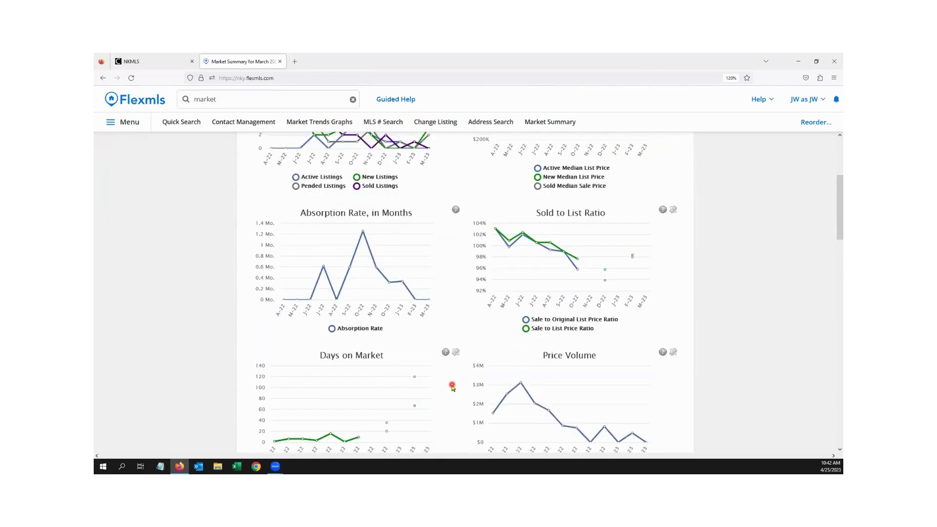
pyautogui.scroll(4, 453, 387)
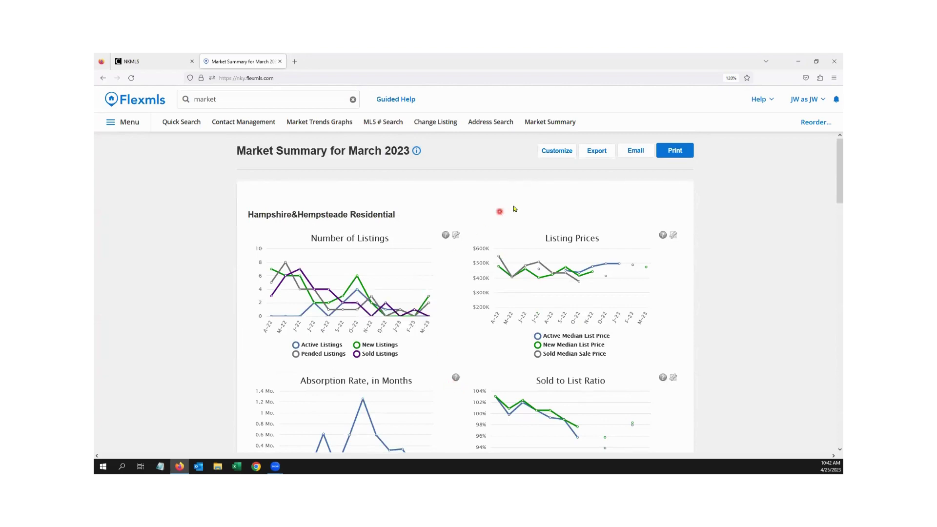
pyautogui.click(571, 153)
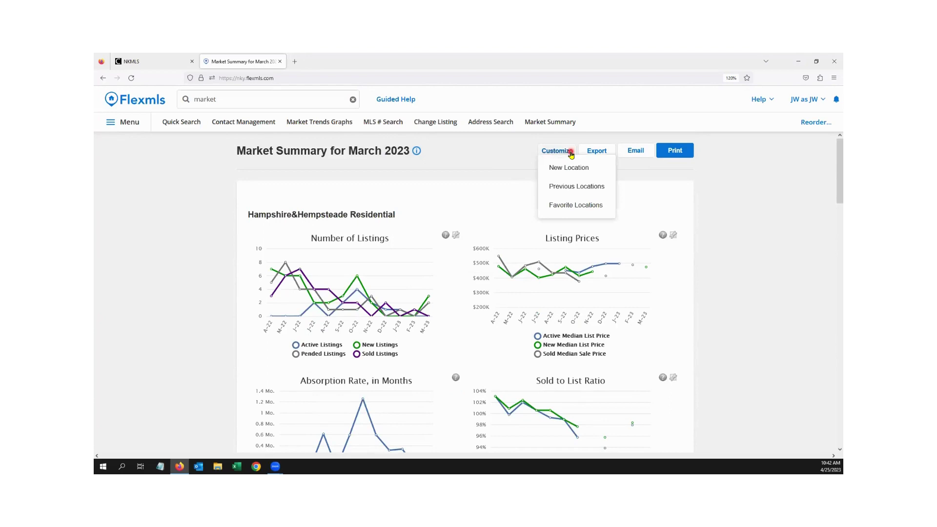
pyautogui.click(599, 192)
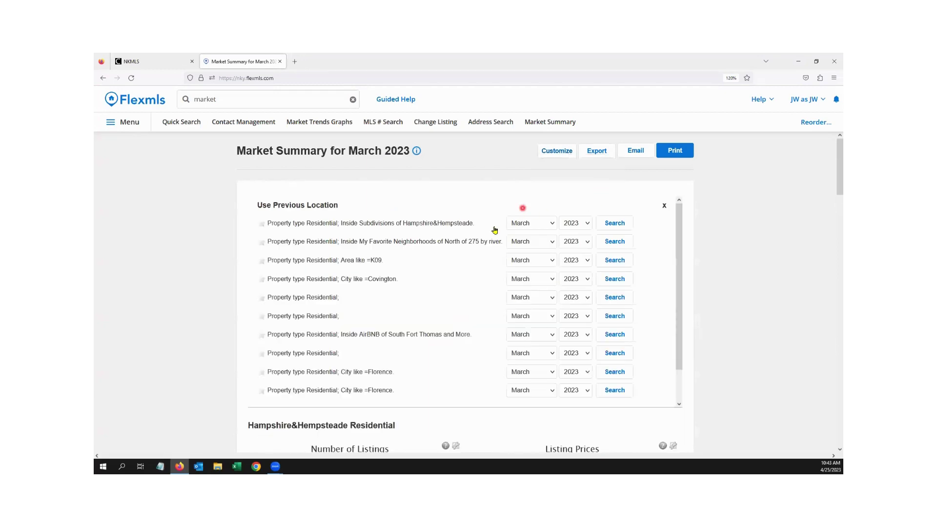
# Mark the previous locations "North of 275 by river" and "Area like =K09" as favorites and open the favorite locations.
pyautogui.click(262, 243)
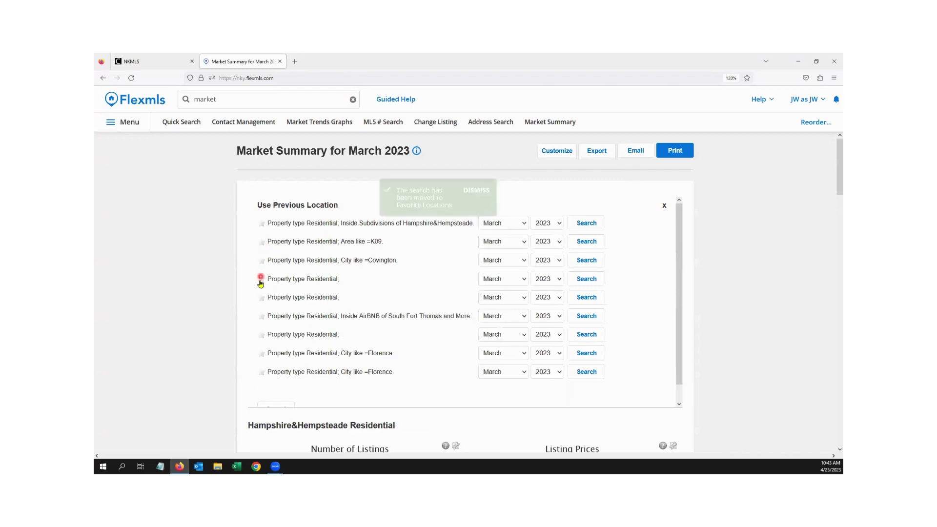
pyautogui.click(261, 244)
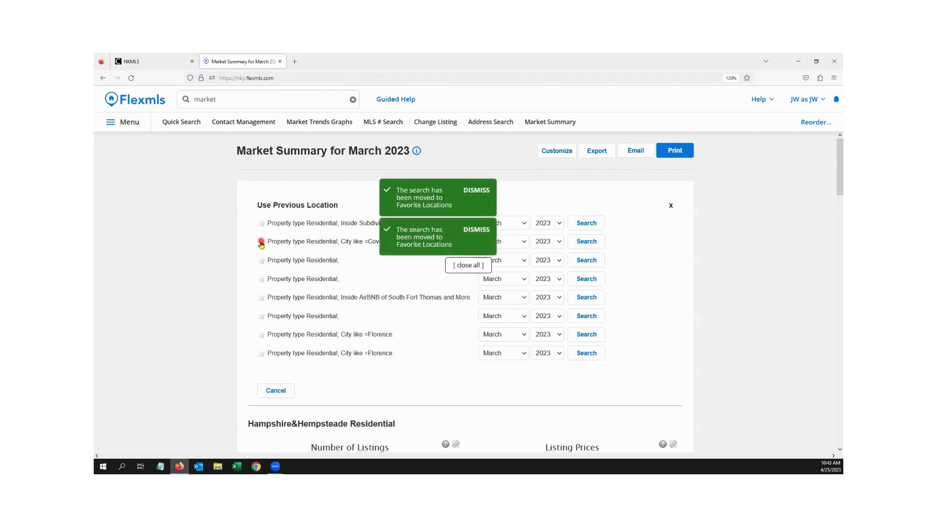
pyautogui.click(565, 151)
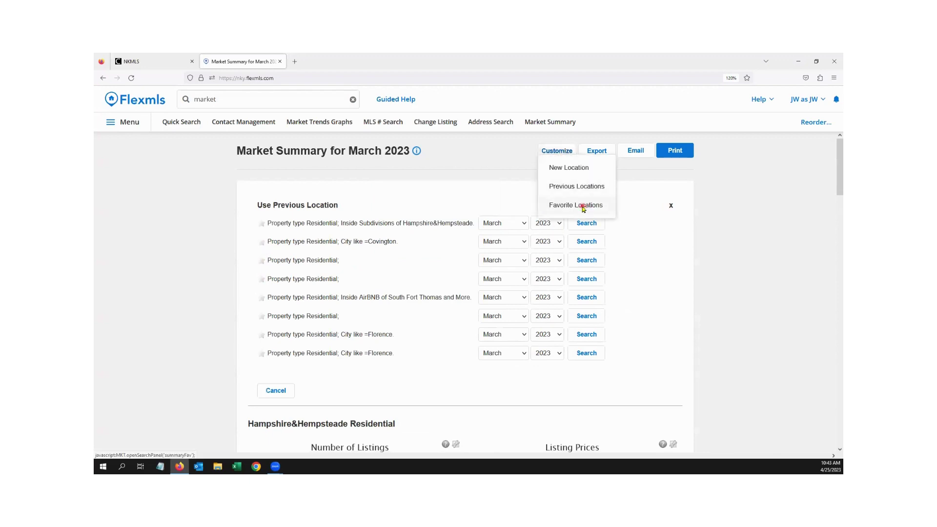
pyautogui.click(587, 209)
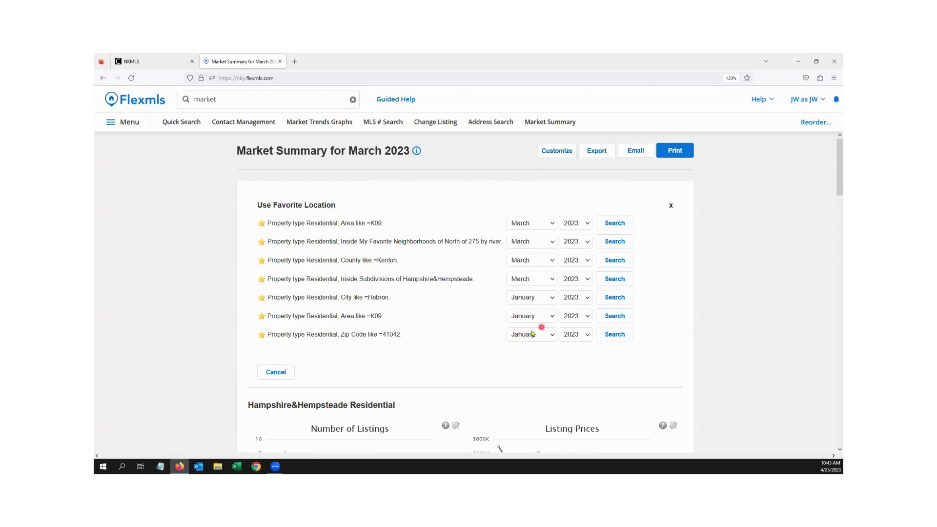
# Set the Hebron favorite location's month to March, run its 2023 market summary and review the charts and summary statistics.
pyautogui.click(538, 299)
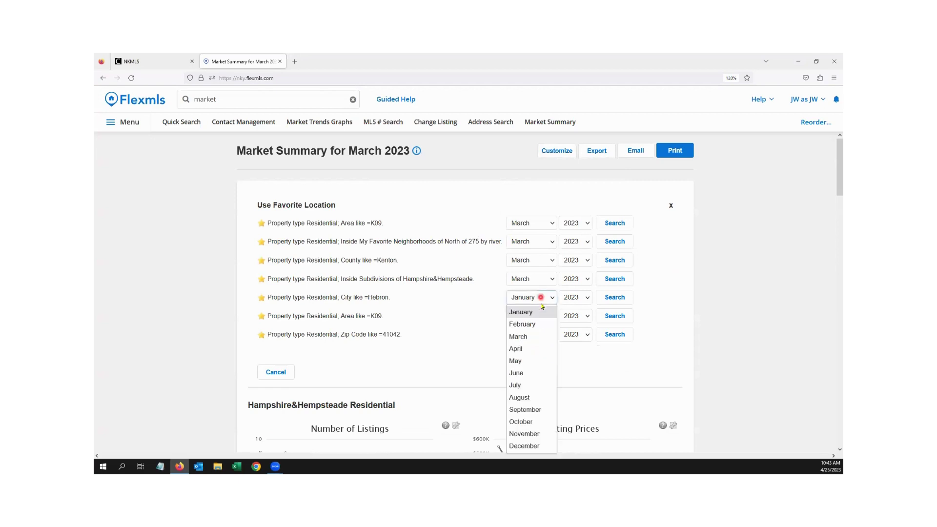
pyautogui.click(534, 336)
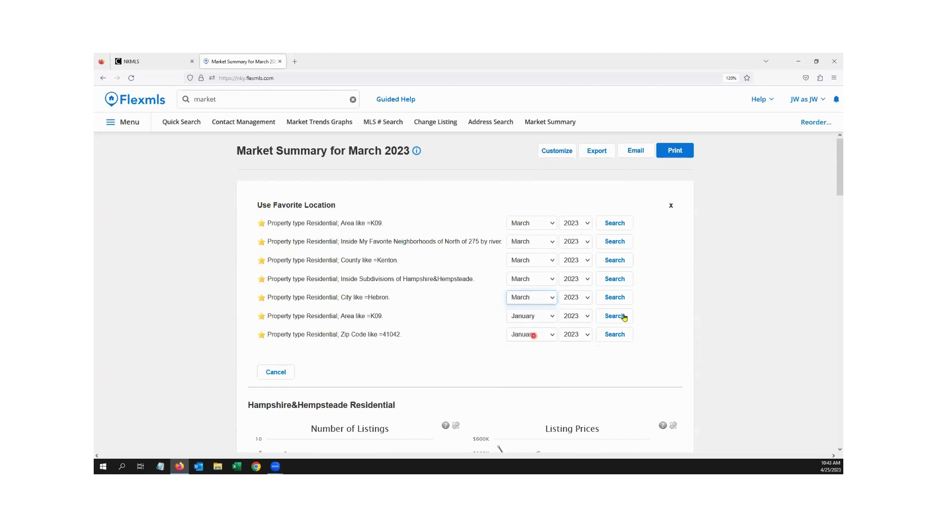
pyautogui.click(621, 298)
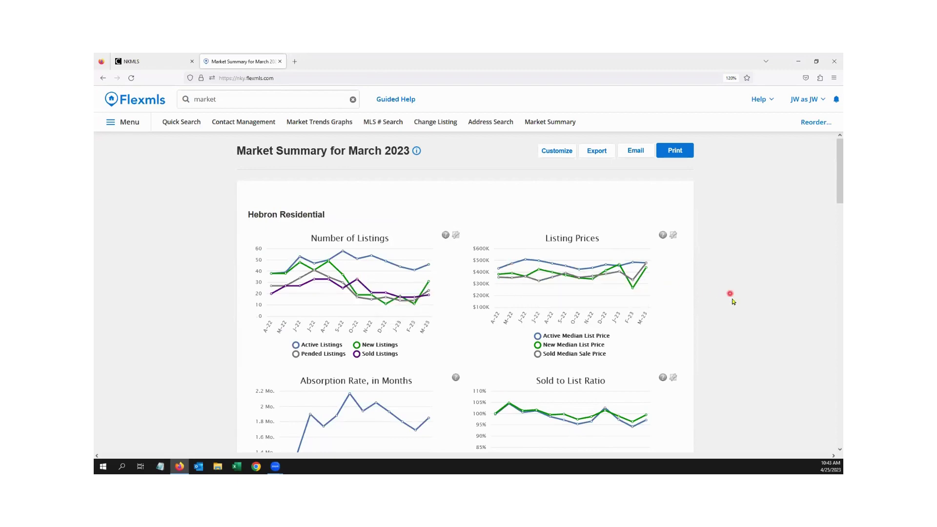
pyautogui.scroll(-3, 730, 295)
pyautogui.scroll(-5, 731, 299)
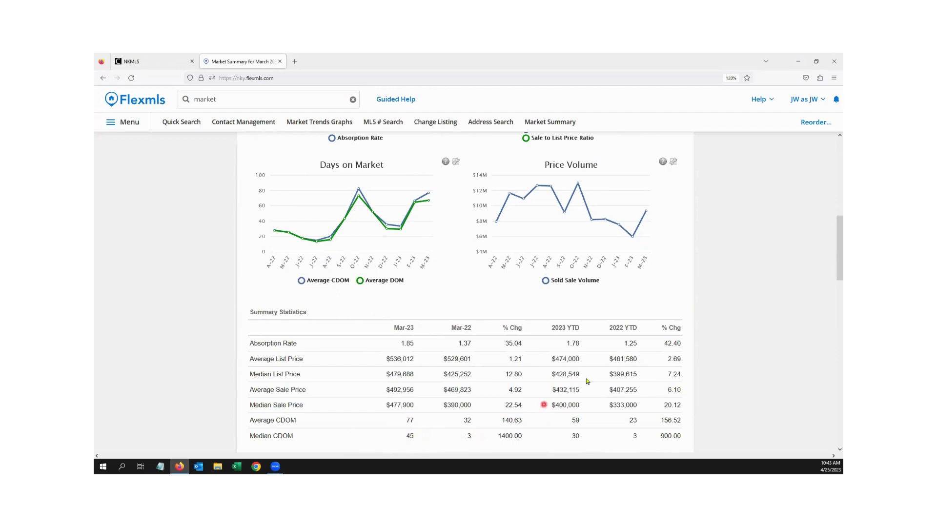
pyautogui.scroll(7, 600, 374)
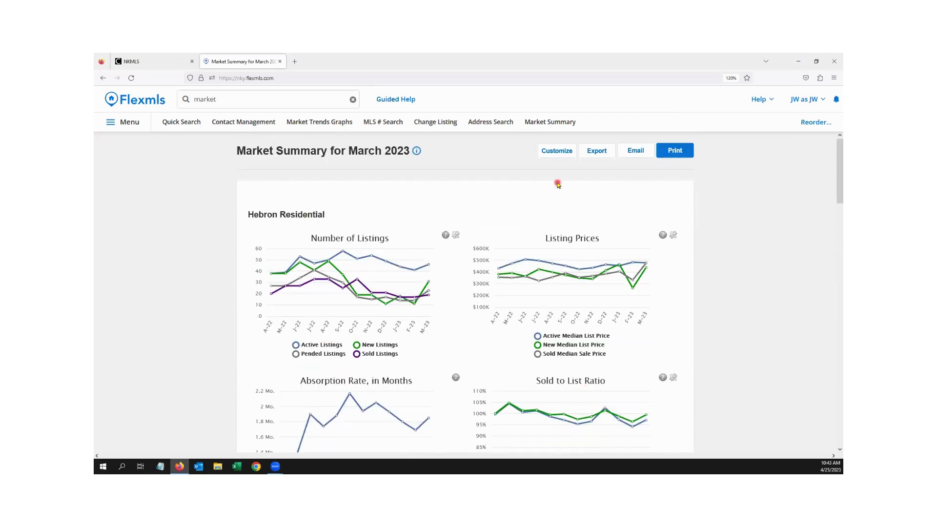
# Export all downloaded data of the Hebron market summary and open the exported CSV file in Excel.
pyautogui.click(599, 152)
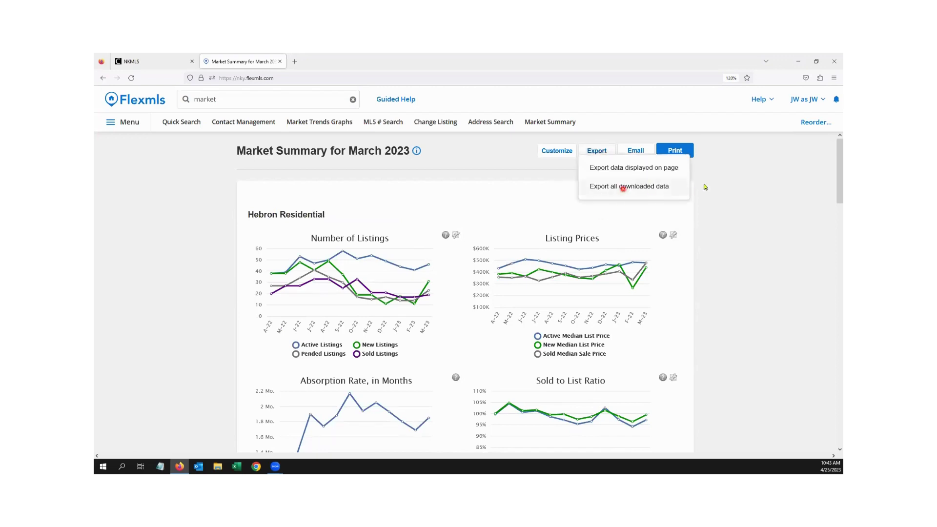
pyautogui.click(645, 188)
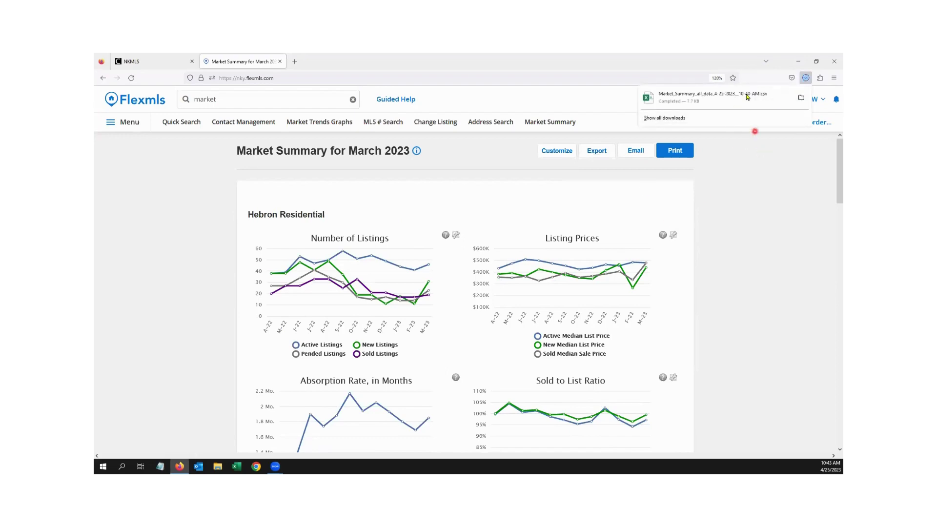
pyautogui.click(736, 100)
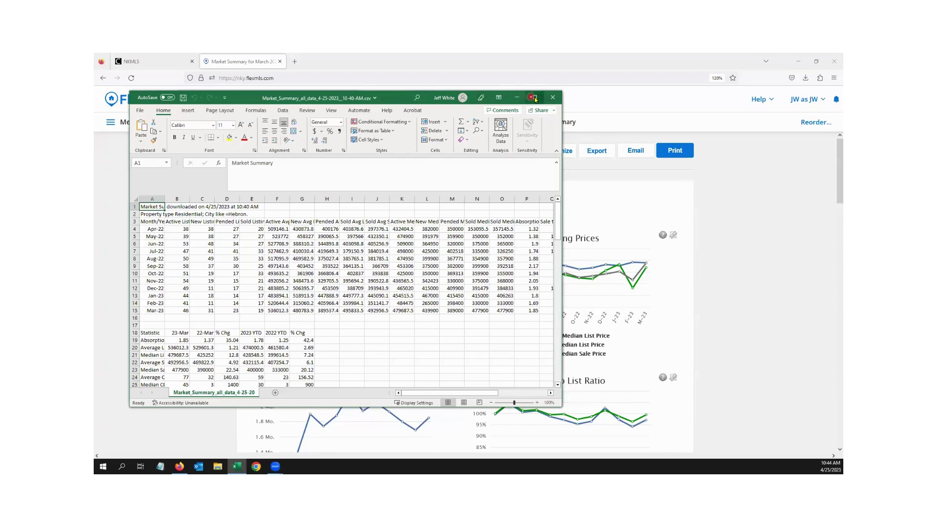
# Maximize the exported spreadsheet, look through its monthly data and statistics, and close it.
pyautogui.click(534, 97)
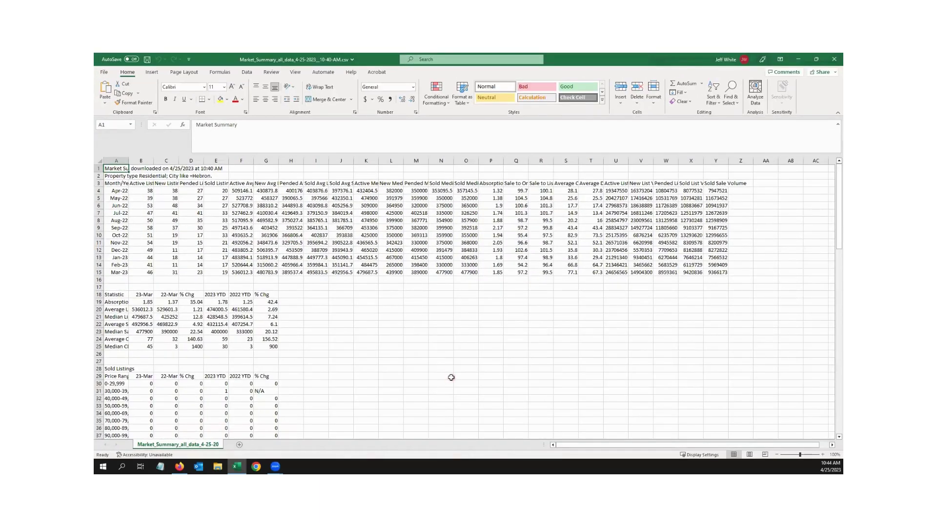
pyautogui.scroll(-2, 508, 303)
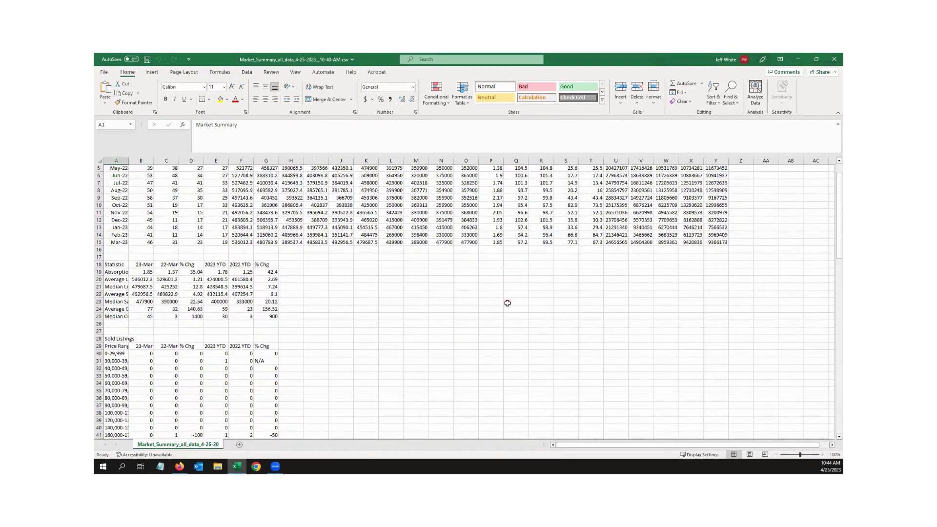
pyautogui.scroll(2, 507, 303)
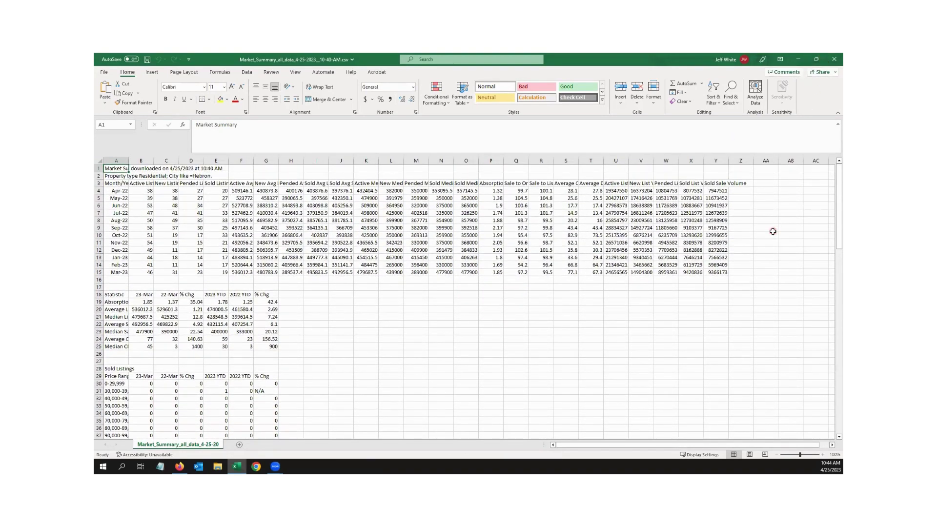
pyautogui.click(833, 59)
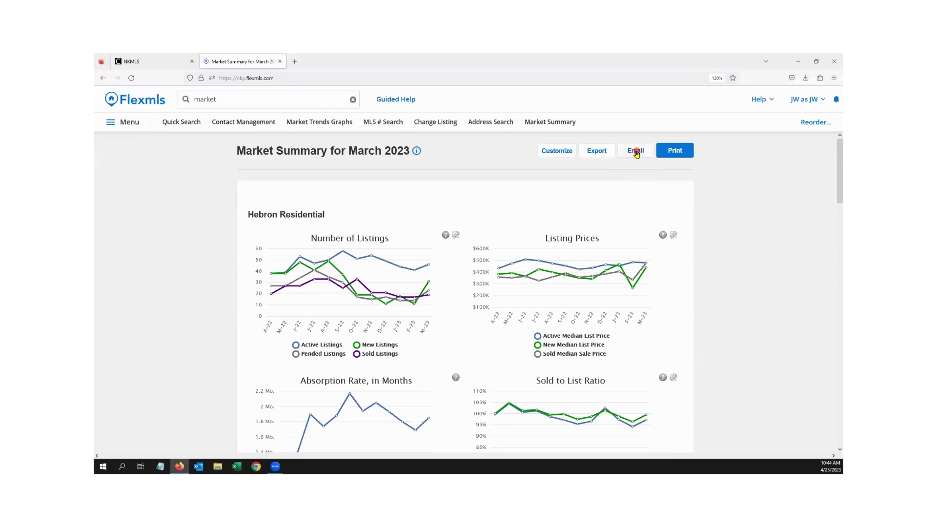
# Open the printable Hebron market summary, compare portrait with landscape orientation, and preview the pages in portrait.
pyautogui.click(678, 151)
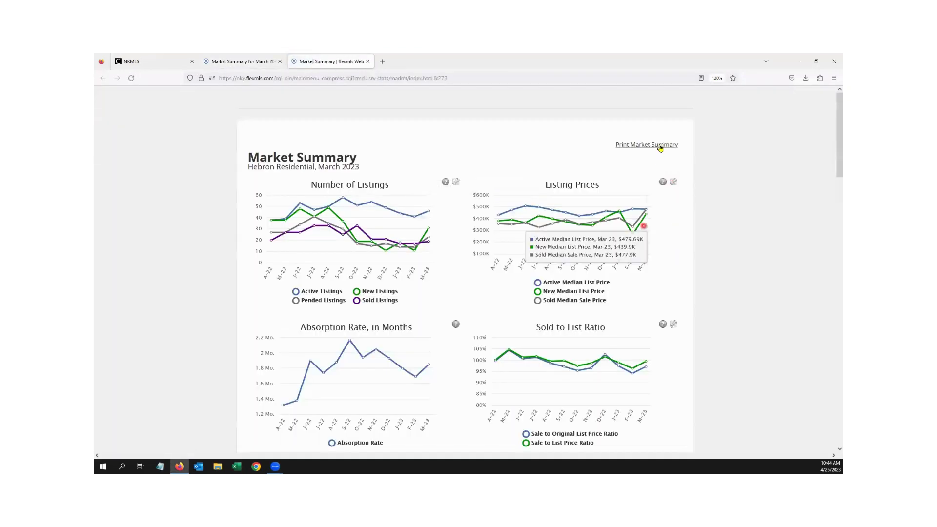
pyautogui.click(662, 146)
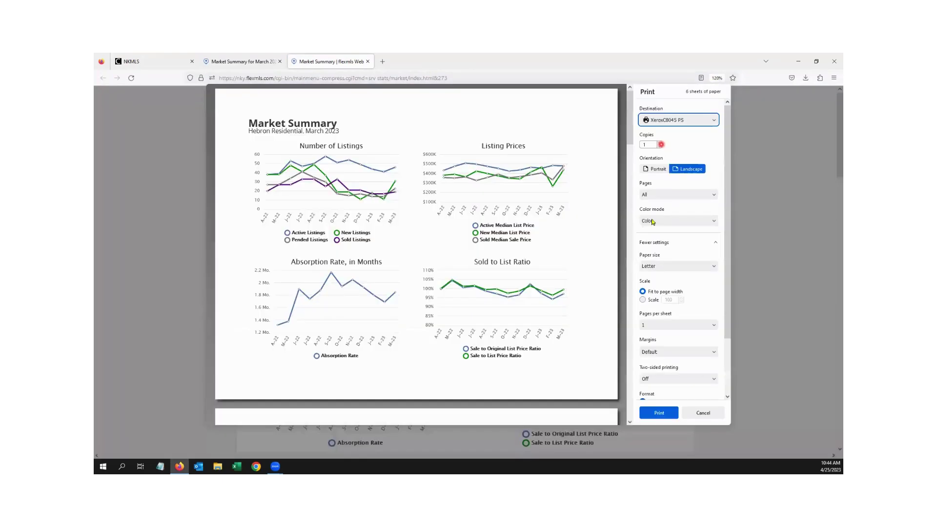
pyautogui.click(651, 169)
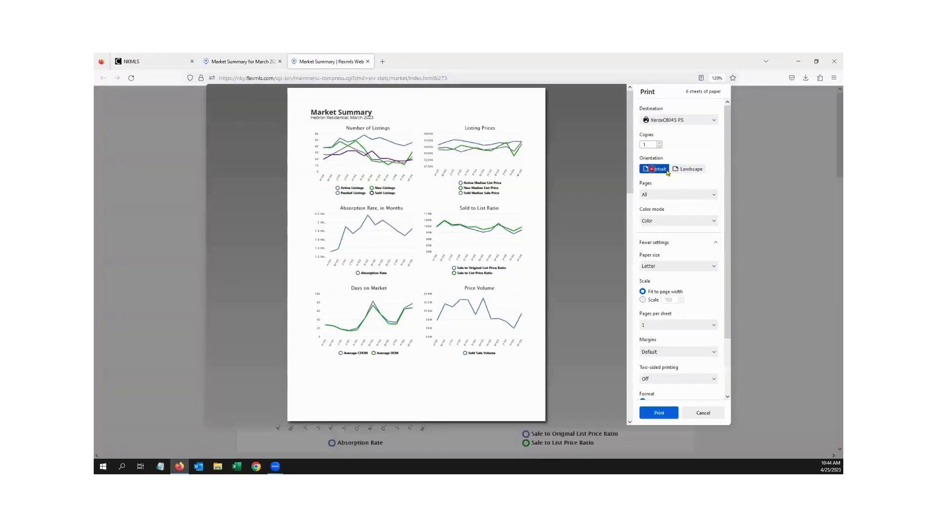
pyautogui.click(684, 169)
pyautogui.click(657, 171)
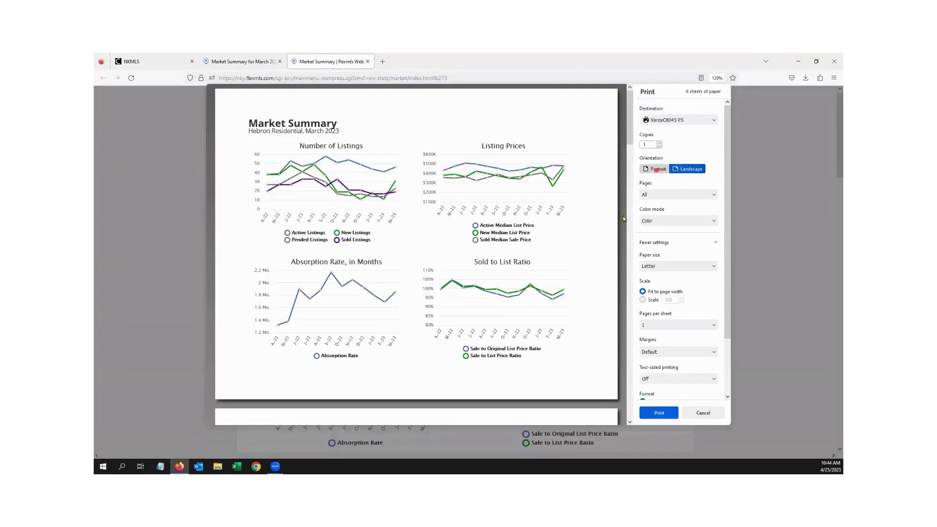
pyautogui.scroll(-10, 581, 256)
pyautogui.scroll(-5, 581, 255)
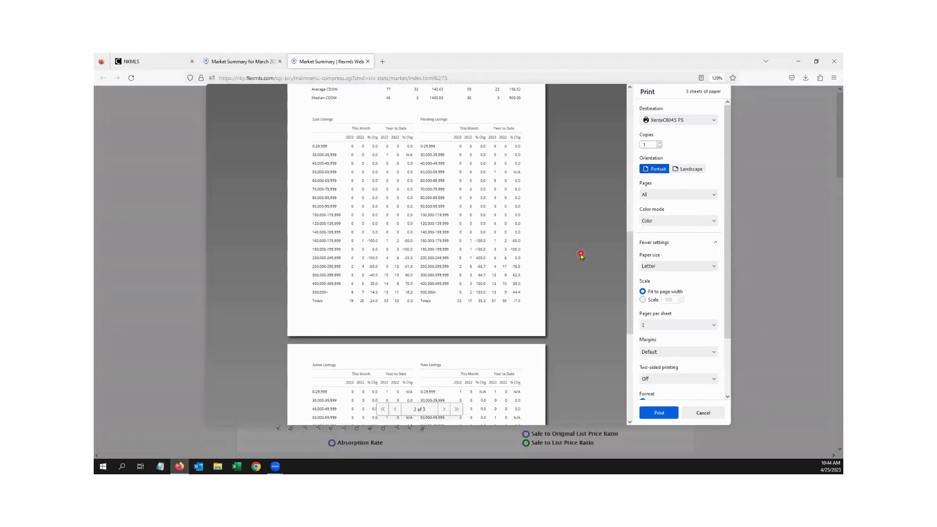
pyautogui.scroll(12, 580, 255)
pyautogui.scroll(3, 581, 255)
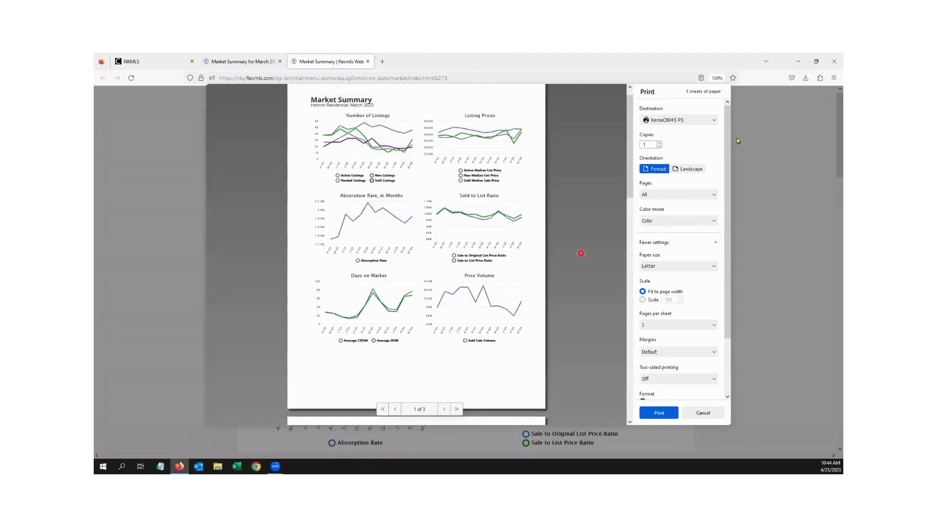
# Look over the available print destinations, cancel printing and close the printable market summary.
pyautogui.click(713, 120)
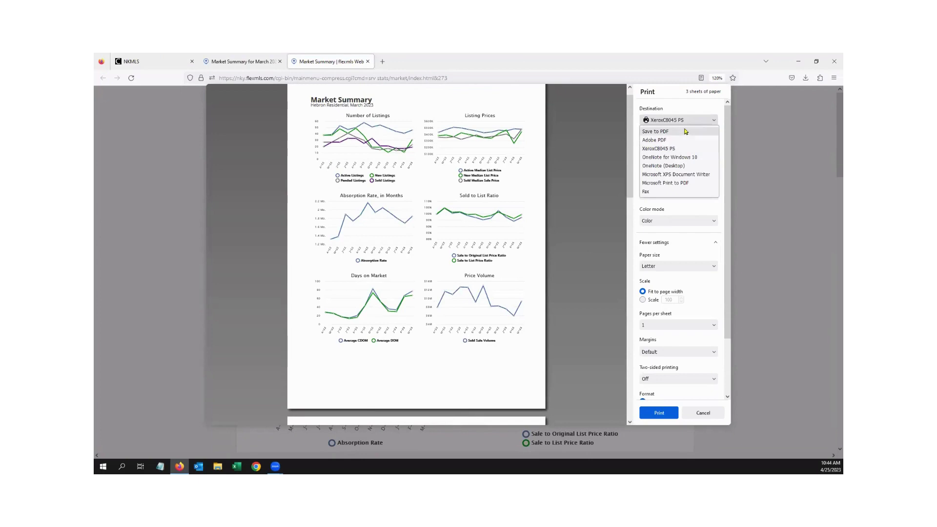
pyautogui.click(768, 133)
pyautogui.click(789, 195)
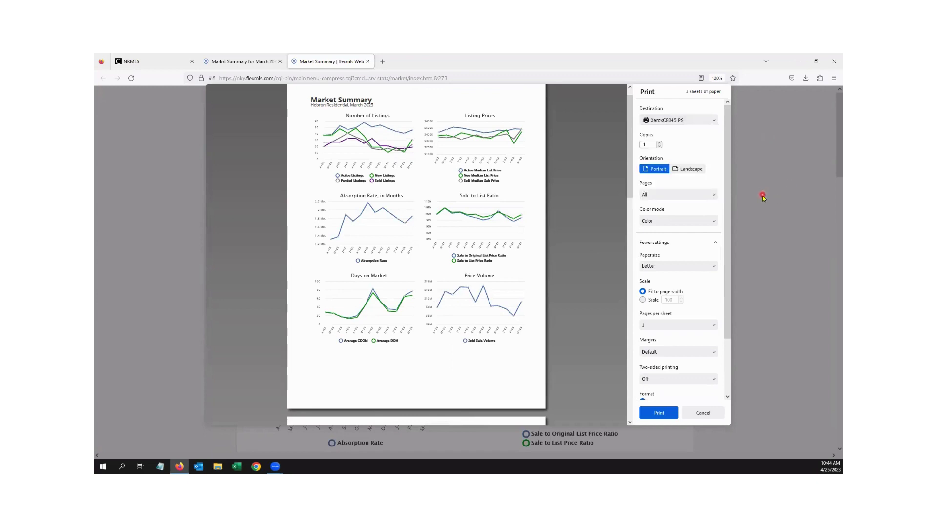
pyautogui.click(708, 413)
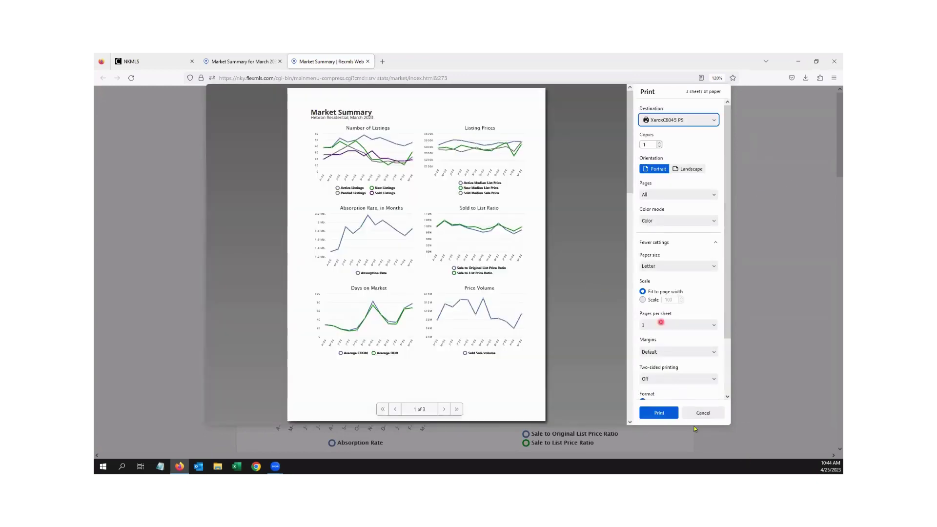
pyautogui.click(703, 413)
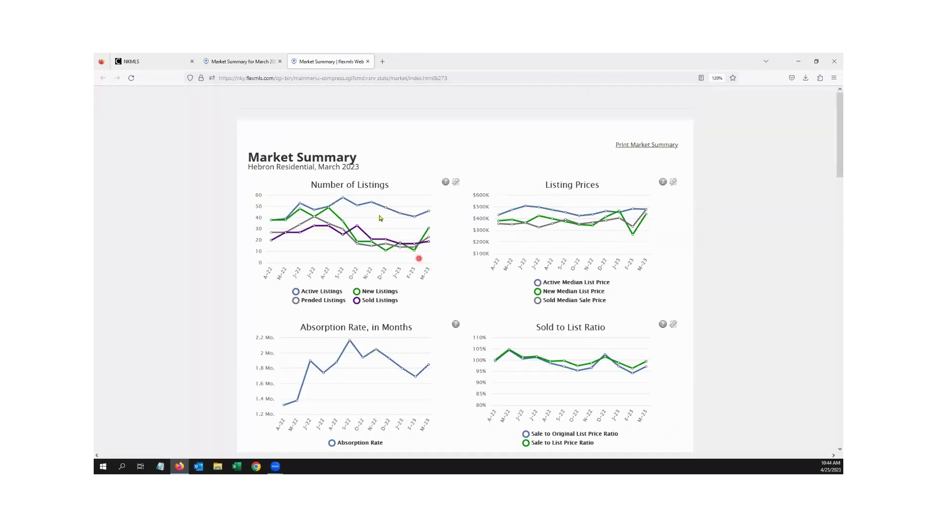
pyautogui.click(367, 61)
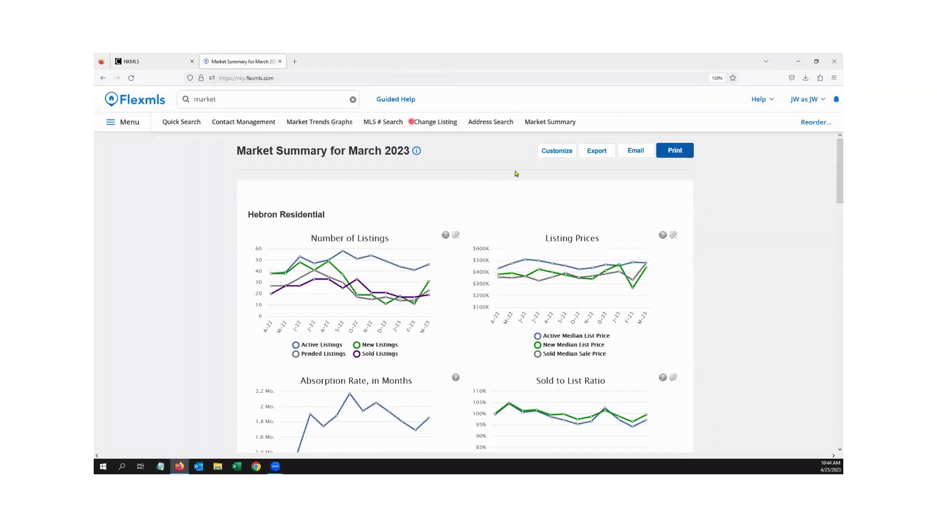
# Start a new location for the market summary, dismiss the location suggestions and set the report year to 2018.
pyautogui.click(559, 152)
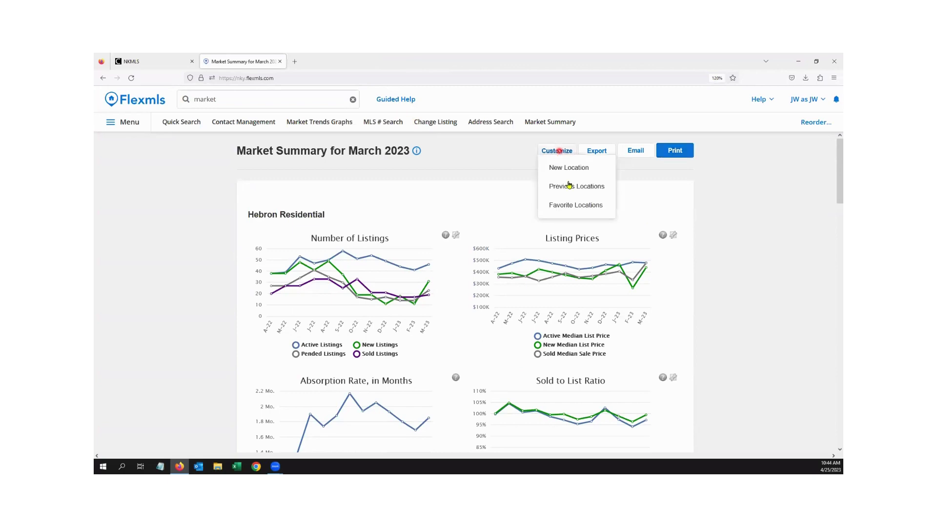
pyautogui.click(575, 168)
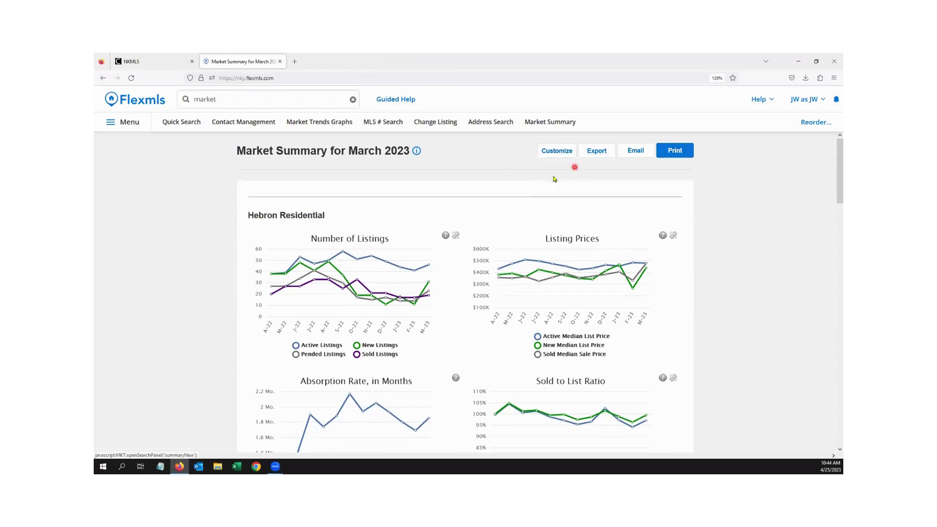
pyautogui.click(295, 220)
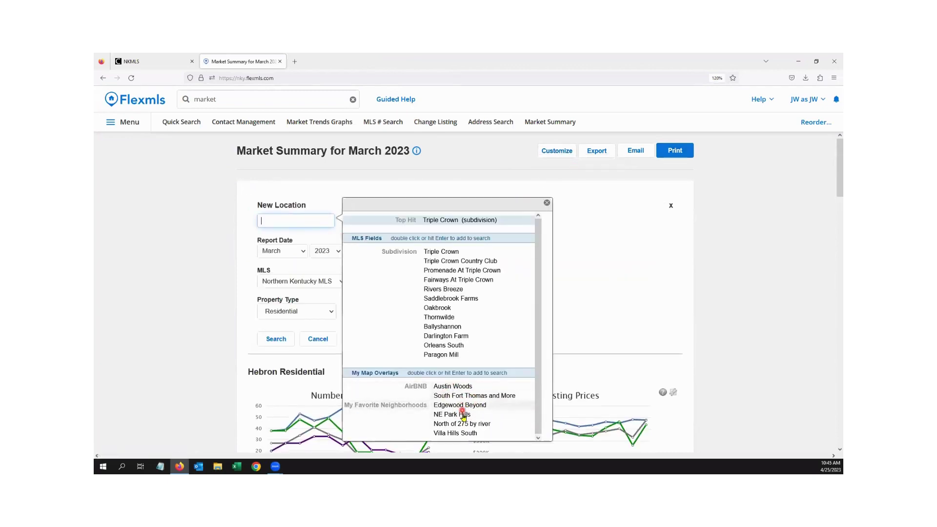
pyautogui.click(547, 204)
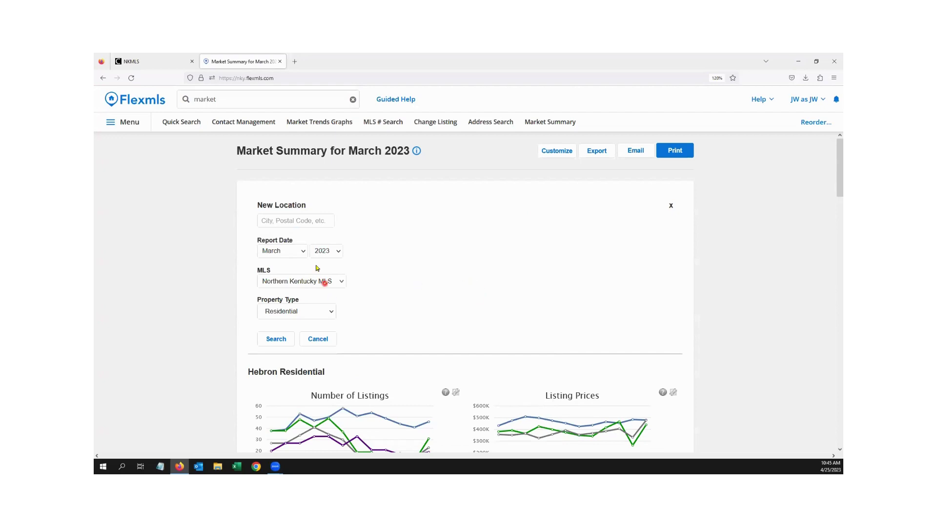
pyautogui.click(339, 252)
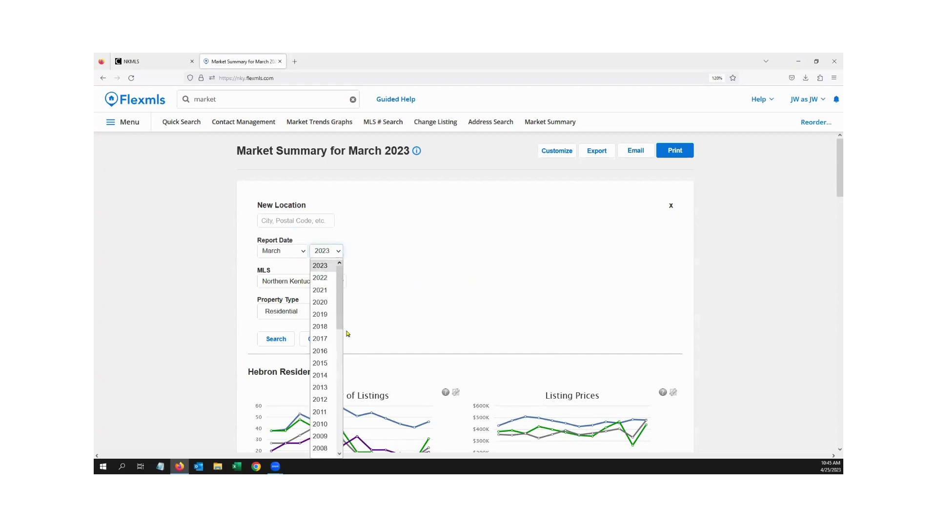
pyautogui.click(320, 326)
# Look up "coving" as the new location, add the area K01 - Covington North and run the market summary search.
pyautogui.click(288, 223)
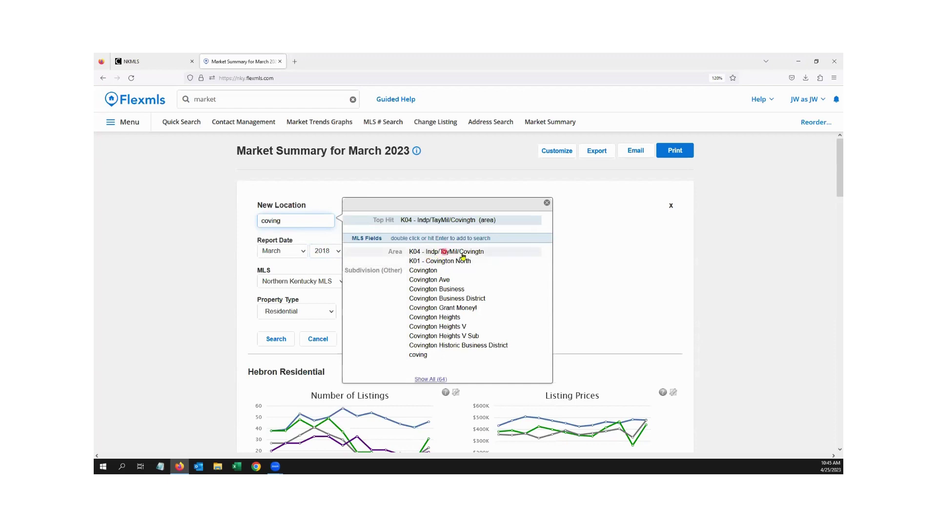
pyautogui.click(445, 258)
pyautogui.click(444, 262)
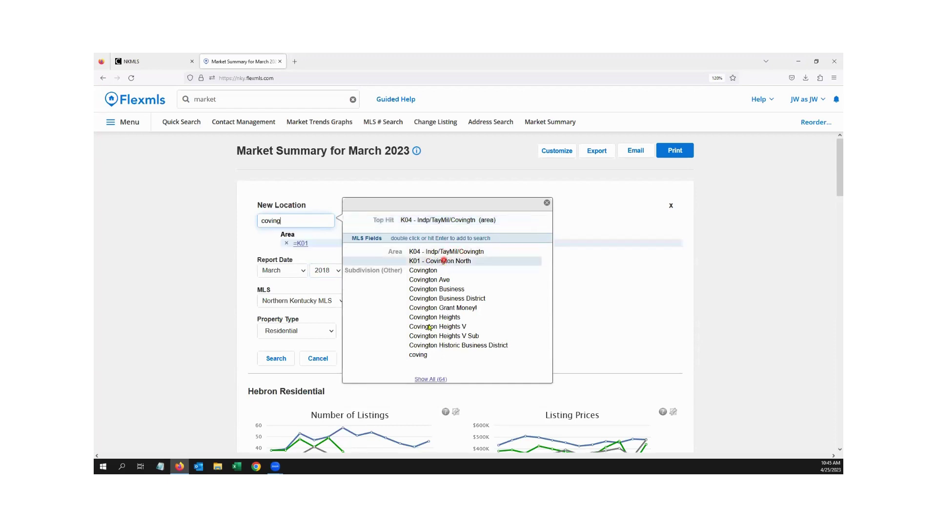
pyautogui.click(282, 359)
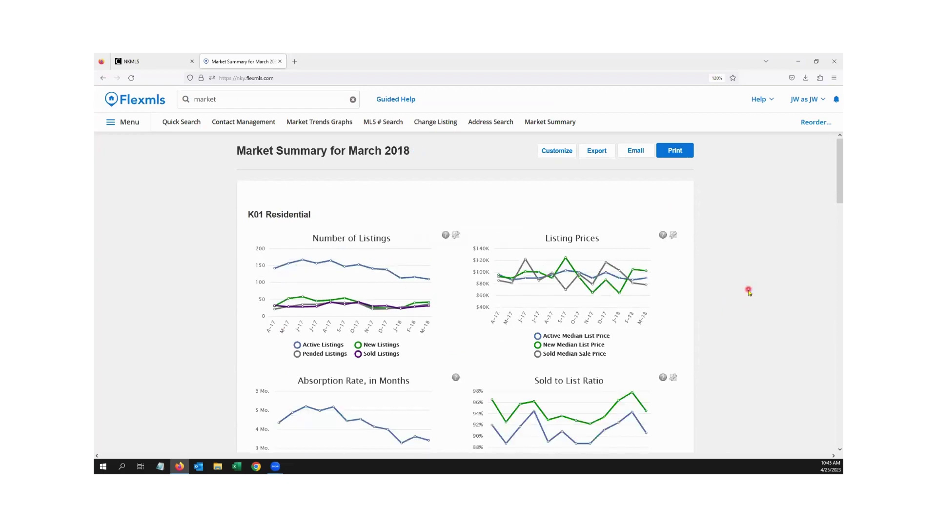
# Review the charts and summary statistics in the March 2018 market summary for K01 Residential.
pyautogui.scroll(-5, 748, 291)
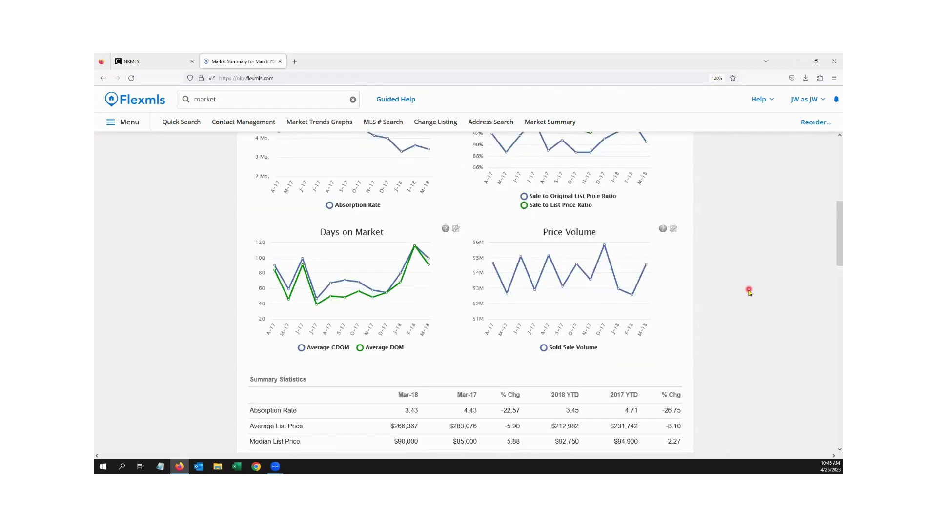
pyautogui.scroll(-3, 749, 291)
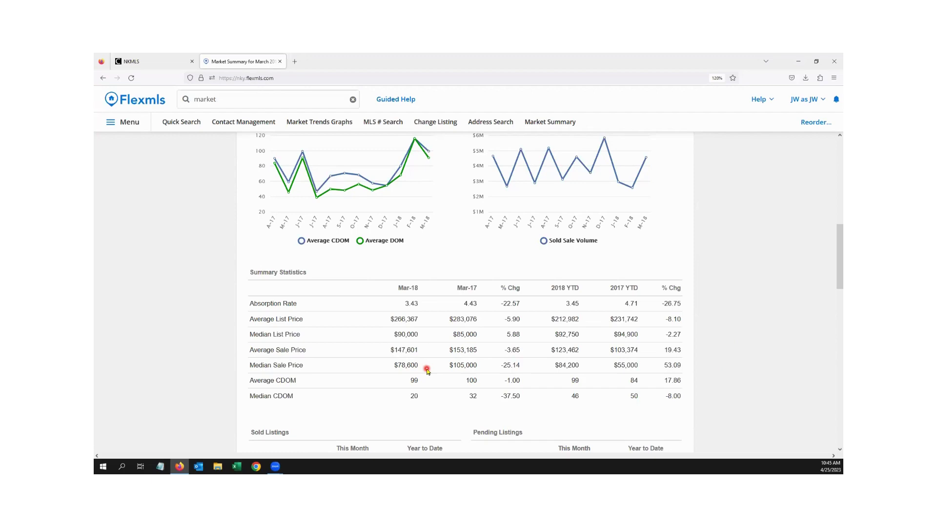
pyautogui.scroll(10, 427, 370)
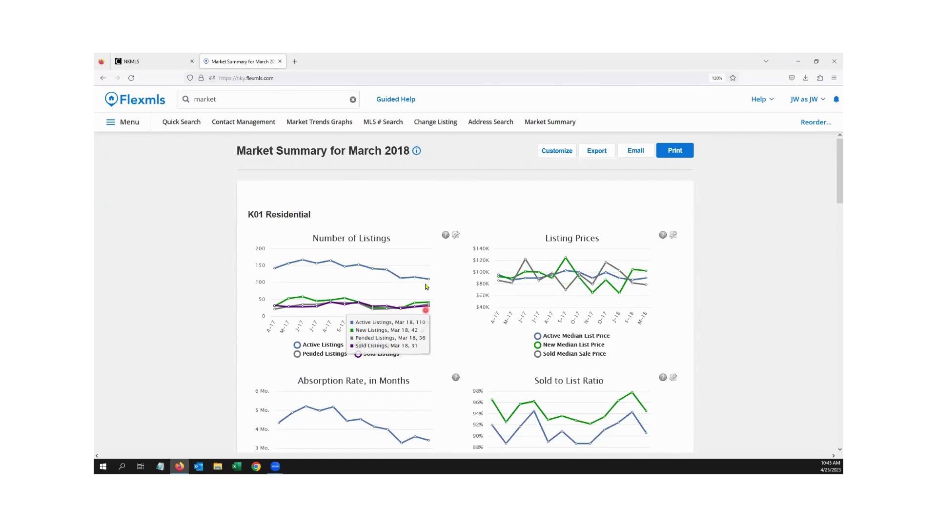
# Return to the dashboard, open a residential quick search and limit its area to K06 - Elsmere/Erlanger.
pyautogui.click(140, 100)
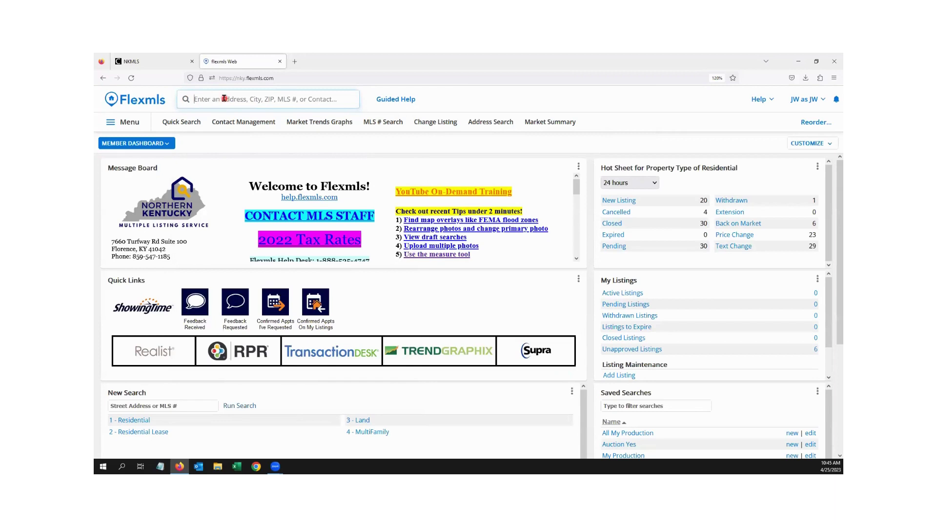
pyautogui.click(192, 123)
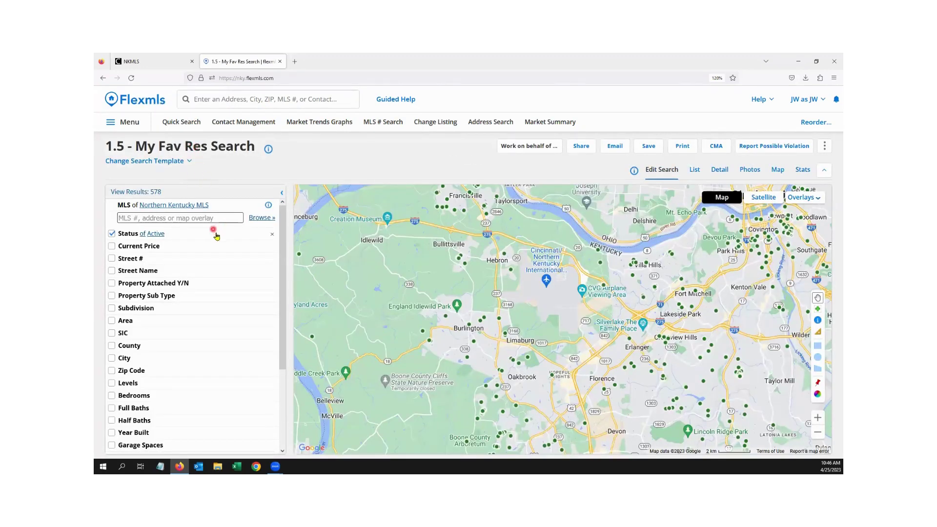
pyautogui.scroll(-2, 217, 236)
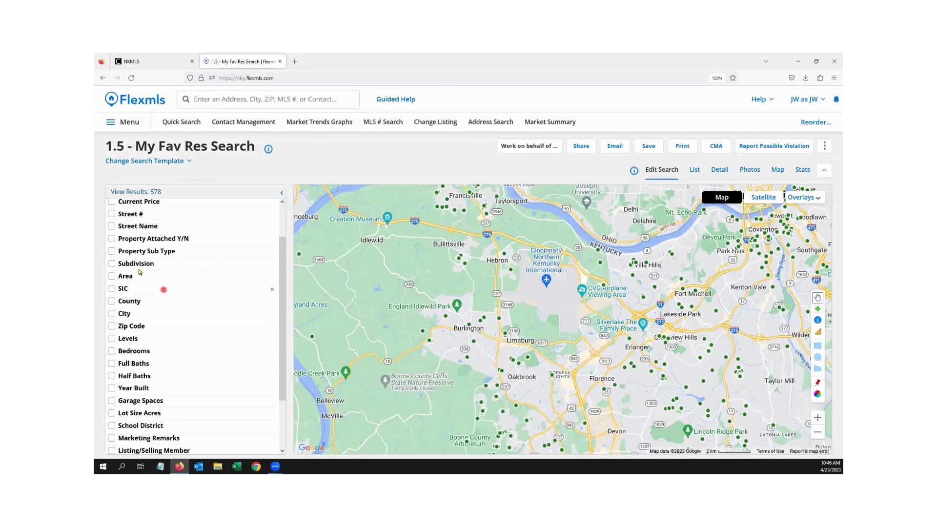
pyautogui.click(170, 276)
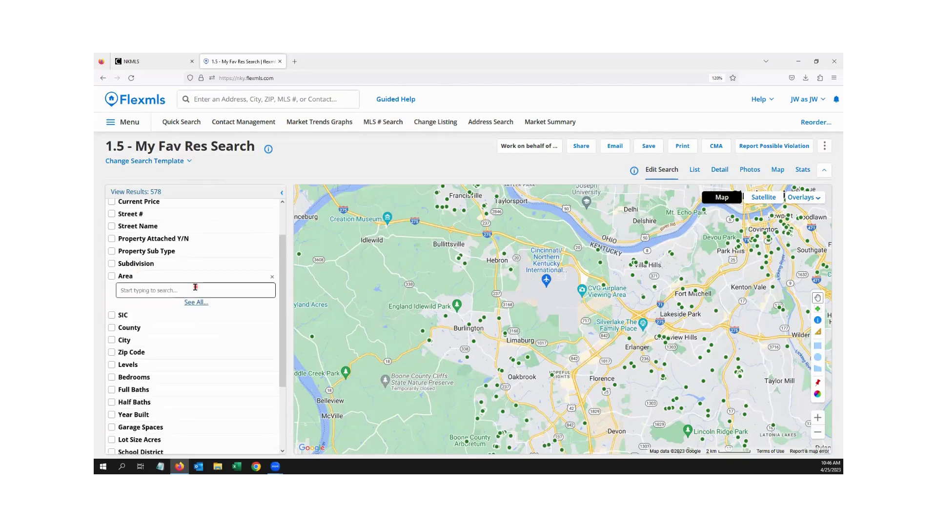
pyautogui.click(196, 287)
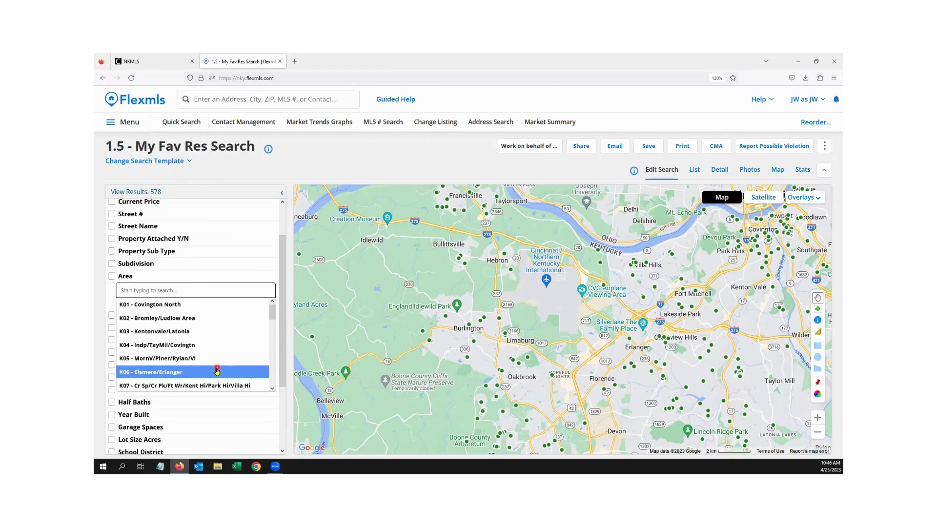
pyautogui.scroll(-3, 216, 370)
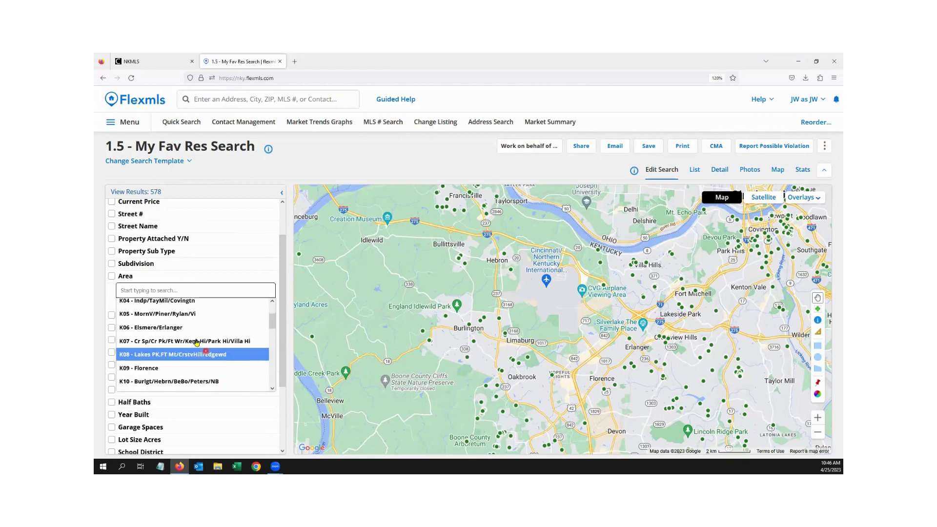
pyautogui.click(174, 328)
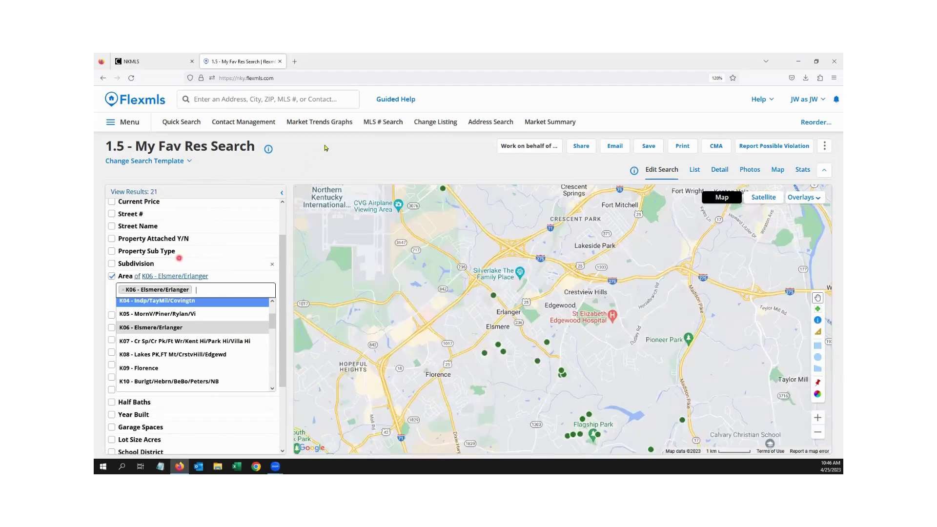
pyautogui.click(331, 154)
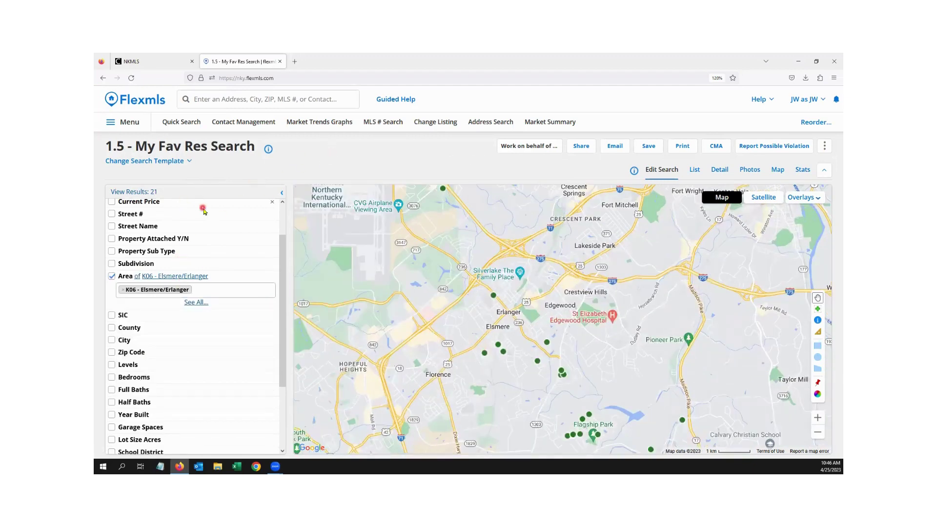
# Change the search status from Active to Sold and set the sold date range to 6 months back.
pyautogui.scroll(2, 203, 211)
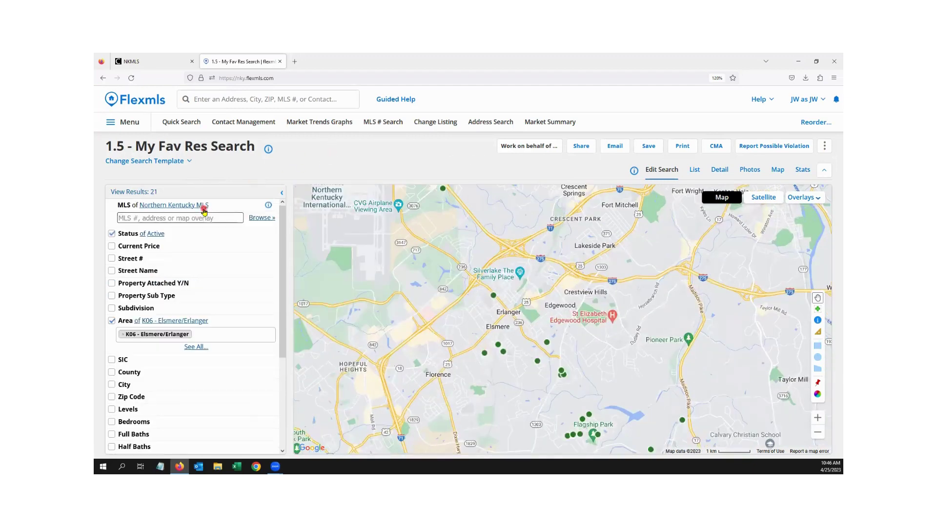
pyautogui.click(113, 234)
pyautogui.click(112, 234)
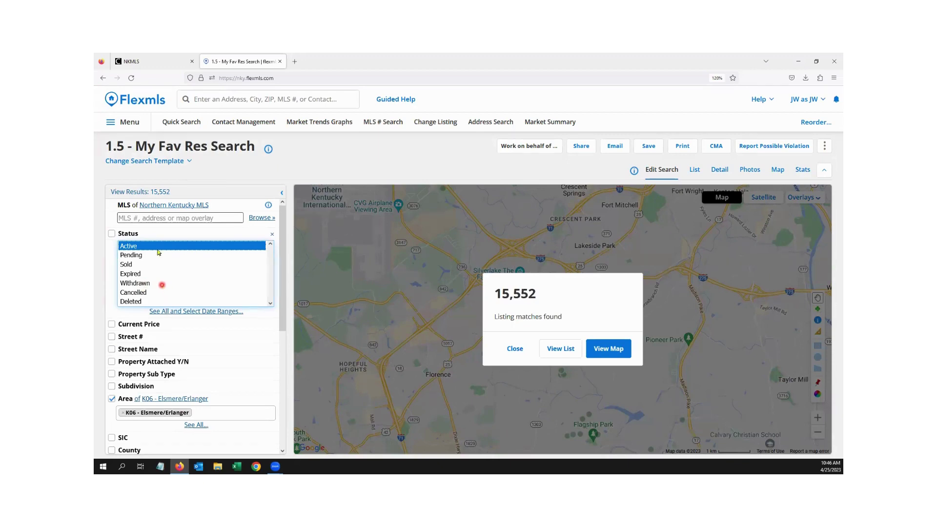
pyautogui.click(135, 265)
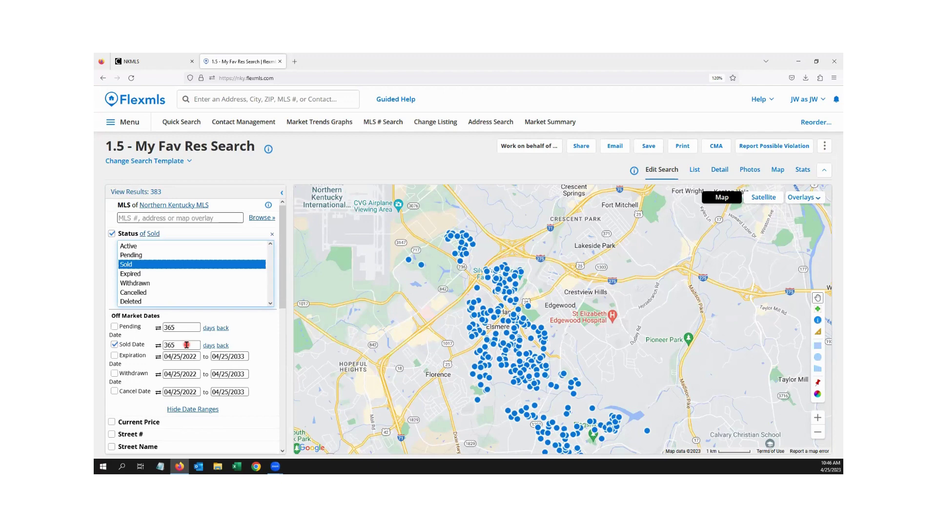
pyautogui.doubleClick(166, 344)
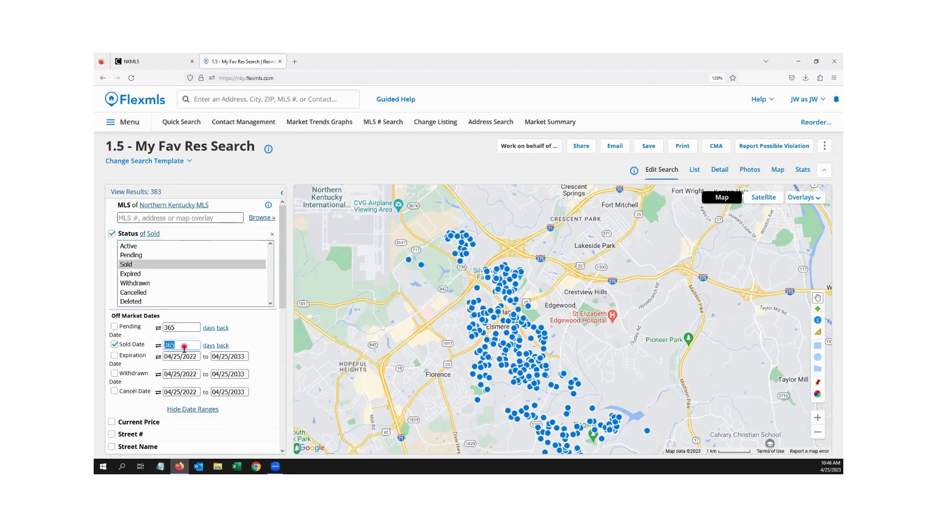
pyautogui.write('6')
pyautogui.click(209, 346)
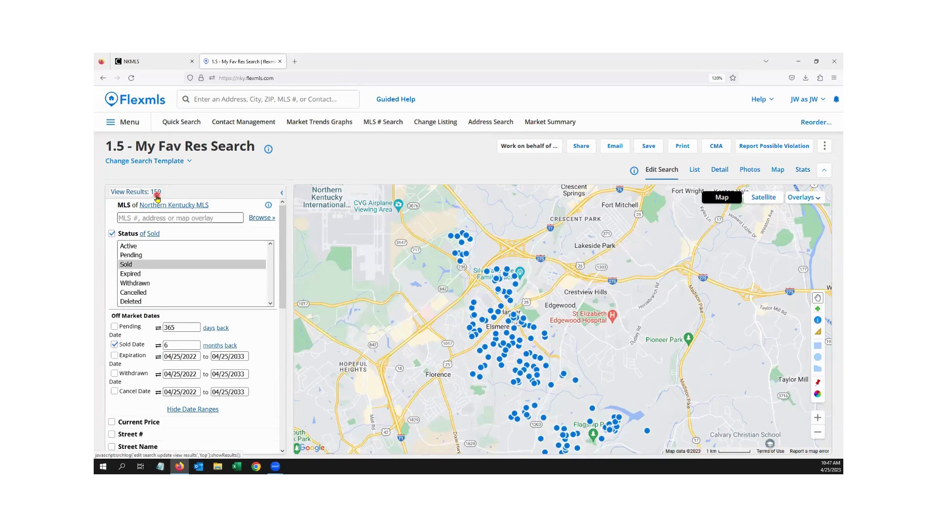
pyautogui.click(156, 197)
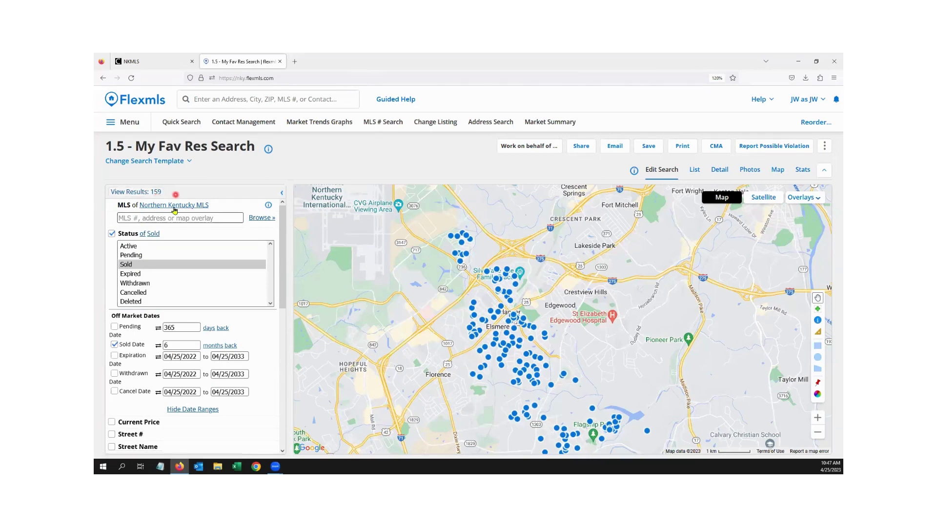
# Start a CMA from all search results and choose the Statistical CMA type with SqFt. as the average field.
pyautogui.click(715, 142)
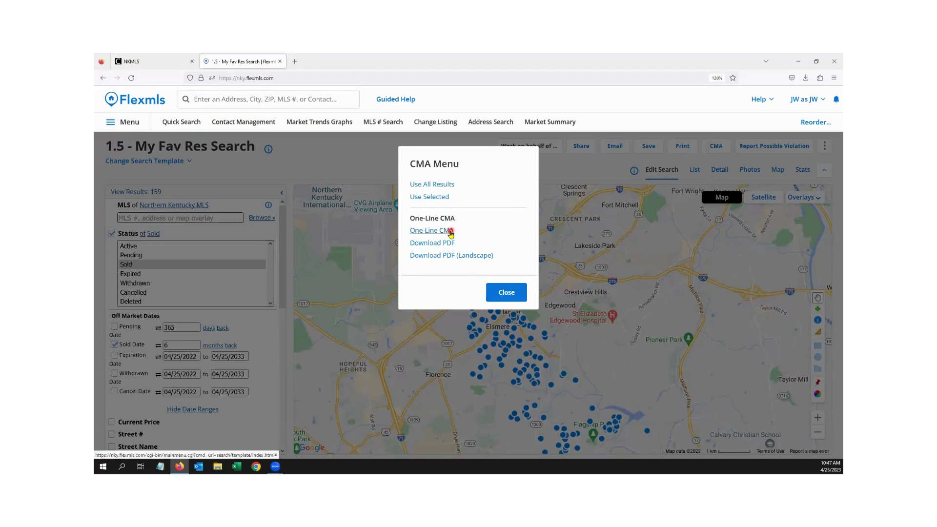
pyautogui.click(445, 185)
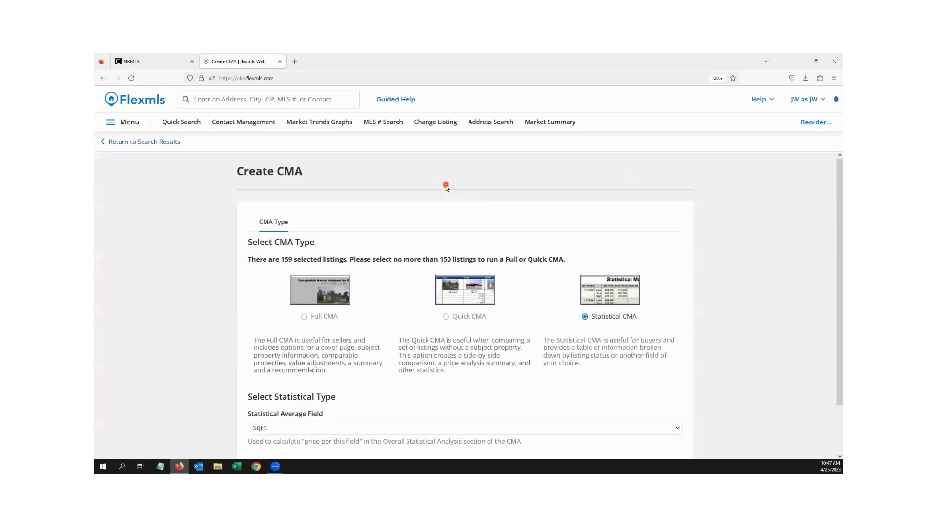
pyautogui.click(615, 317)
pyautogui.scroll(-2, 685, 274)
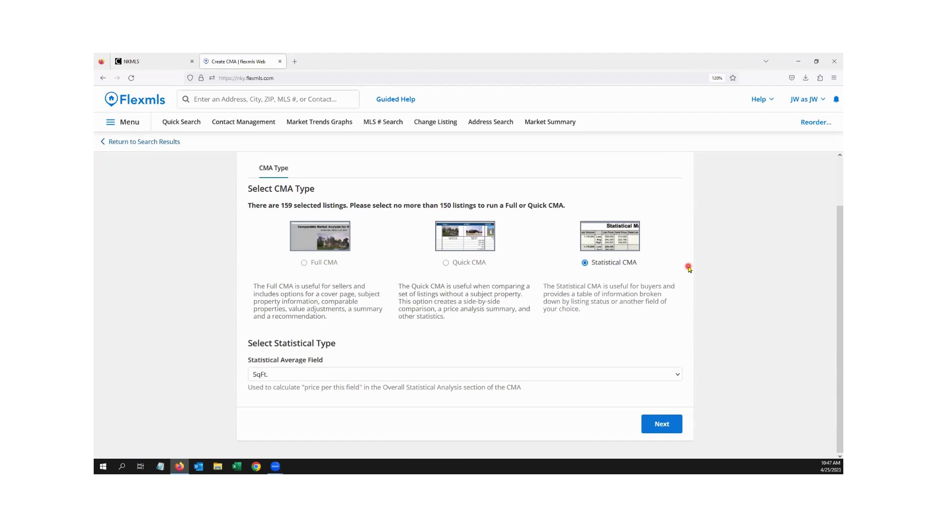
pyautogui.click(669, 426)
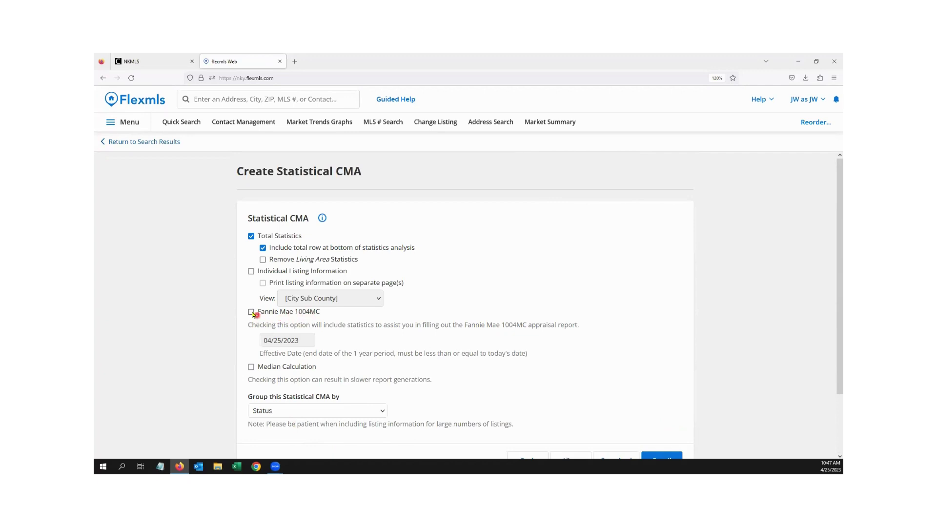
# Group the statistical CMA by Bedrooms with Median Calculation included, view the report and close it.
pyautogui.scroll(-1, 343, 347)
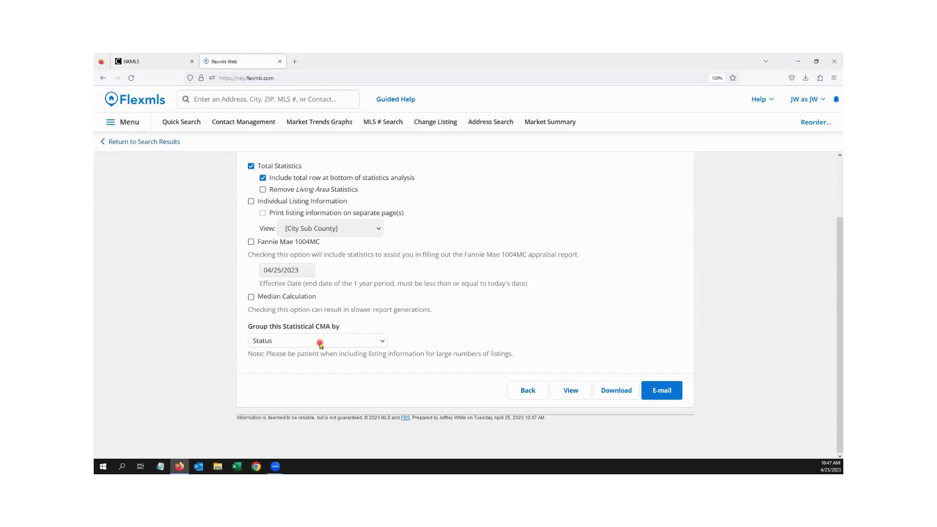
pyautogui.click(316, 342)
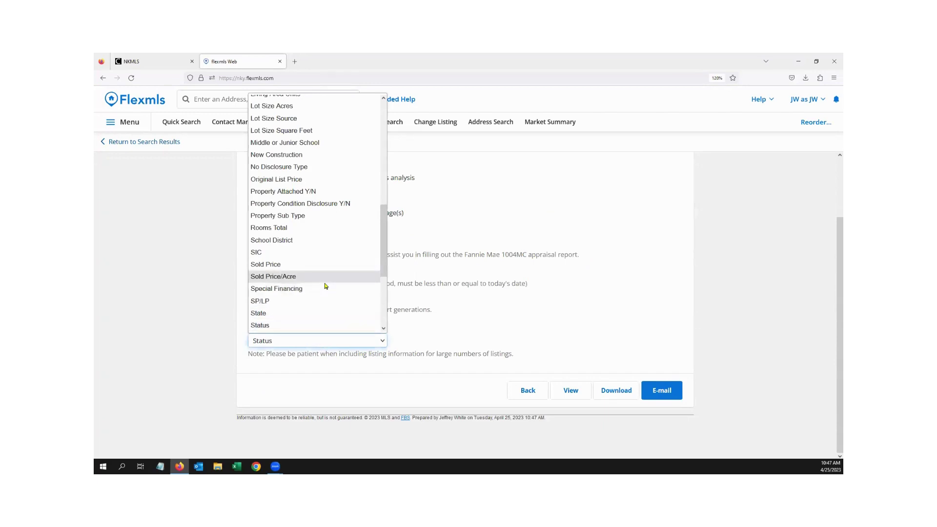
pyautogui.scroll(6, 326, 286)
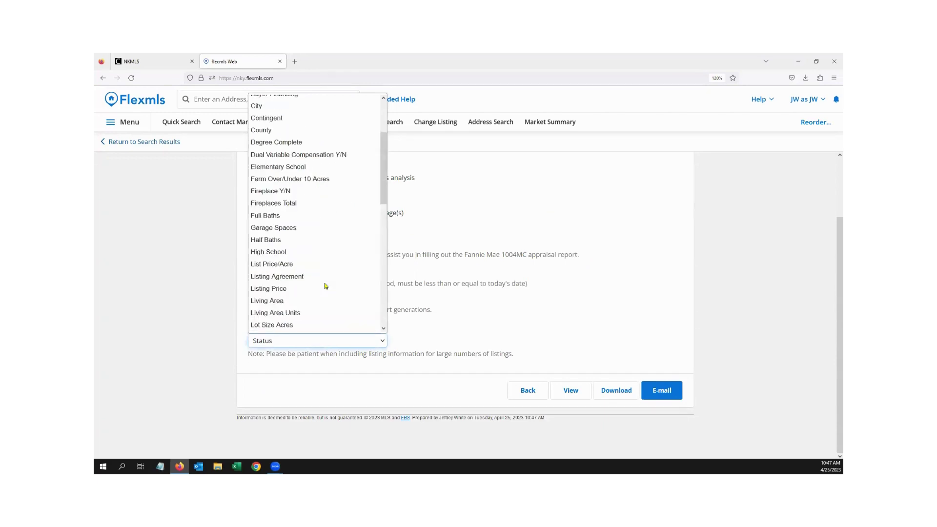
pyautogui.scroll(2, 326, 286)
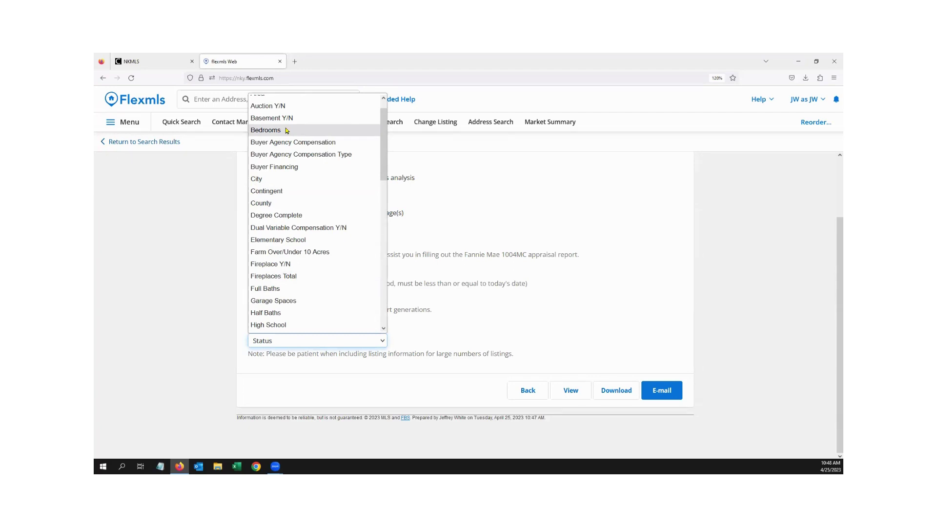
pyautogui.click(266, 130)
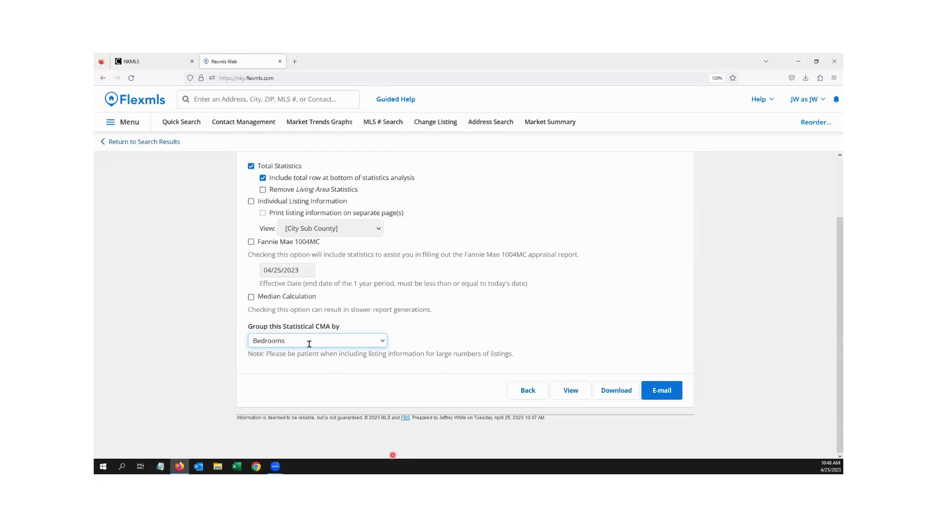
pyautogui.click(251, 298)
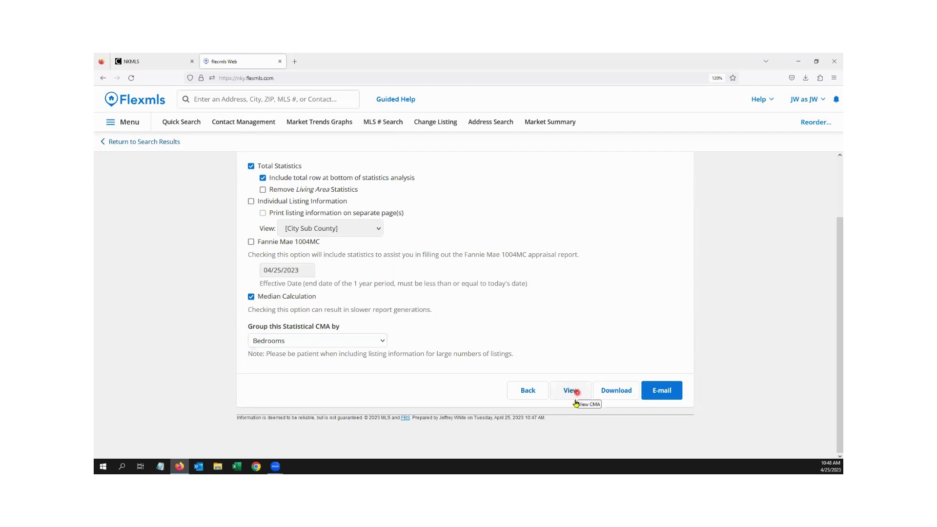
pyautogui.click(572, 390)
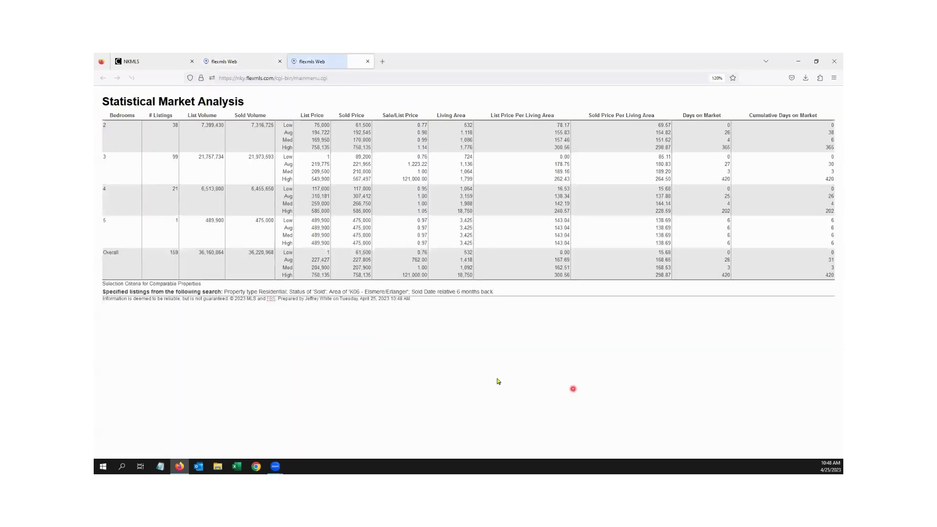
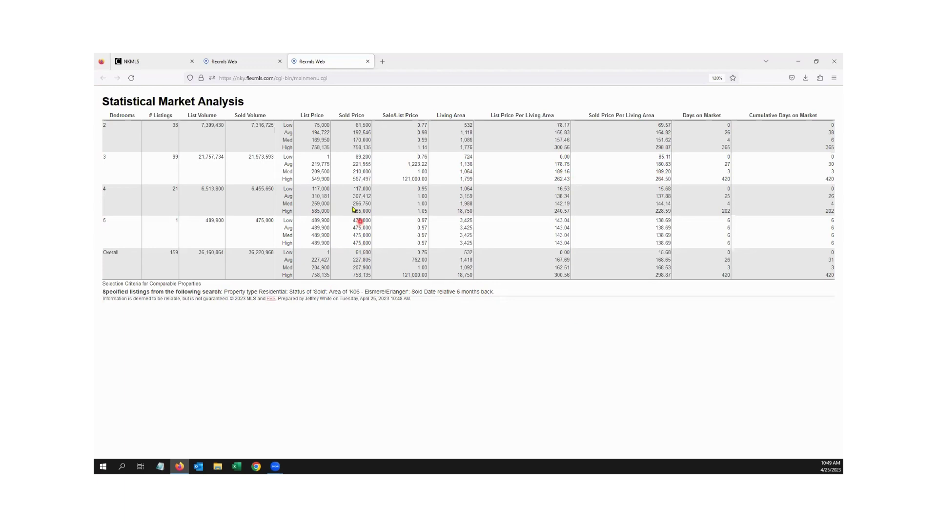
pyautogui.click(367, 62)
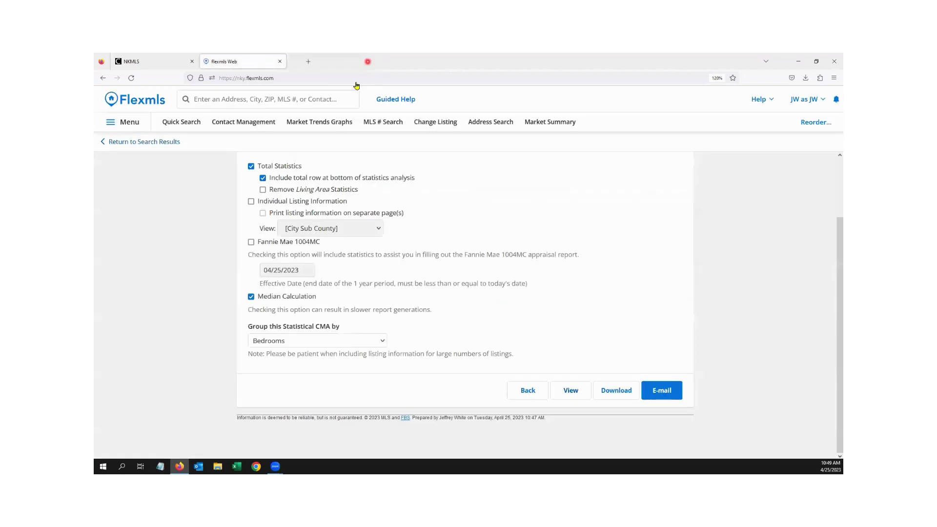
# Regroup the statistical CMA by Buyer Financing, view the resulting market analysis and close it.
pyautogui.click(368, 344)
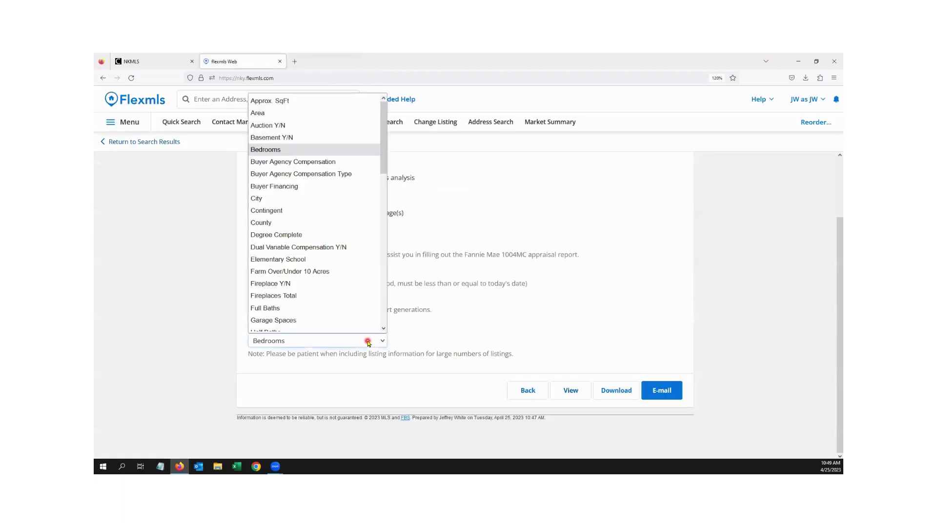
pyautogui.scroll(-1, 341, 302)
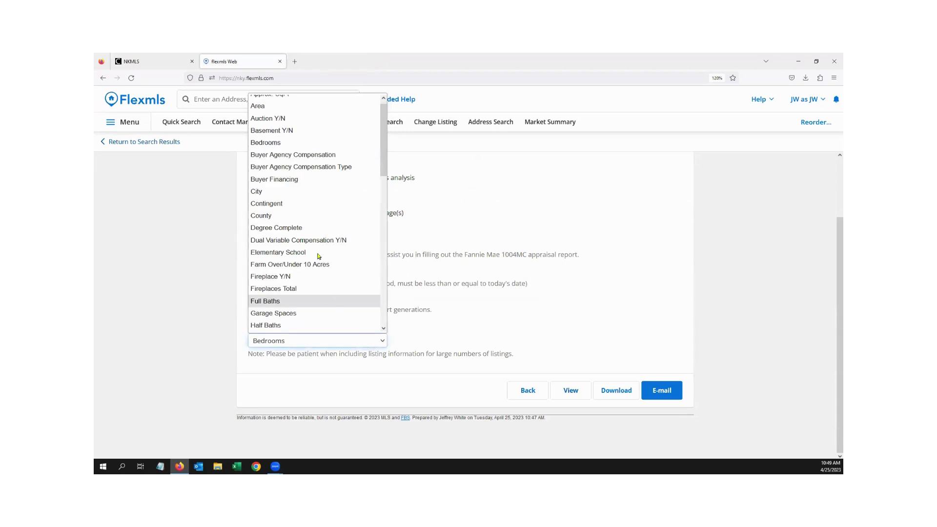
pyautogui.click(292, 179)
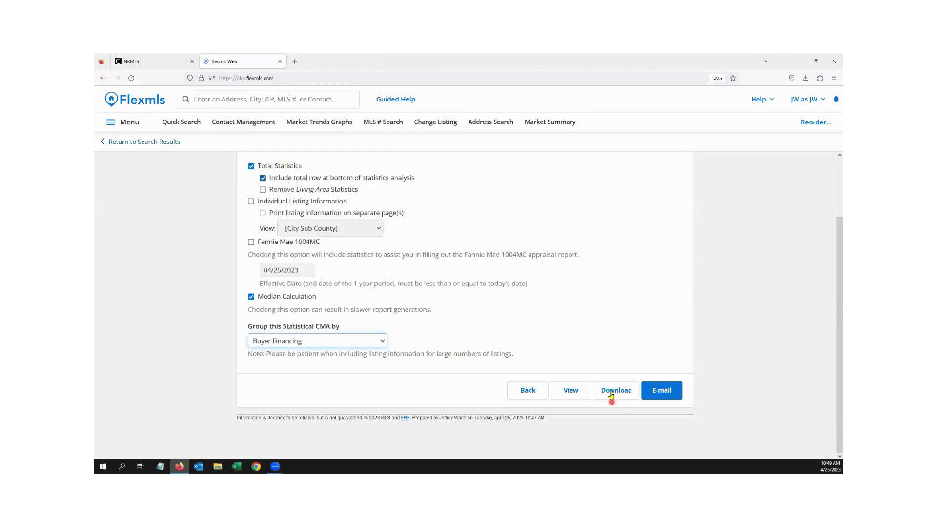
pyautogui.click(575, 391)
pyautogui.click(575, 391)
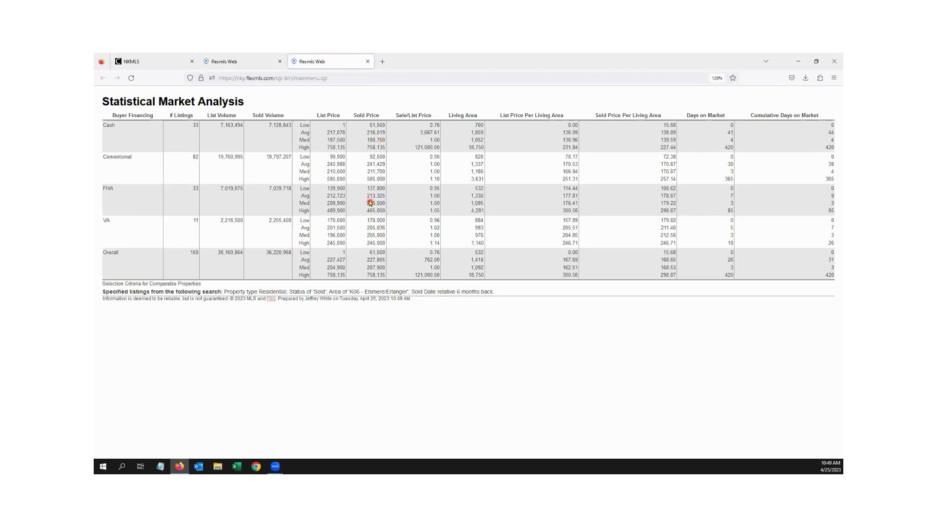
pyautogui.click(368, 61)
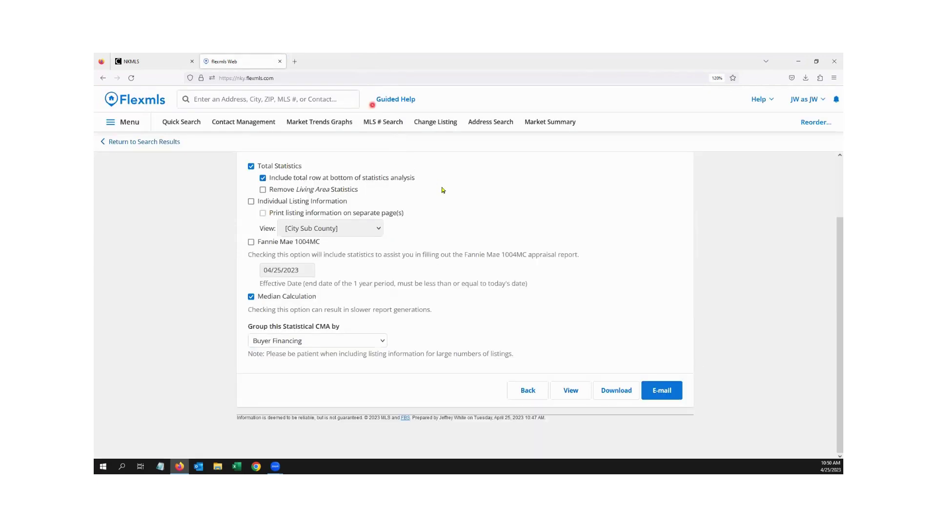
# Regroup the statistical CMA by Garage Spaces, view the resulting market analysis and close it.
pyautogui.click(343, 340)
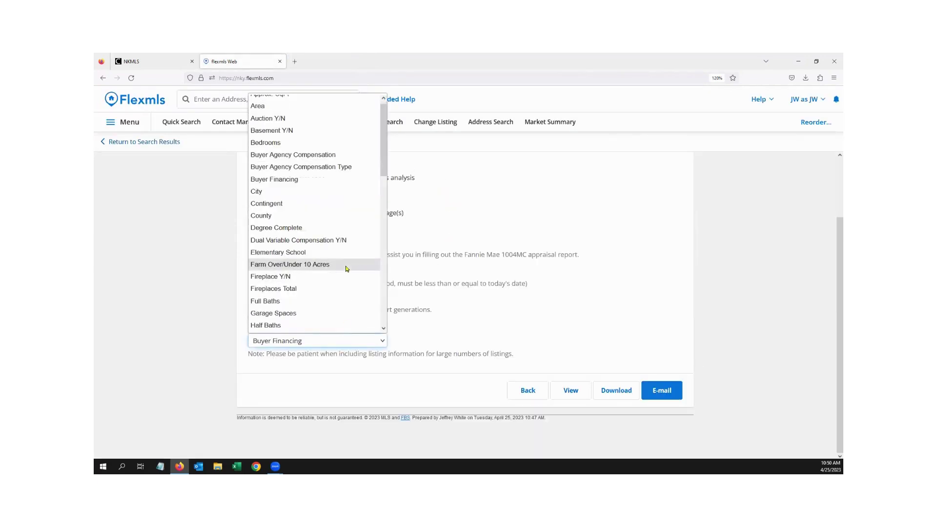
pyautogui.click(304, 313)
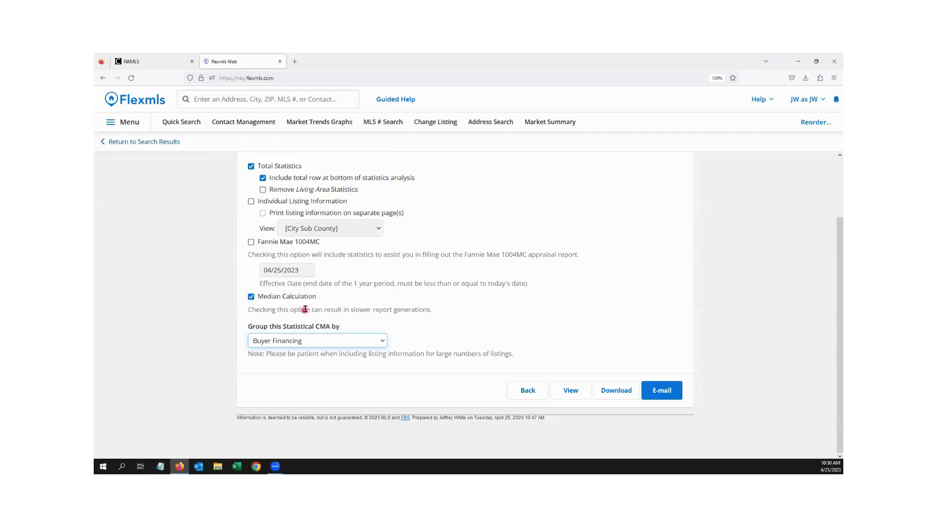
pyautogui.click(571, 392)
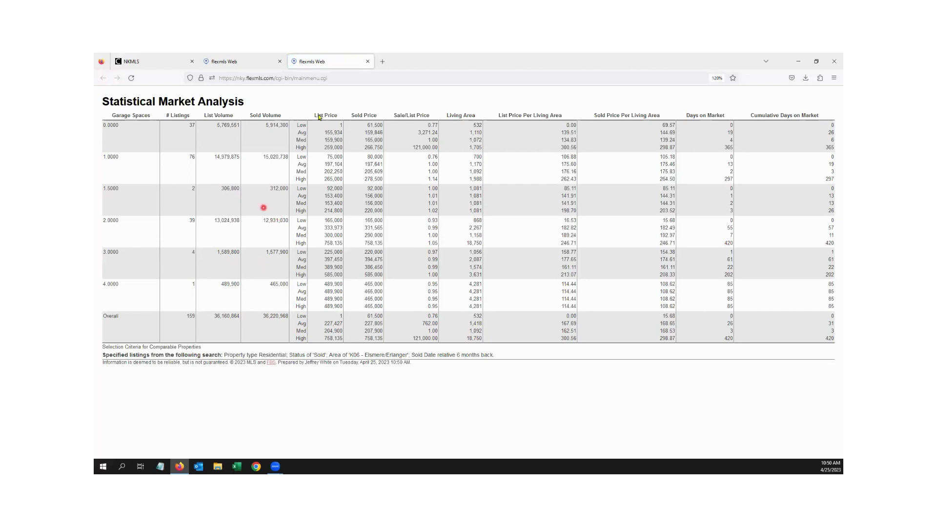
pyautogui.click(368, 62)
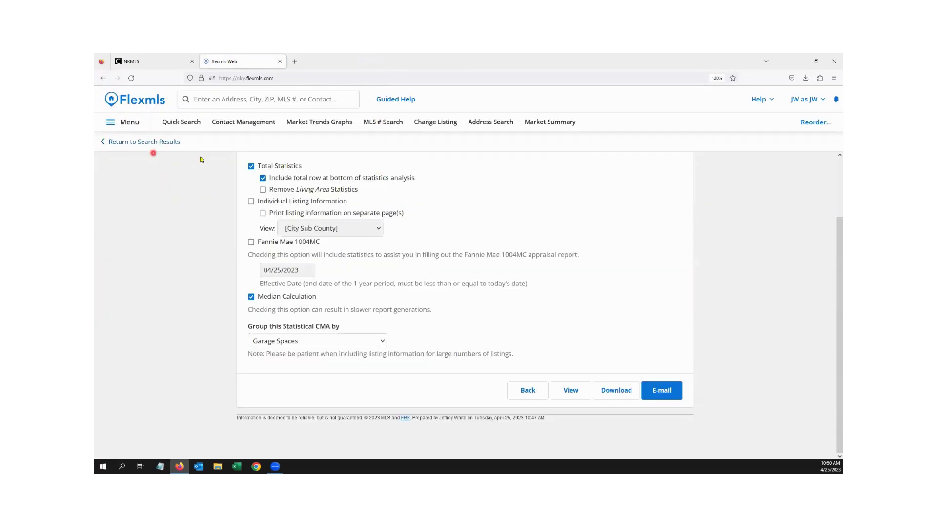
# Start a new quick search and limit its area to K09 - Florence.
pyautogui.click(187, 123)
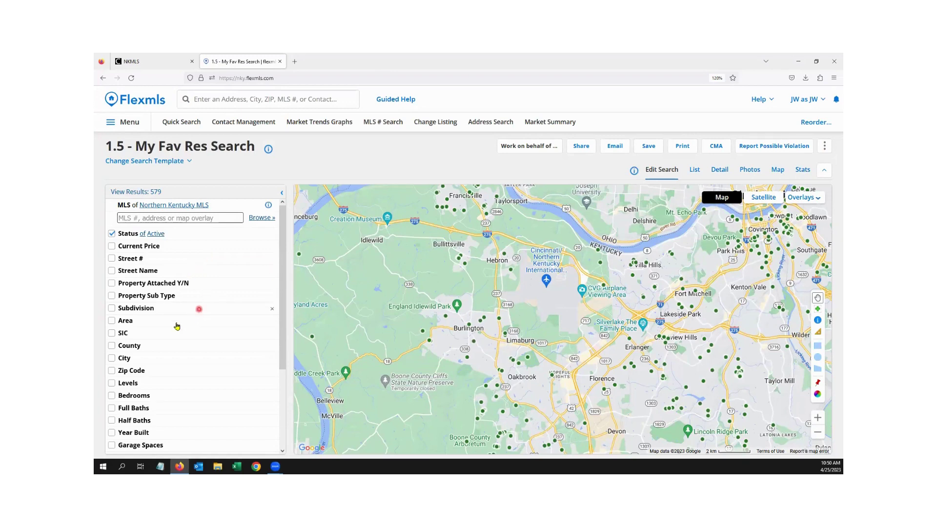
pyautogui.click(134, 321)
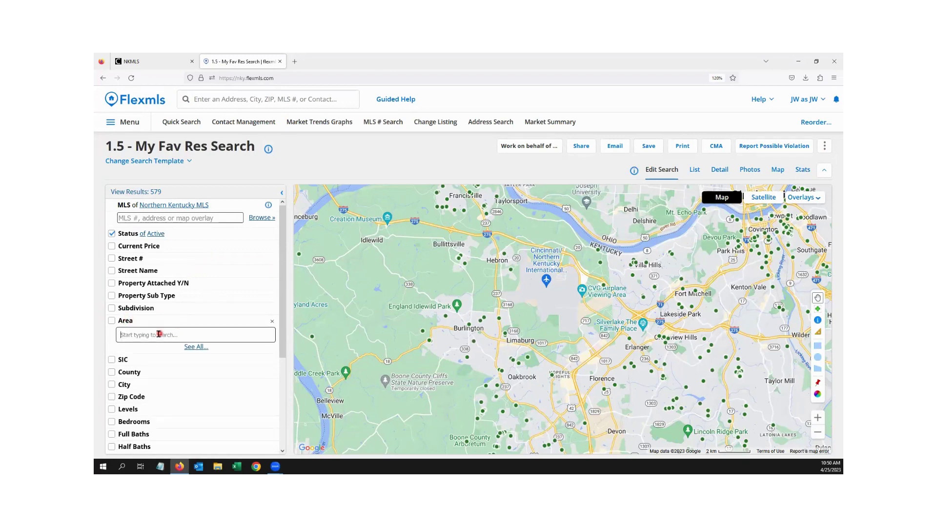
pyautogui.write('flore')
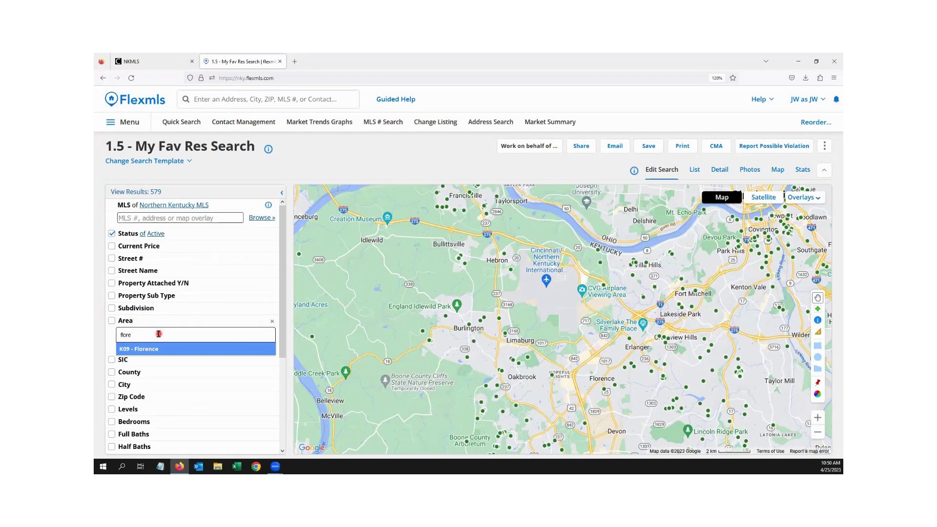
pyautogui.click(153, 348)
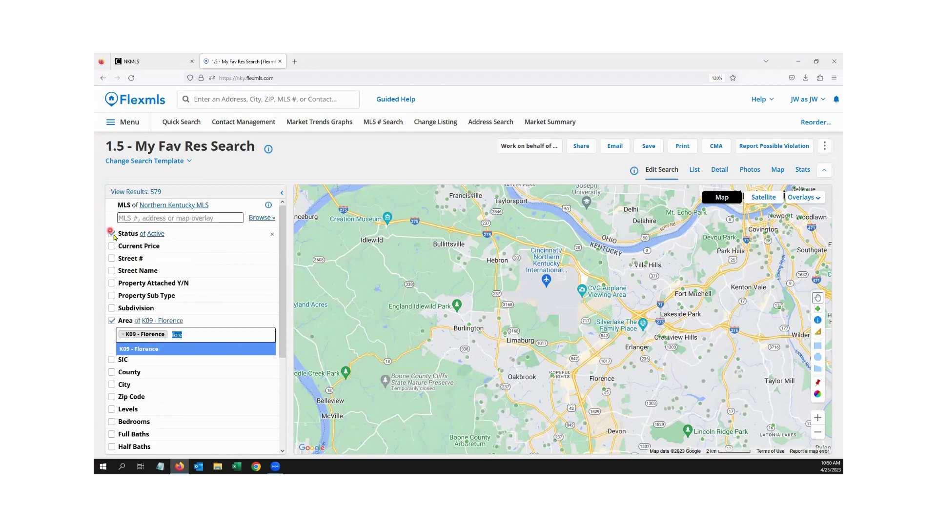
# Set the Florence search to Sold status only, with a sold date range of 6 months back.
pyautogui.click(112, 234)
pyautogui.click(177, 266)
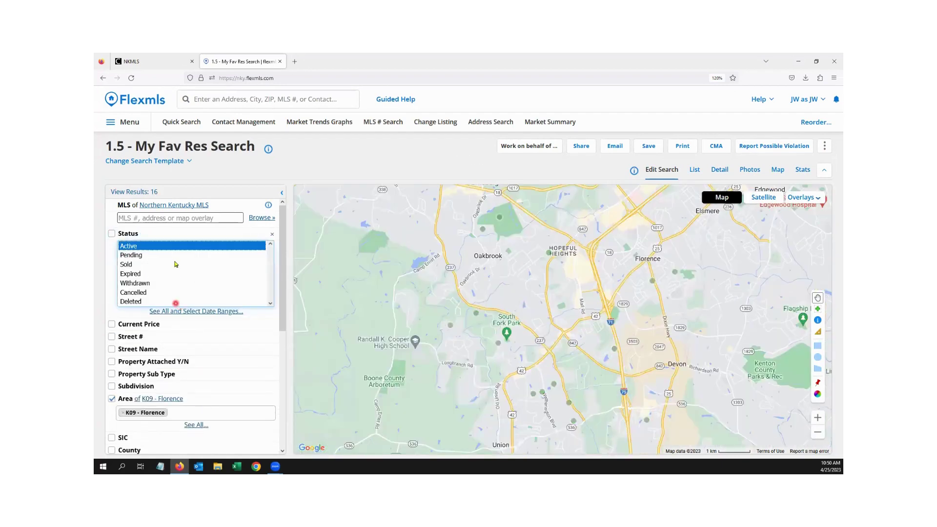
pyautogui.click(141, 265)
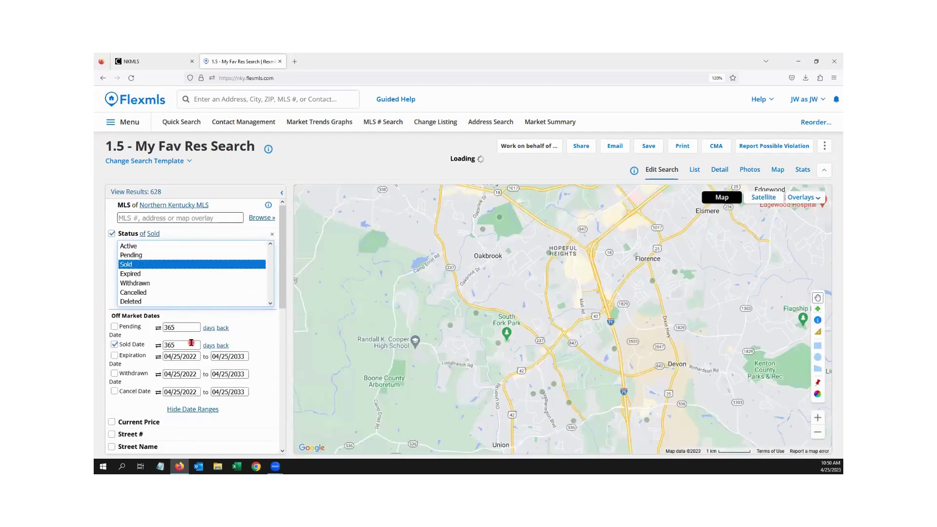
pyautogui.moveTo(174, 345); pyautogui.dragTo(168, 345)
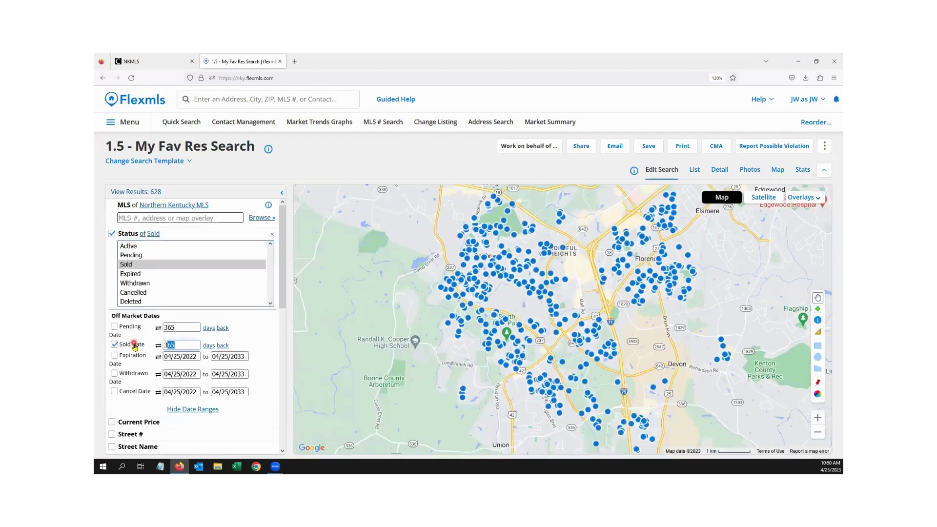
pyautogui.write('6')
pyautogui.click(220, 345)
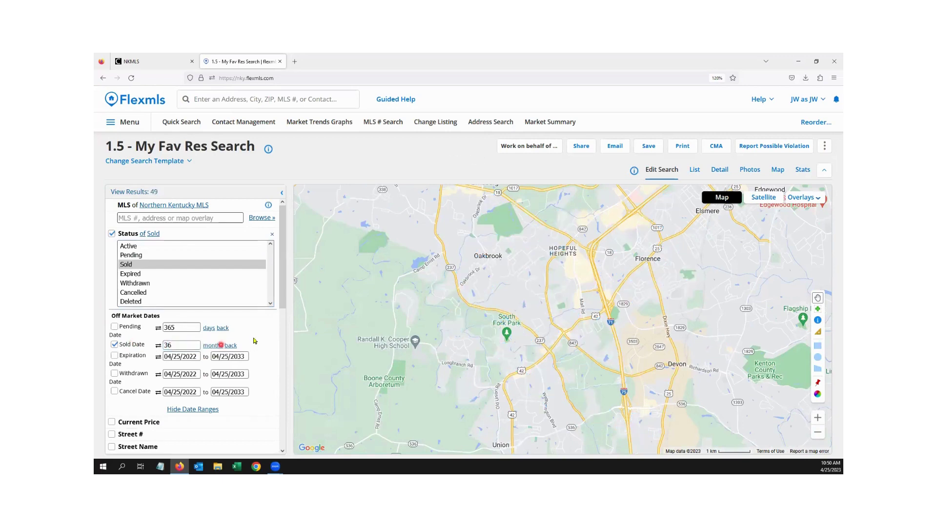
pyautogui.click(276, 347)
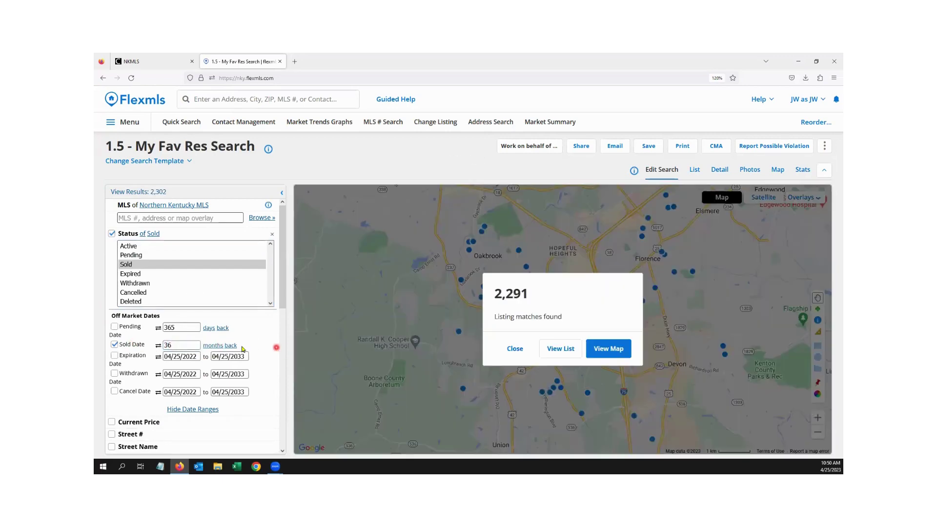
pyautogui.click(131, 341)
pyautogui.write('6')
pyautogui.click(281, 343)
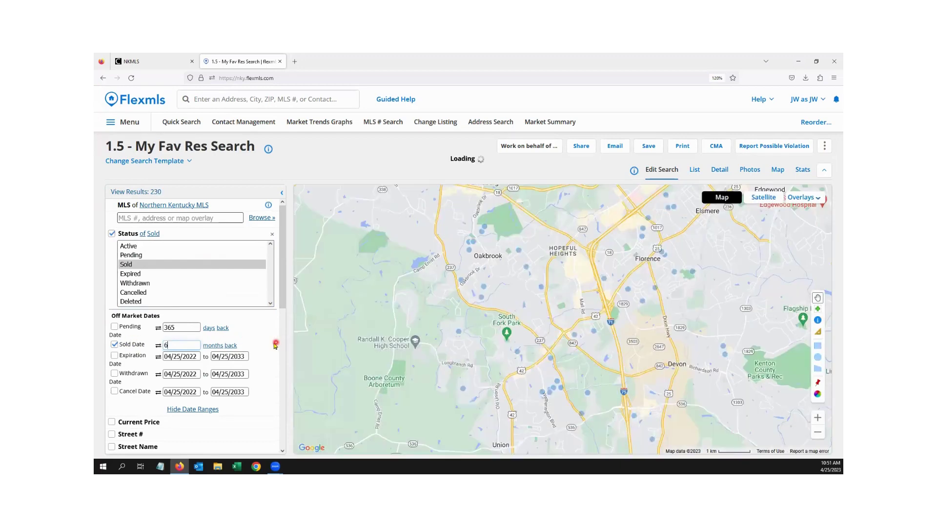
pyautogui.click(252, 345)
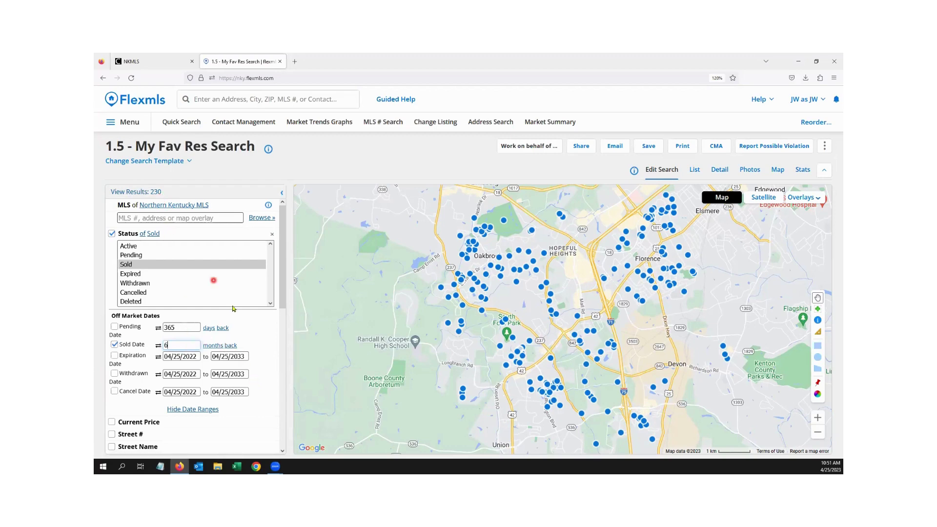
# Create a CMA from all Florence search results as a Statistical CMA with SqFt. as the average field.
pyautogui.scroll(-3, 233, 309)
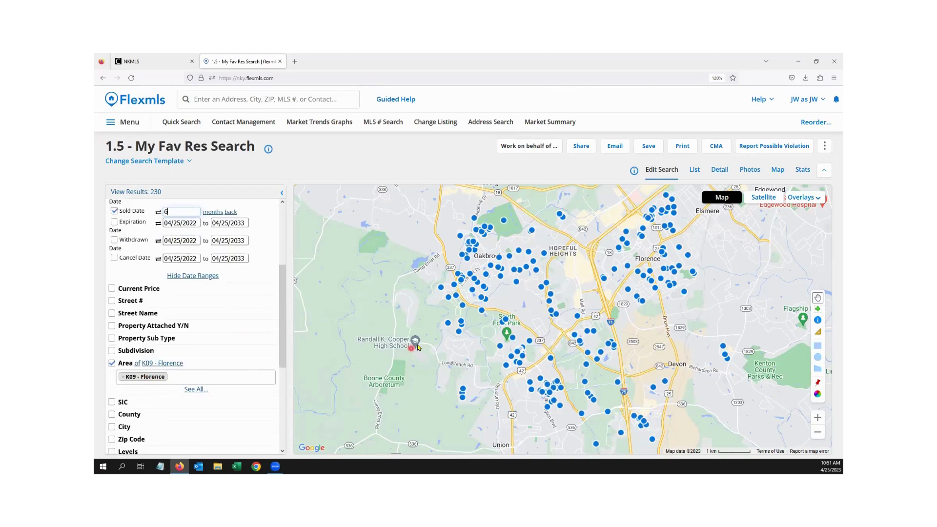
pyautogui.scroll(2, 418, 347)
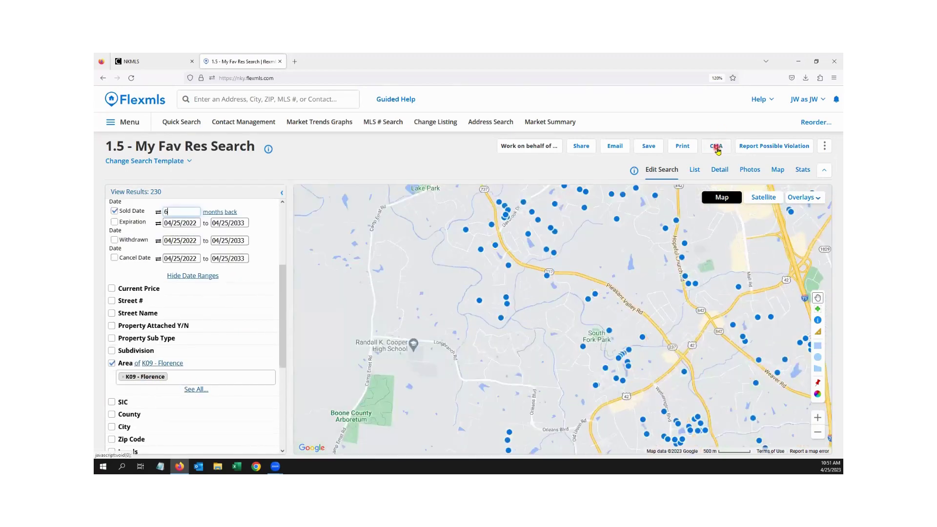
pyautogui.click(716, 147)
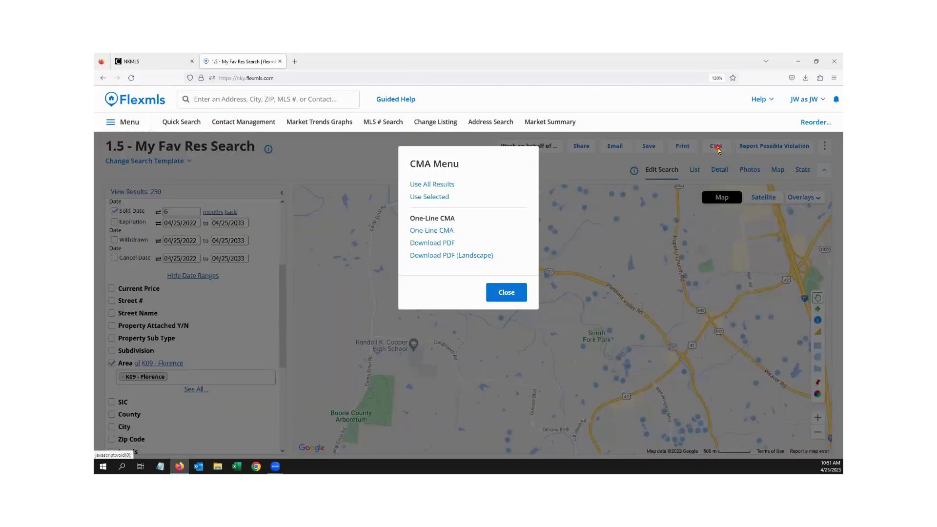
pyautogui.click(516, 234)
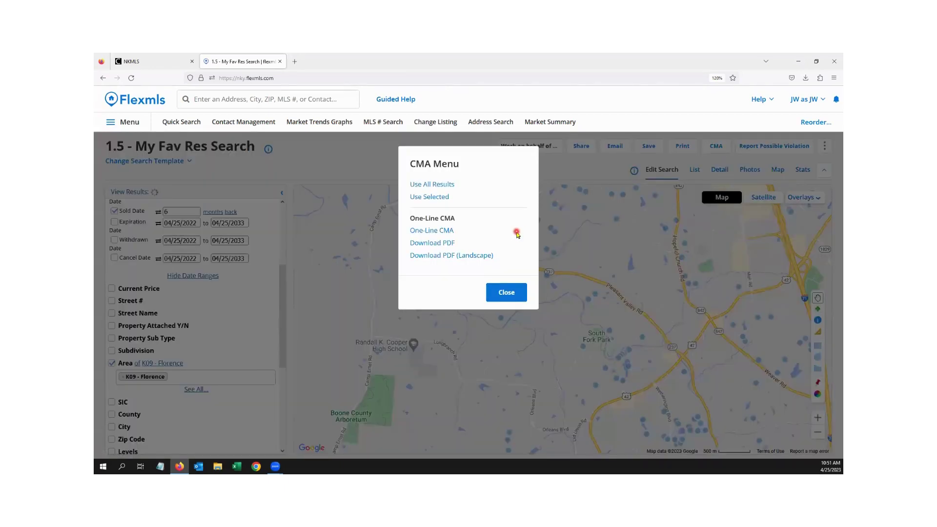
pyautogui.click(440, 186)
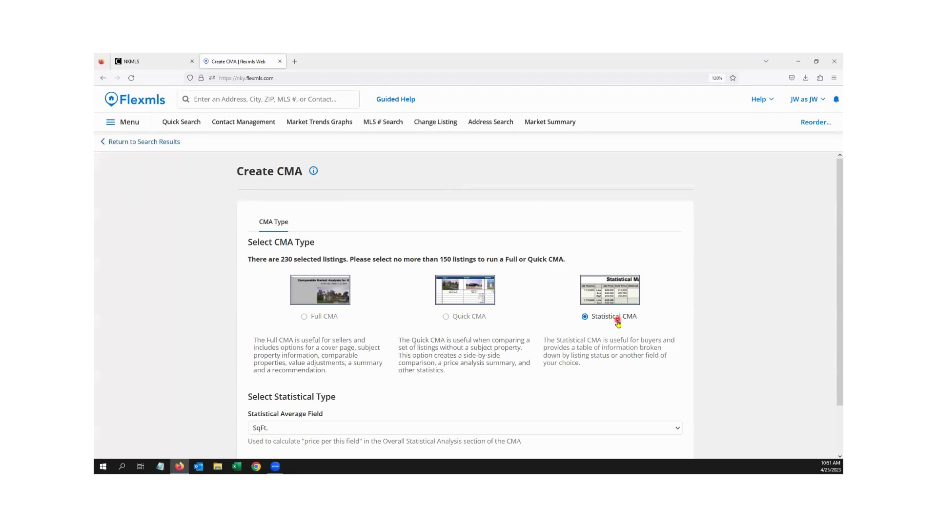
pyautogui.scroll(-2, 617, 324)
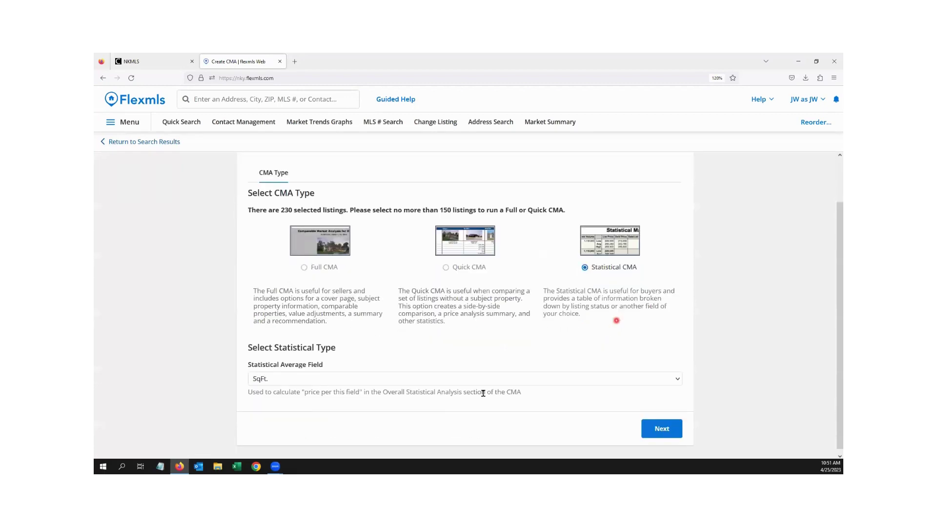
pyautogui.click(662, 426)
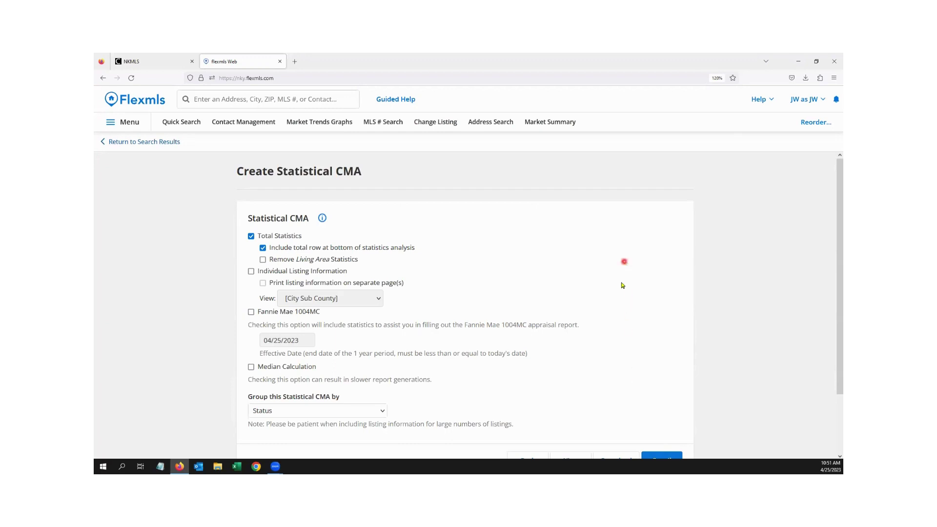
# Include Median Calculation, group the Florence statistical CMA by New Construction, view the report and close it.
pyautogui.scroll(-2, 623, 286)
pyautogui.click(251, 297)
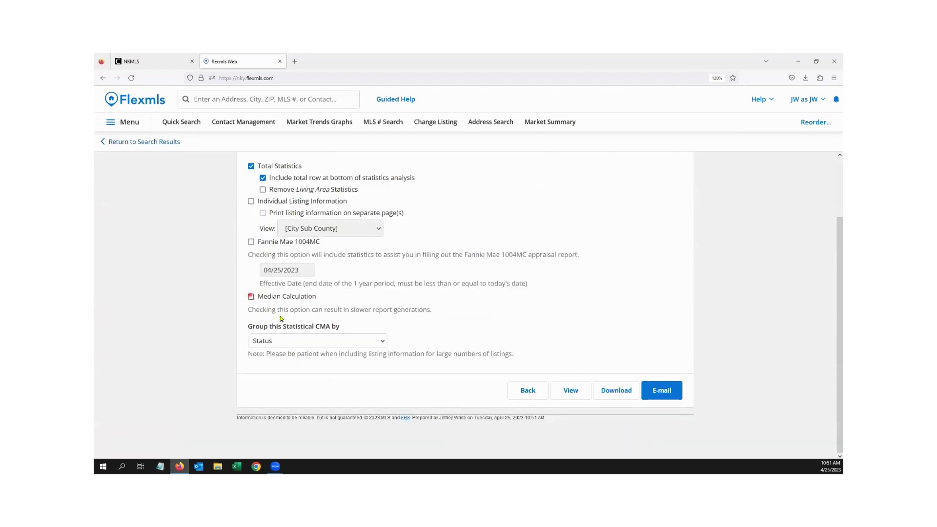
pyautogui.click(355, 341)
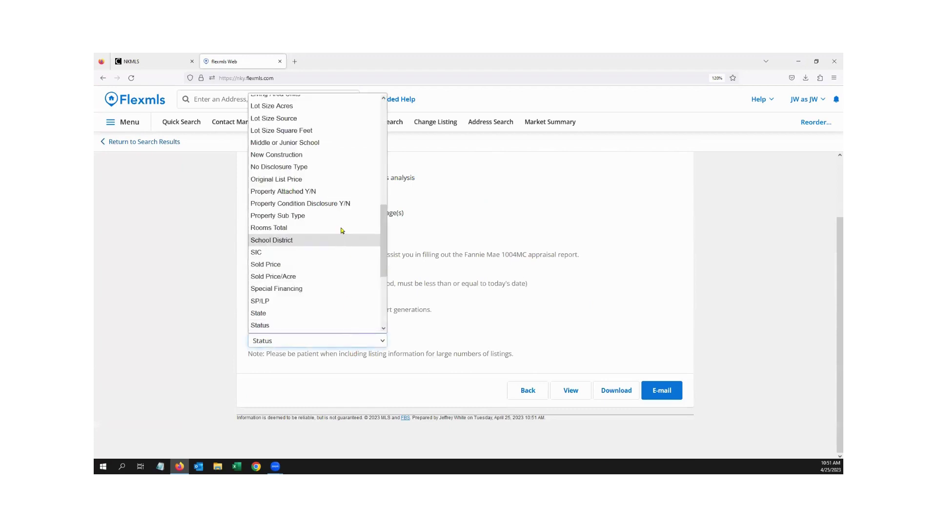
pyautogui.scroll(4, 341, 230)
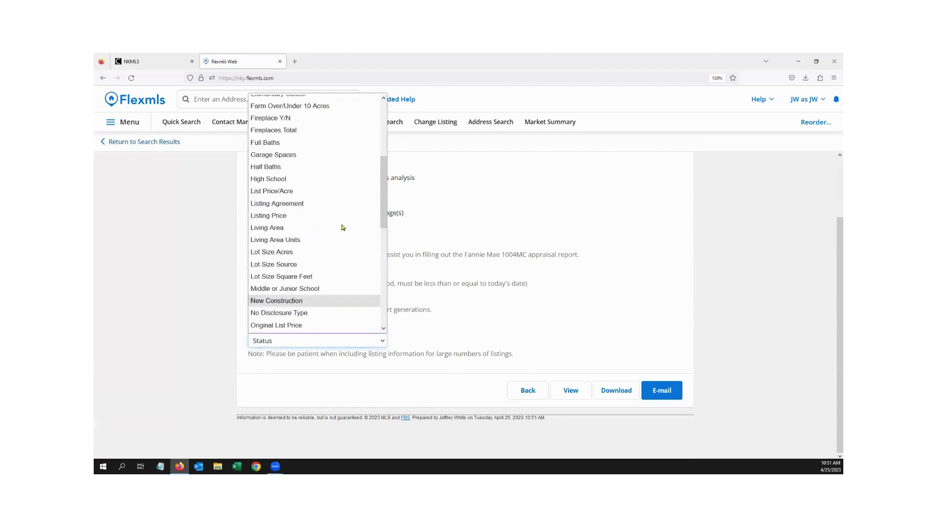
pyautogui.click(297, 301)
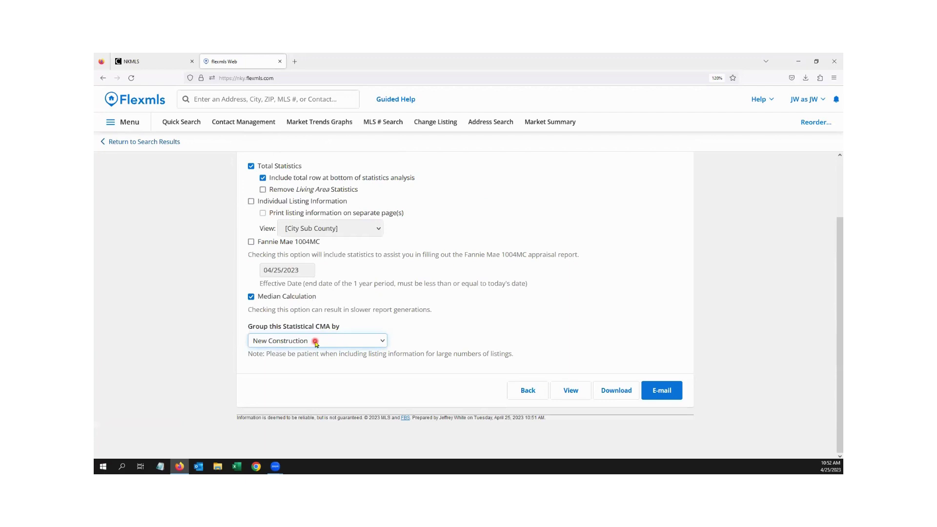
pyautogui.click(572, 416)
pyautogui.click(571, 391)
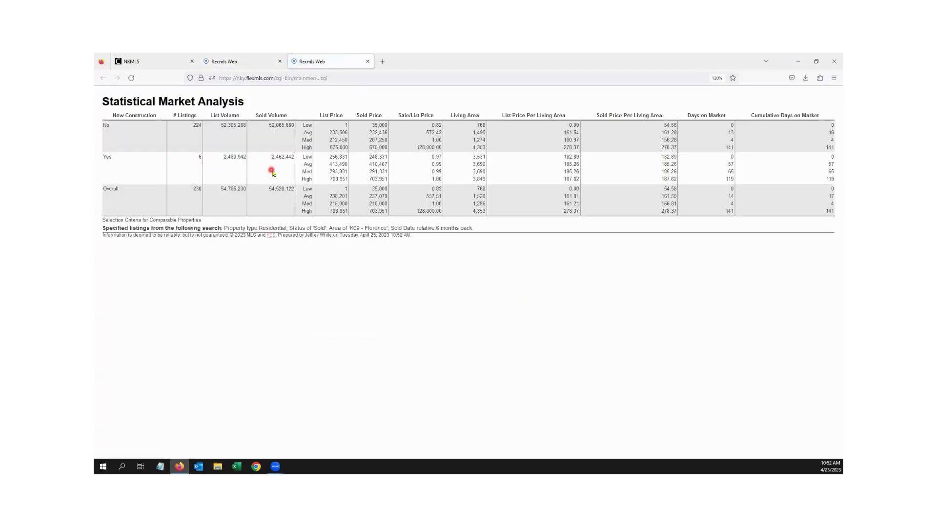
pyautogui.click(368, 62)
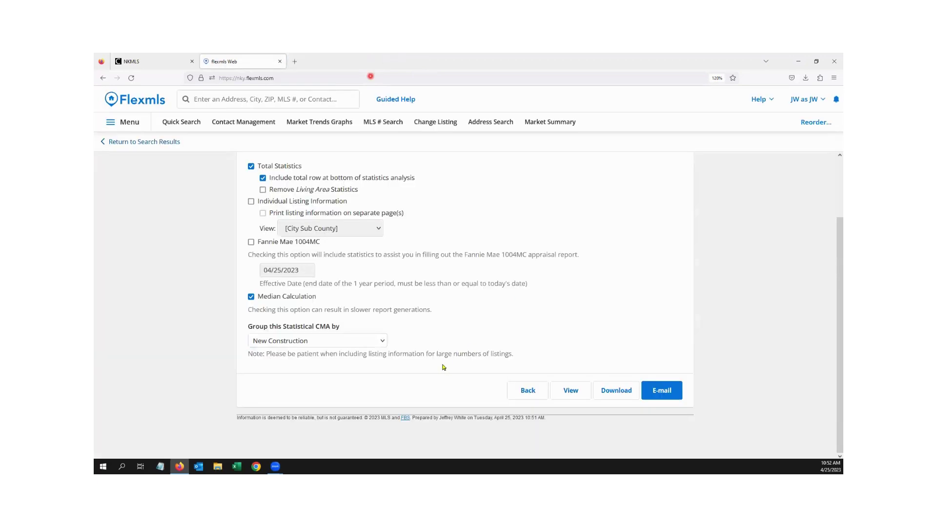
# Regroup the Florence statistical CMA by Bedrooms, view the resulting market analysis and close it.
pyautogui.click(323, 340)
pyautogui.scroll(2, 324, 230)
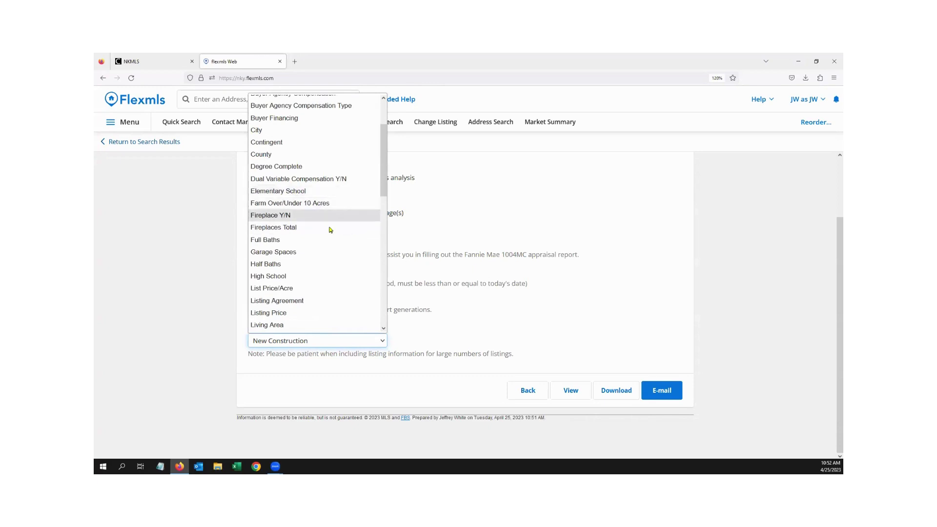
pyautogui.scroll(2, 330, 229)
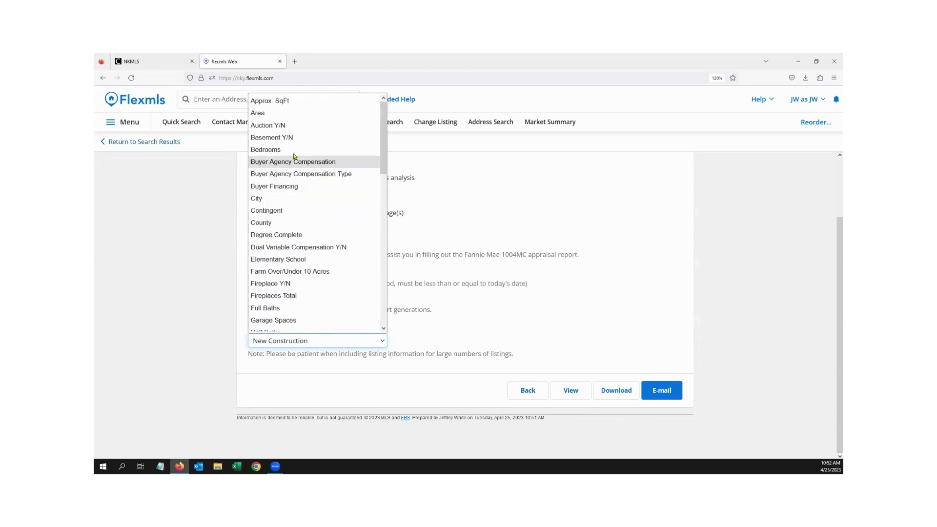
pyautogui.click(277, 151)
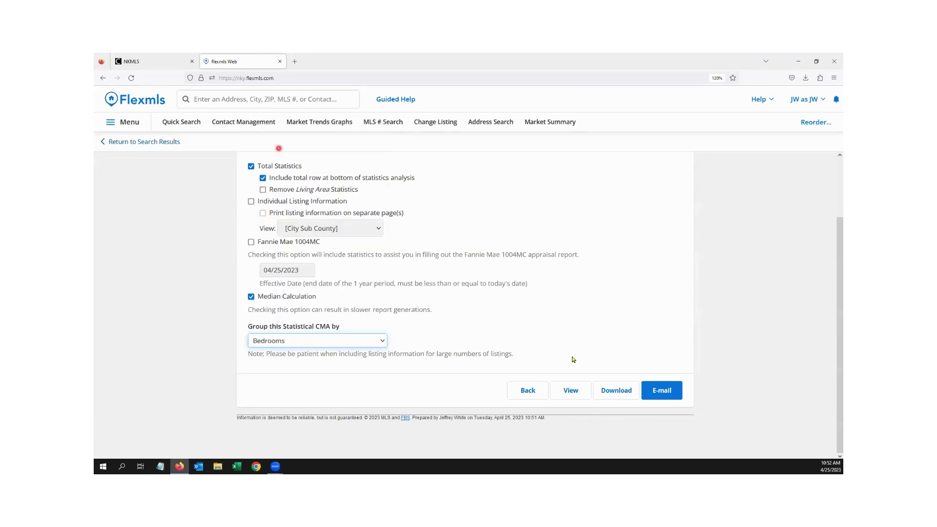
pyautogui.click(571, 391)
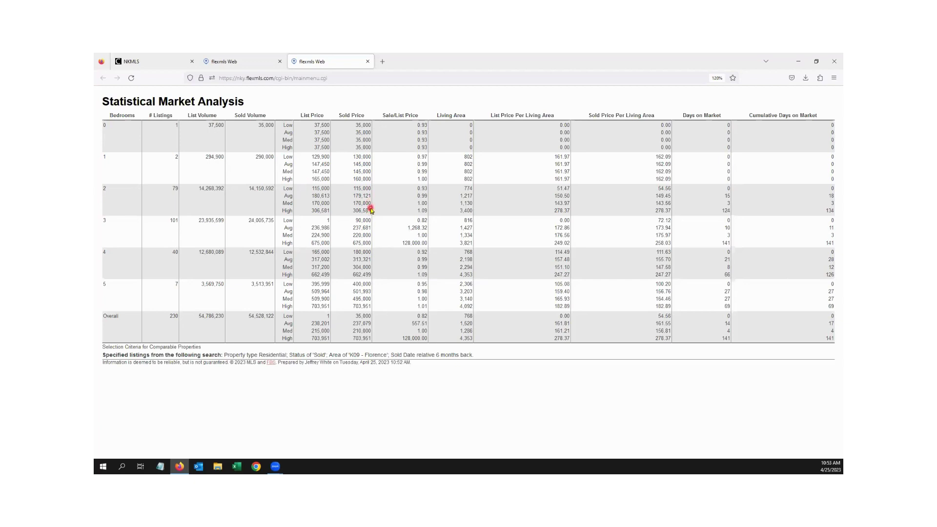
pyautogui.click(368, 61)
# Regroup the Florence statistical CMA by Property Sub Type and view the resulting report.
pyautogui.click(337, 342)
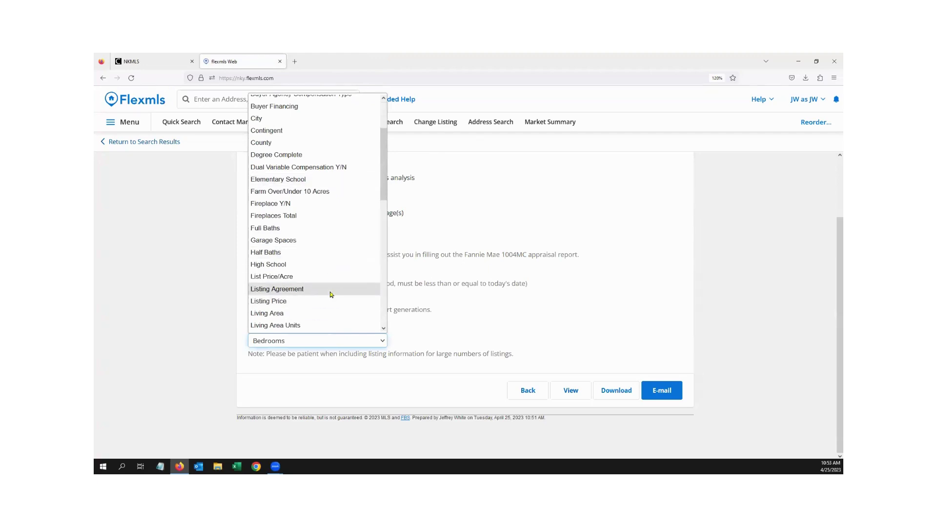
pyautogui.scroll(-2, 331, 295)
pyautogui.scroll(-4, 330, 294)
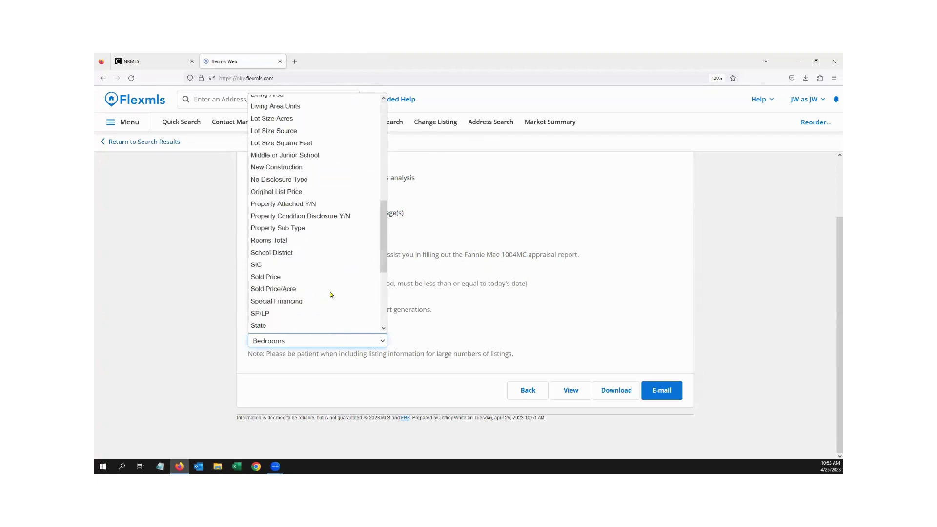
pyautogui.scroll(-2, 330, 295)
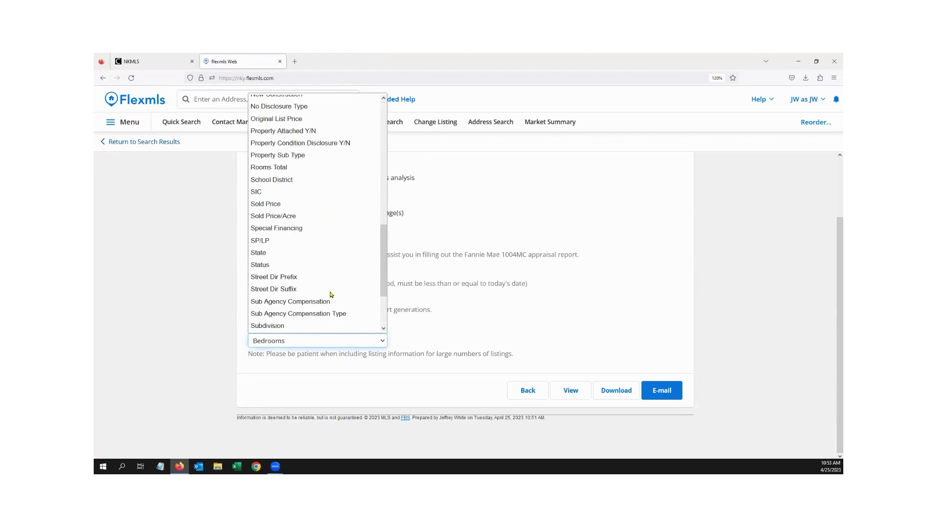
pyautogui.click(293, 168)
pyautogui.click(382, 341)
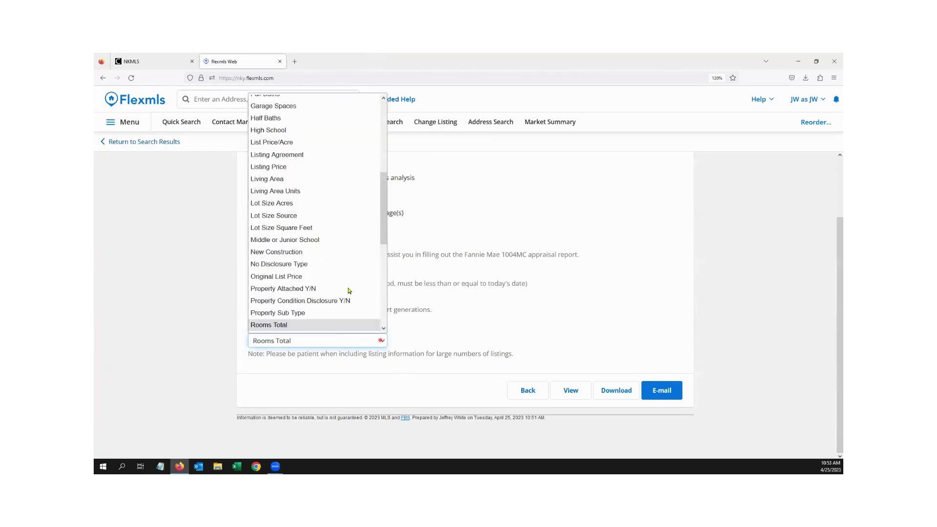
pyautogui.click(308, 313)
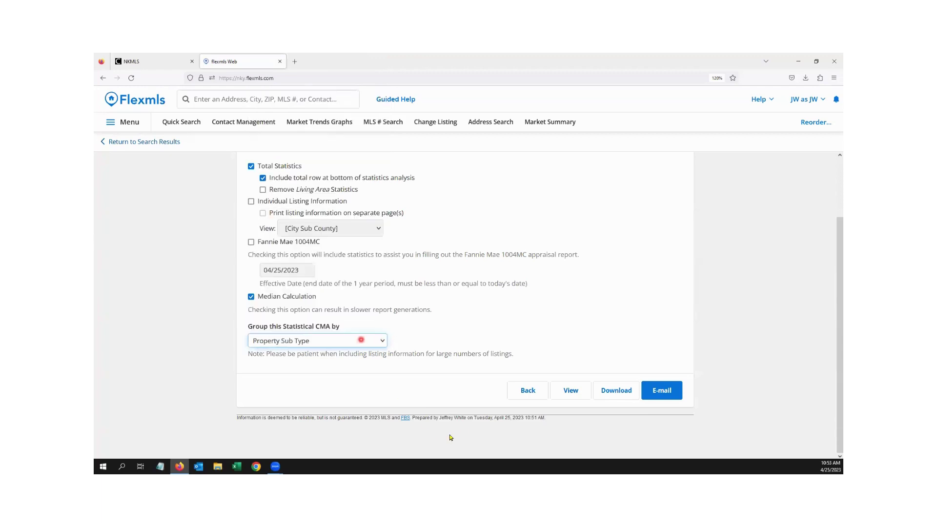
pyautogui.click(579, 393)
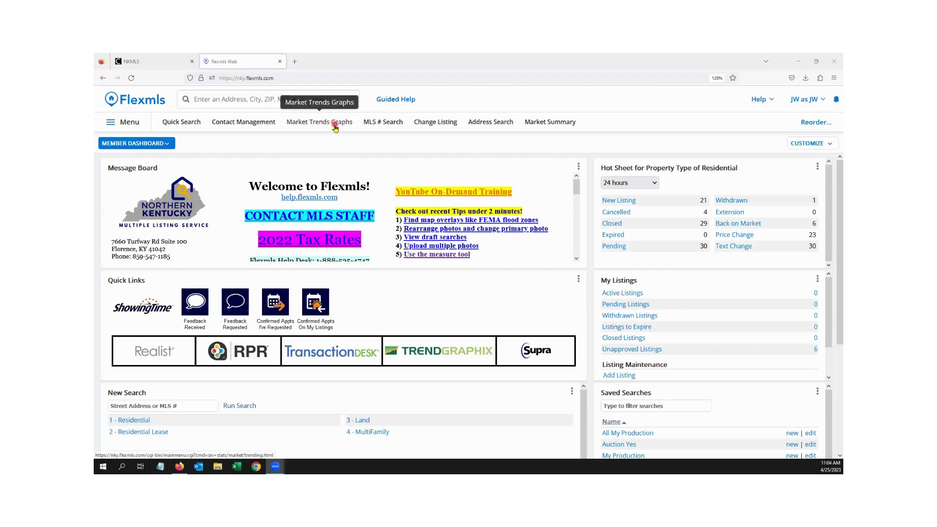
# Remove Market Trends Graphs from the favorites and add it back so it moves to the end of the shortcuts.
pyautogui.click(133, 130)
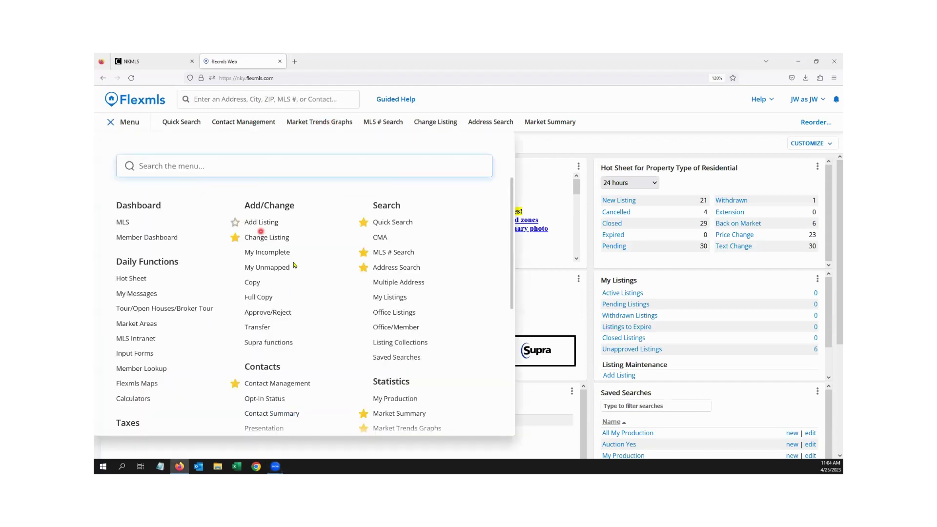
pyautogui.scroll(-3, 295, 263)
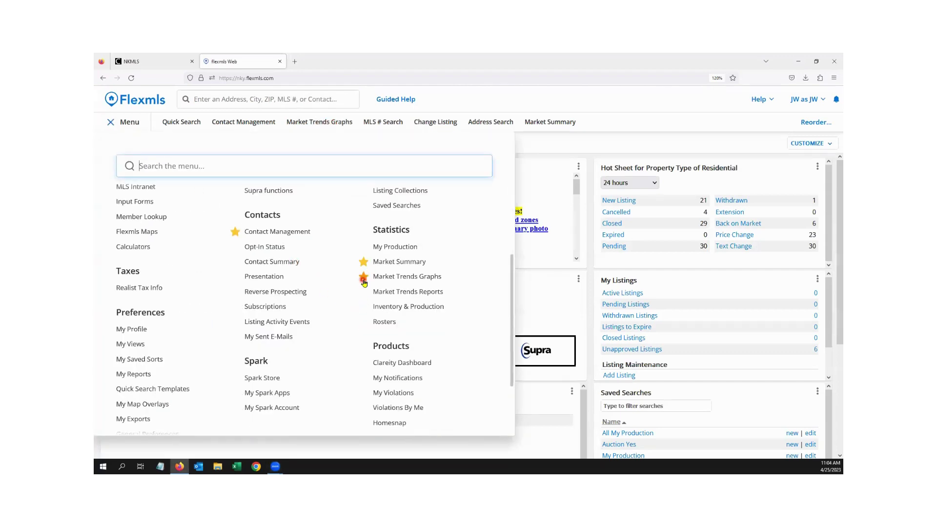
pyautogui.click(364, 278)
pyautogui.click(363, 280)
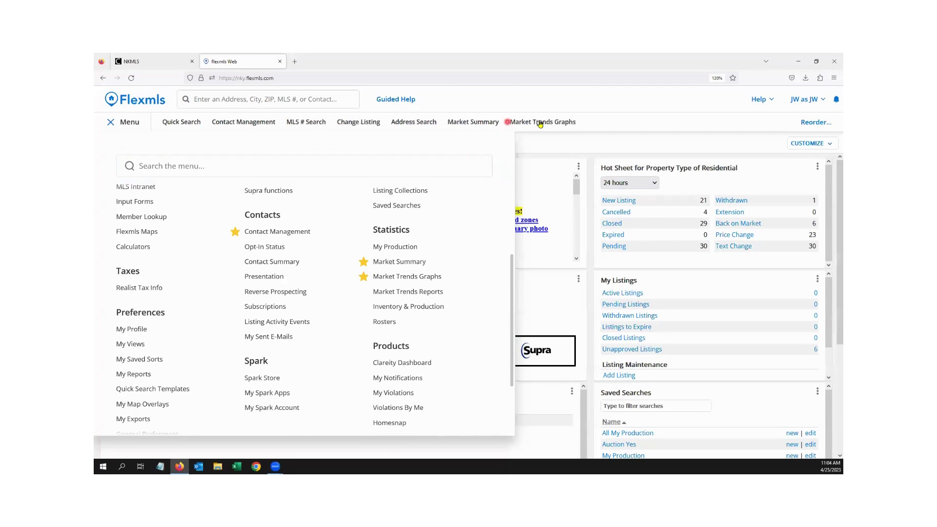
pyautogui.click(125, 128)
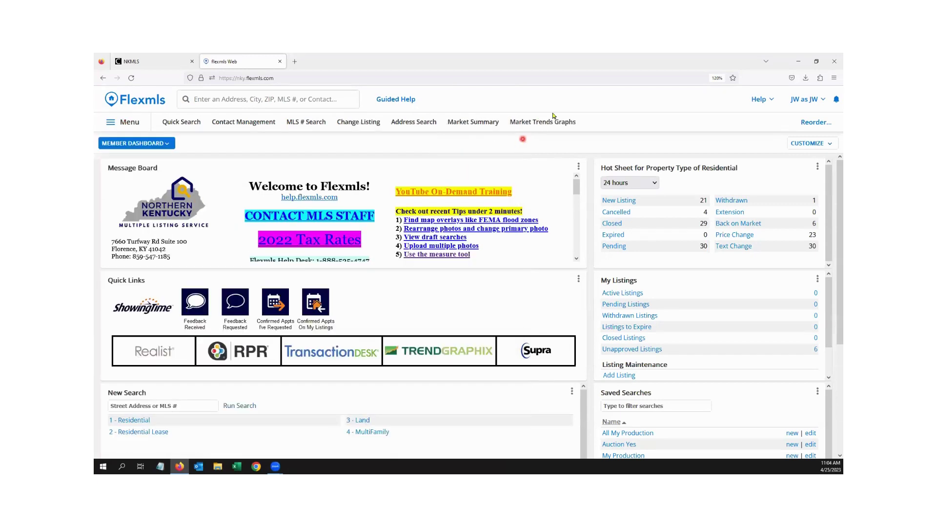
# Search for "market" and open Market Trends Graphs from the matching menu items.
pyautogui.click(289, 100)
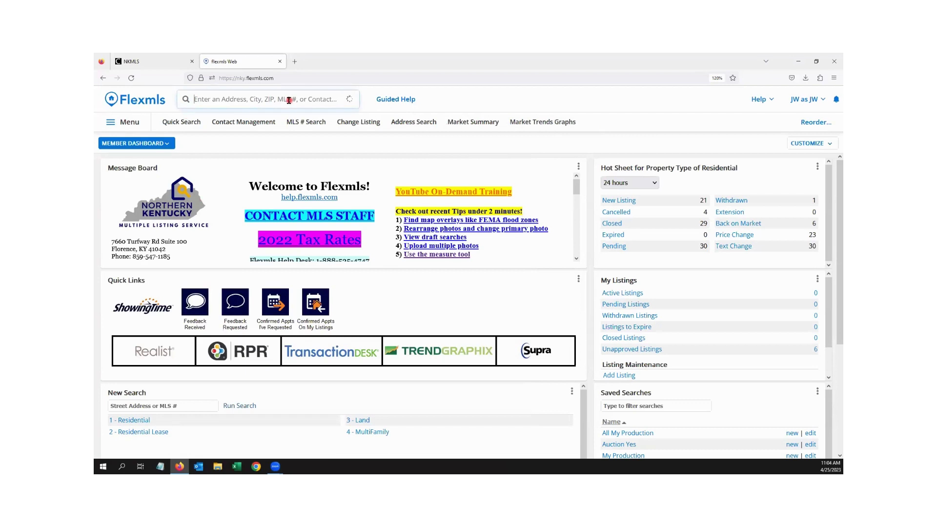
pyautogui.write('market')
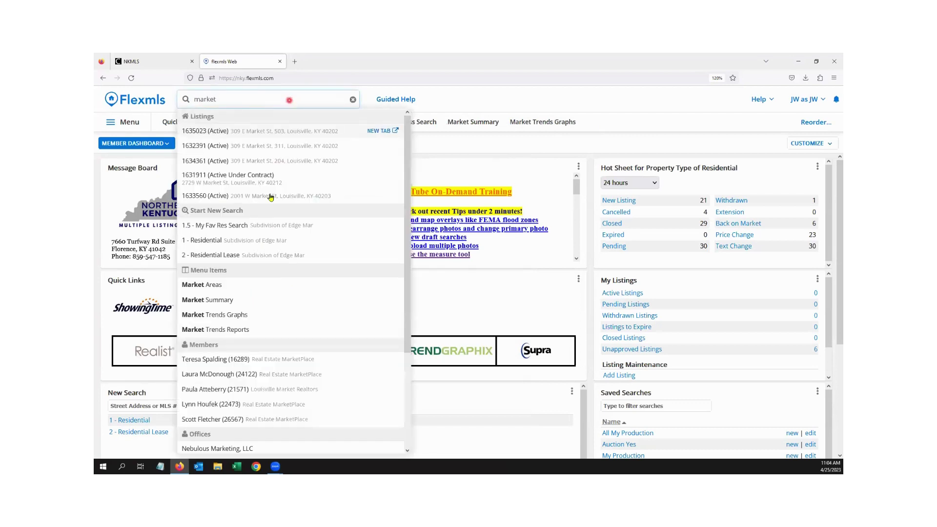
pyautogui.click(241, 317)
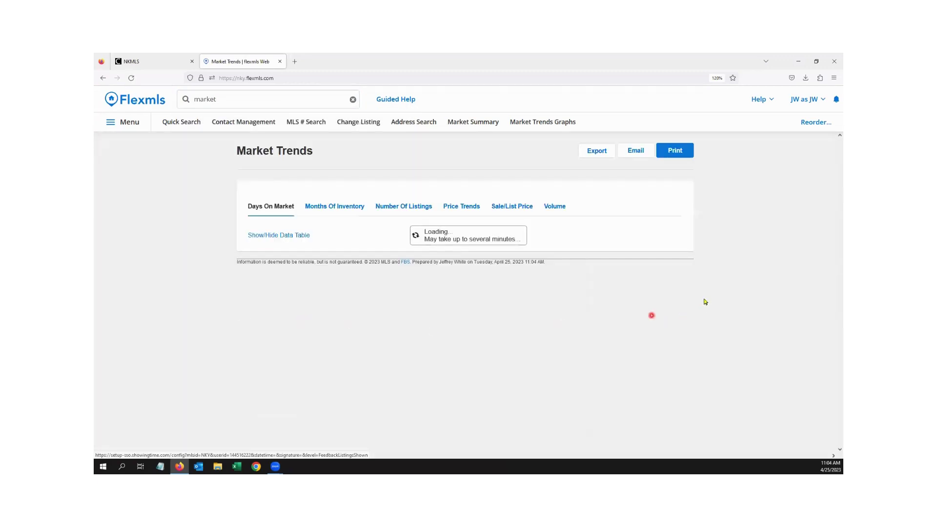
pyautogui.click(705, 296)
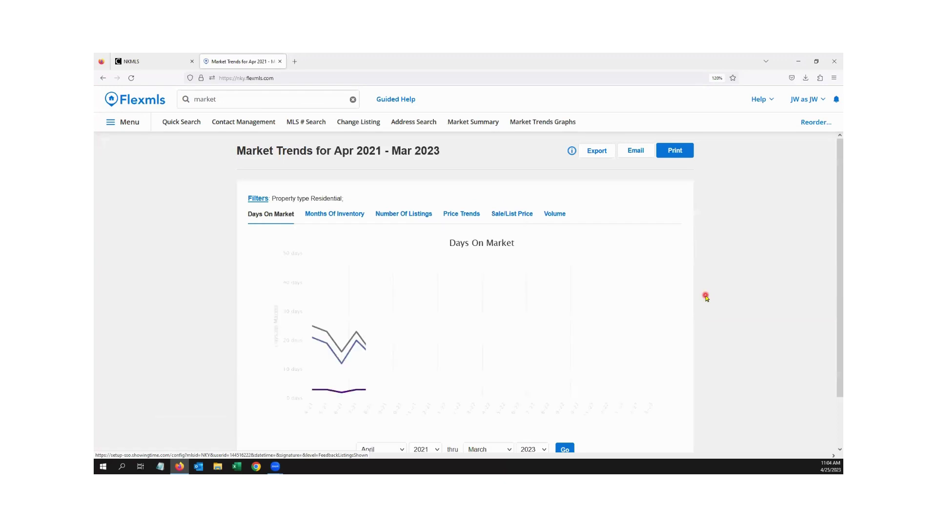
# Show the data table under the Days On Market graph and review its monthly figures.
pyautogui.scroll(-1, 706, 297)
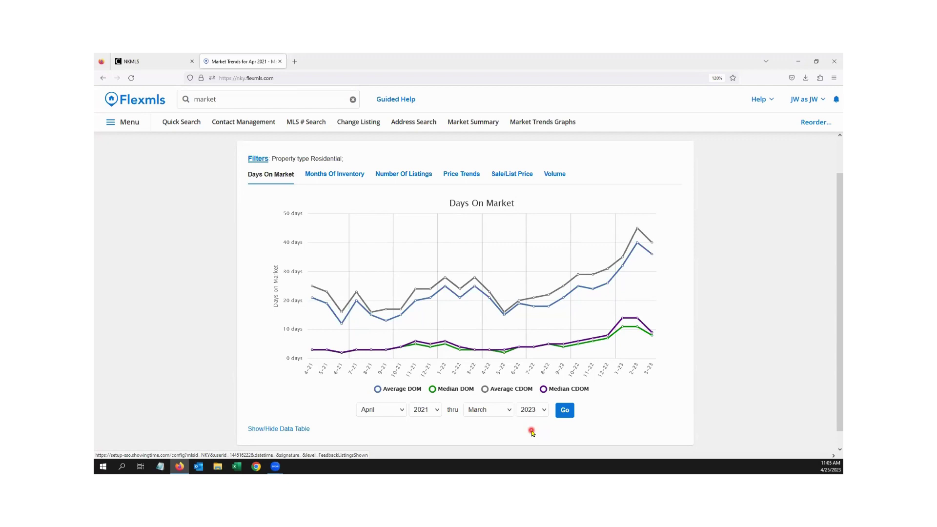
pyautogui.click(285, 436)
pyautogui.scroll(-1, 285, 432)
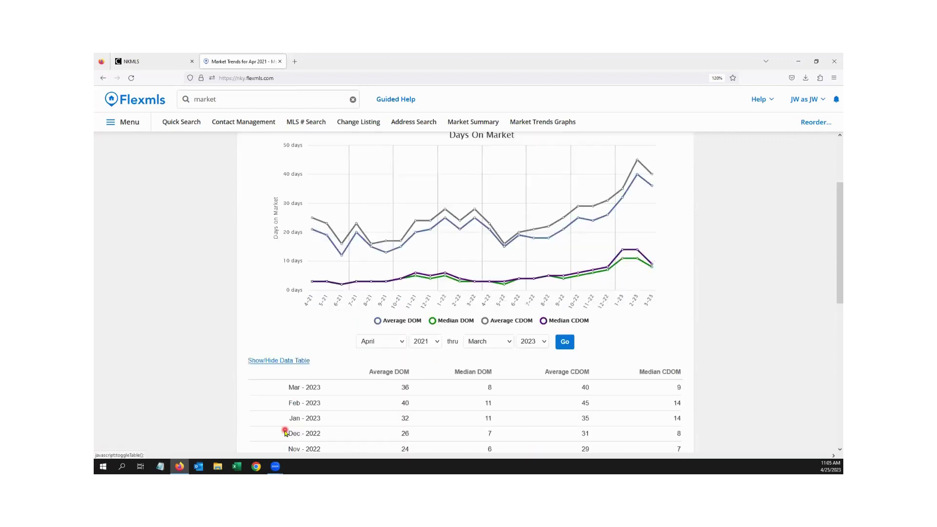
pyautogui.scroll(-1, 341, 391)
pyautogui.scroll(1, 634, 361)
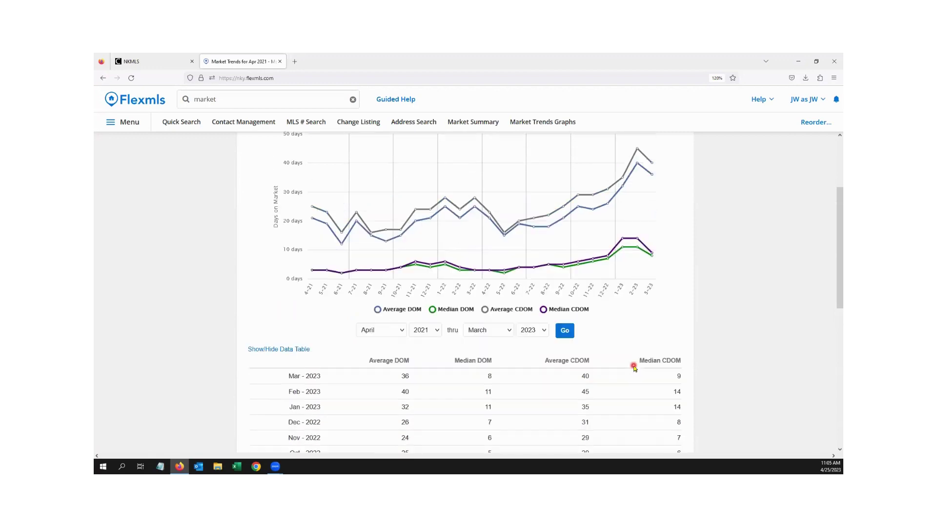
pyautogui.scroll(1, 634, 367)
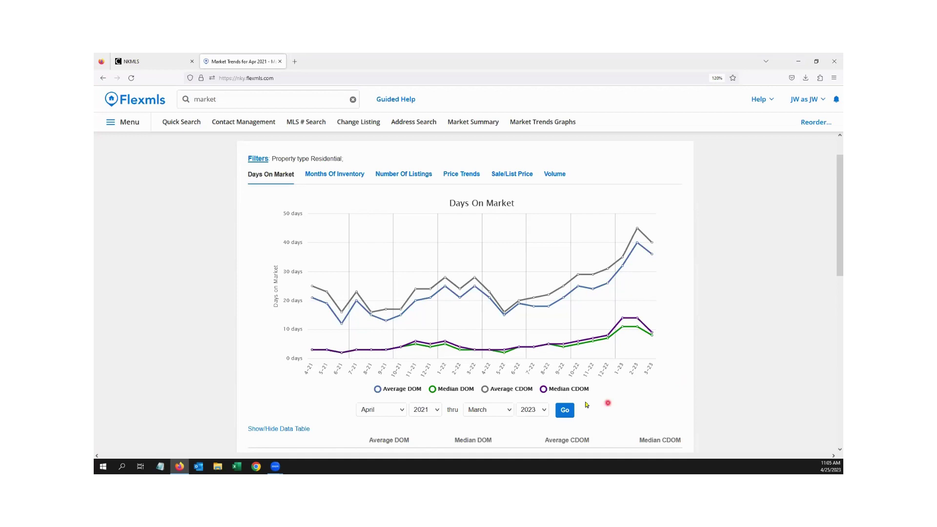
# Toggle the Days On Market graph's lines until only Median DOM and Median CDOM are plotted, and compare them with the data table.
pyautogui.click(545, 390)
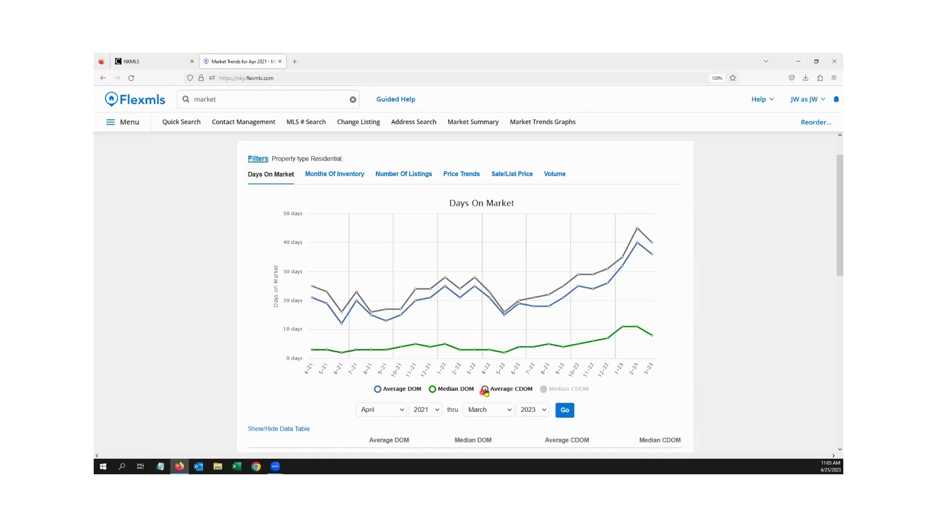
pyautogui.click(485, 389)
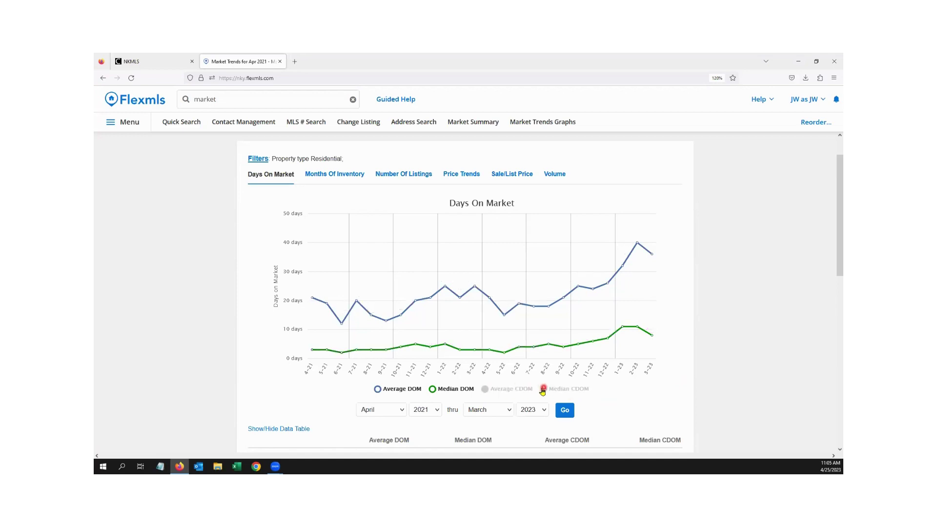
pyautogui.click(433, 389)
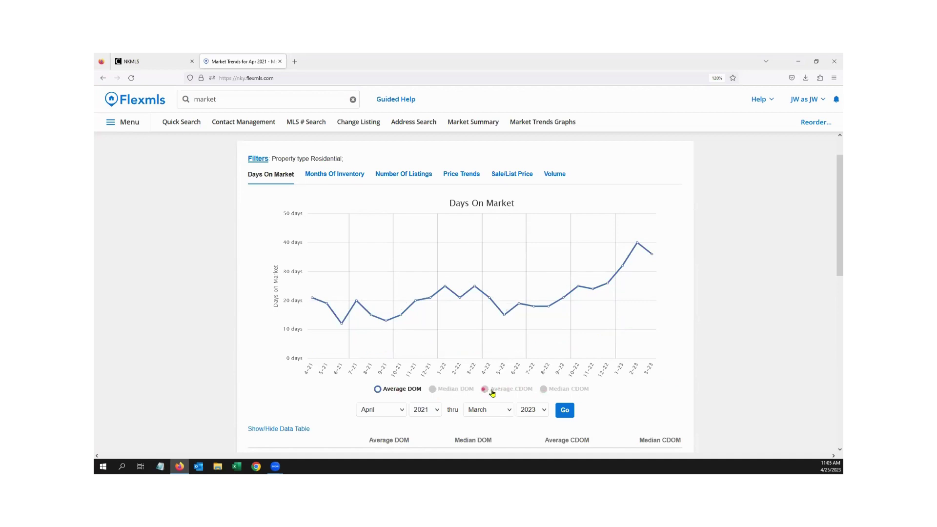
pyautogui.click(484, 389)
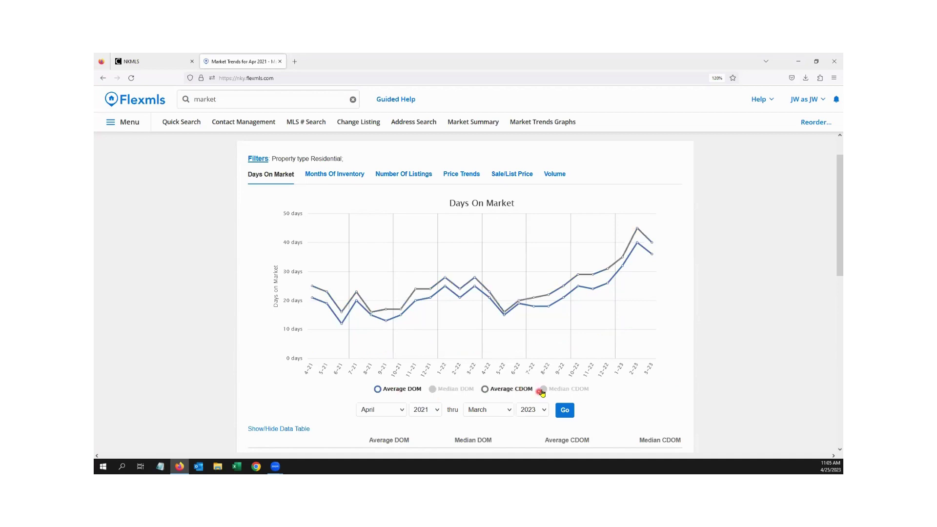
pyautogui.click(485, 389)
pyautogui.click(431, 390)
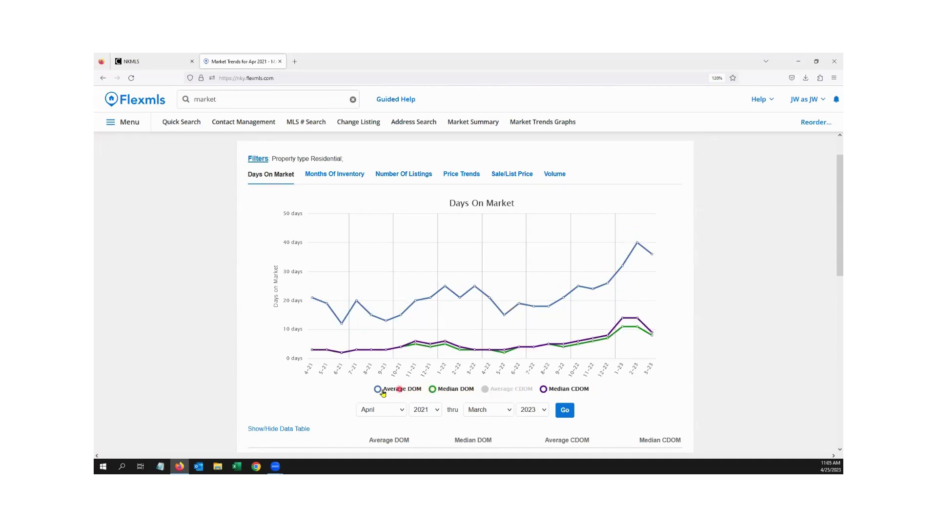
pyautogui.click(378, 388)
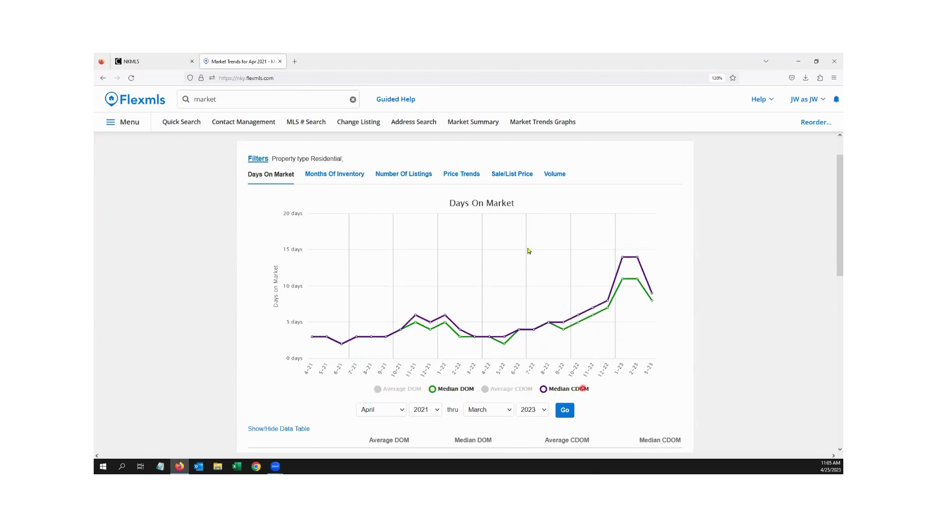
pyautogui.scroll(-3, 529, 299)
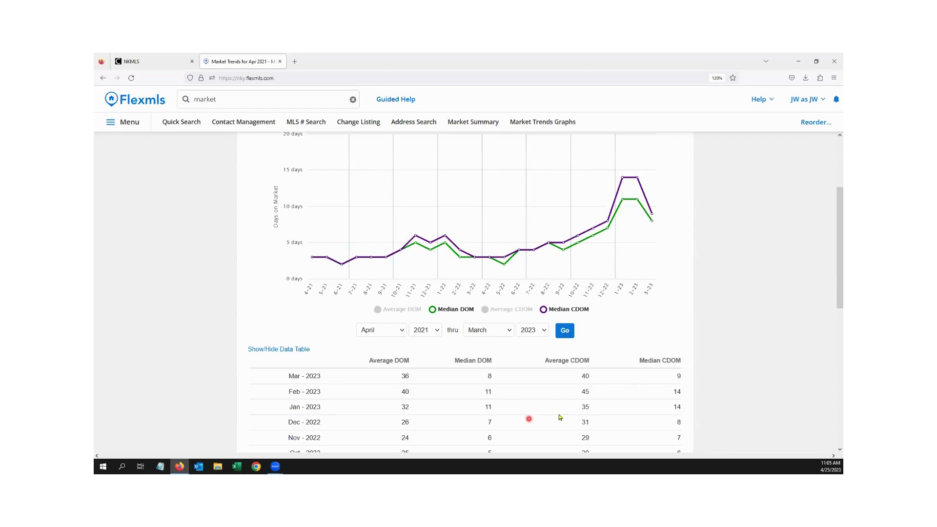
pyautogui.scroll(1, 548, 403)
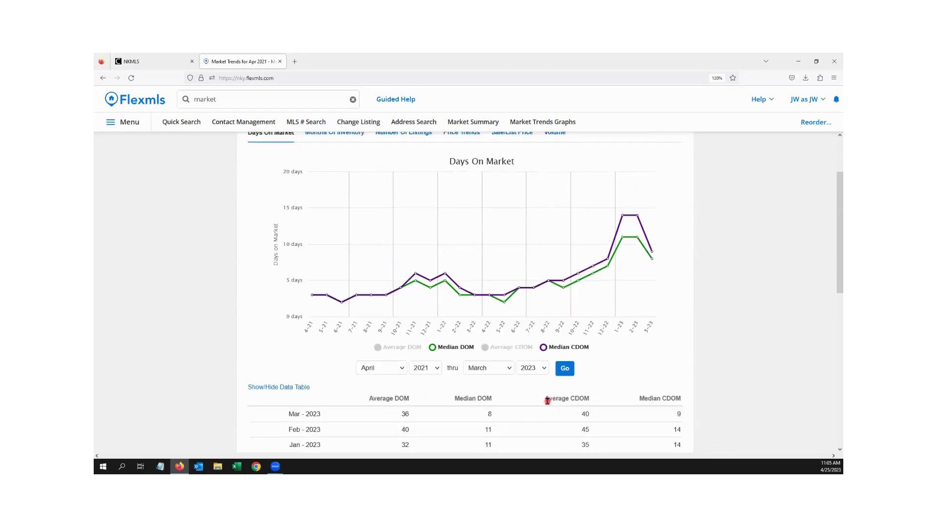
pyautogui.scroll(1, 534, 417)
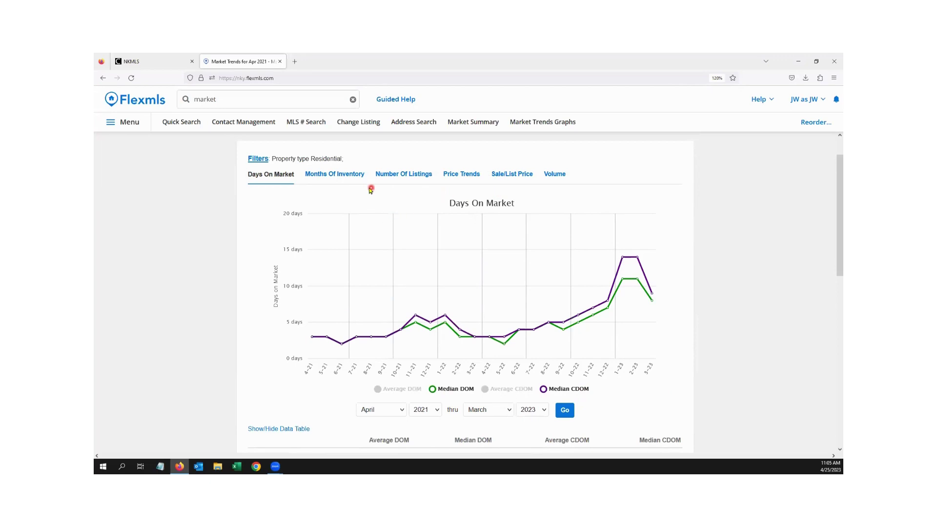
# Open the Months Of Inventory graph and examine its monthly points and data table.
pyautogui.click(343, 180)
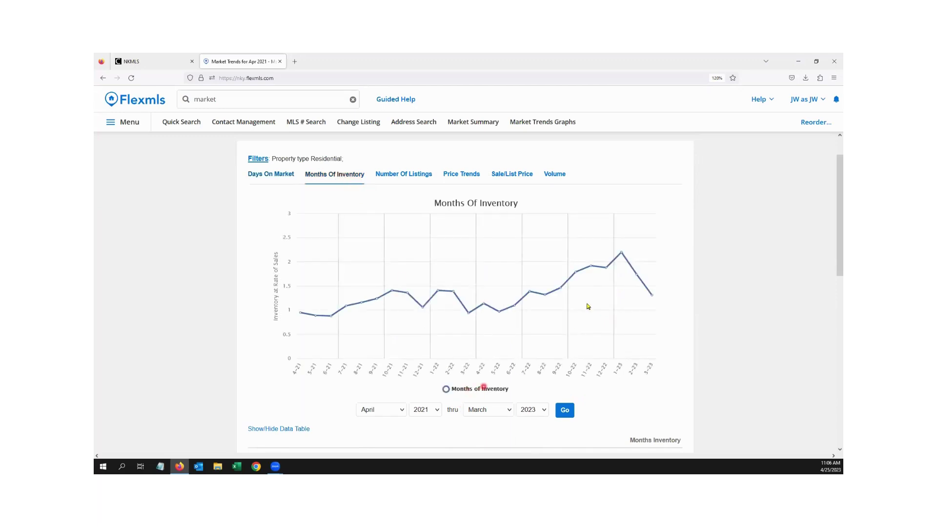
pyautogui.moveTo(578, 286)
pyautogui.moveTo(620, 251)
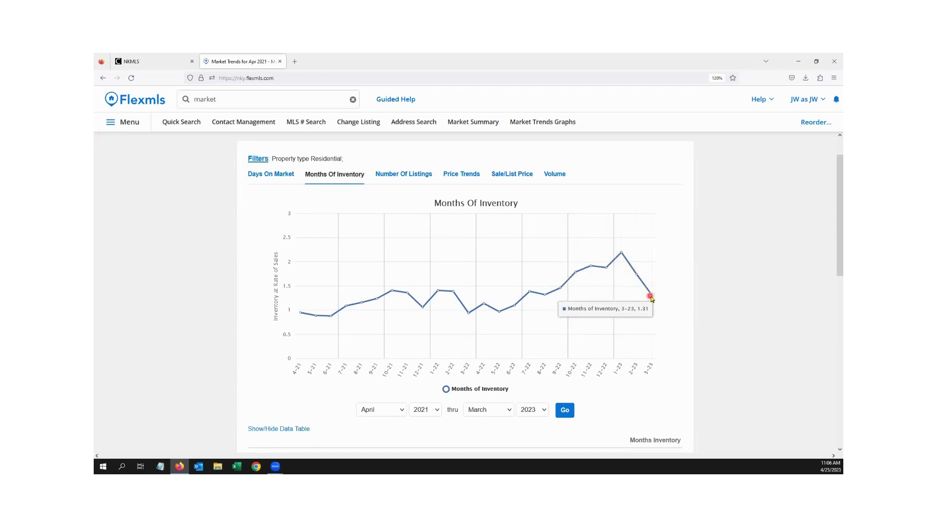
pyautogui.scroll(-3, 668, 305)
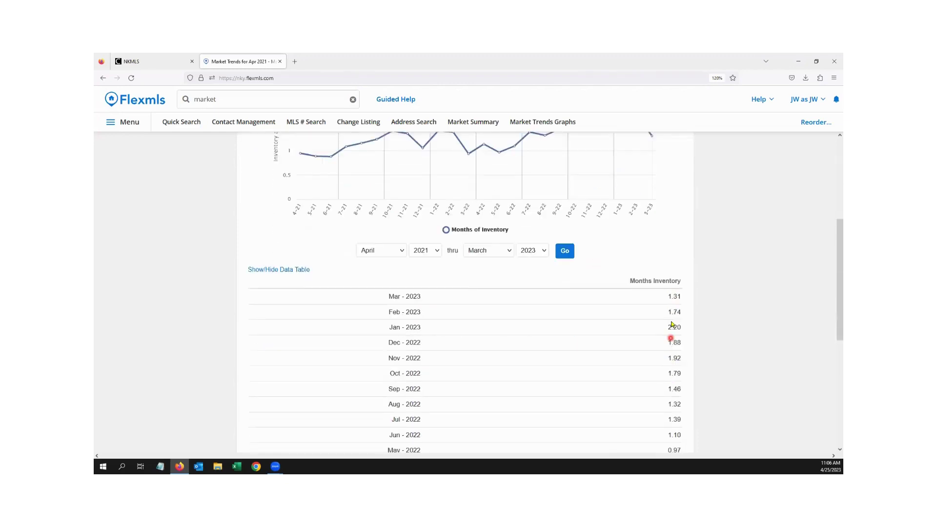
pyautogui.scroll(2, 679, 363)
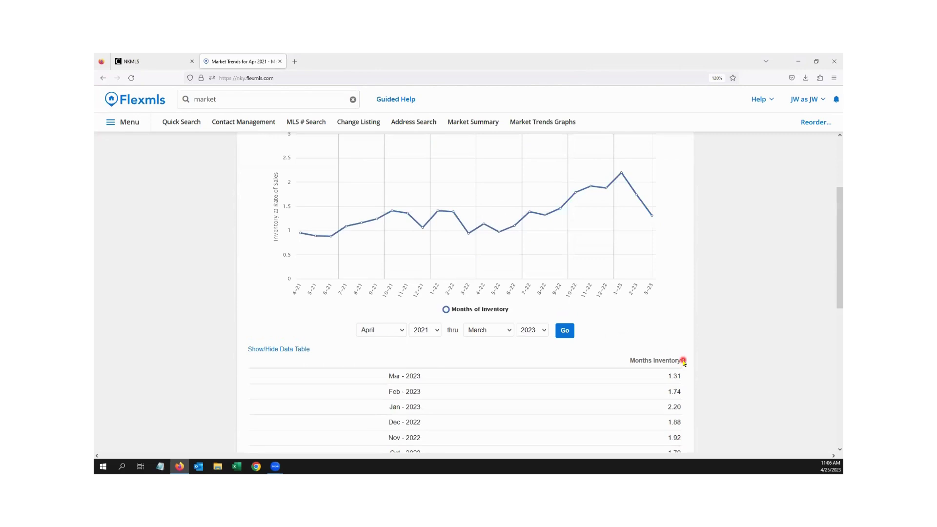
# Check which start years the date range offers without changing it, and open the Number Of Listings graph.
pyautogui.click(437, 330)
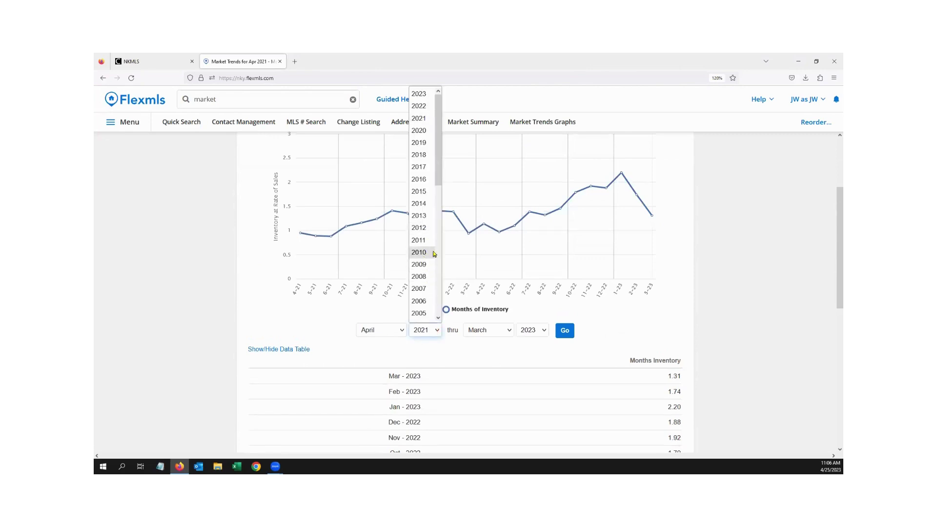
pyautogui.click(640, 314)
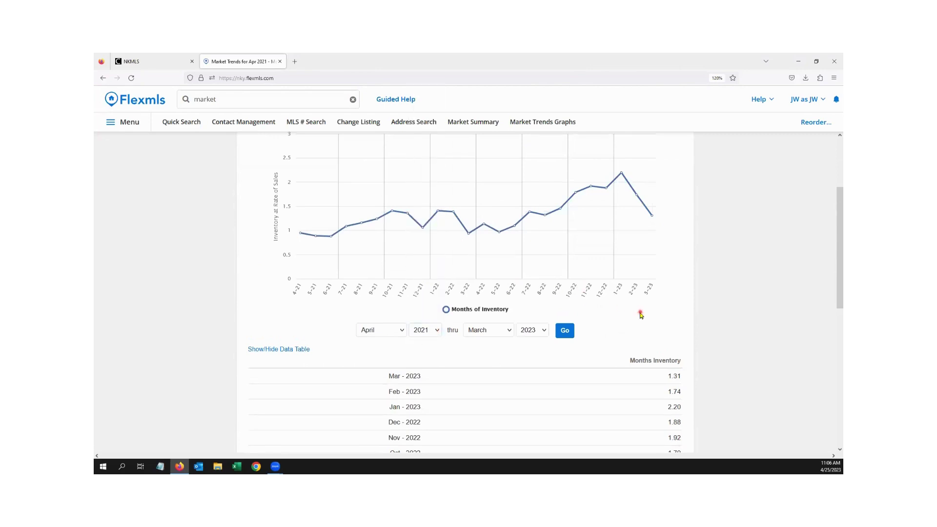
pyautogui.scroll(3, 640, 324)
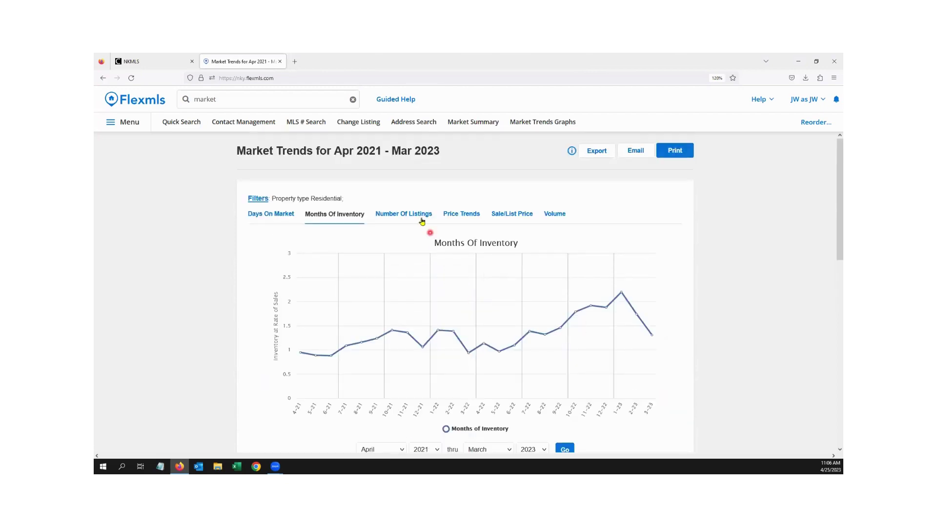
pyautogui.click(413, 216)
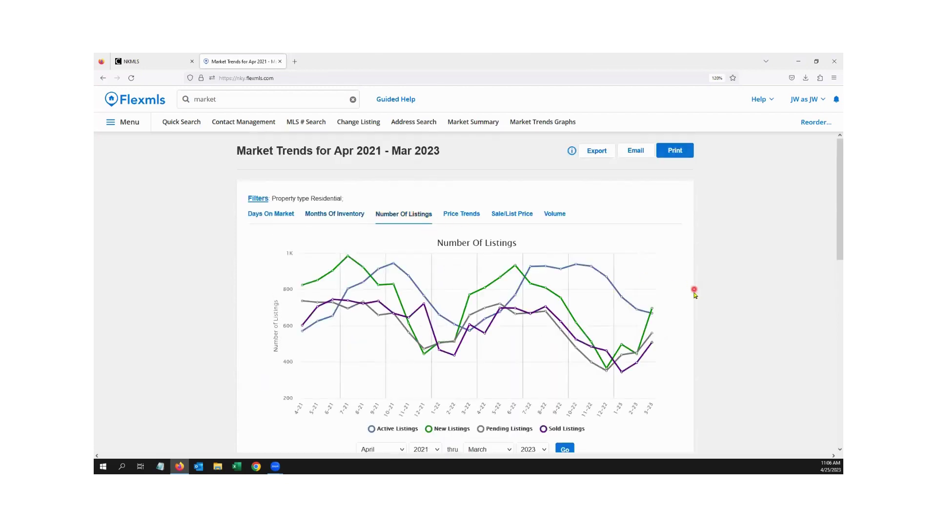
# Hide and restore the Active Listings and New Listings lines on the Number Of Listings graph, and review its data table.
pyautogui.scroll(-2, 696, 290)
pyautogui.click(372, 349)
pyautogui.click(429, 349)
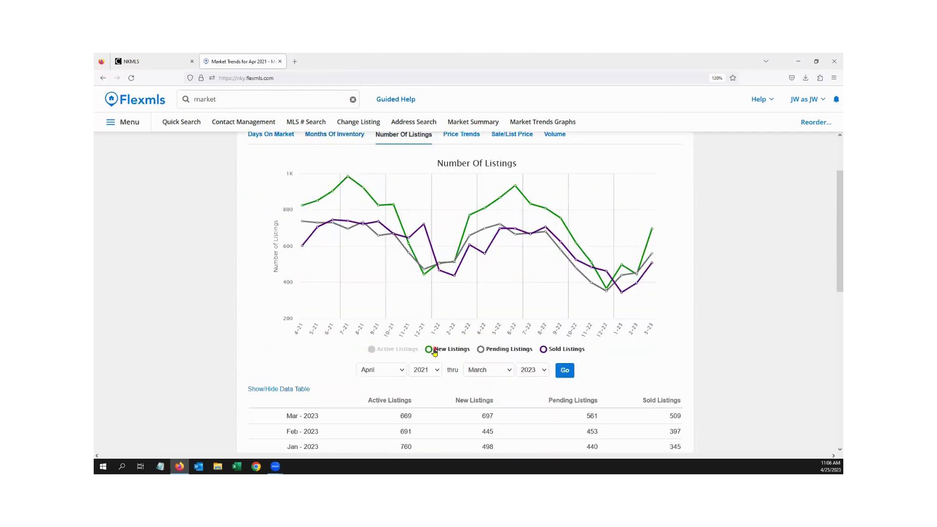
pyautogui.click(396, 351)
pyautogui.click(431, 350)
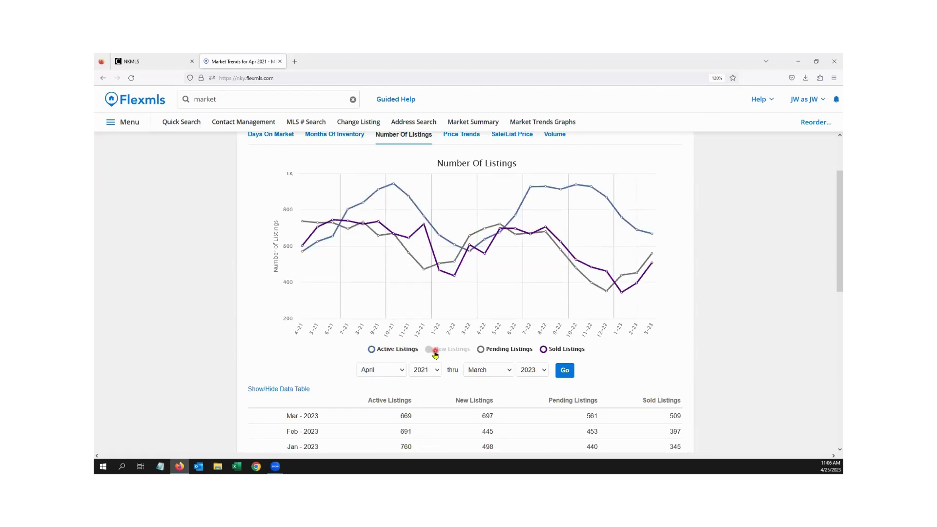
pyautogui.scroll(-2, 421, 360)
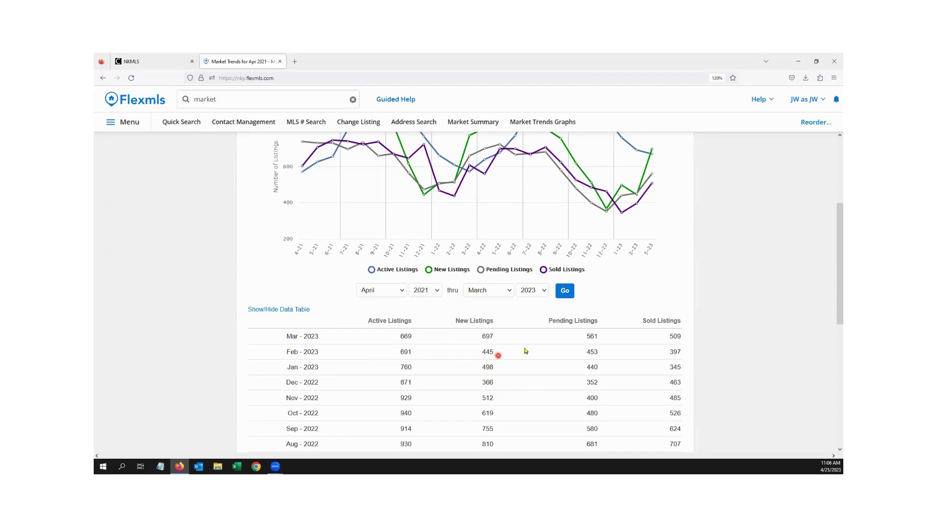
# Open the Price Trends graph and review its monthly average and median prices in the data table.
pyautogui.scroll(5, 532, 347)
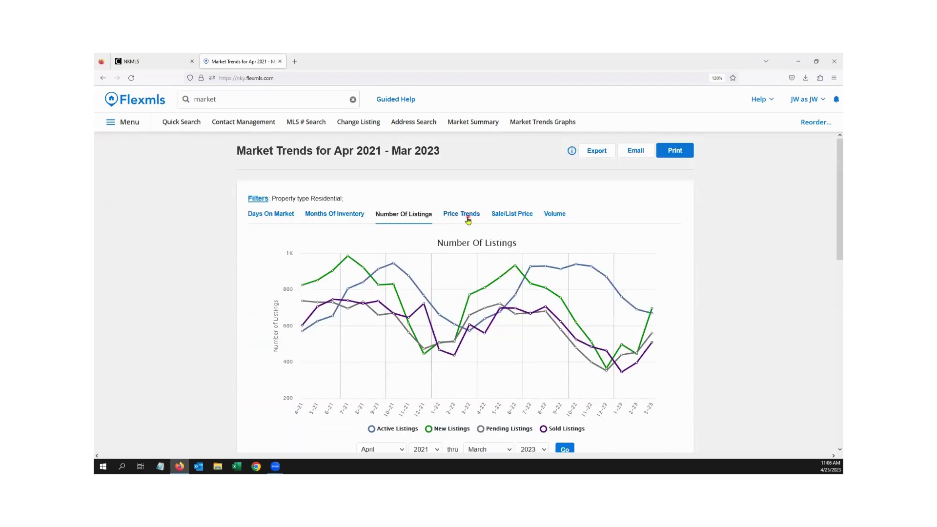
pyautogui.click(468, 218)
pyautogui.scroll(-1, 649, 371)
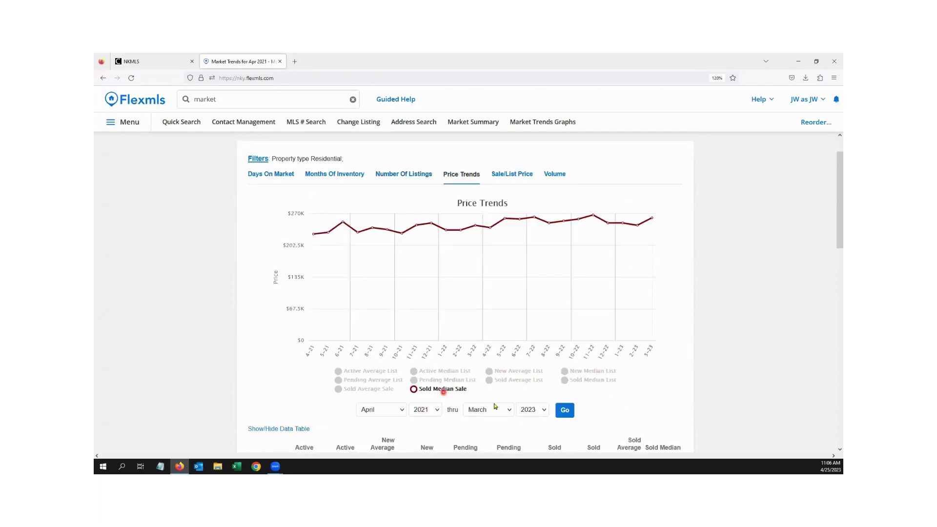
pyautogui.scroll(-3, 705, 366)
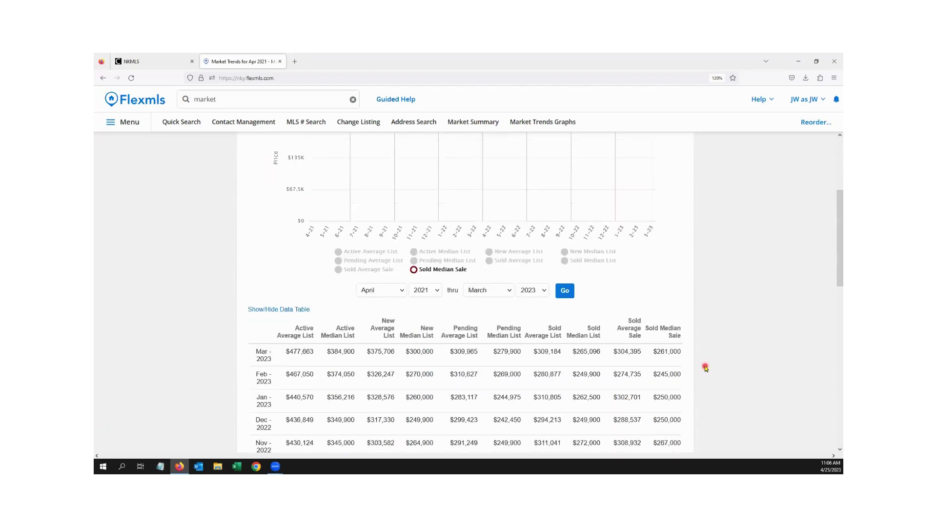
pyautogui.scroll(-3, 705, 367)
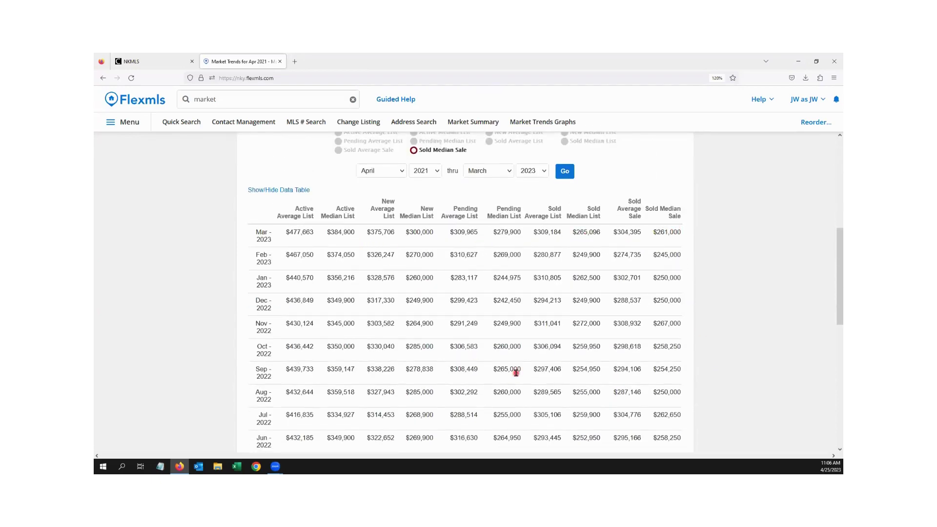
# Open the Sale/List Price graph and examine its two ratio lines and data table.
pyautogui.scroll(6, 516, 372)
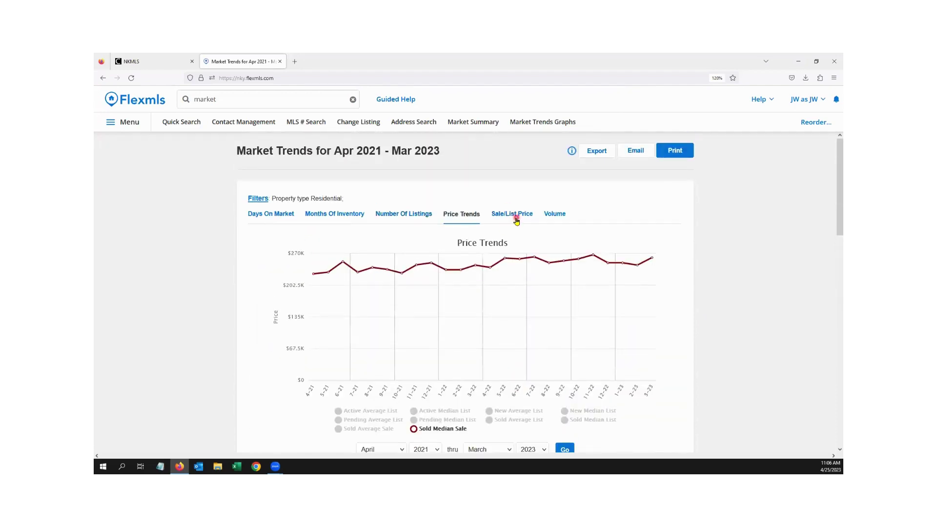
pyautogui.click(516, 216)
pyautogui.scroll(-2, 710, 309)
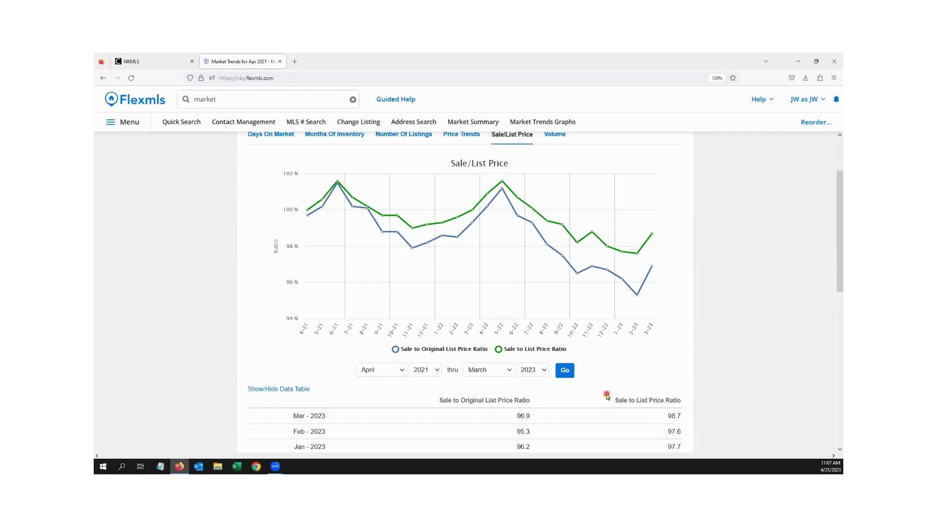
# Open the Volume graph and examine the monthly Sold Volume (Sale) points and the data table.
pyautogui.scroll(3, 604, 394)
pyautogui.click(555, 215)
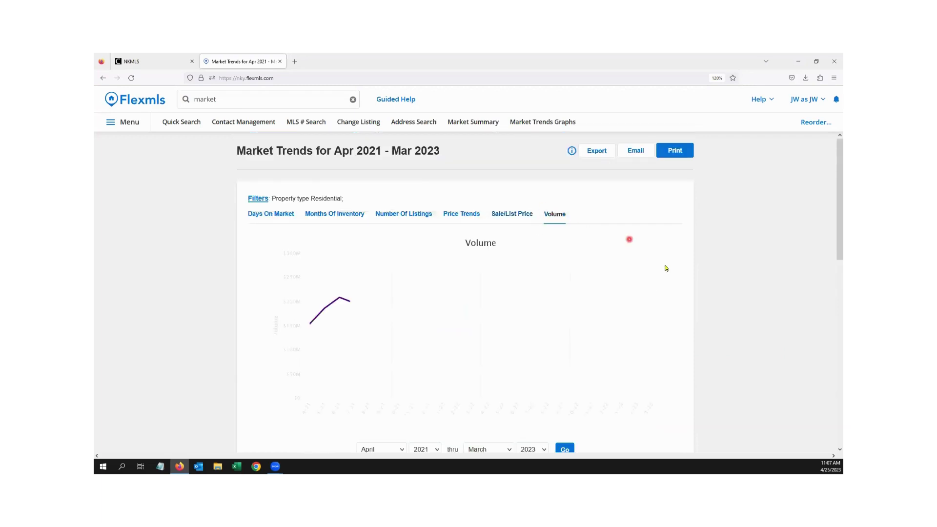
pyautogui.scroll(-3, 667, 346)
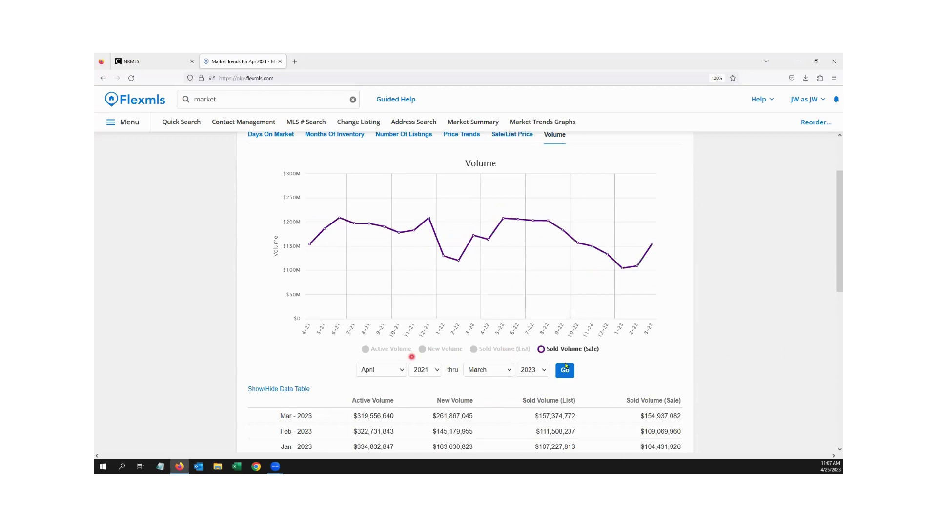
pyautogui.click(607, 367)
pyautogui.click(478, 251)
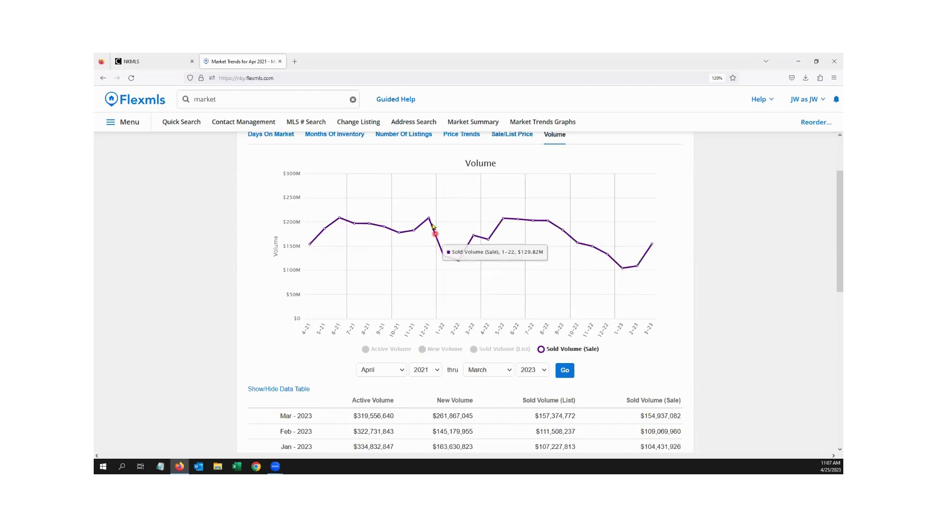
pyautogui.click(444, 251)
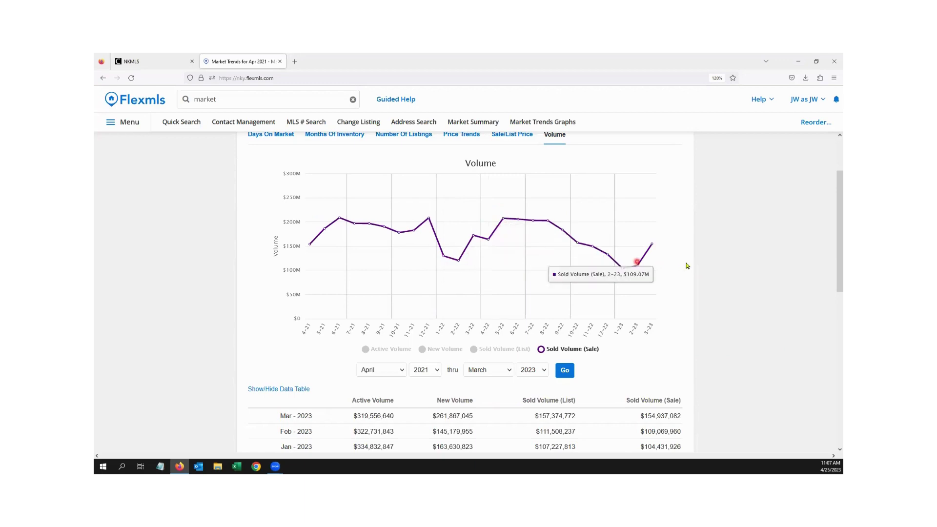
pyautogui.click(735, 286)
pyautogui.scroll(-3, 735, 287)
pyautogui.scroll(5, 735, 287)
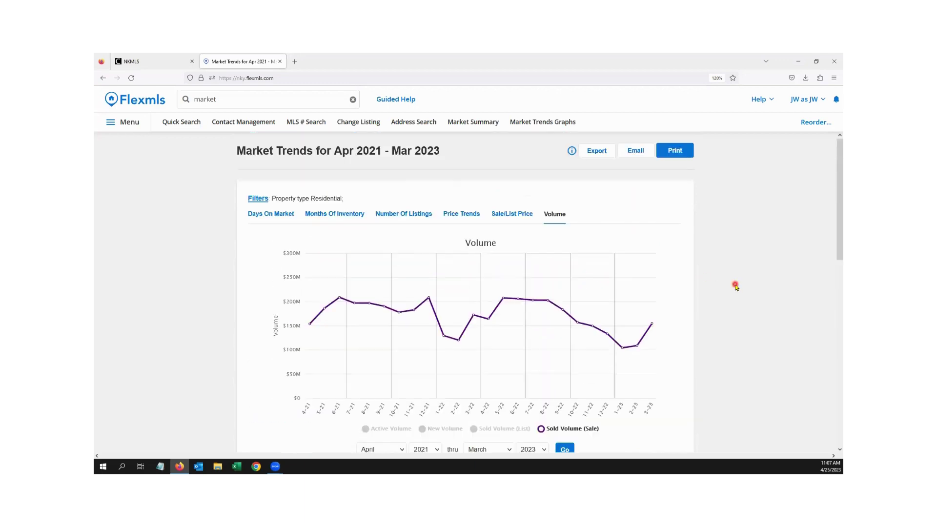
pyautogui.moveTo(573, 257)
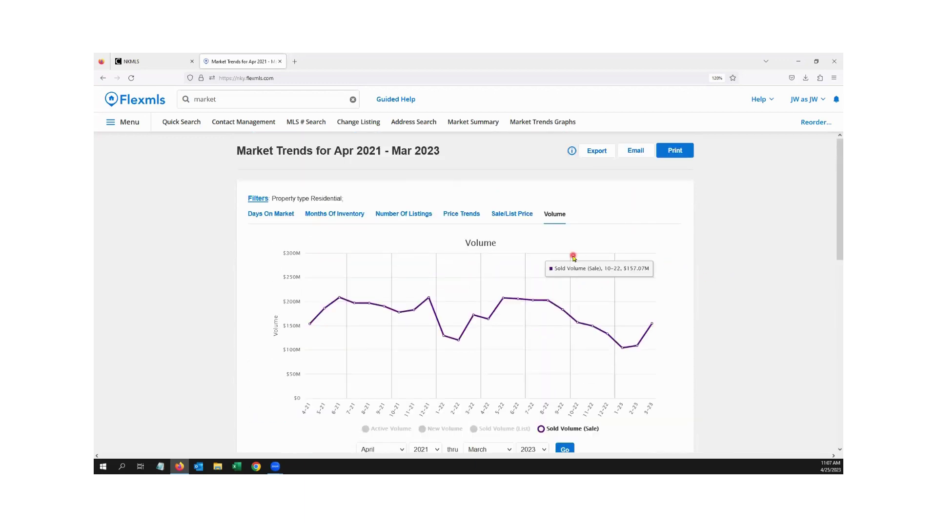
pyautogui.click(714, 289)
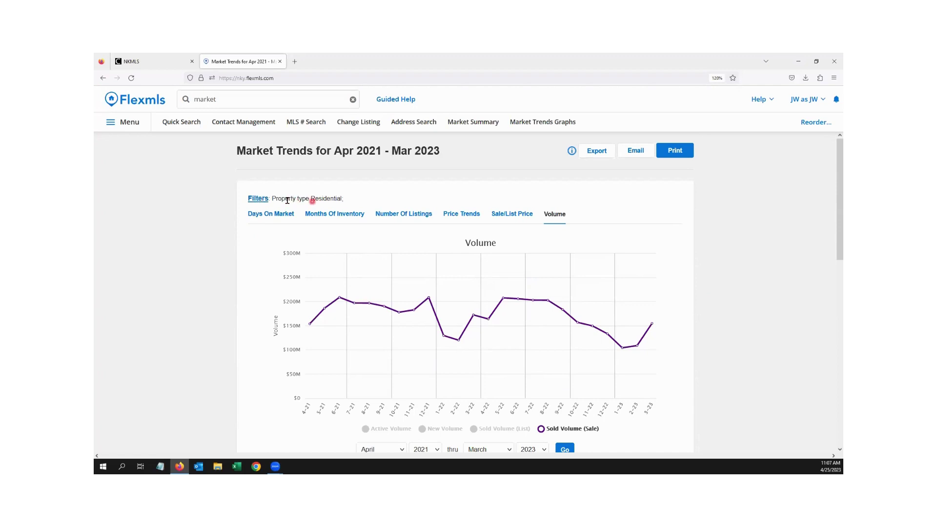
# Start filtering the market trends with the quick search template 1 - Residential (Northern Kentucky MLS).
pyautogui.click(258, 199)
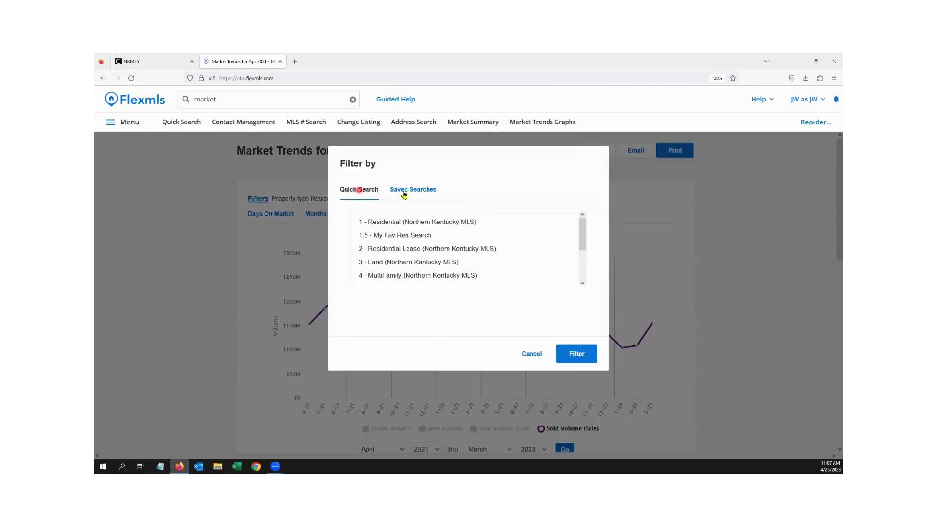
pyautogui.click(357, 193)
pyautogui.click(579, 355)
pyautogui.click(451, 223)
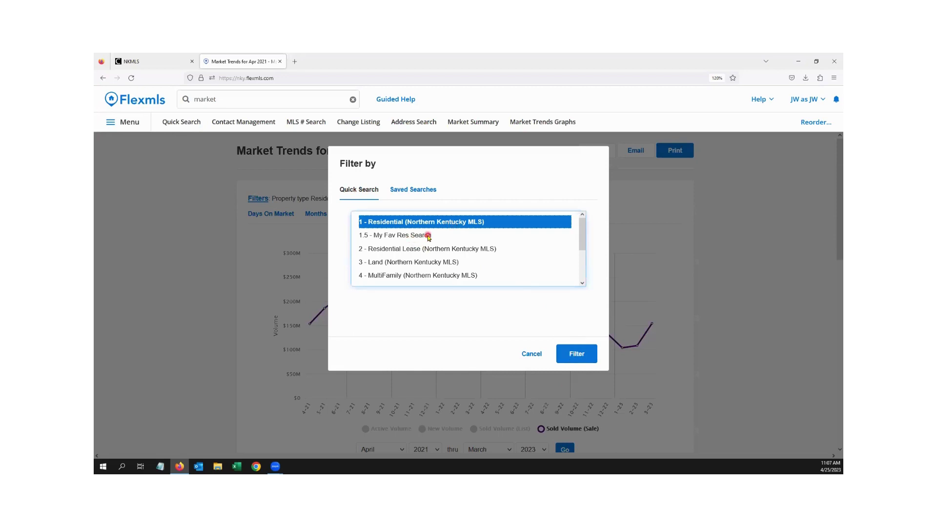
pyautogui.click(578, 356)
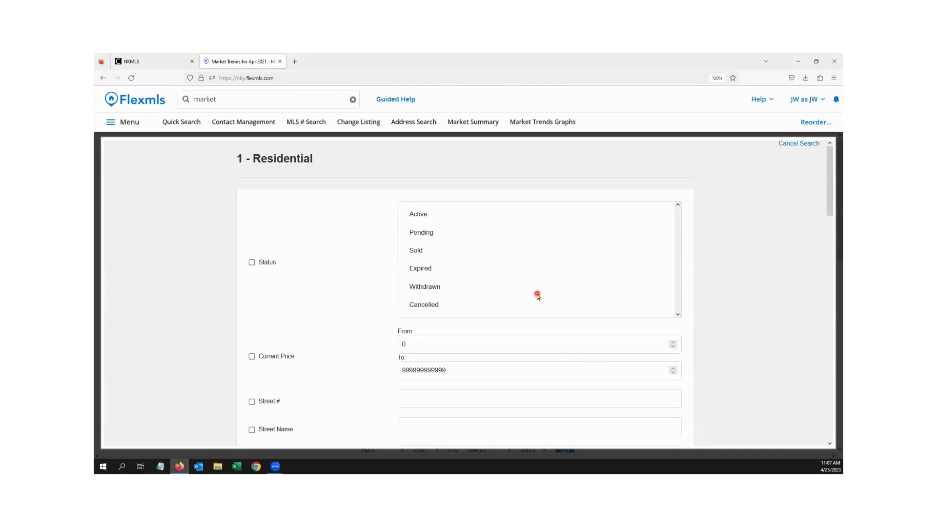
# Restrict the Residential filter to Kenton county and apply it to the market trends.
pyautogui.scroll(-5, 537, 296)
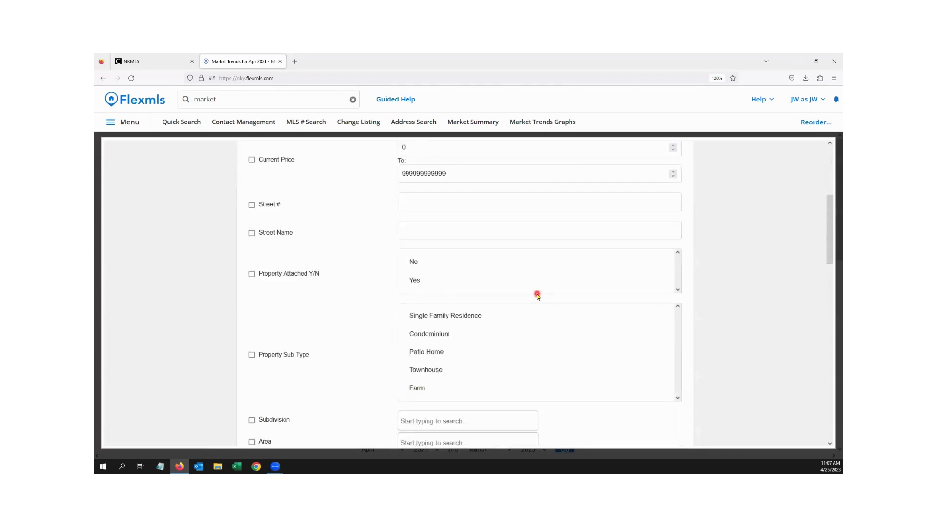
pyautogui.scroll(-2, 536, 295)
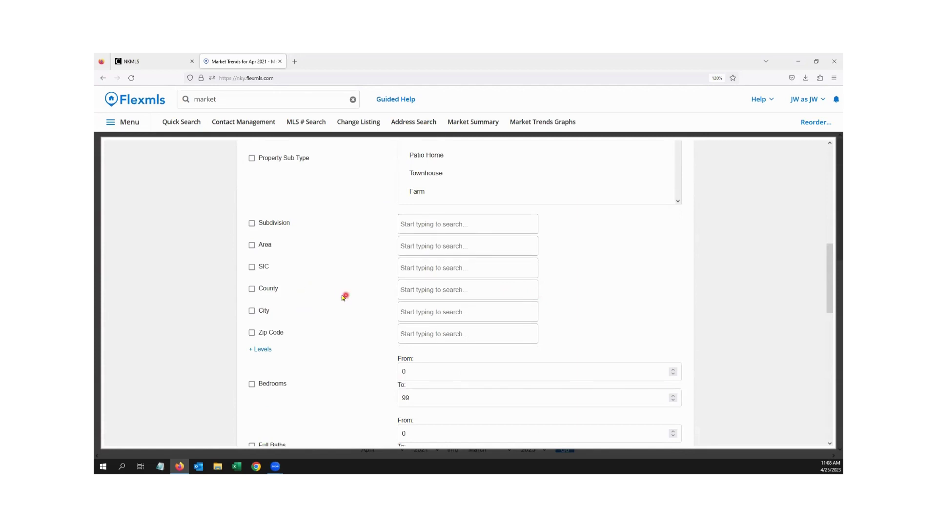
pyautogui.click(285, 289)
pyautogui.click(406, 289)
pyautogui.write('ken')
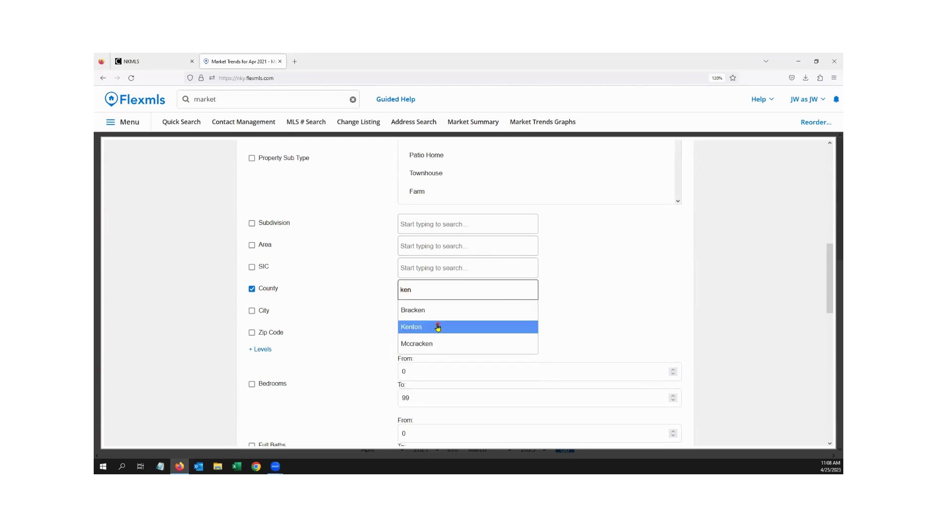
pyautogui.click(482, 323)
pyautogui.scroll(-3, 561, 308)
pyautogui.scroll(-8, 563, 310)
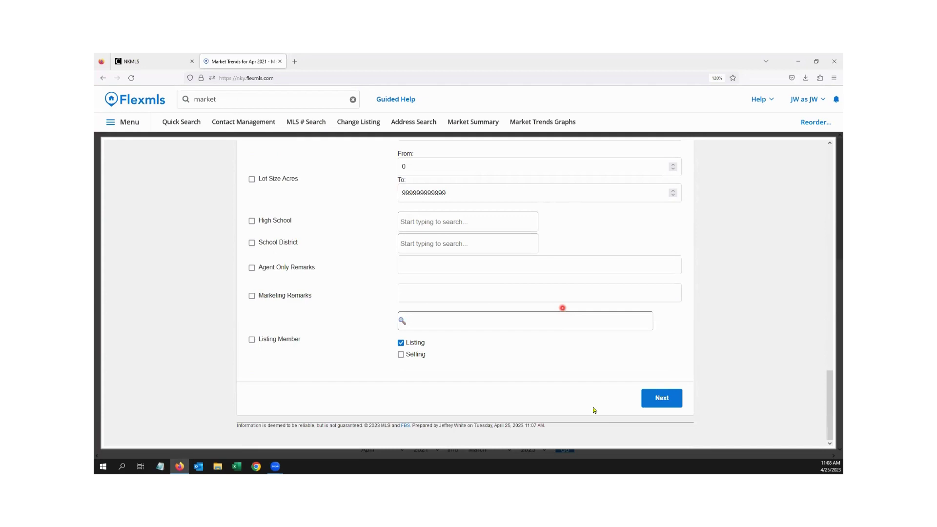
pyautogui.click(668, 398)
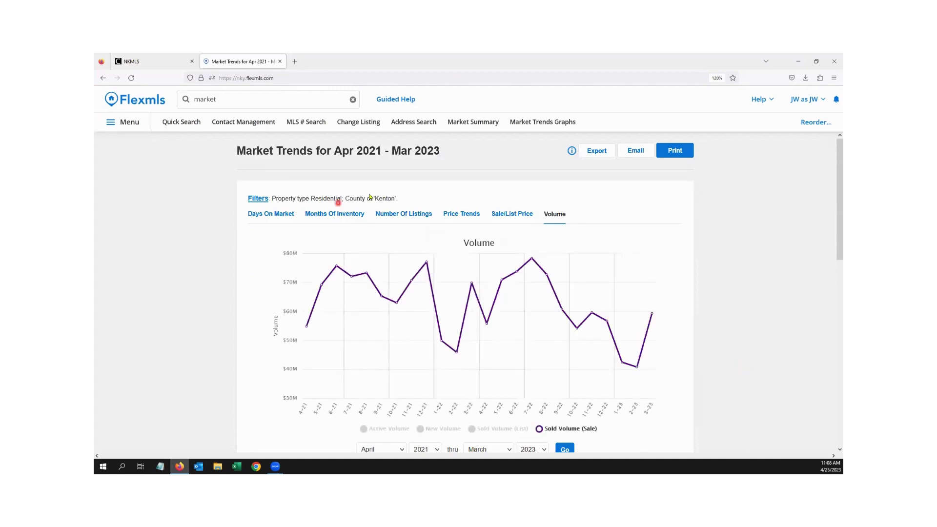
# Open the Days On Market graph for Kenton county and review its monthly points and data table.
pyautogui.click(278, 215)
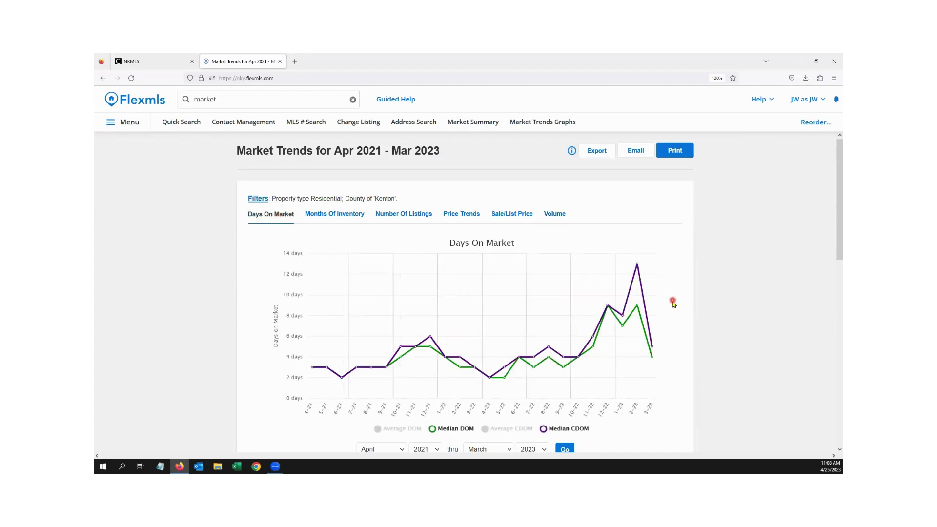
pyautogui.scroll(-4, 683, 312)
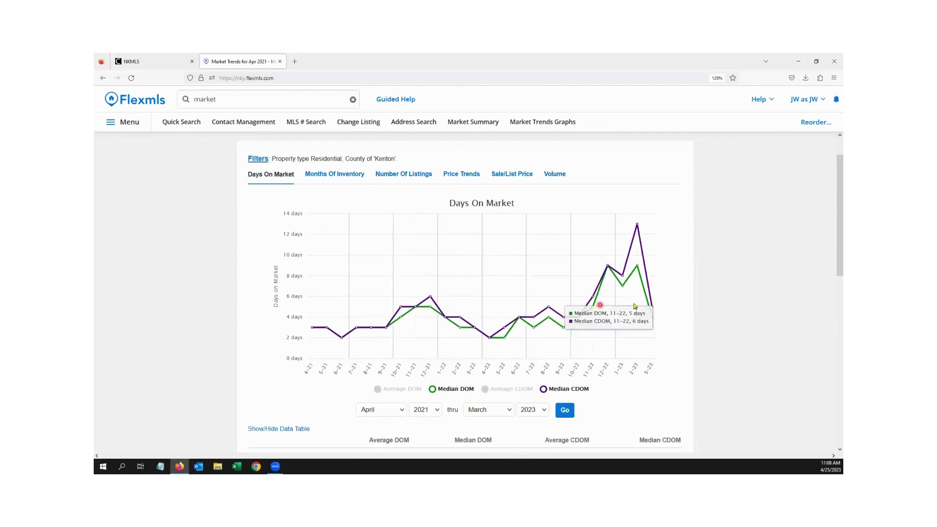
pyautogui.scroll(1, 732, 303)
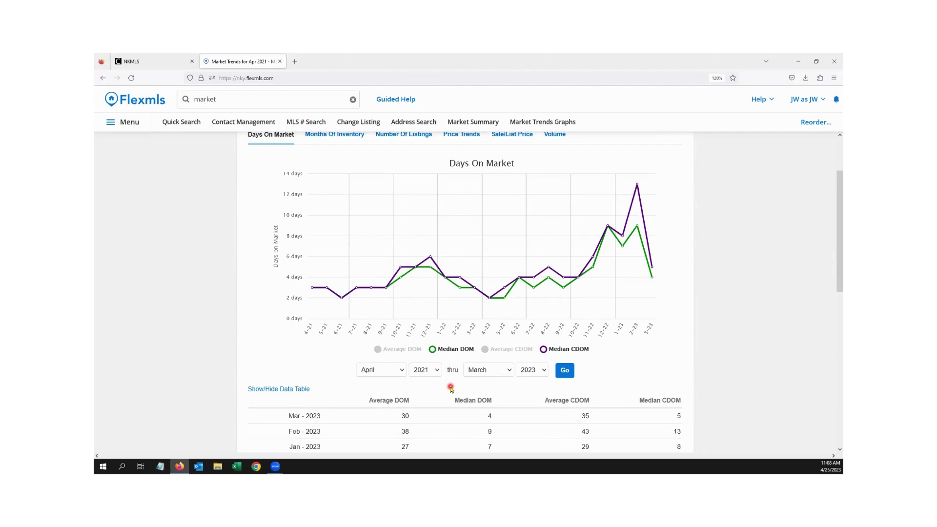
# Check which saved searches are available as market trends filters, and close the filter choices without applying one.
pyautogui.scroll(2, 446, 383)
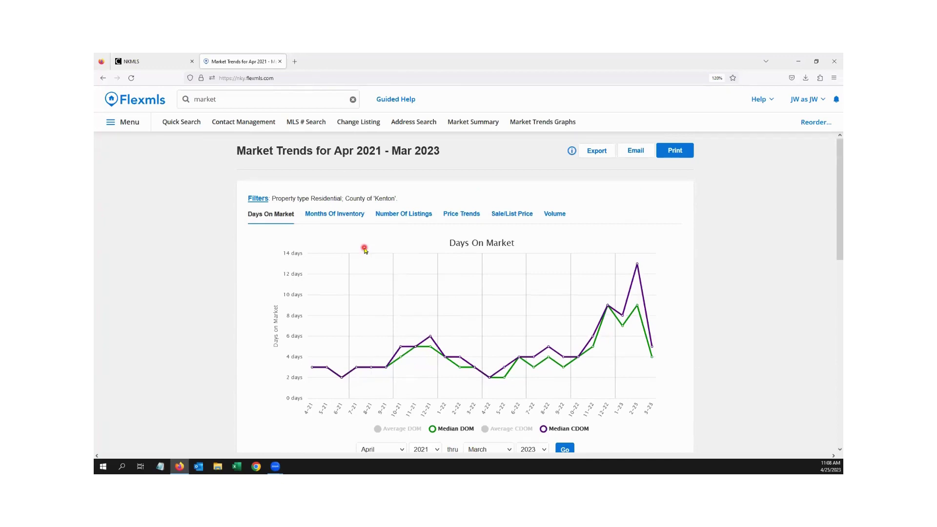
pyautogui.click(258, 199)
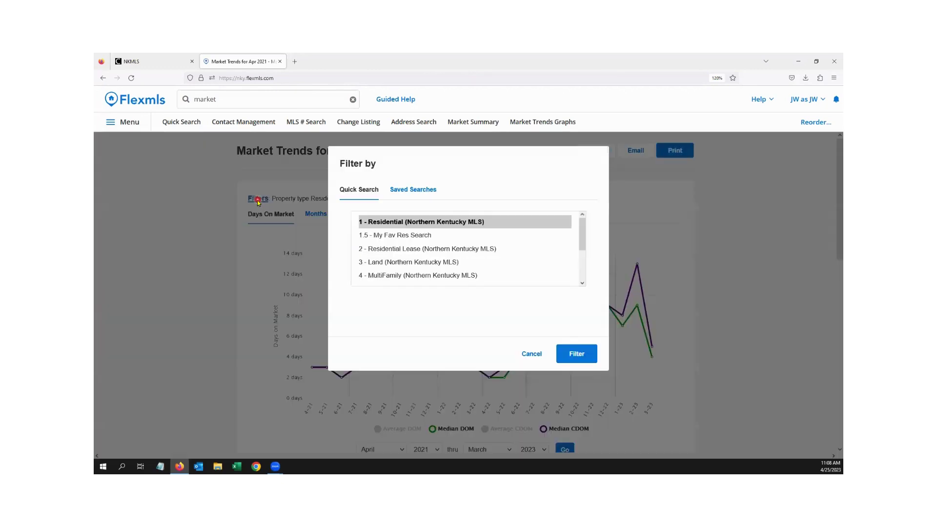
pyautogui.click(424, 190)
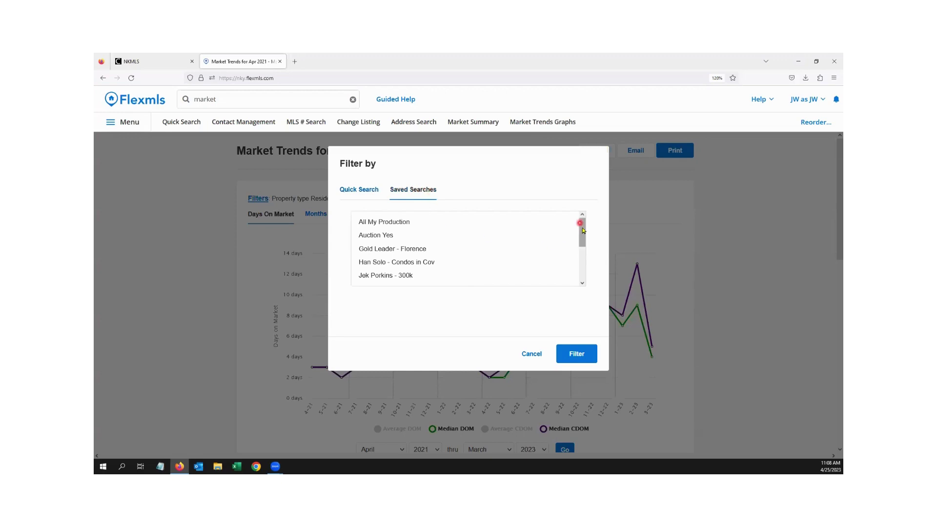
pyautogui.moveTo(582, 230)
pyautogui.mouseDown()
pyautogui.moveTo(583, 274)
pyautogui.moveTo(582, 228)
pyautogui.mouseUp()
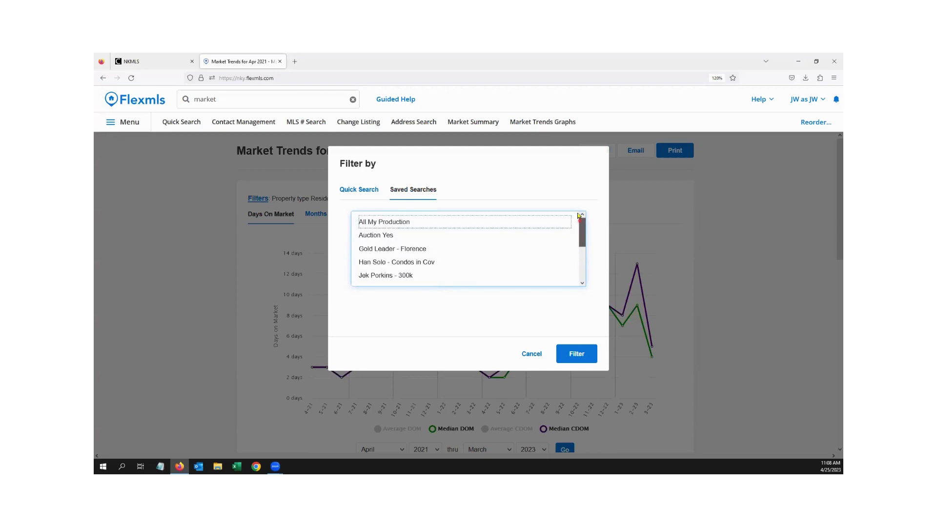
pyautogui.click(533, 354)
pyautogui.click(534, 354)
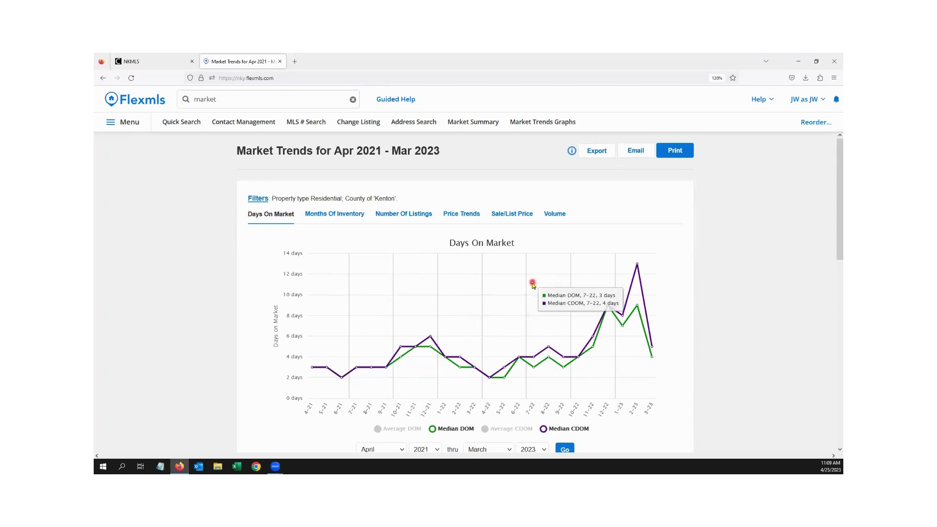
# Clear the text "market" from the search box and open Quick Search.
pyautogui.click(241, 103)
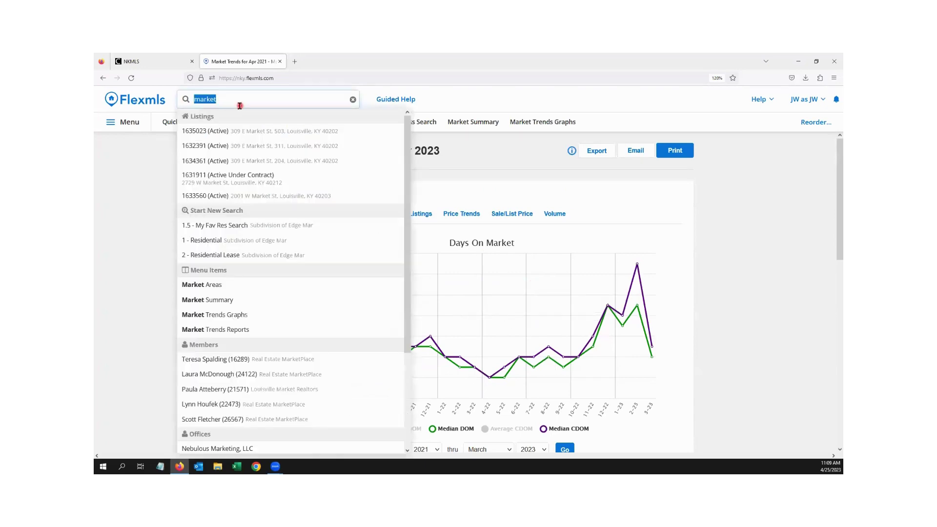
pyautogui.press('BackSpace')
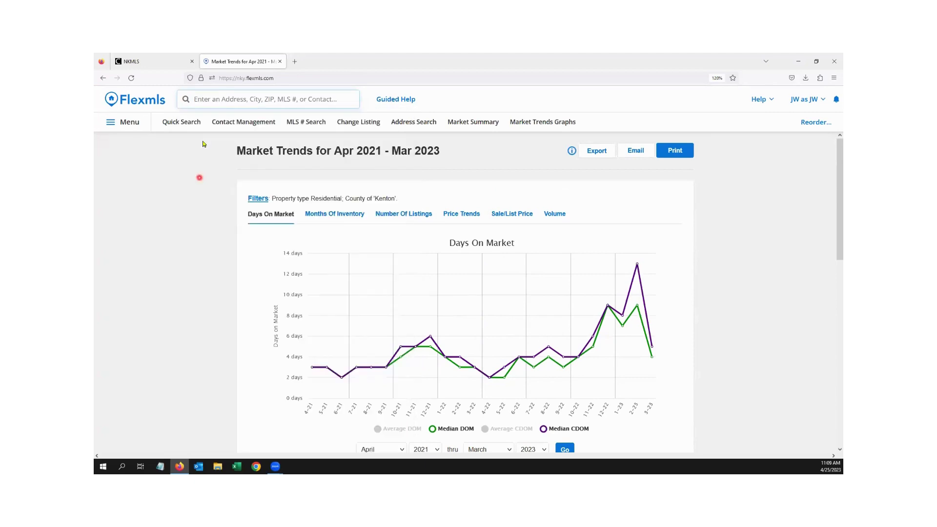
pyautogui.click(182, 122)
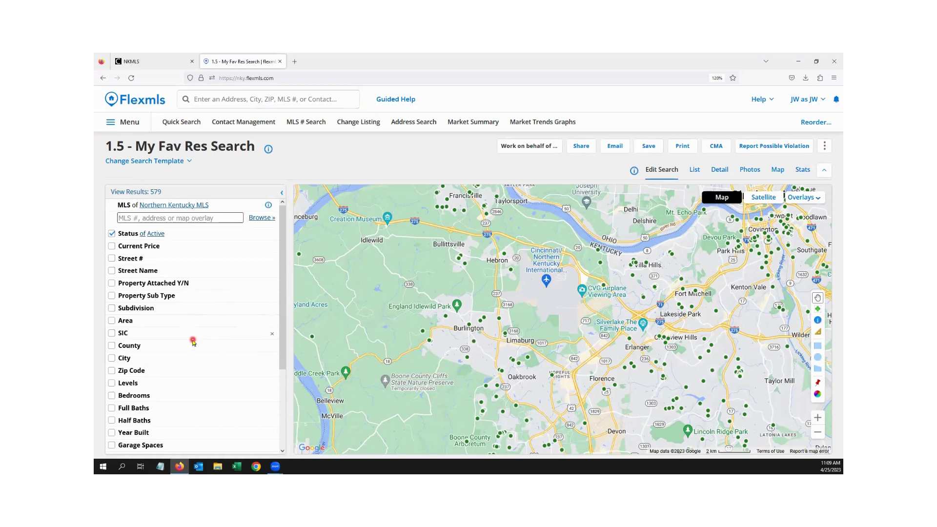
# Restrict the active residential search to the area K09 - Florence.
pyautogui.click(161, 321)
pyautogui.write('flo')
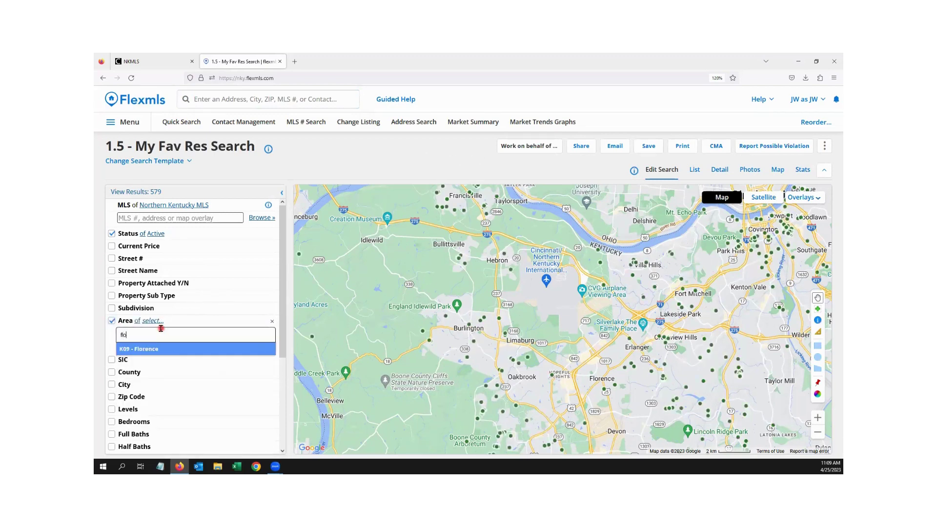
pyautogui.write('r')
pyautogui.click(161, 349)
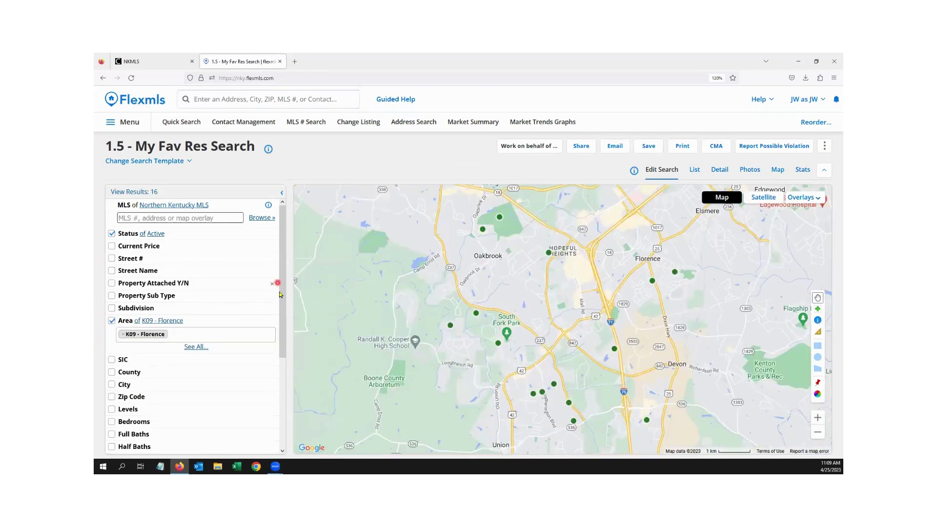
# Limit the search to homes with 3 to 3 bedrooms.
pyautogui.scroll(-3, 281, 295)
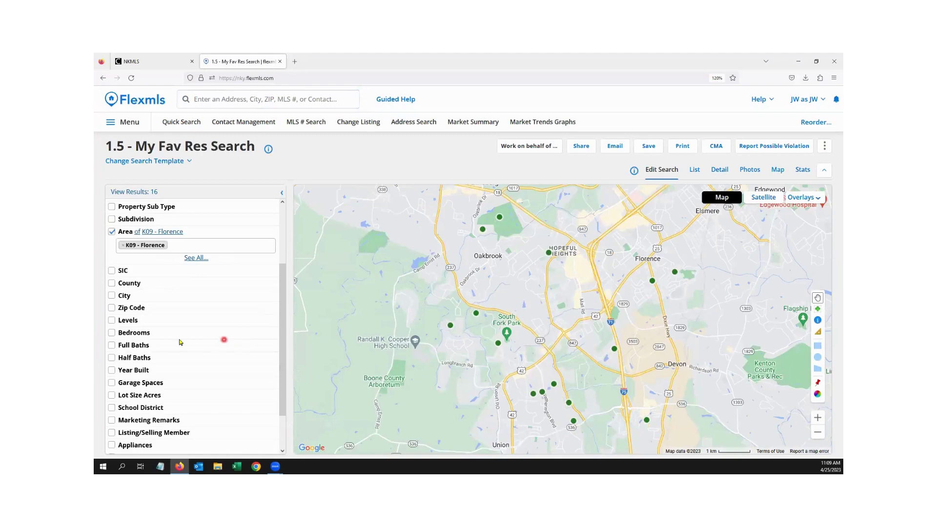
pyautogui.click(146, 333)
pyautogui.click(136, 343)
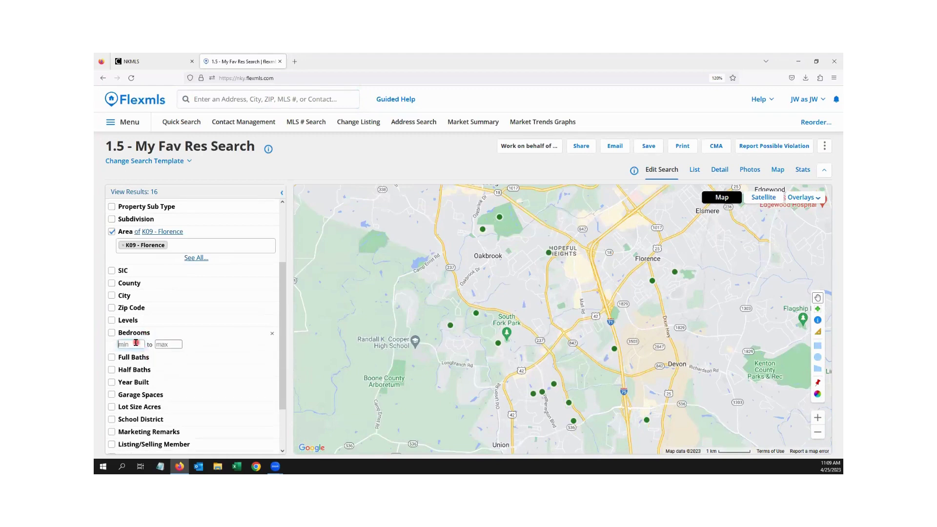
pyautogui.write('3')
pyautogui.click(168, 345)
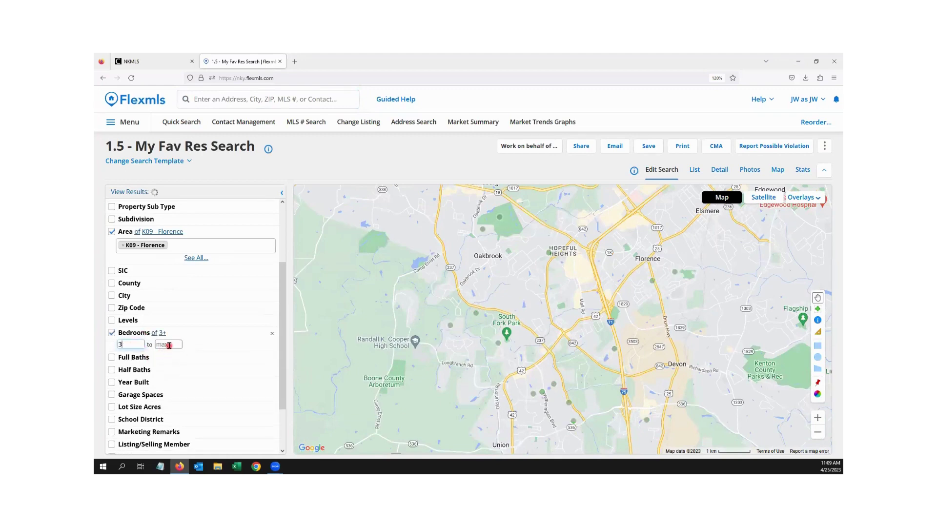
pyautogui.click(168, 346)
pyautogui.write('3')
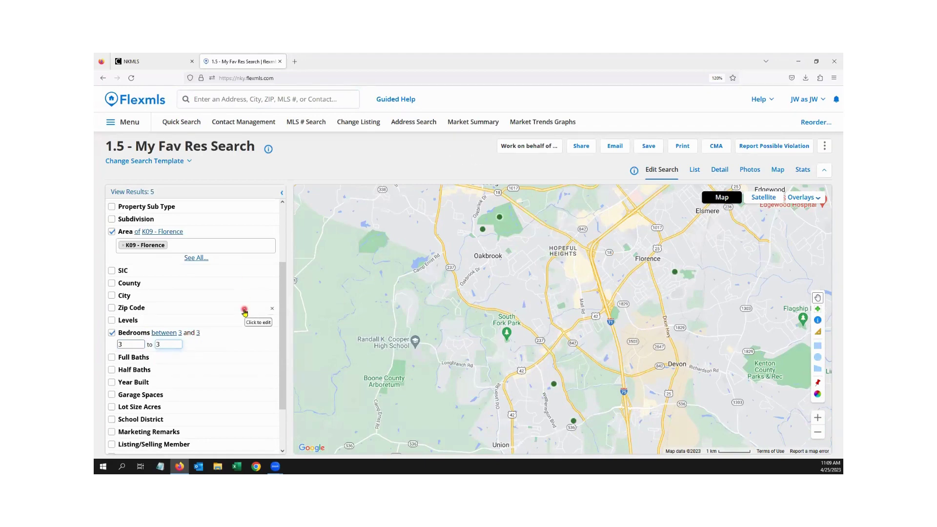
# Remove the status restriction from the search and limit the full baths to between 2 and 2.
pyautogui.scroll(3, 243, 309)
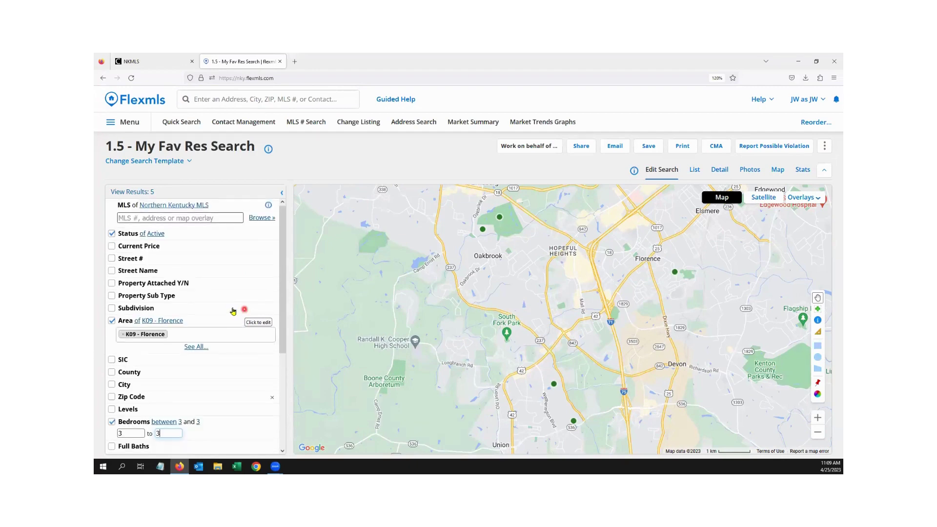
pyautogui.click(112, 234)
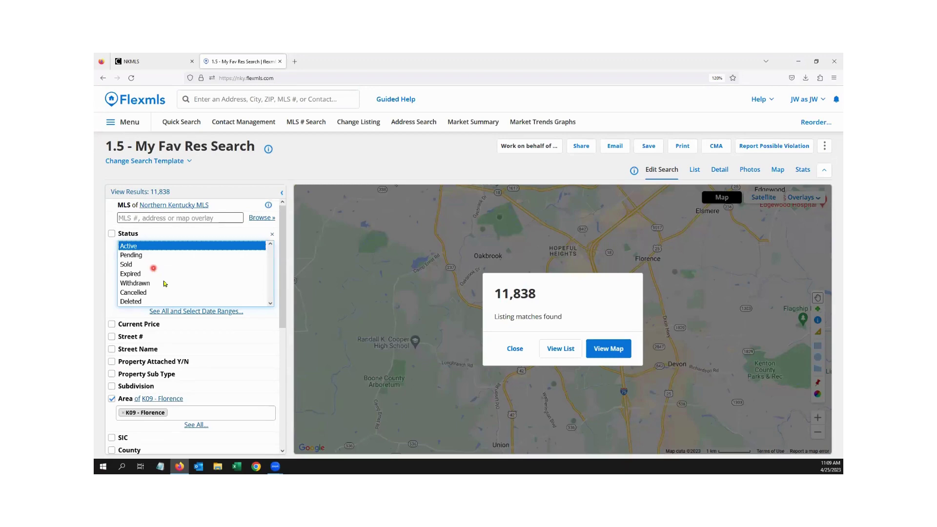
pyautogui.scroll(-5, 250, 401)
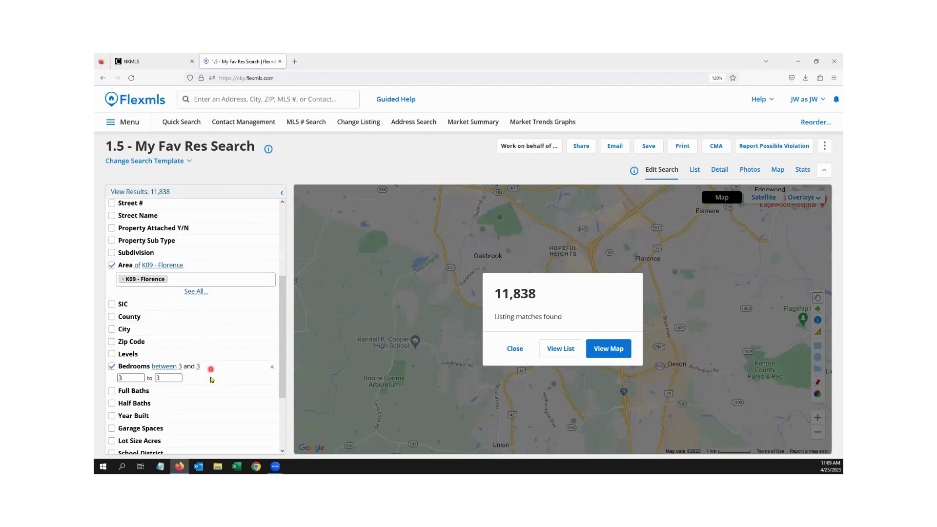
pyautogui.click(111, 391)
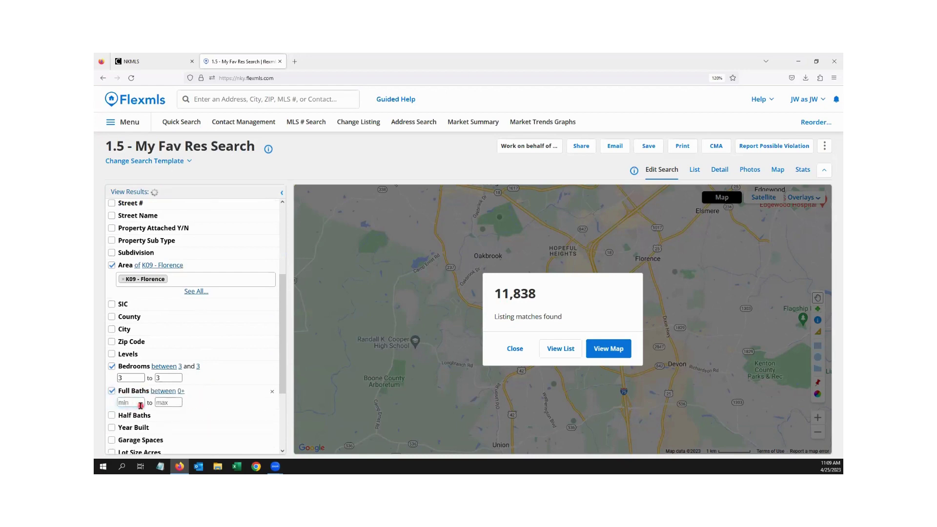
pyautogui.click(140, 406)
pyautogui.write('2')
pyautogui.click(169, 406)
pyautogui.write('2')
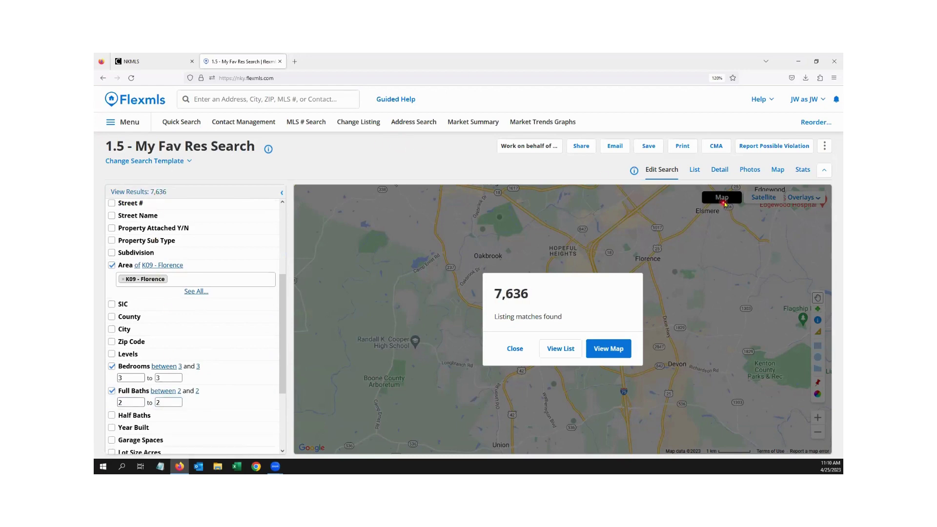
# Save the criteria as a new search named "florence 3 bed 2 fb for stats" without a contact.
pyautogui.click(650, 147)
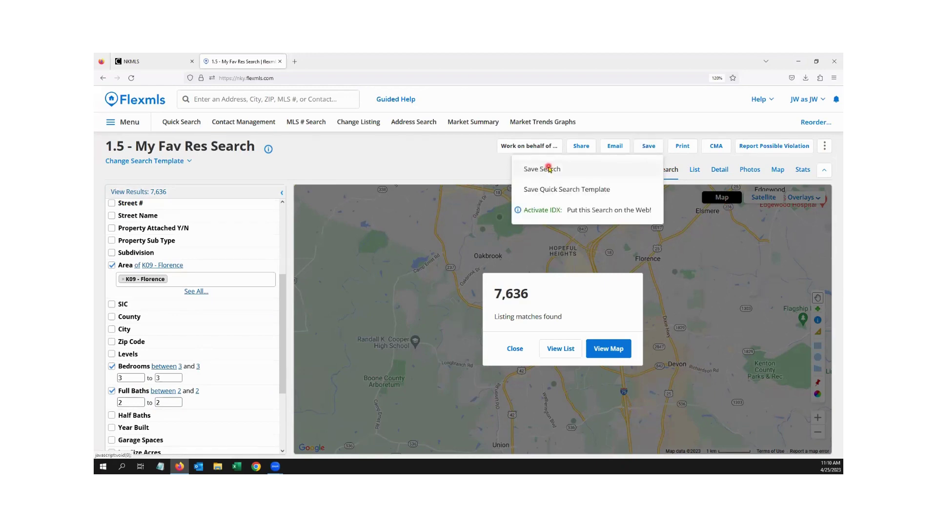
pyautogui.click(549, 168)
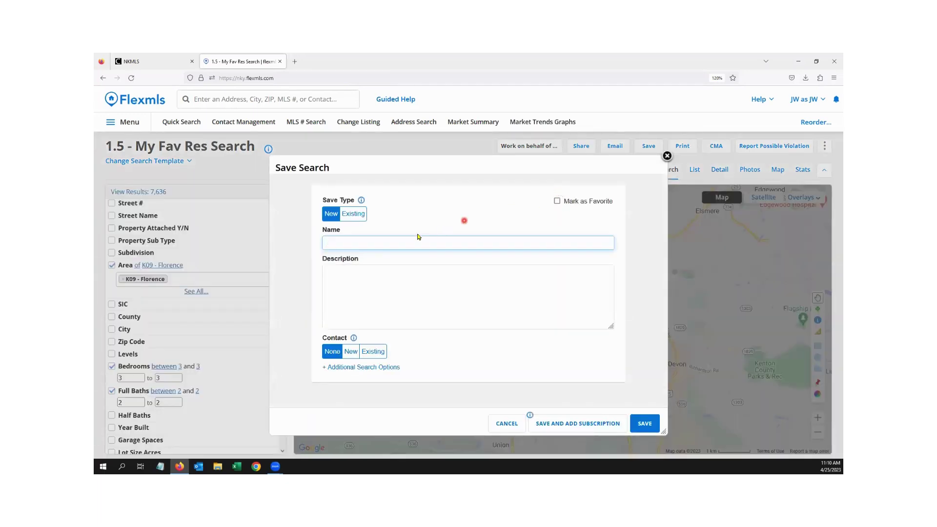
pyautogui.click(429, 247)
pyautogui.click(643, 423)
pyautogui.click(641, 424)
pyautogui.click(333, 258)
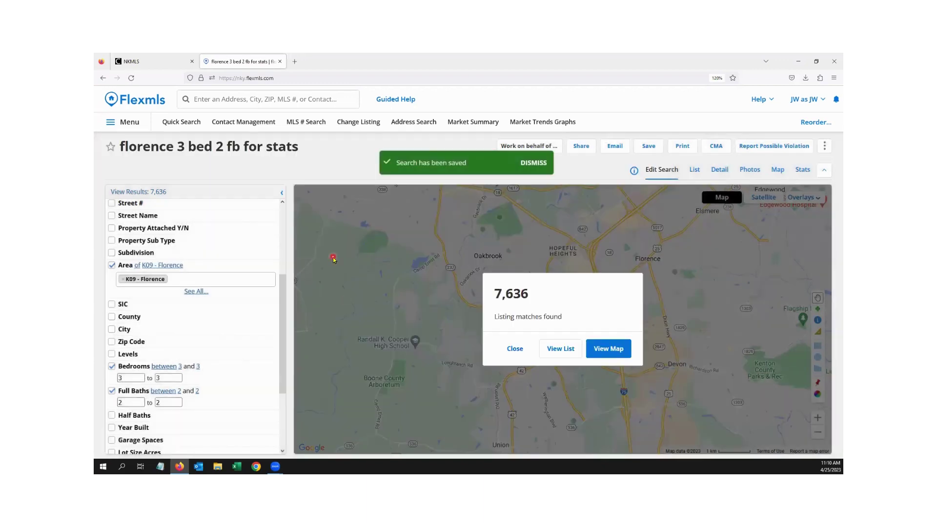
# Find the market trends graphs by searching for "market" and open the Days On Market graph.
pyautogui.click(273, 95)
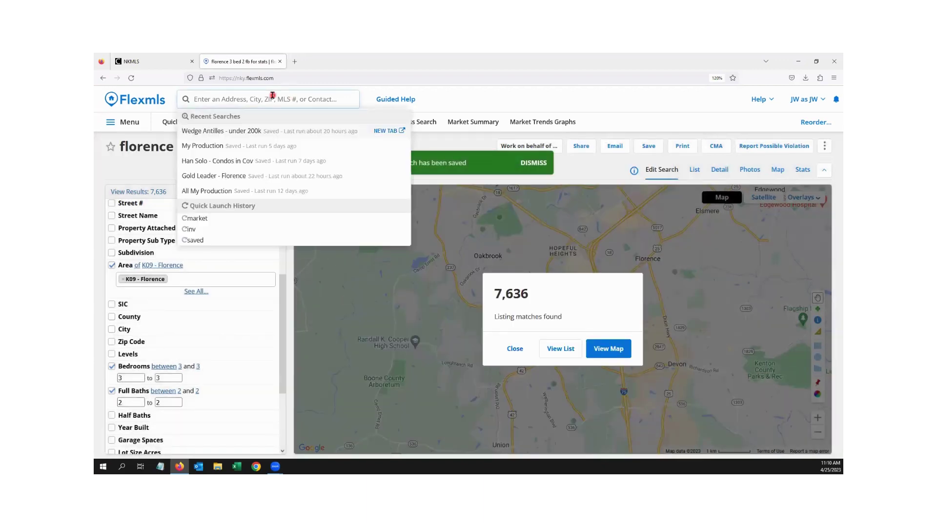
pyautogui.write('market')
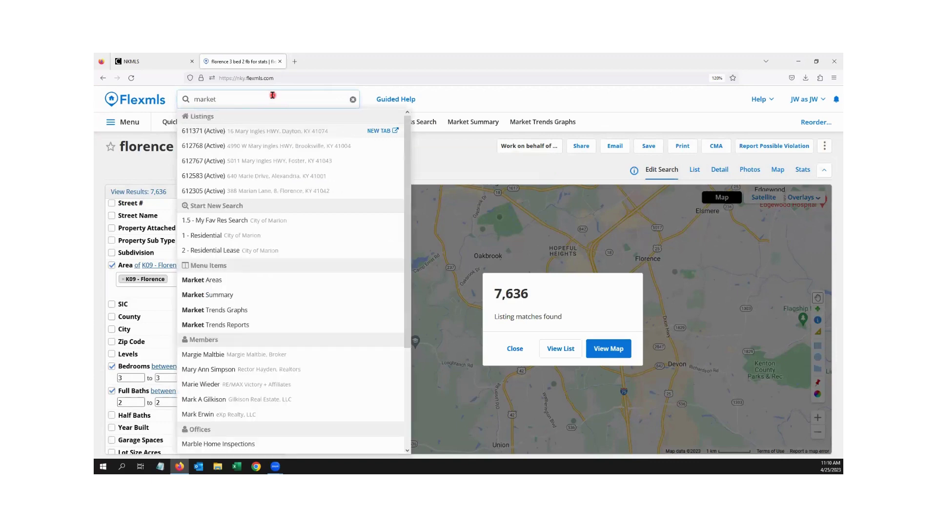
pyautogui.click(237, 318)
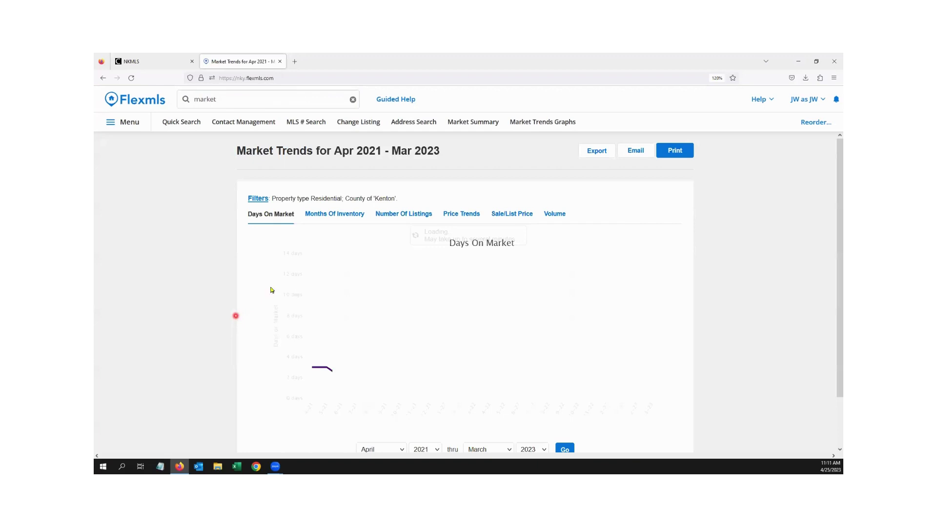
pyautogui.click(288, 216)
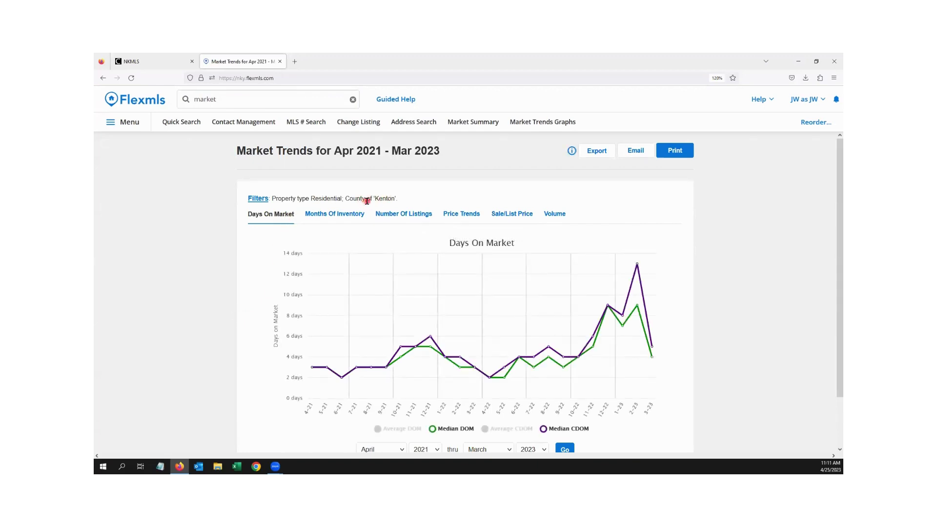
# Filter the market trends by the saved search "florence 3 bed 2 fb for stats".
pyautogui.click(259, 199)
pyautogui.click(426, 189)
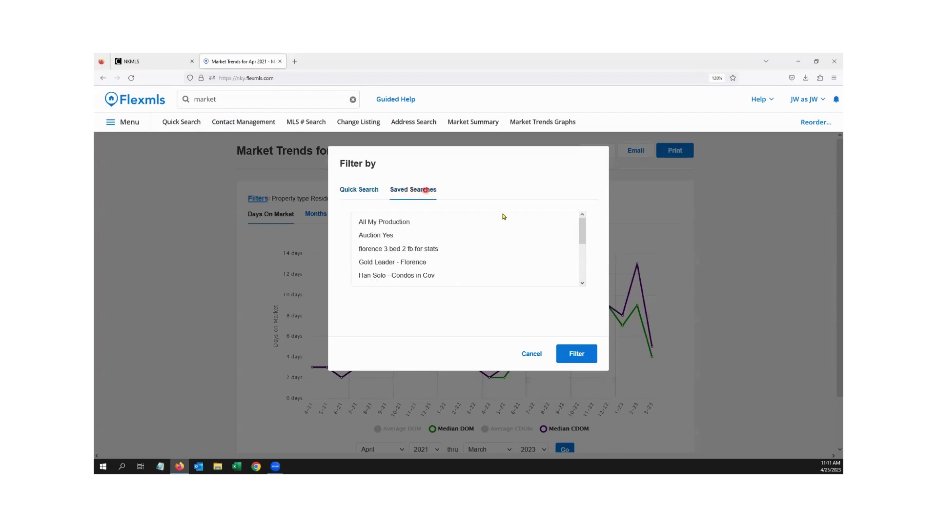
pyautogui.click(420, 250)
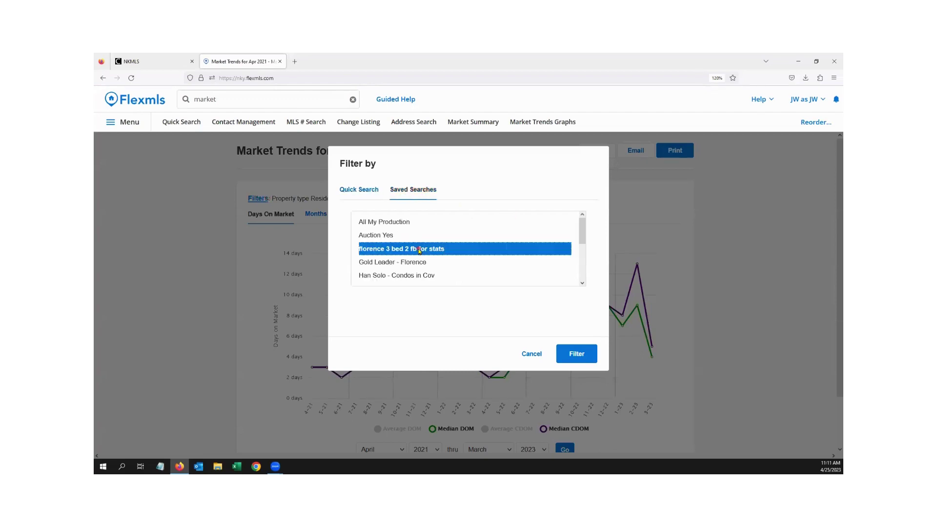
pyautogui.click(577, 355)
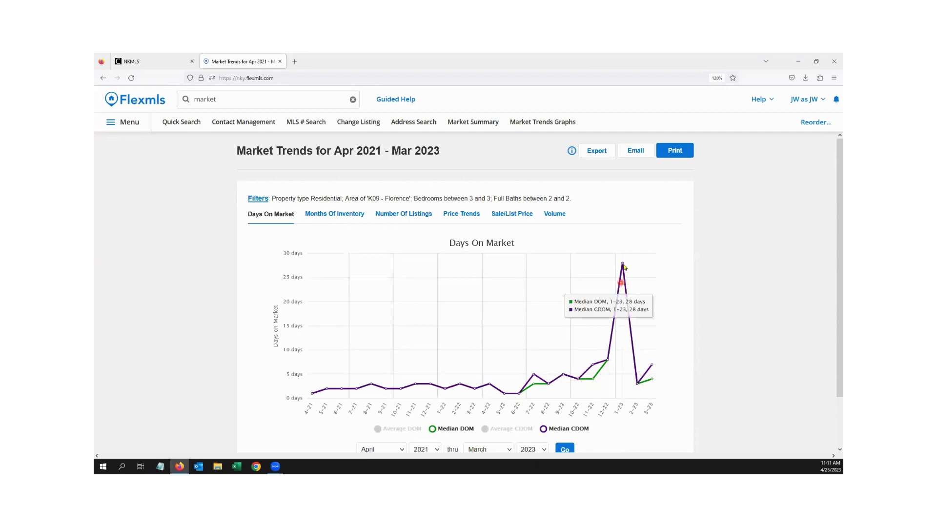
# Examine the January 2023 peak on the Days On Market graph and display its monthly data table for review.
pyautogui.moveTo(624, 265)
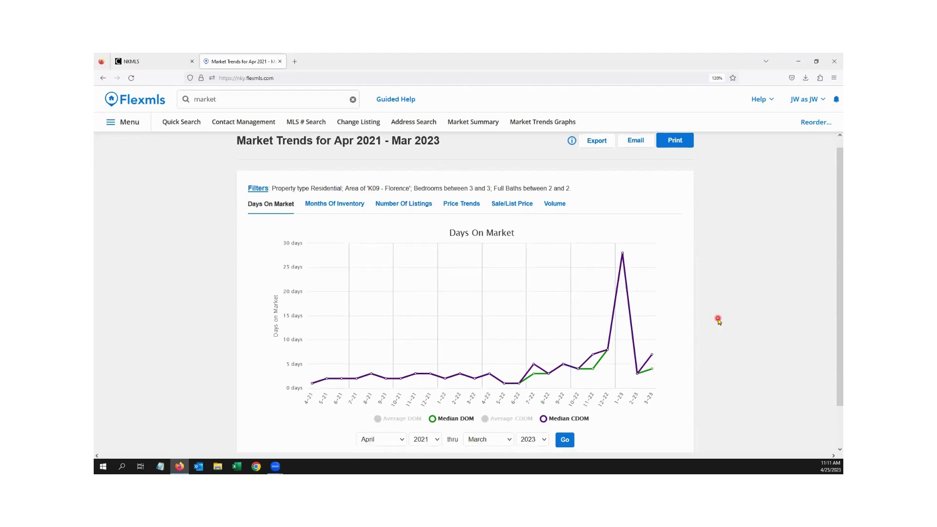
pyautogui.scroll(-2, 718, 322)
pyautogui.click(272, 412)
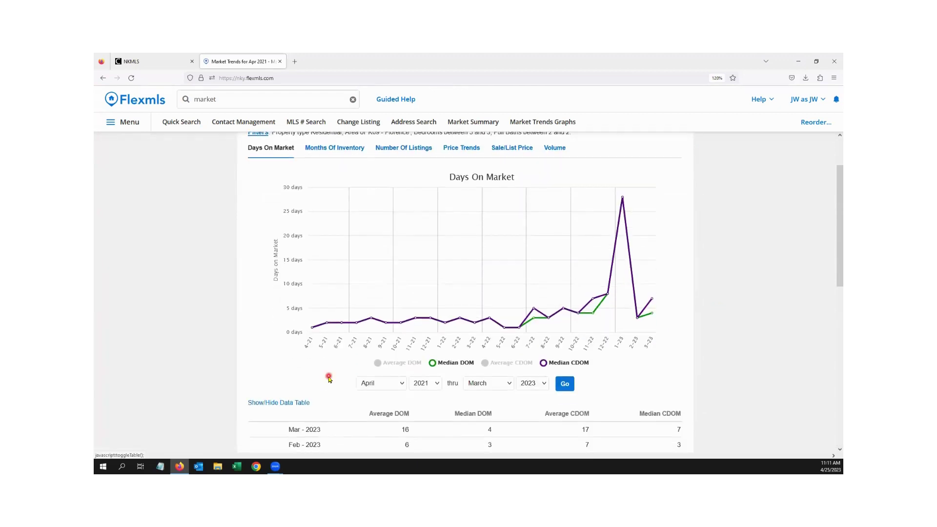
pyautogui.scroll(-5, 387, 376)
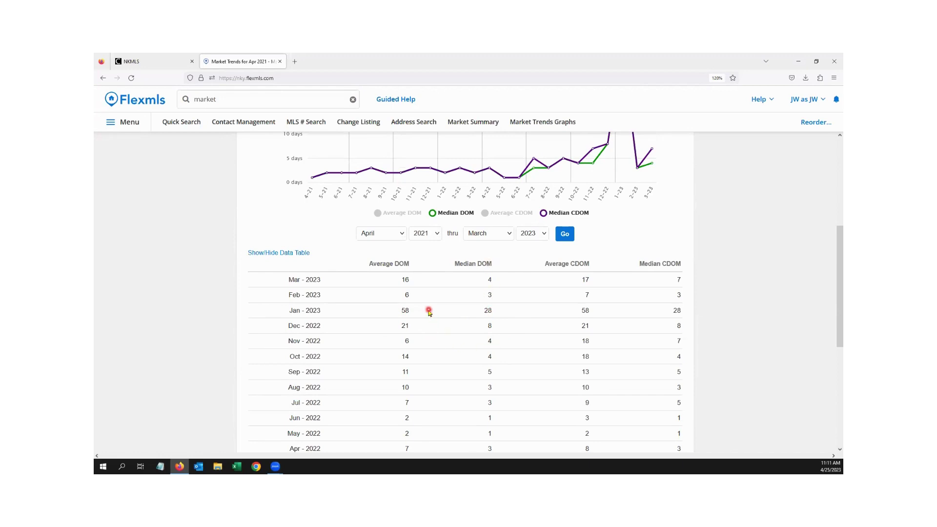
pyautogui.scroll(-1, 428, 312)
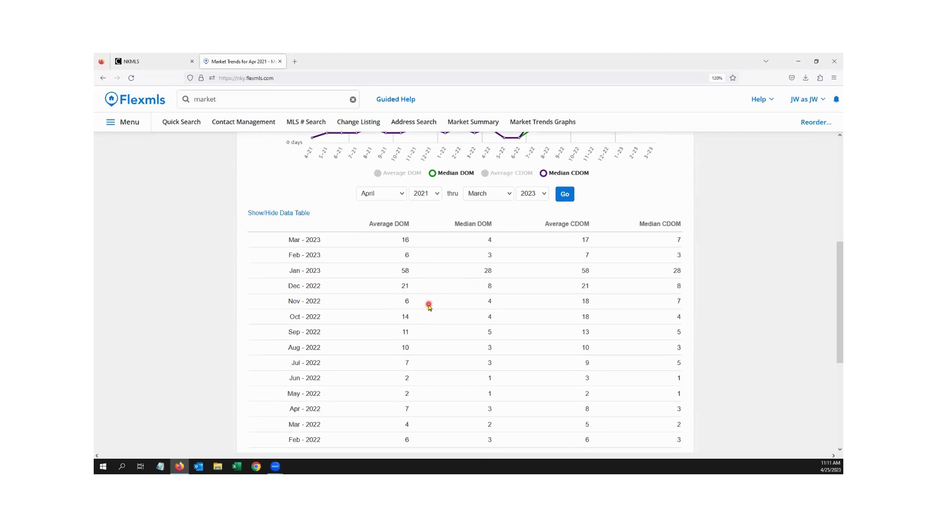
pyautogui.scroll(-4, 428, 305)
pyautogui.scroll(8, 428, 305)
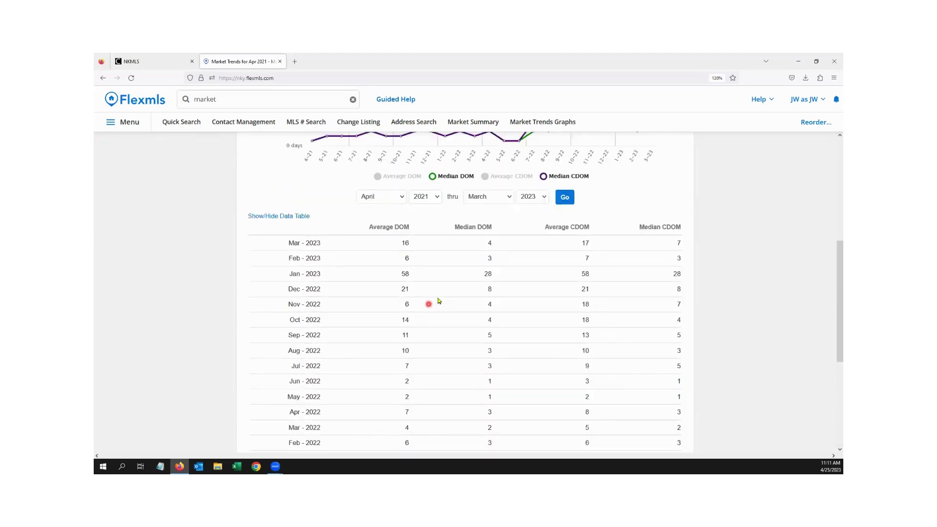
# Open the Months Of Inventory graph and review its monthly points and data table.
pyautogui.click(348, 214)
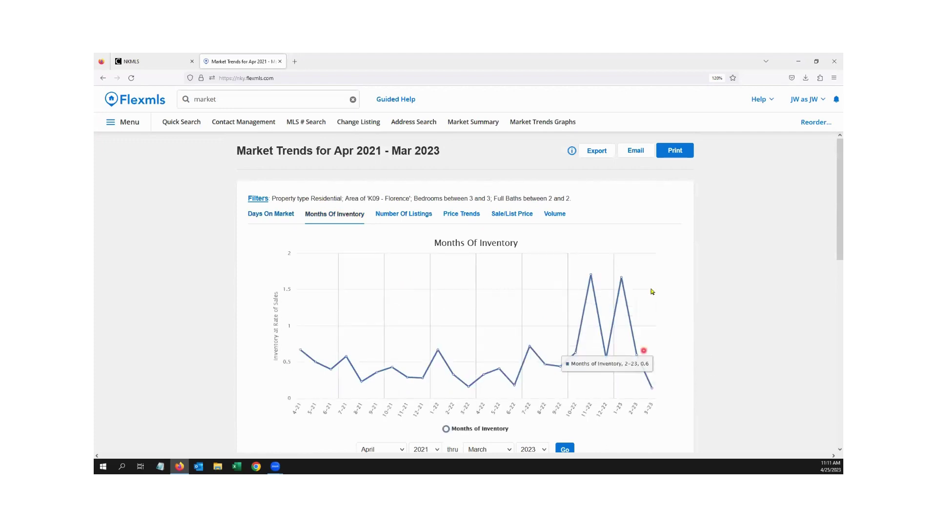
pyautogui.scroll(-1, 694, 325)
pyautogui.moveTo(531, 329)
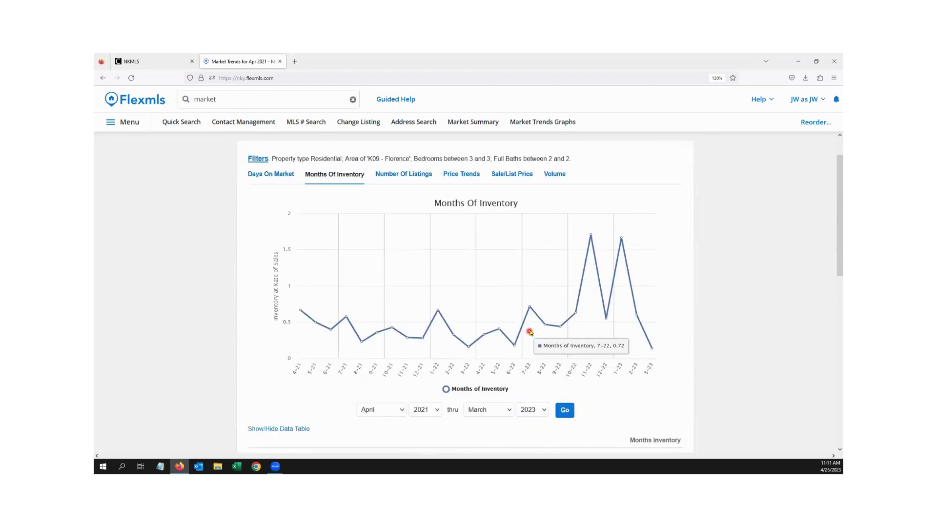
pyautogui.scroll(-2, 532, 339)
pyautogui.scroll(-2, 487, 372)
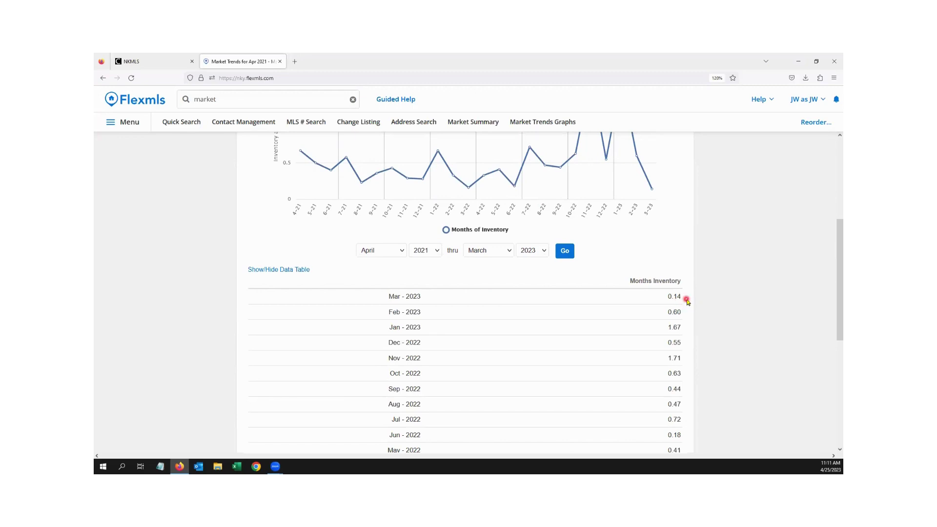
pyautogui.scroll(1, 688, 305)
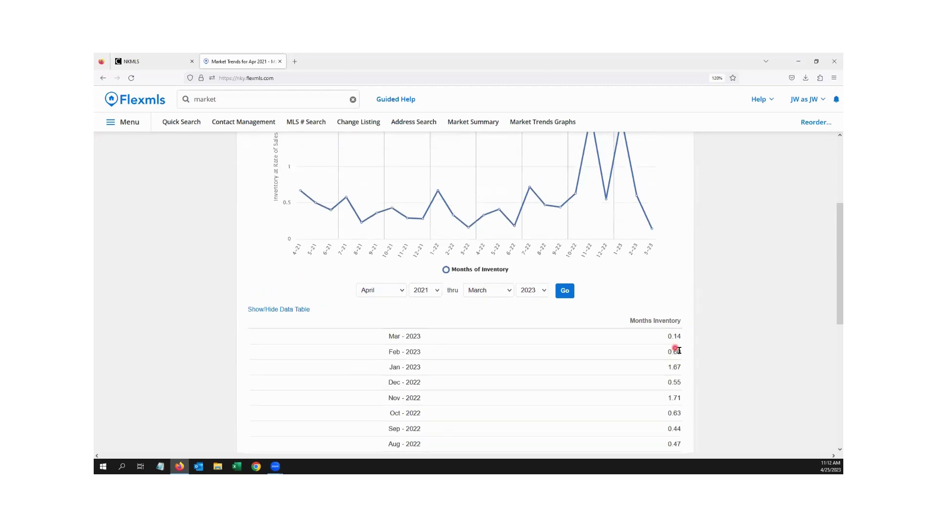
pyautogui.scroll(4, 458, 371)
# Open the Number Of Listings graph and review its active, new, pending and sold figures by month.
pyautogui.click(405, 215)
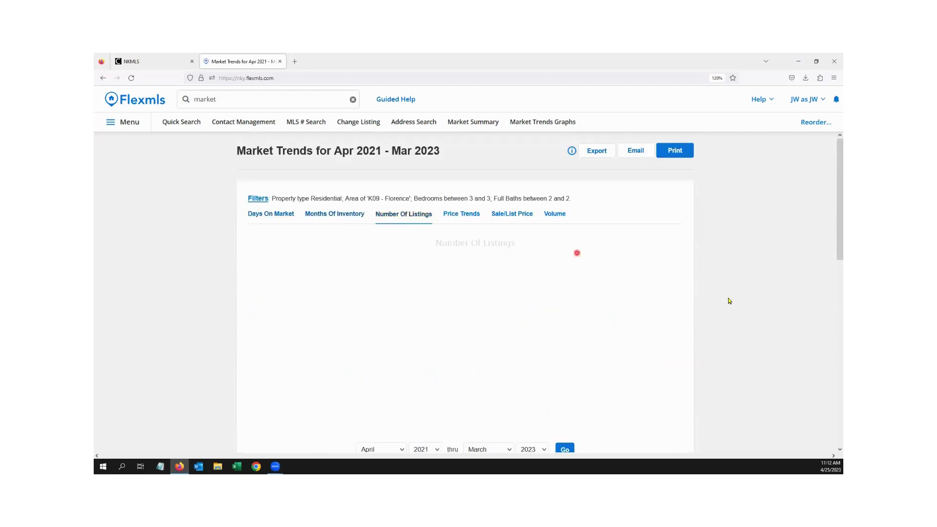
pyautogui.scroll(-5, 728, 300)
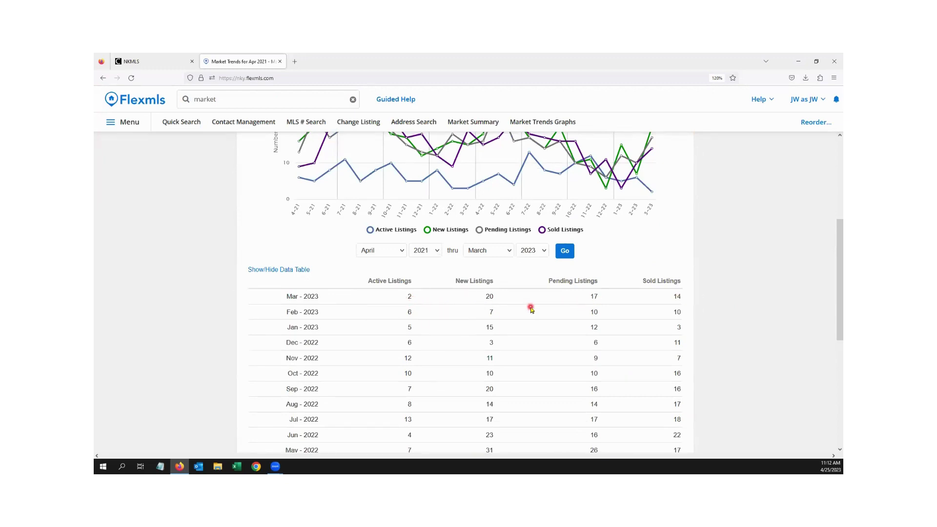
pyautogui.scroll(4, 530, 312)
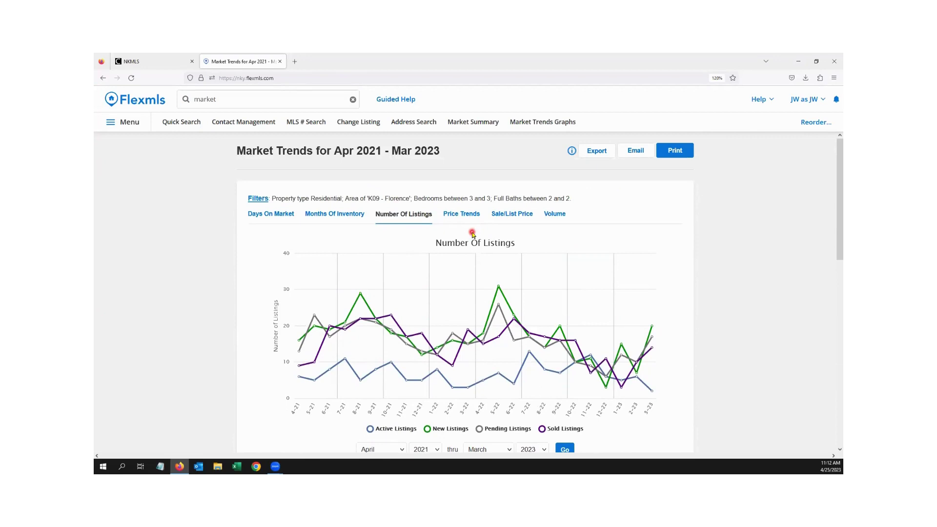
# Open the Price Trends graph and review the sold median sale prices in its monthly data table.
pyautogui.click(464, 215)
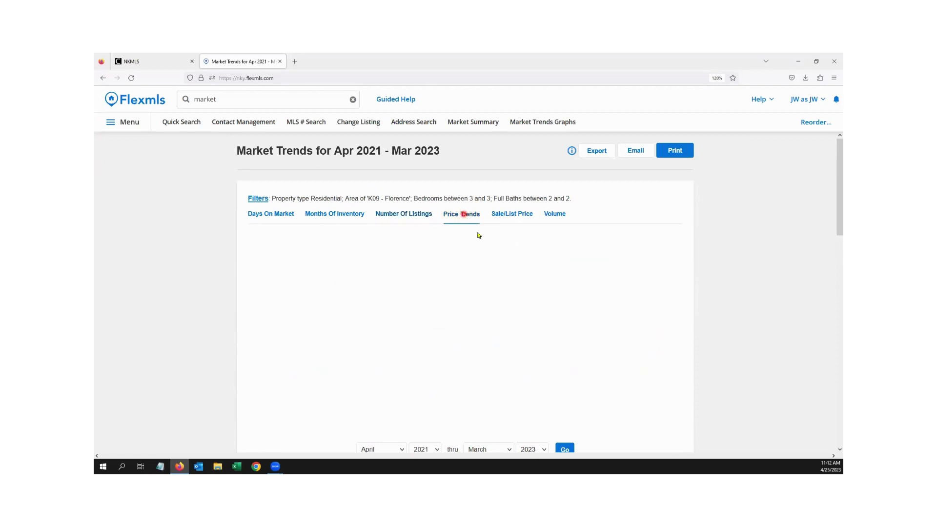
pyautogui.scroll(-3, 680, 297)
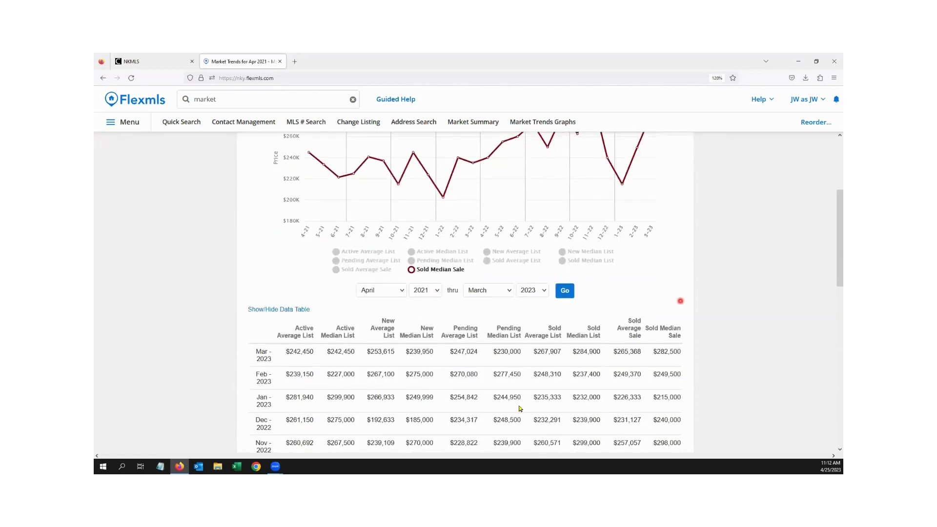
pyautogui.click(686, 351)
pyautogui.scroll(-1, 682, 353)
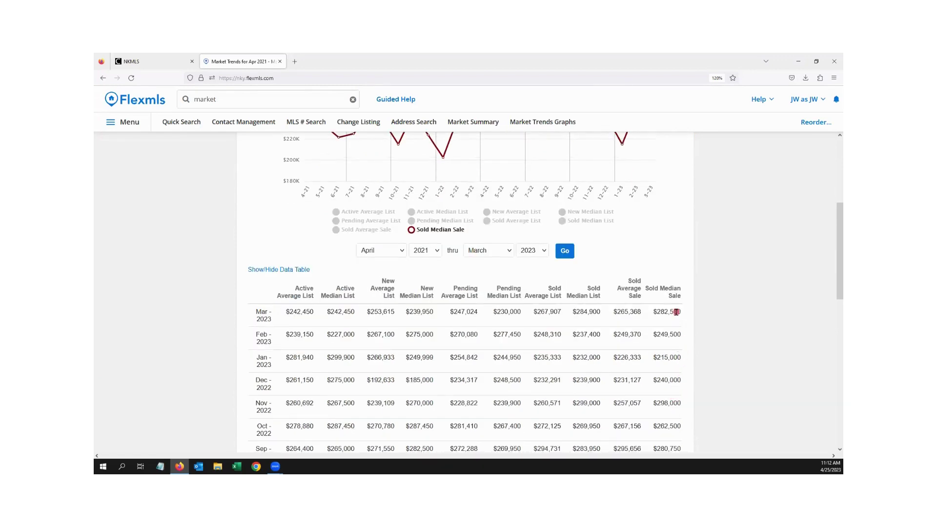
pyautogui.scroll(5, 668, 384)
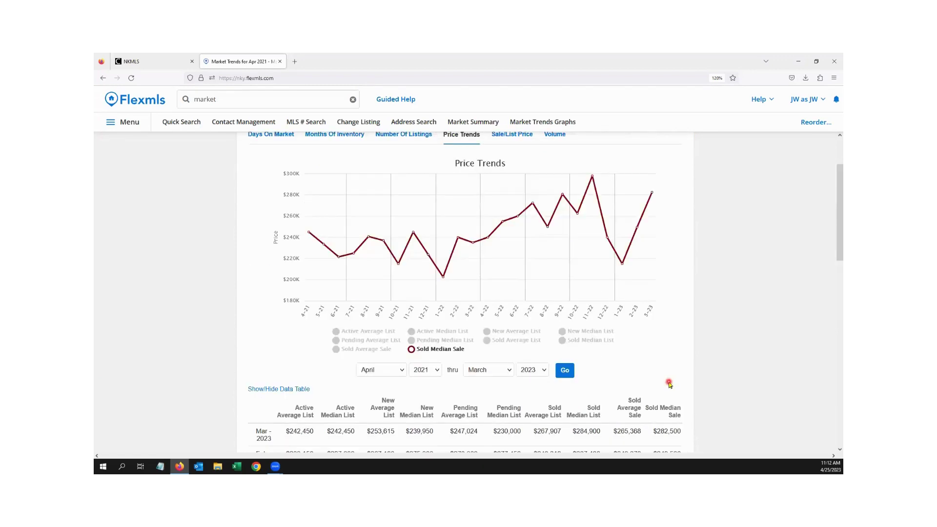
# Open the Sale/List Price graph and review its monthly sale-to-original-list and sale-to-list price ratios.
pyautogui.click(512, 213)
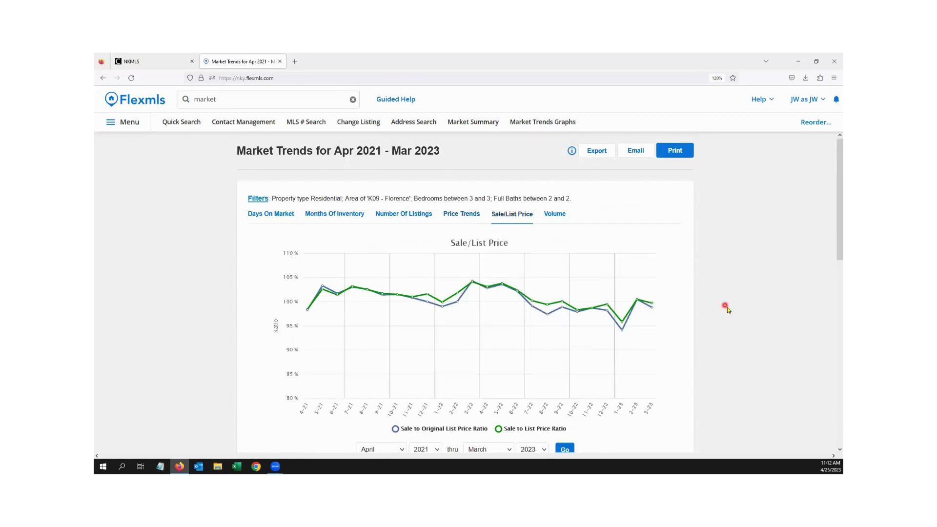
pyautogui.scroll(-5, 615, 312)
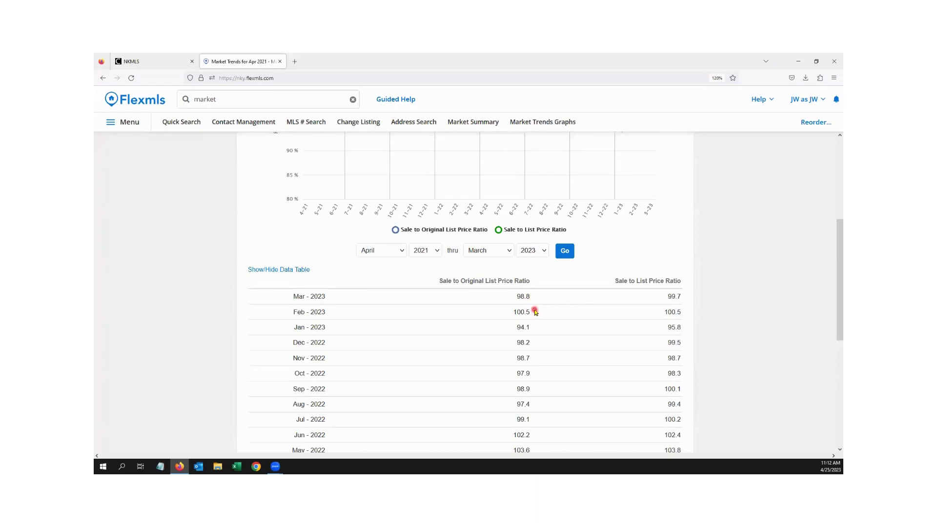
pyautogui.scroll(-1, 548, 344)
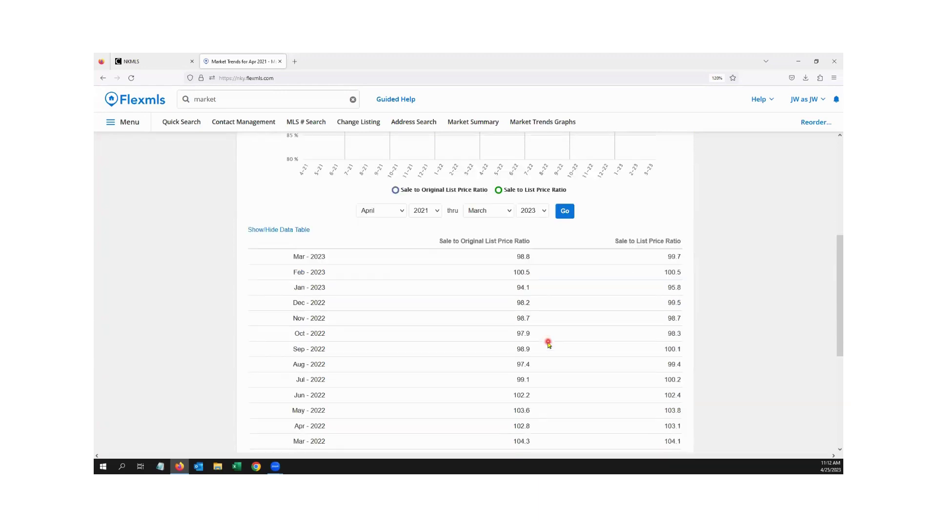
pyautogui.scroll(-1, 548, 344)
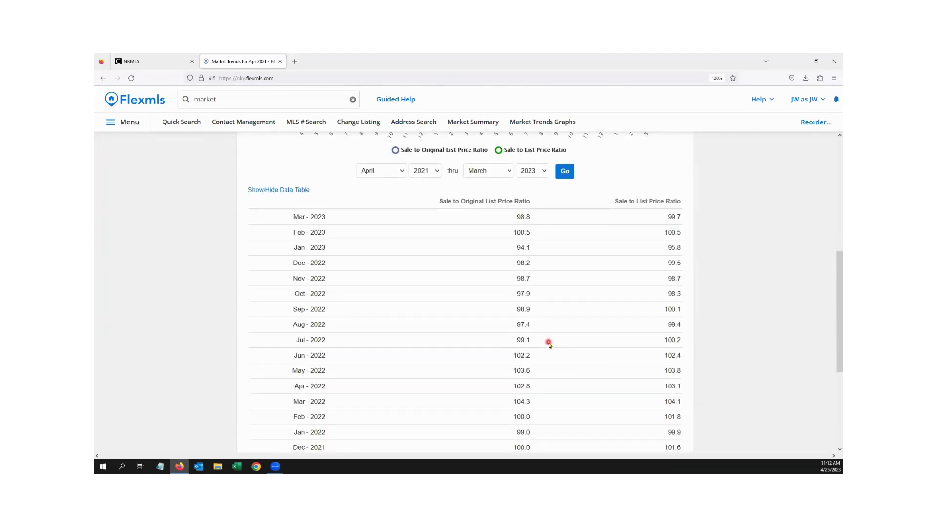
pyautogui.scroll(7, 548, 343)
# Open the Volume graph and review the sold sale volume by month.
pyautogui.click(560, 213)
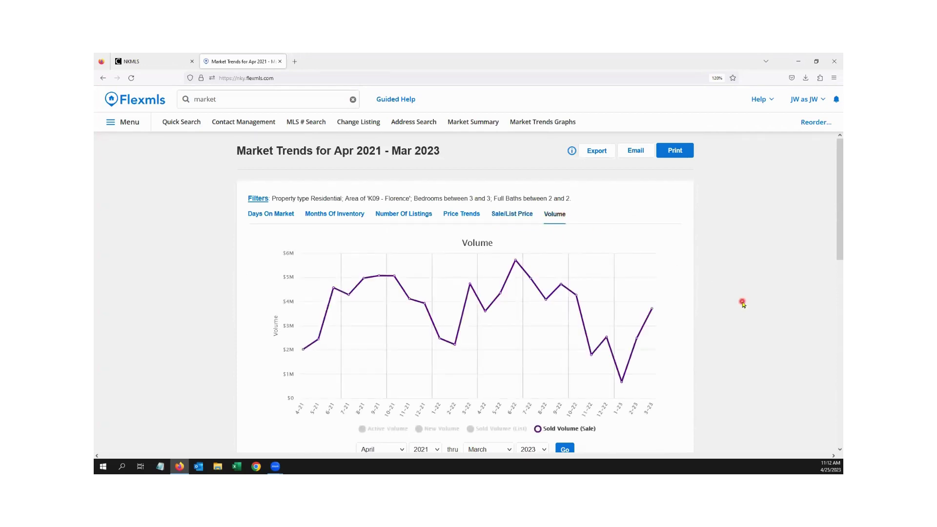
pyautogui.scroll(-3, 742, 305)
pyautogui.scroll(3, 742, 311)
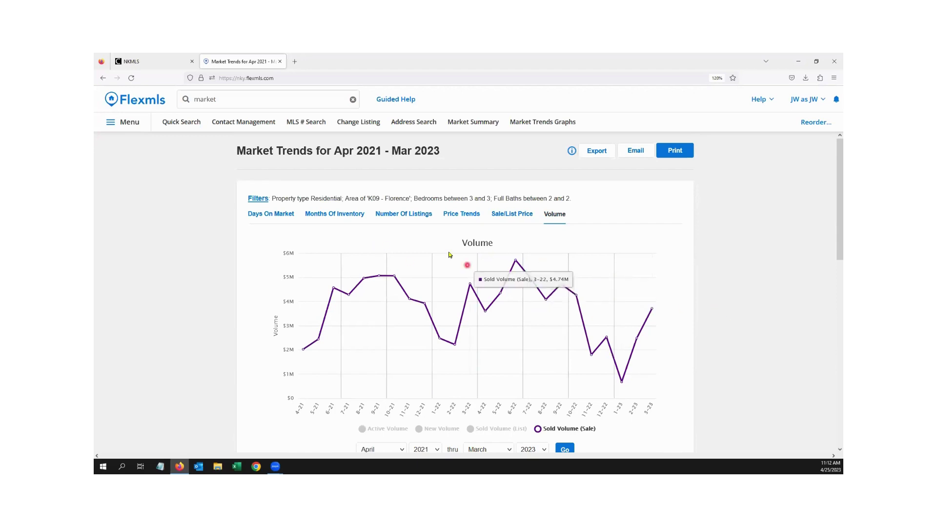
# Filter the market trends with the quick search "1 - Residential (Northern Kentucky MLS)", leaving all its criteria unrestricted.
pyautogui.click(257, 199)
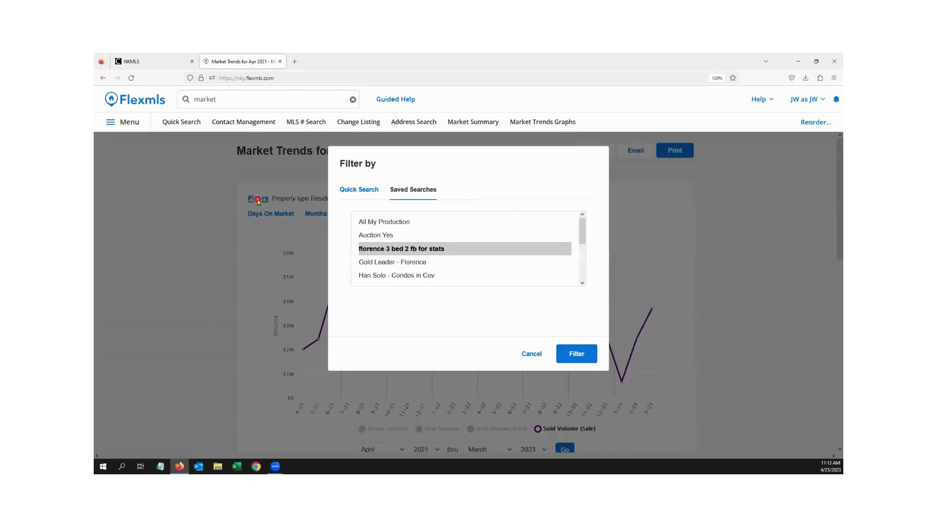
pyautogui.click(354, 191)
pyautogui.click(421, 223)
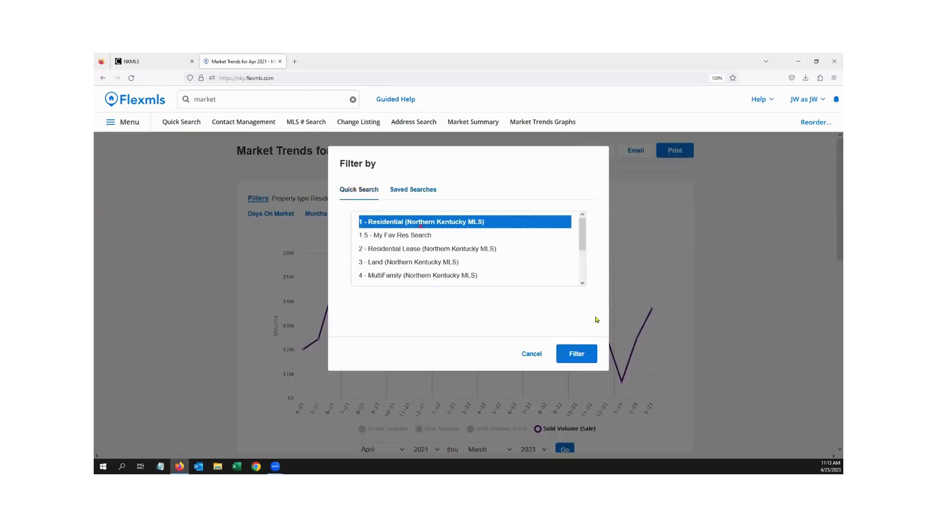
pyautogui.click(577, 354)
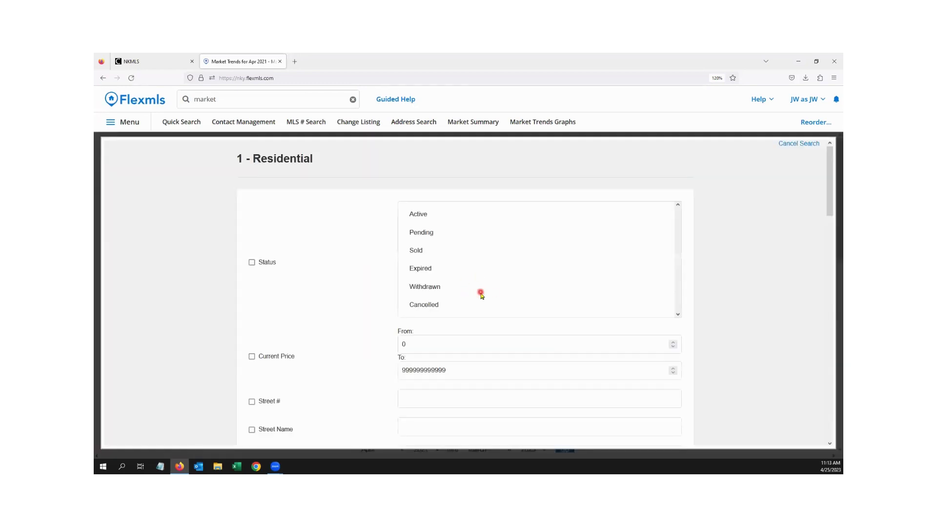
pyautogui.scroll(-10, 480, 294)
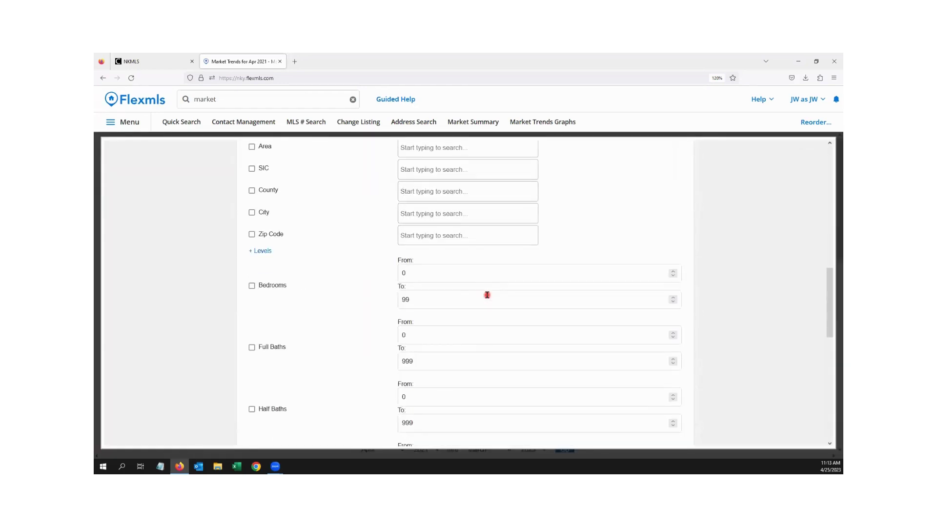
pyautogui.scroll(-10, 487, 295)
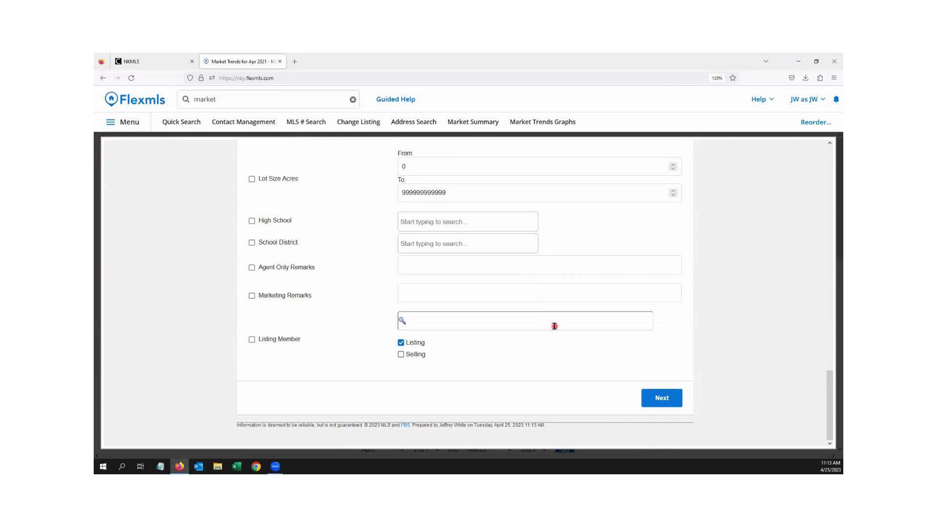
pyautogui.scroll(1, 554, 328)
pyautogui.scroll(-1, 596, 349)
pyautogui.click(672, 398)
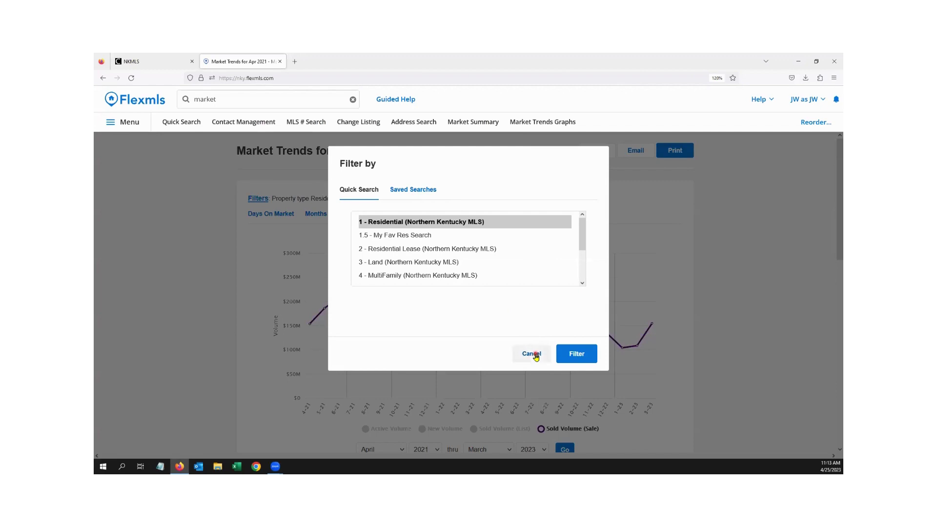
pyautogui.click(531, 354)
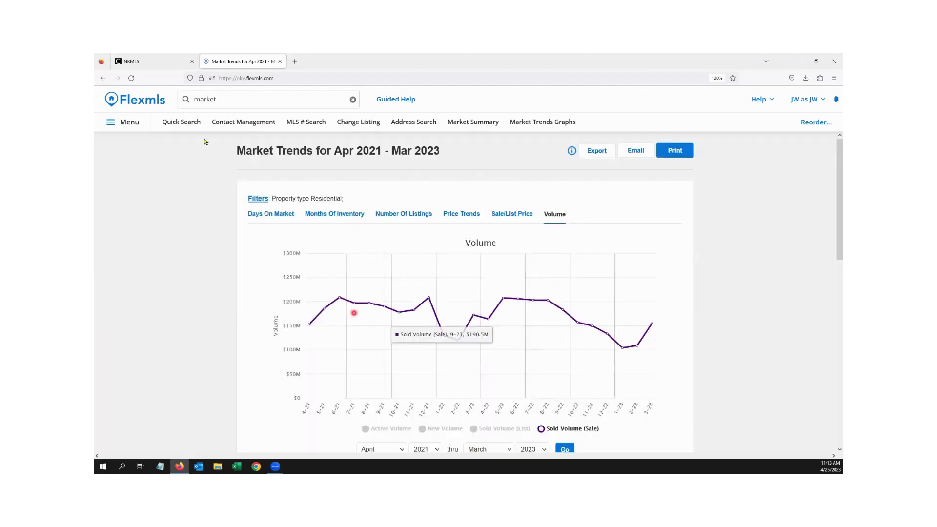
# Start a 1.5 - My Fav Res Search within the map overlay "North of 275 by river" and remove its Active status restriction.
pyautogui.click(182, 123)
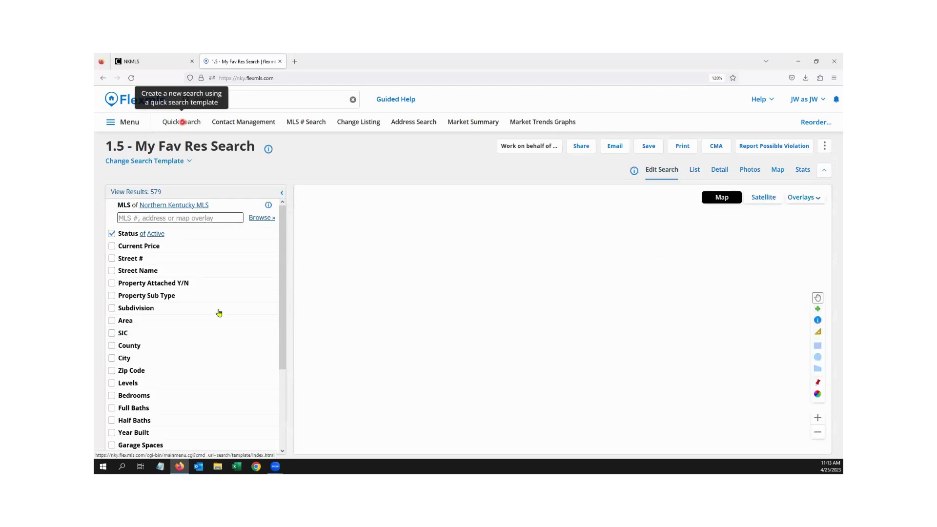
pyautogui.click(193, 361)
pyautogui.click(158, 215)
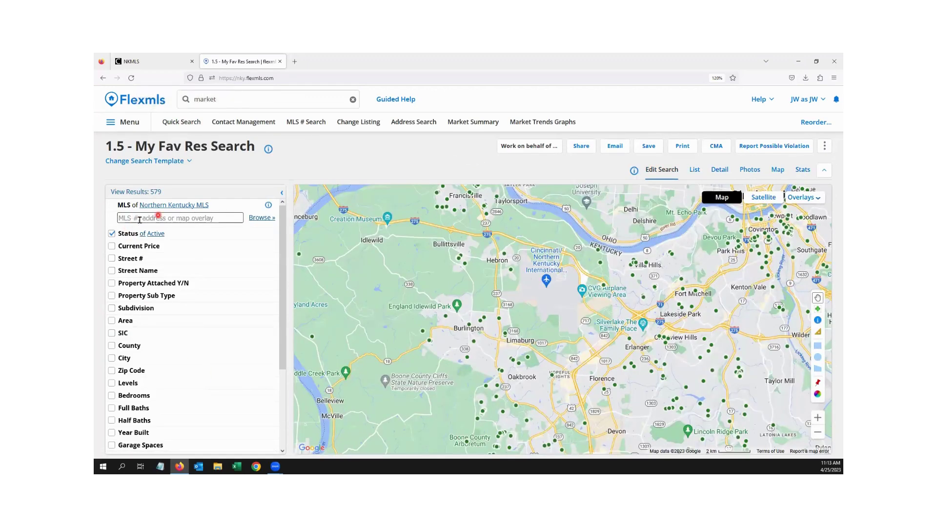
pyautogui.click(140, 215)
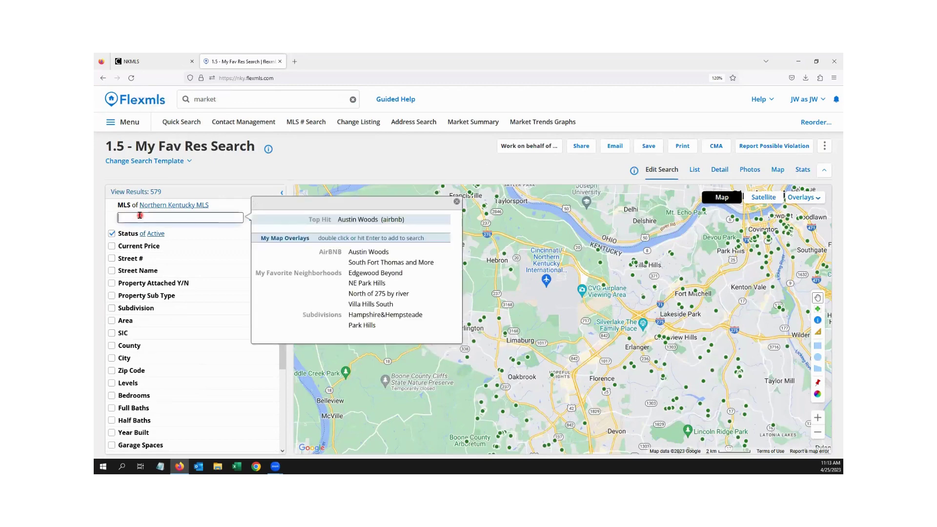
pyautogui.click(394, 295)
pyautogui.doubleClick(394, 295)
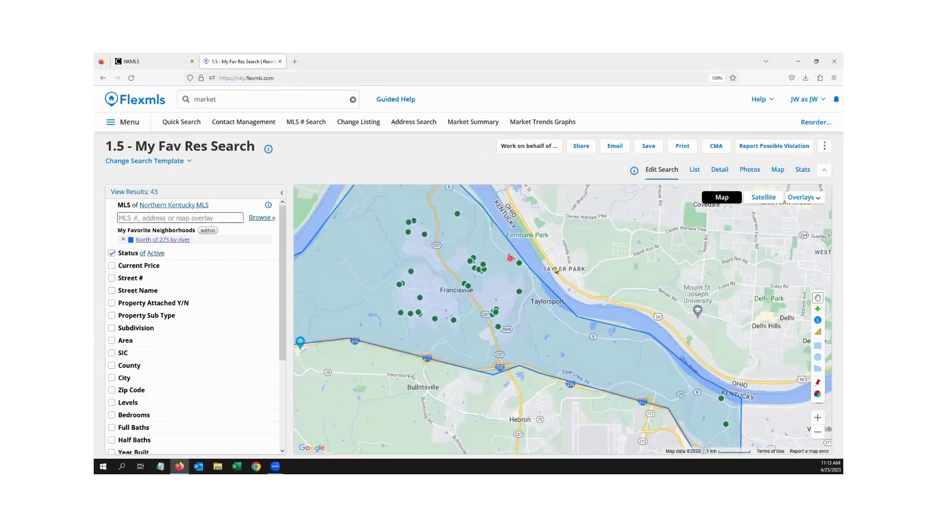
pyautogui.click(112, 253)
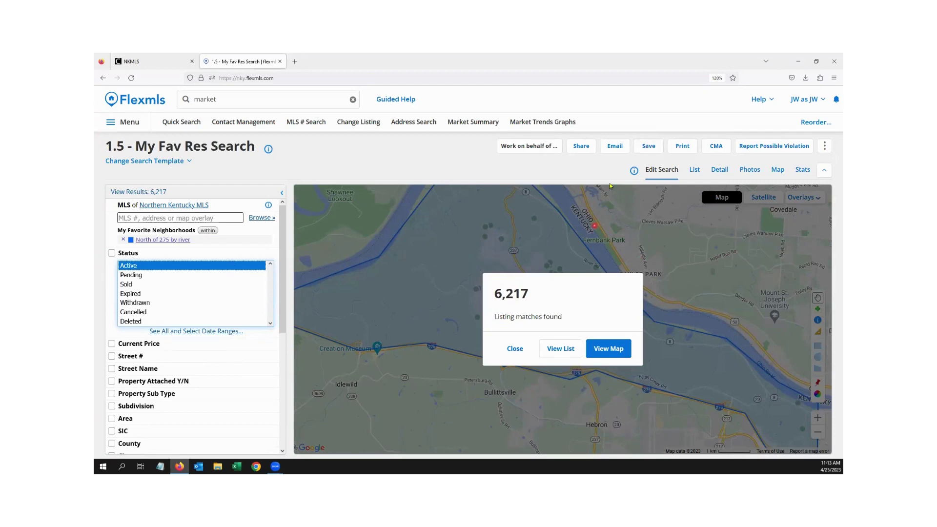
# Save the search as a new saved search named "north of 275 by river for stats".
pyautogui.click(641, 146)
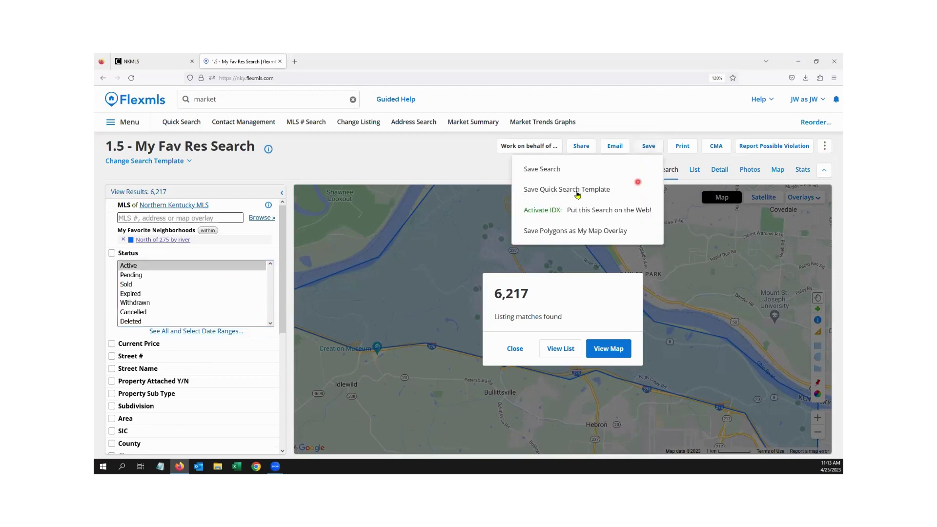
pyautogui.click(550, 171)
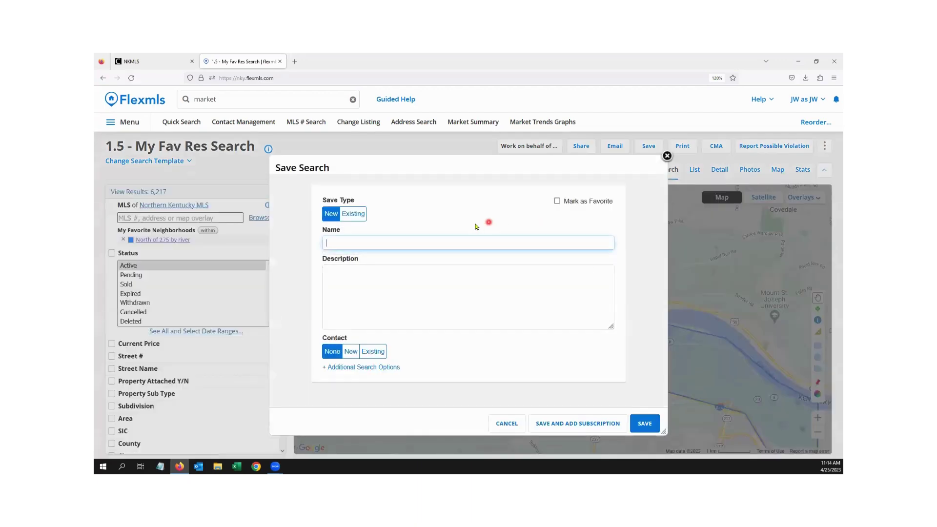
pyautogui.write('north of 275 by river for stats')
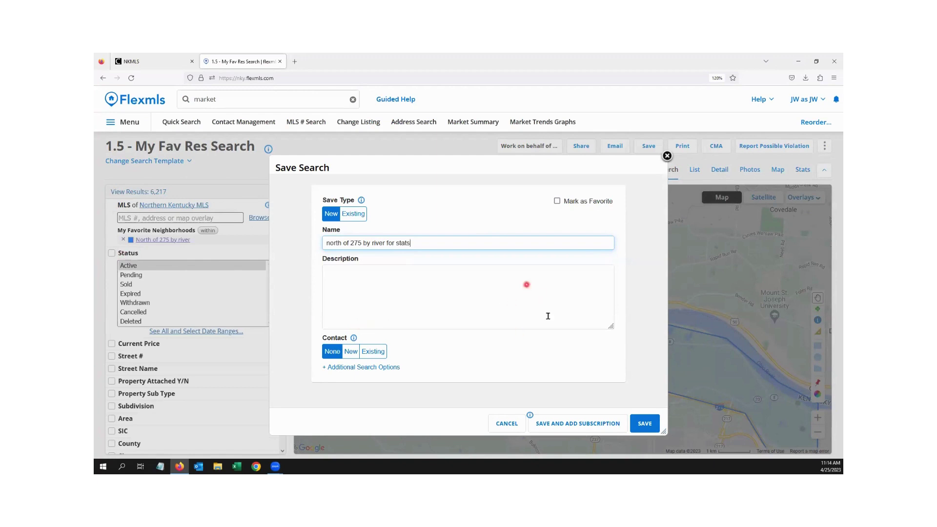
pyautogui.click(644, 423)
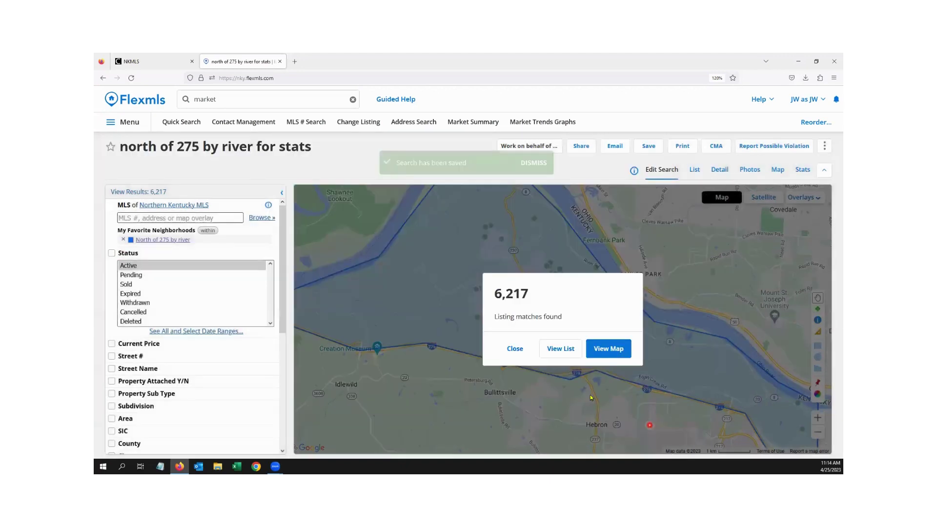
# Return to Market Trends Graphs and filter them by the saved search "north of 275 by river for stats".
pyautogui.click(262, 100)
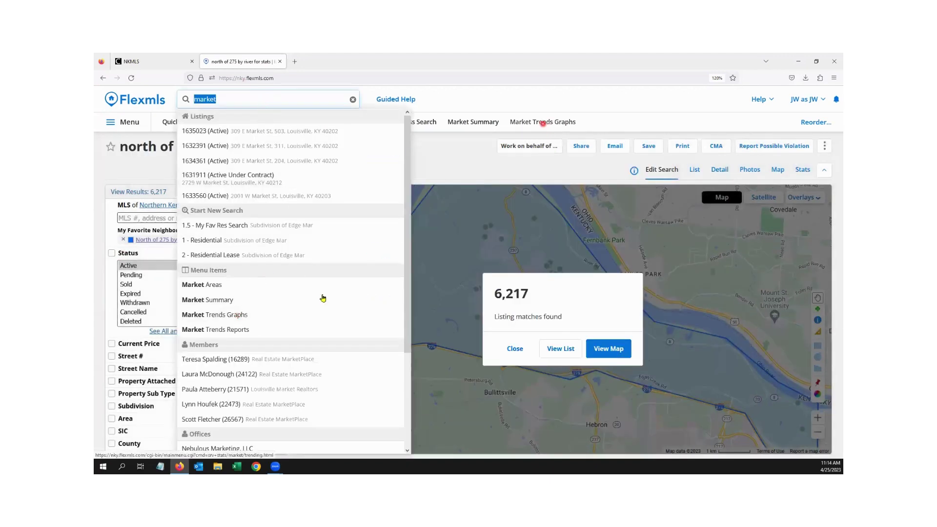
pyautogui.click(223, 317)
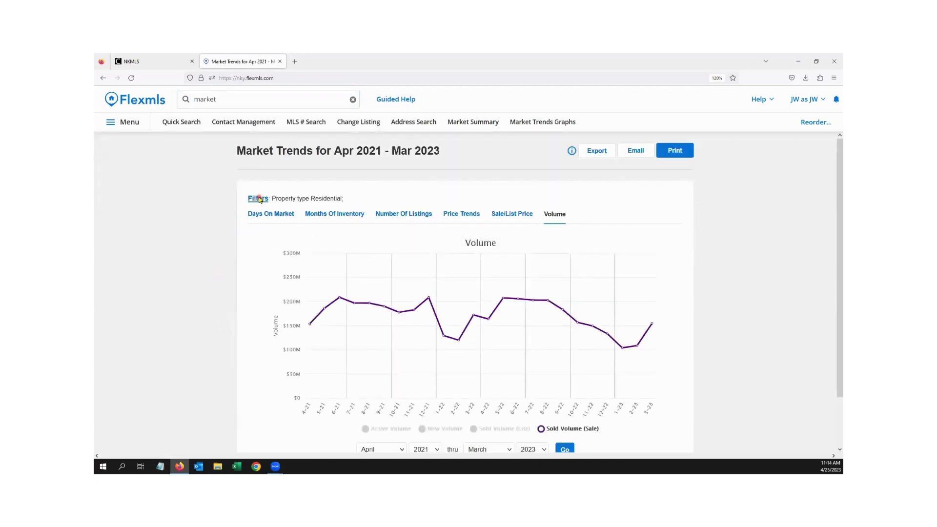
pyautogui.click(258, 199)
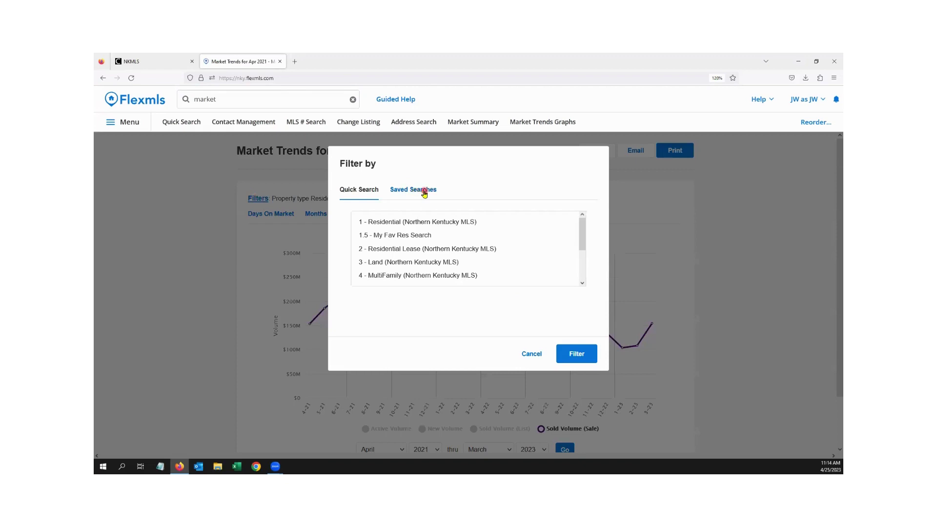
pyautogui.click(424, 190)
pyautogui.click(584, 232)
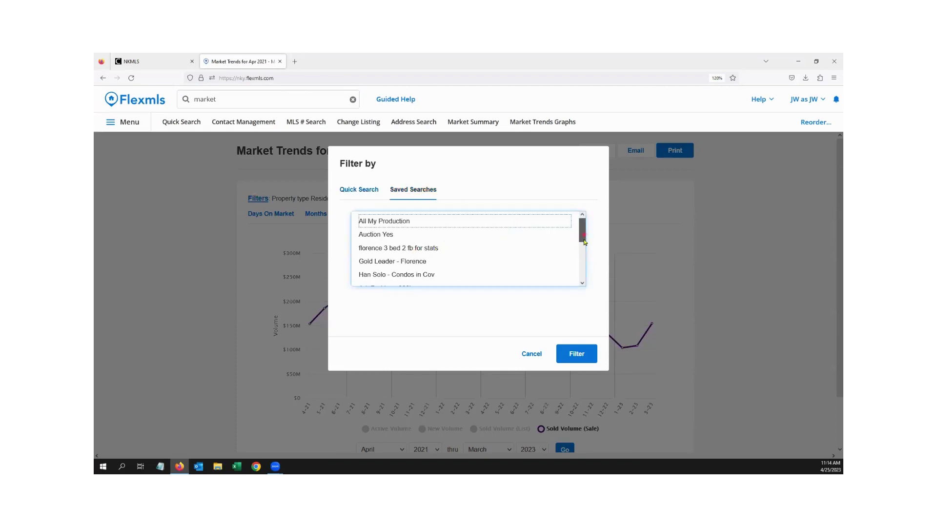
pyautogui.moveTo(583, 242); pyautogui.dragTo(583, 278)
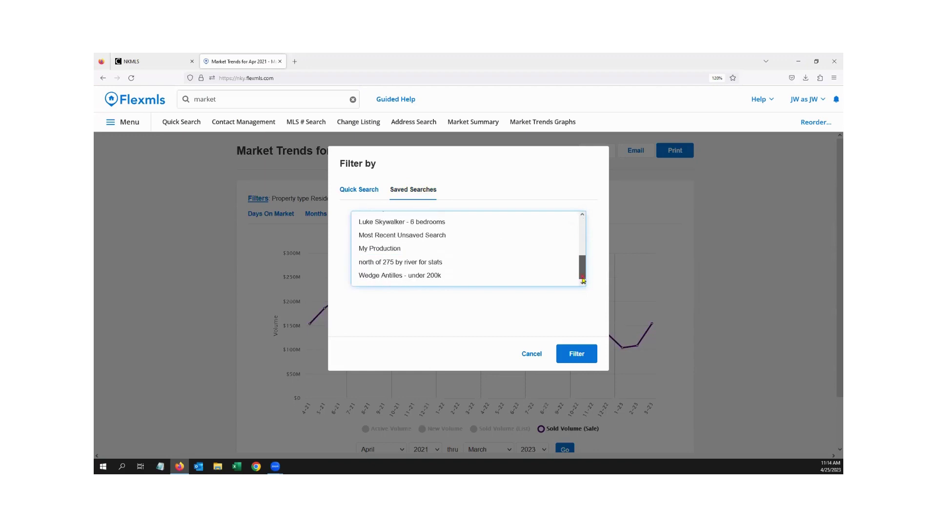
pyautogui.click(423, 264)
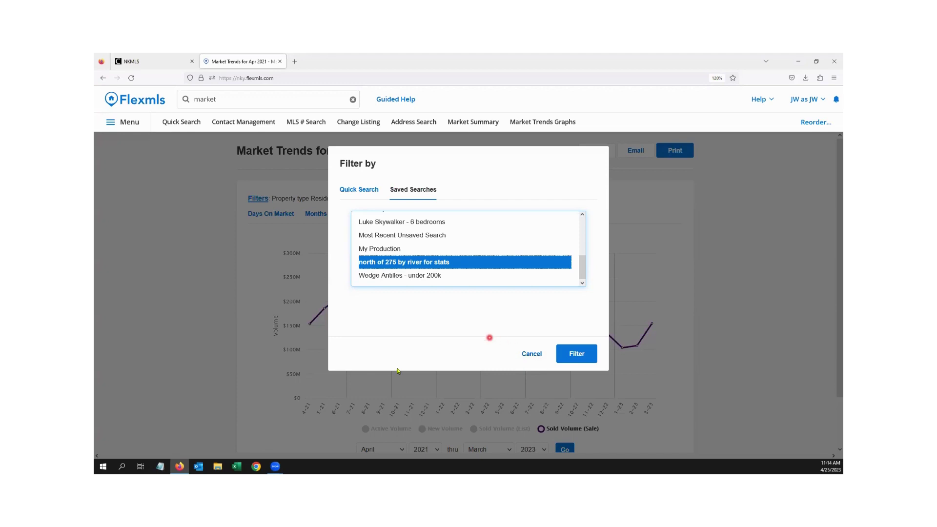
pyautogui.click(574, 354)
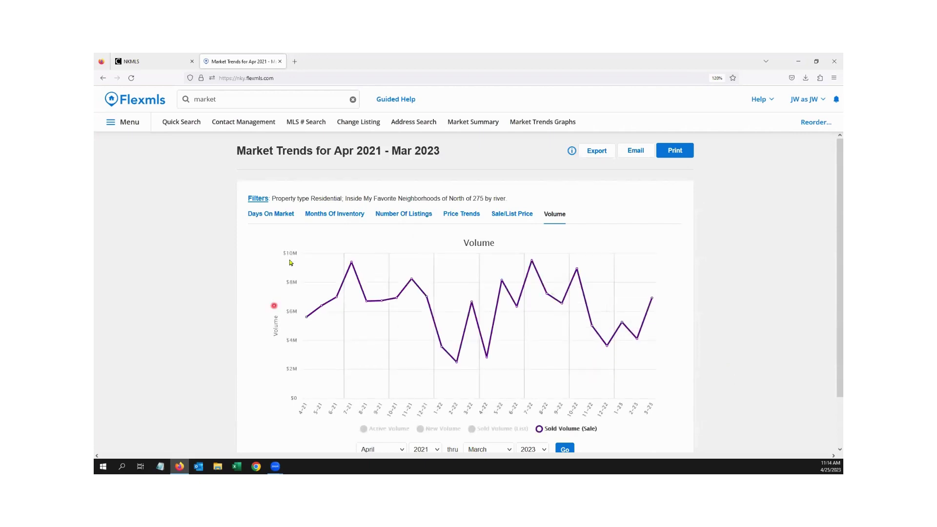
# Show the Days On Market graph with its data table and review the monthly average and median figures.
pyautogui.click(283, 214)
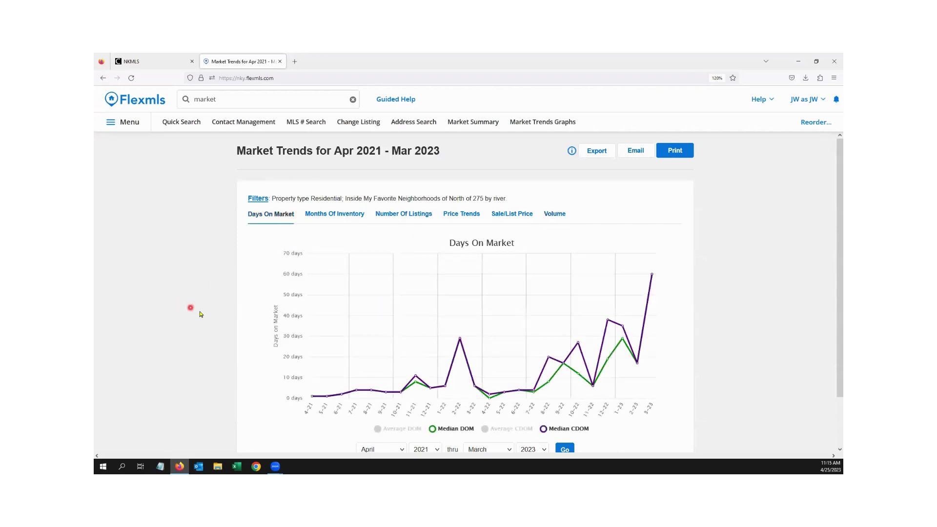
pyautogui.scroll(-1, 197, 309)
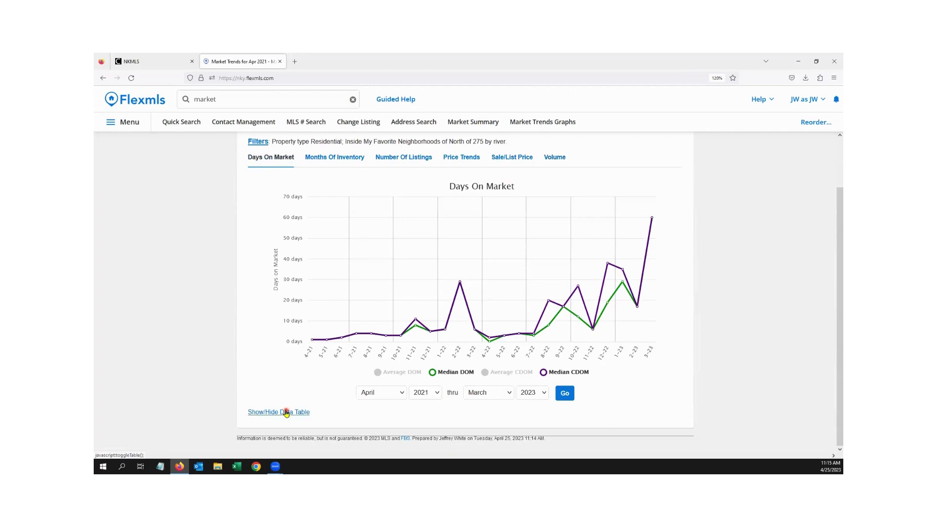
pyautogui.click(286, 411)
pyautogui.scroll(-3, 251, 381)
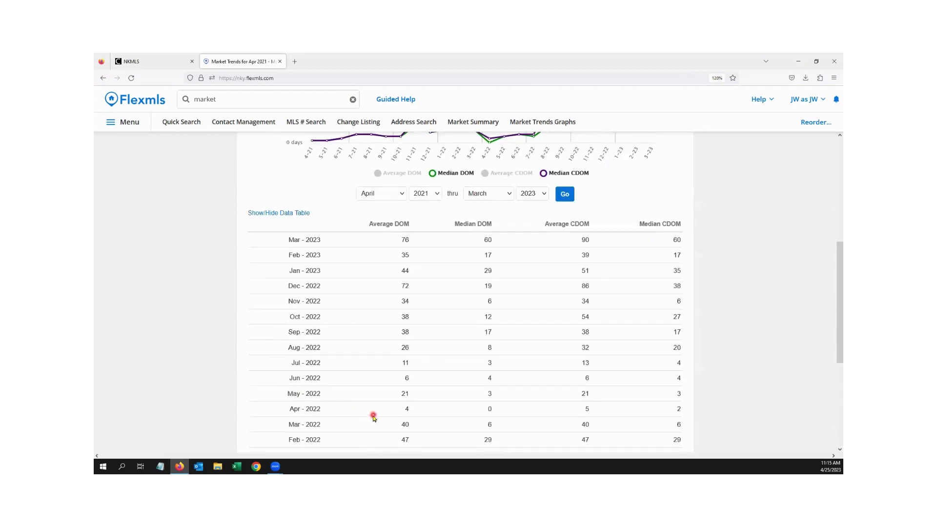
pyautogui.scroll(4, 373, 417)
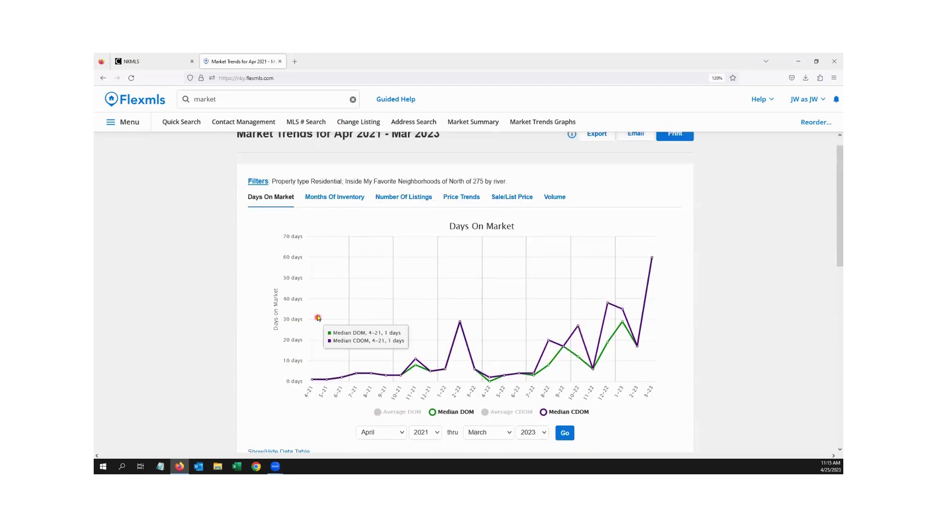
# Show the Months Of Inventory graph and review its monthly data table.
pyautogui.click(341, 198)
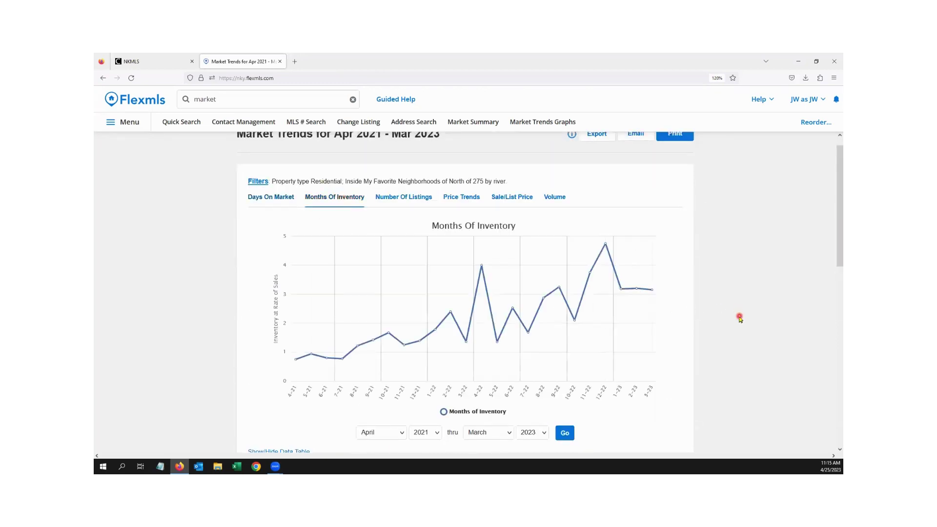
pyautogui.scroll(-4, 737, 322)
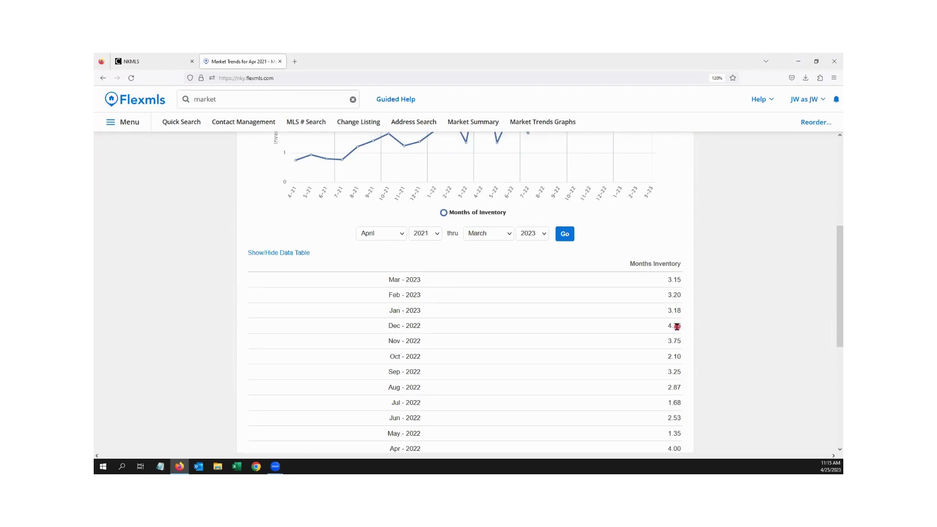
pyautogui.scroll(-1, 693, 322)
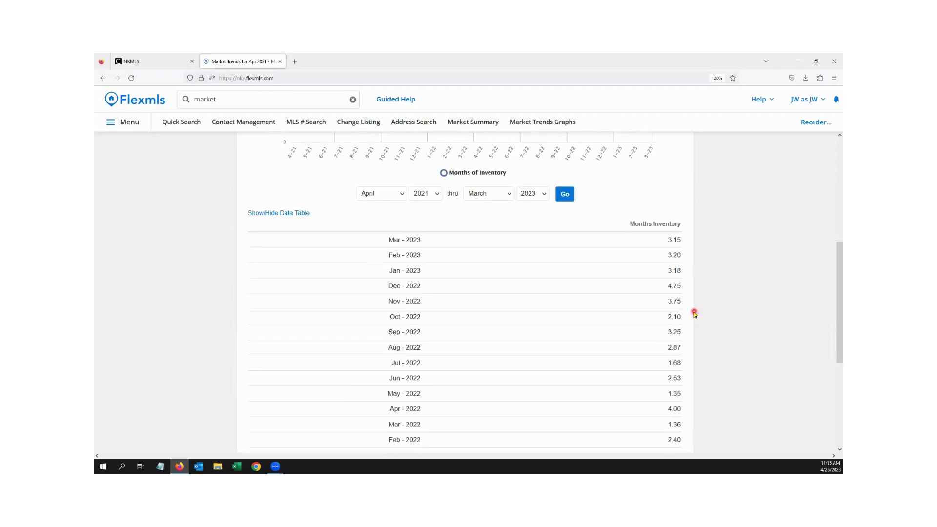
pyautogui.scroll(5, 700, 323)
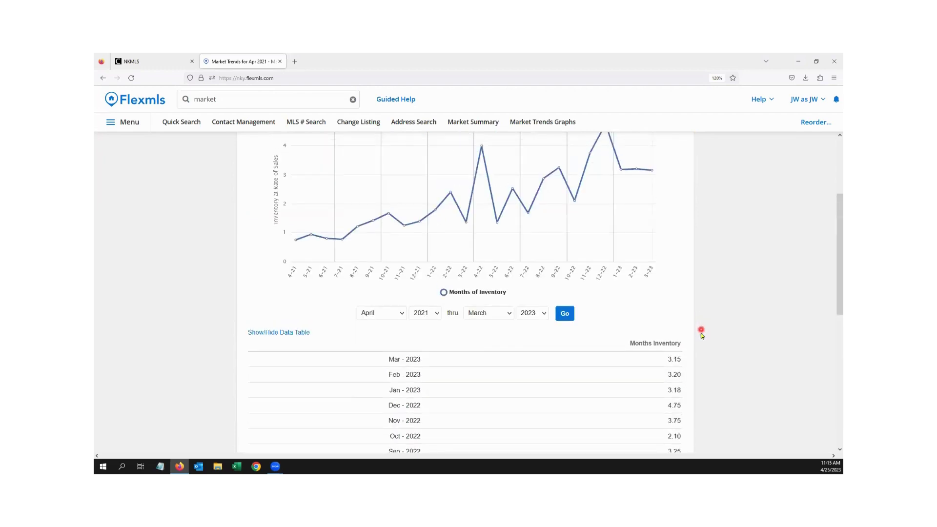
# Show the Number Of Listings graph and review its table of active, new, pending and sold listings.
pyautogui.click(415, 212)
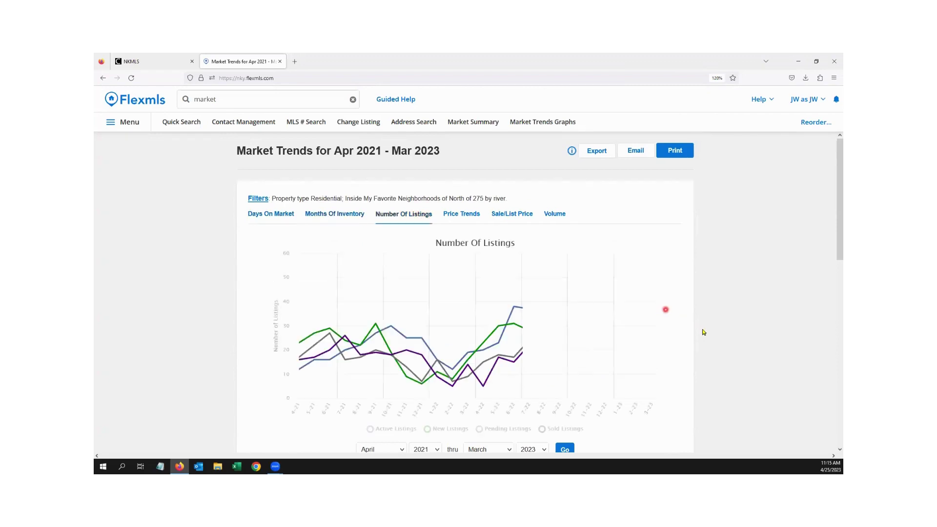
pyautogui.scroll(-4, 708, 340)
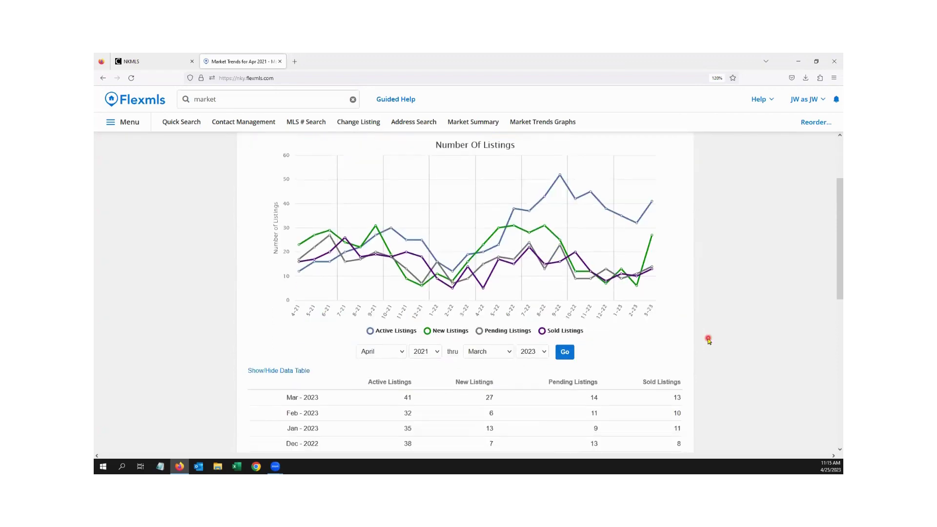
pyautogui.scroll(-3, 708, 340)
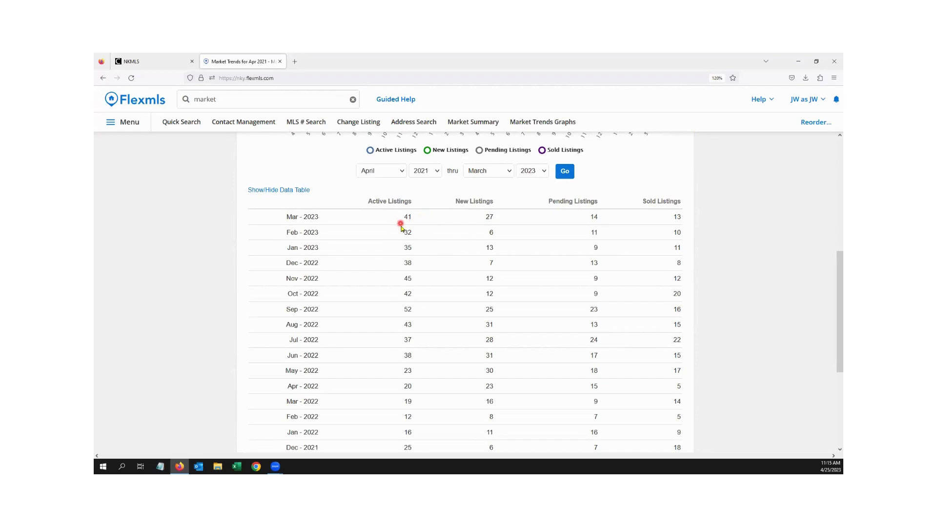
pyautogui.scroll(2, 445, 297)
pyautogui.scroll(5, 443, 390)
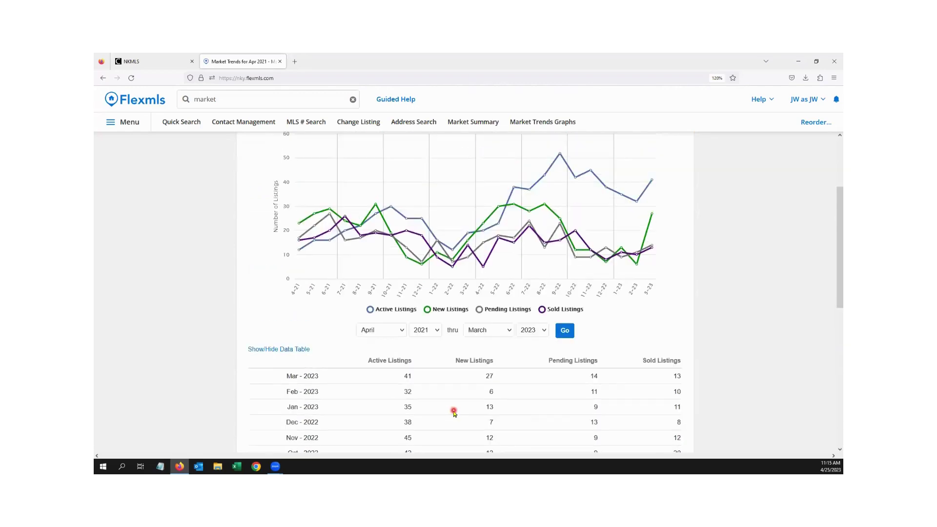
# Show the Price Trends graph and review its monthly table of average and median prices.
pyautogui.click(735, 314)
pyautogui.scroll(-1, 735, 315)
pyautogui.scroll(-4, 735, 314)
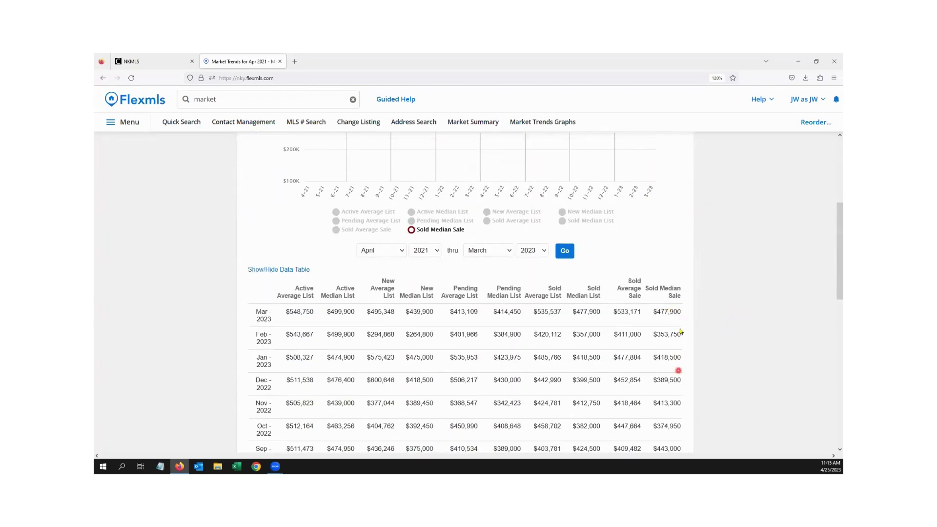
pyautogui.scroll(3, 661, 378)
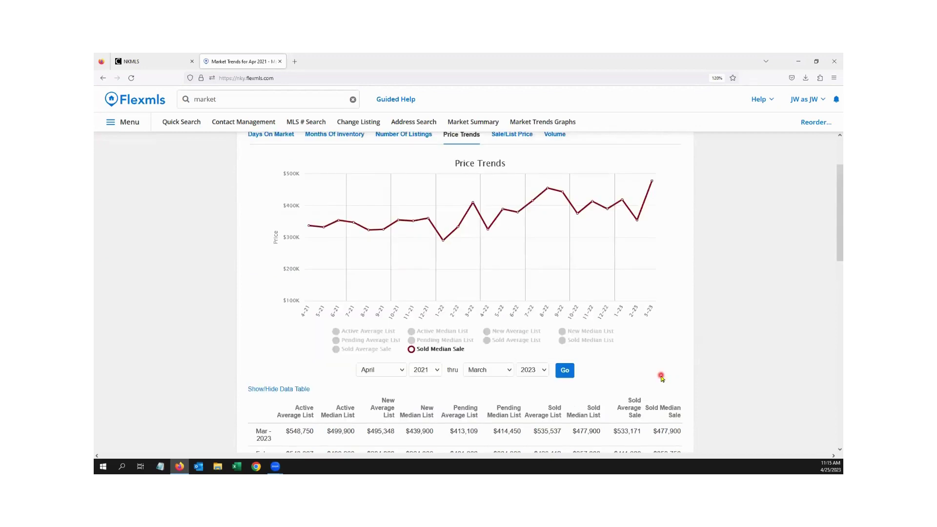
pyautogui.scroll(1, 661, 378)
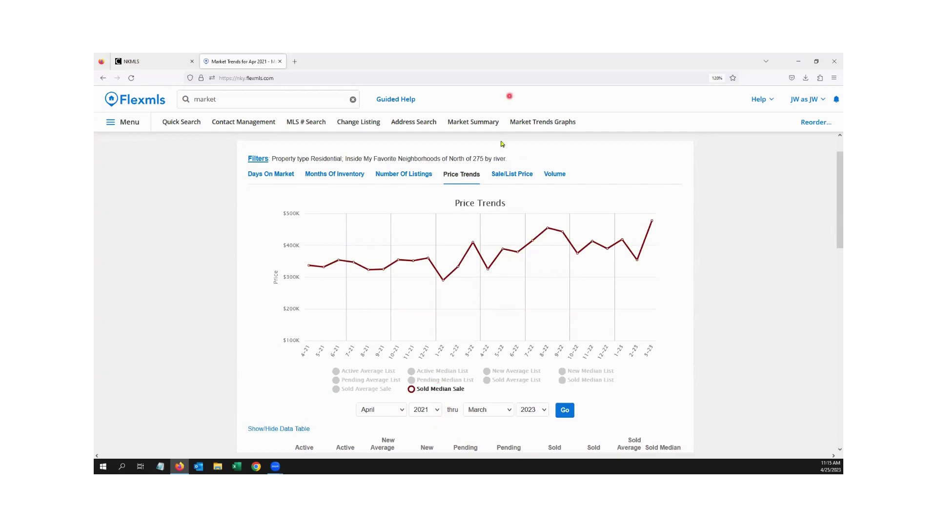
# Show the Sale/List Price graph and review the monthly ratios in its data table.
pyautogui.click(512, 174)
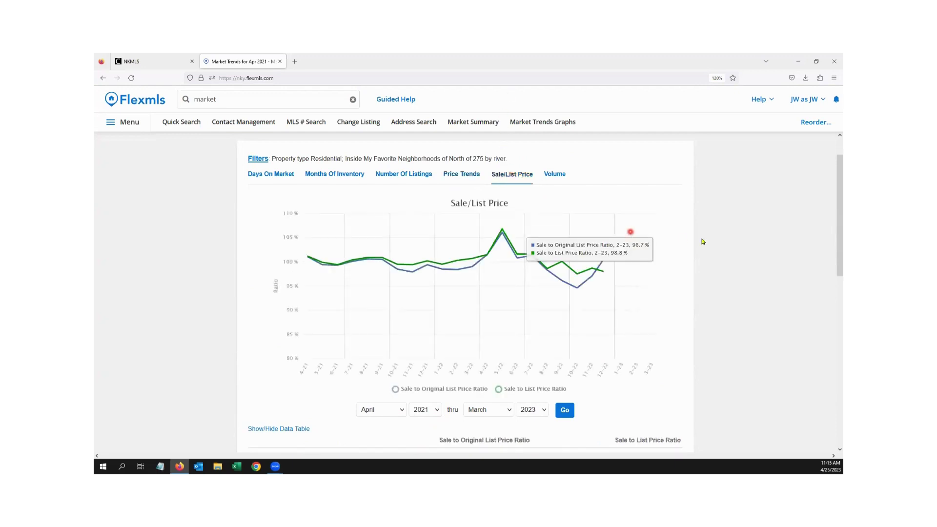
pyautogui.scroll(-2, 718, 264)
pyautogui.scroll(-2, 720, 269)
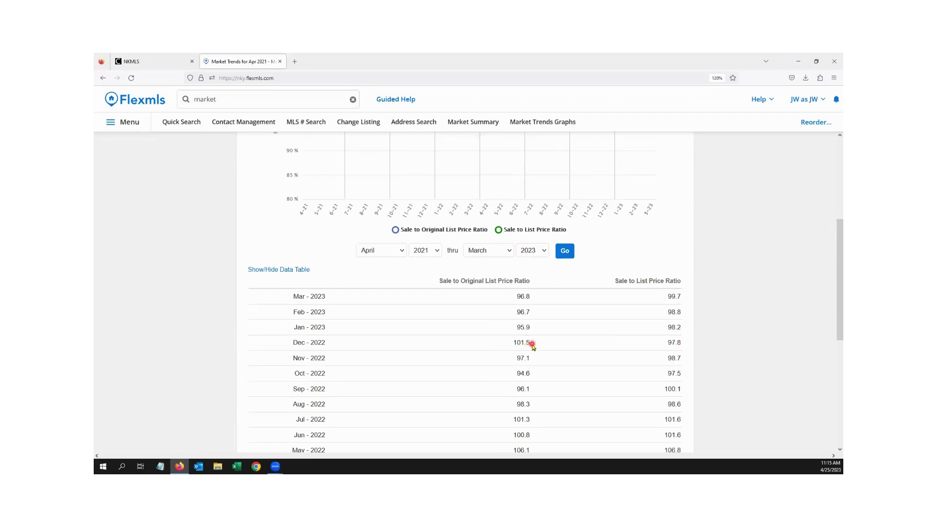
pyautogui.scroll(6, 565, 320)
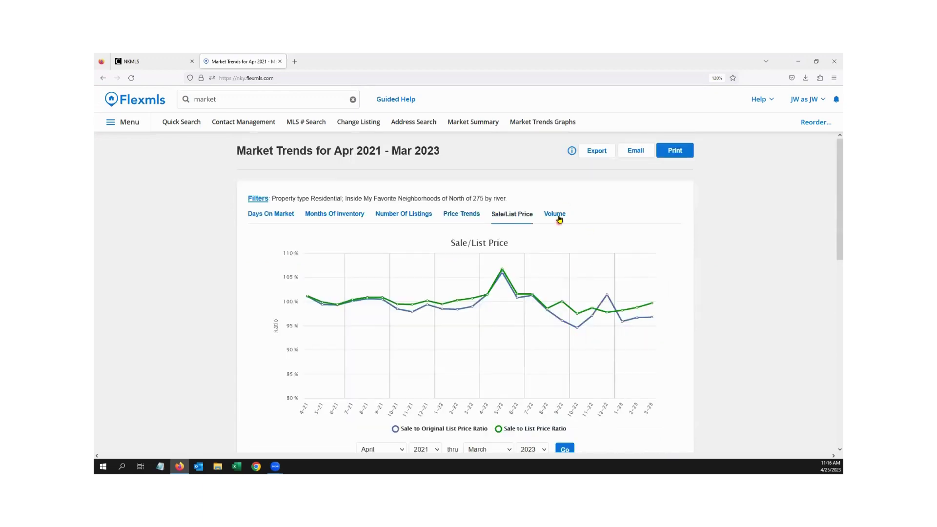
# Show the Volume graph and export all downloaded market trends data.
pyautogui.click(558, 216)
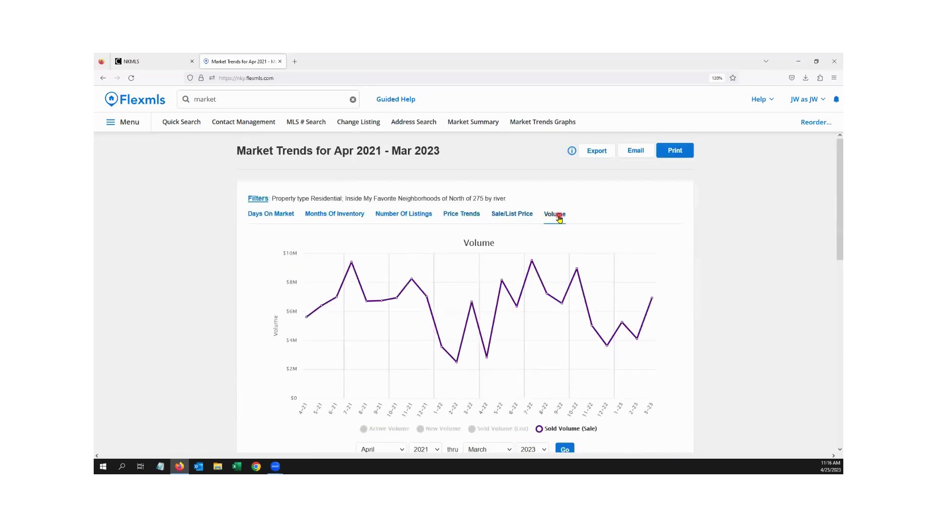
pyautogui.click(597, 152)
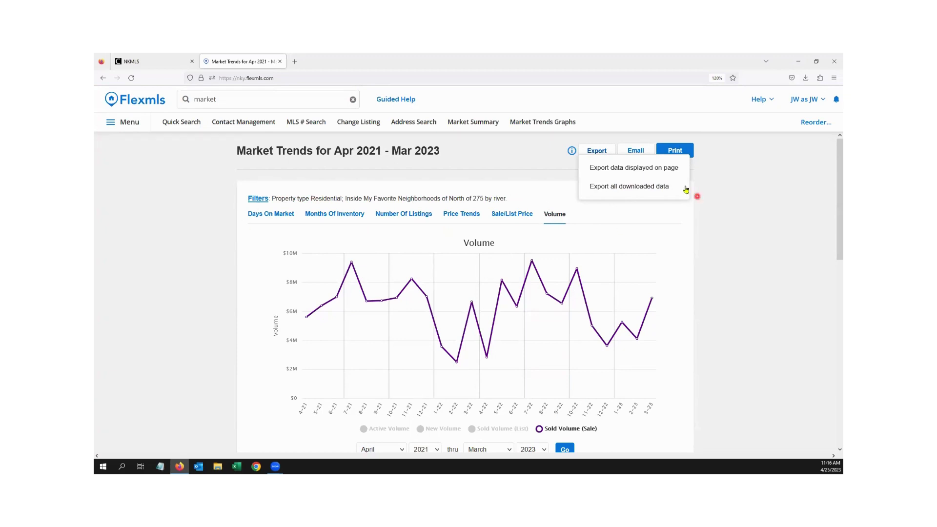
pyautogui.click(649, 185)
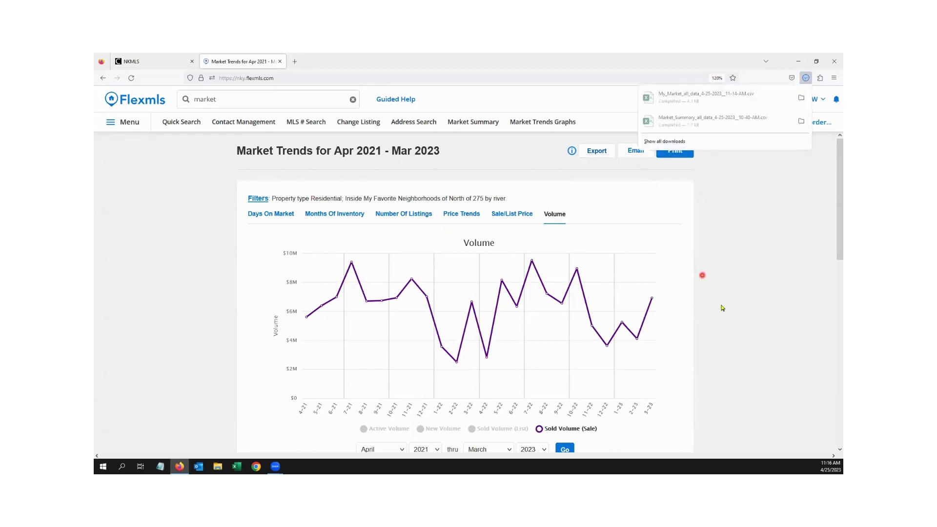
# Open the exported file My_Market_all_data_4-25-2023__11-14-AM.csv in Excel, review its monthly data, and close it.
pyautogui.click(720, 100)
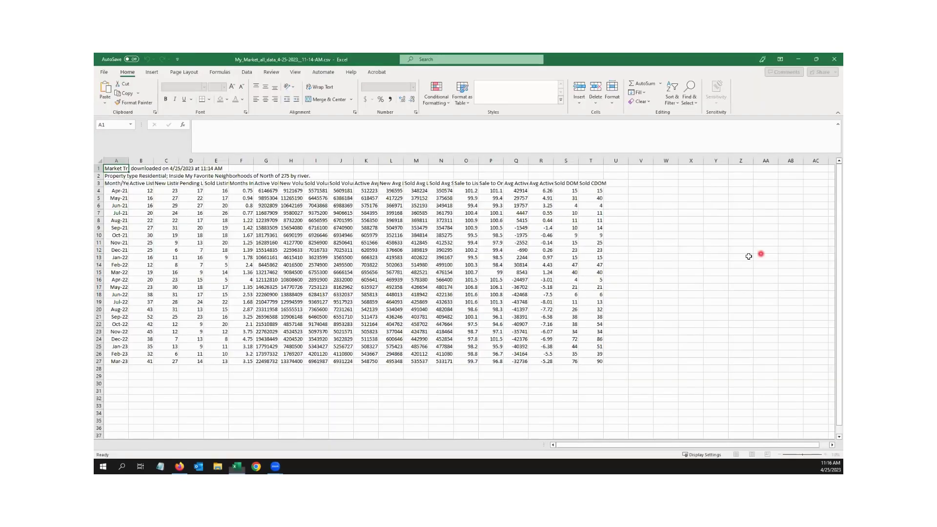
pyautogui.scroll(-3, 646, 286)
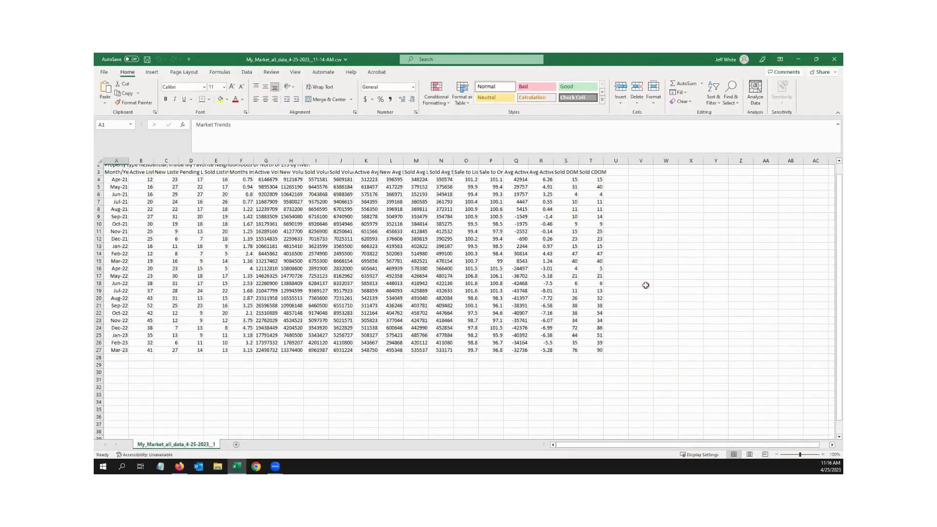
pyautogui.scroll(3, 645, 286)
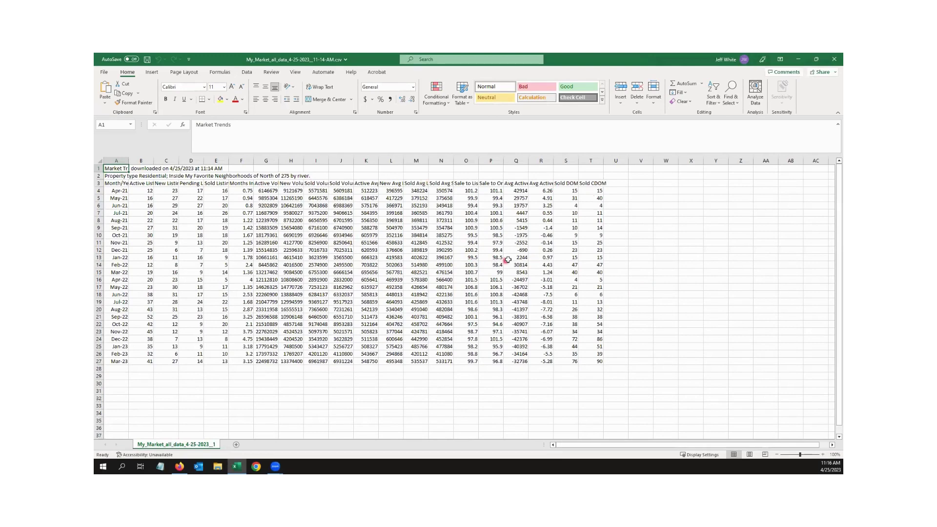
pyautogui.click(834, 59)
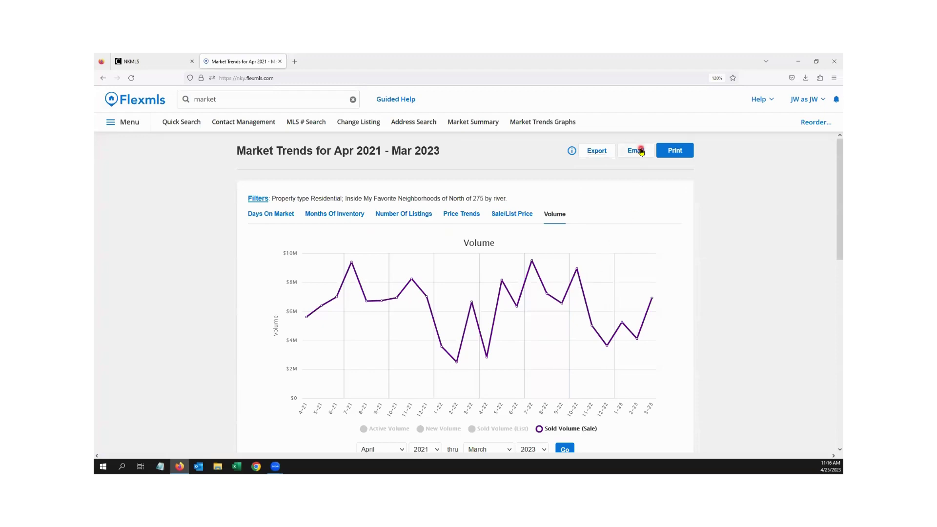
# Open the printable version of the Volume trends, preview the printout with Print on 2 pages enabled, and cancel printing.
pyautogui.click(675, 150)
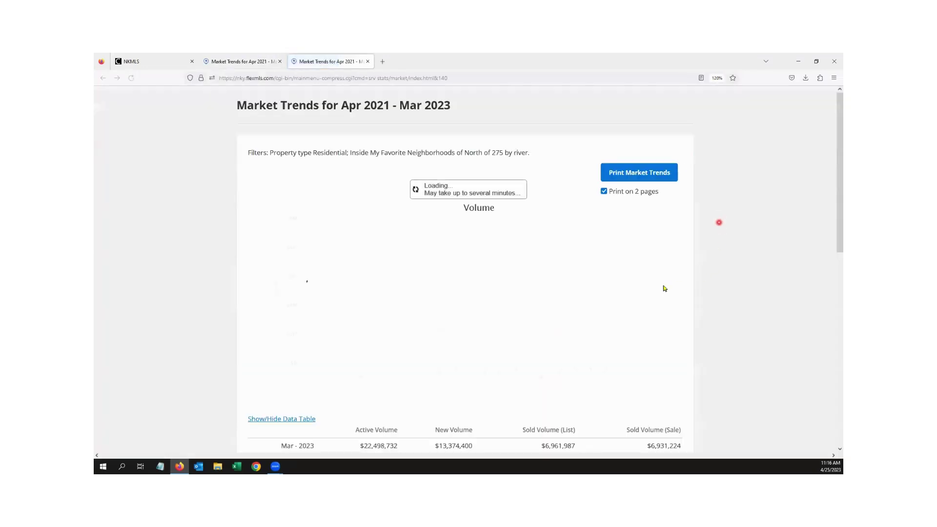
pyautogui.scroll(-1, 662, 288)
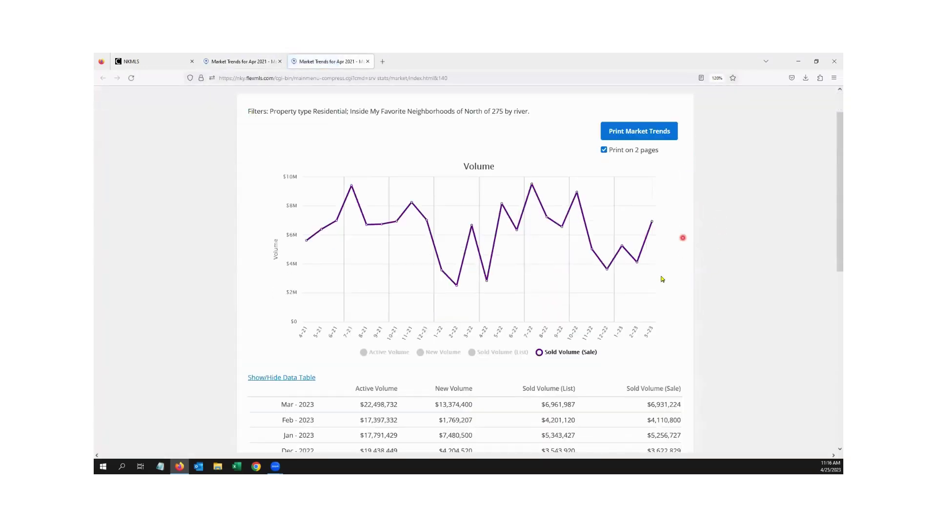
pyautogui.scroll(-2, 662, 278)
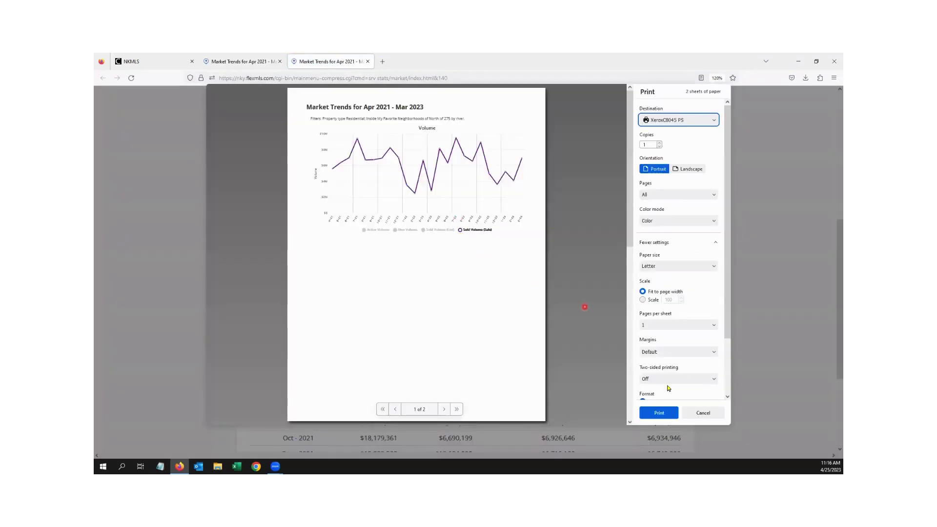
pyautogui.click(703, 412)
# Preview the Volume printout with Print on 2 pages disabled, cancel printing, and close the printable version.
pyautogui.scroll(5, 644, 182)
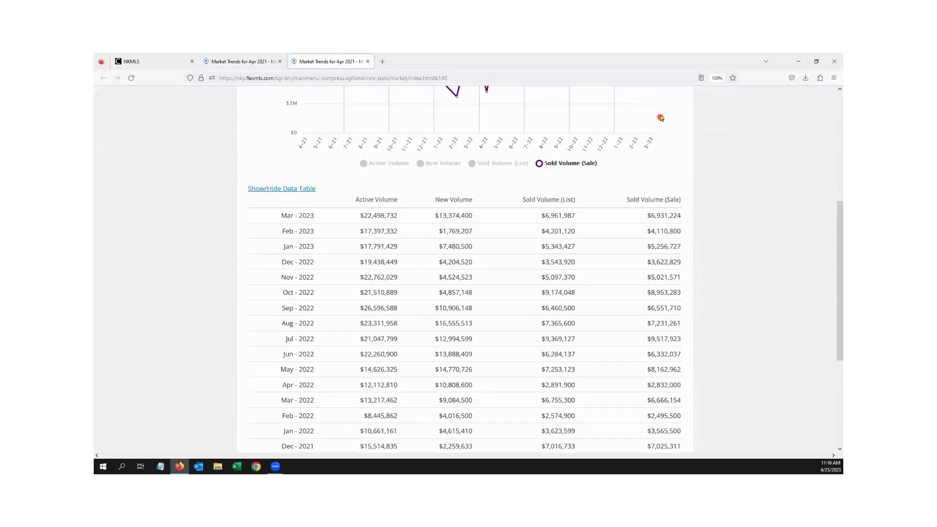
pyautogui.click(633, 195)
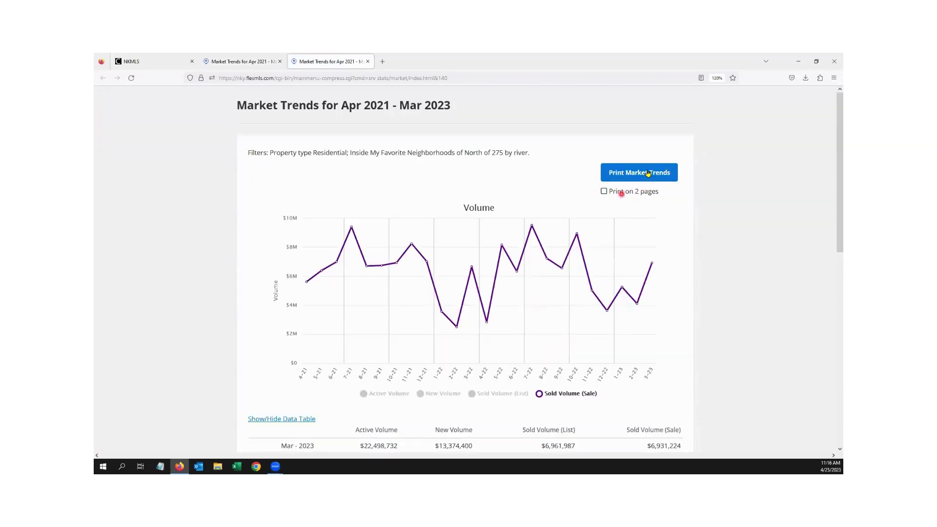
pyautogui.click(647, 174)
pyautogui.scroll(-5, 512, 306)
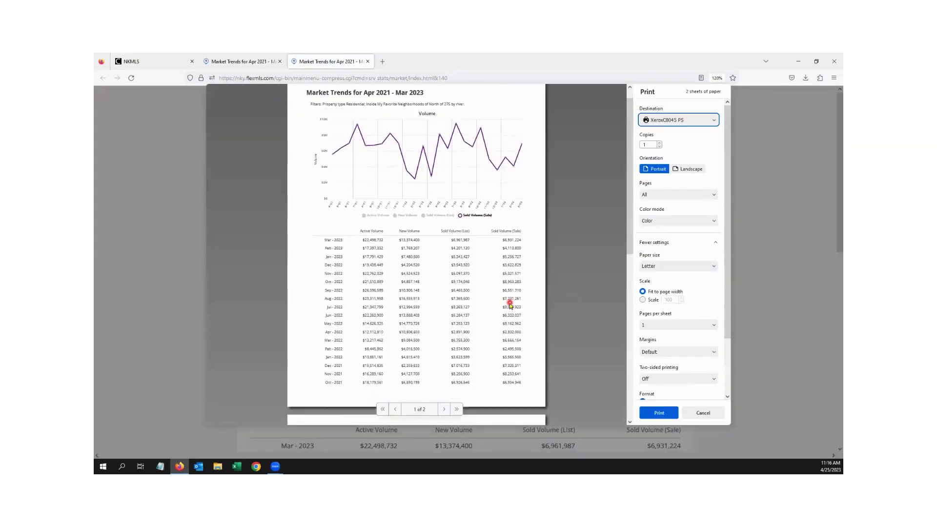
pyautogui.scroll(5, 511, 307)
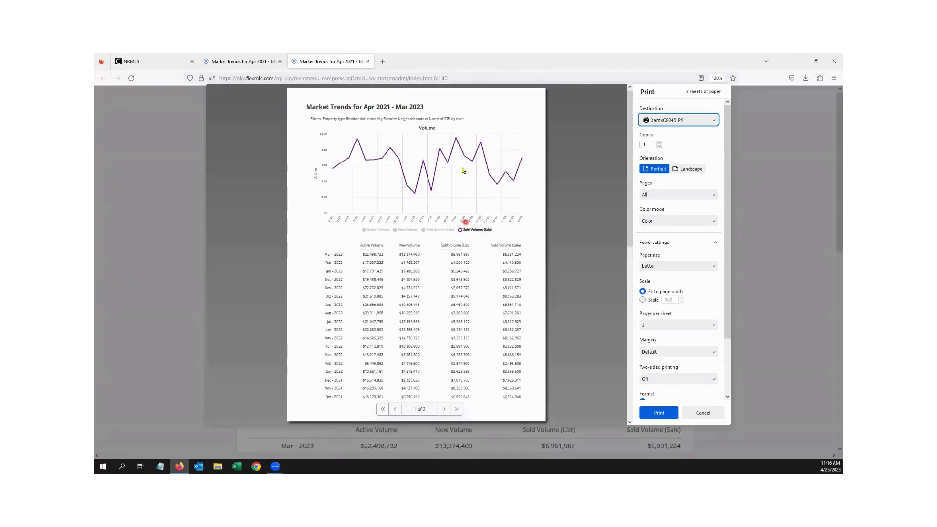
pyautogui.click(707, 413)
pyautogui.click(367, 61)
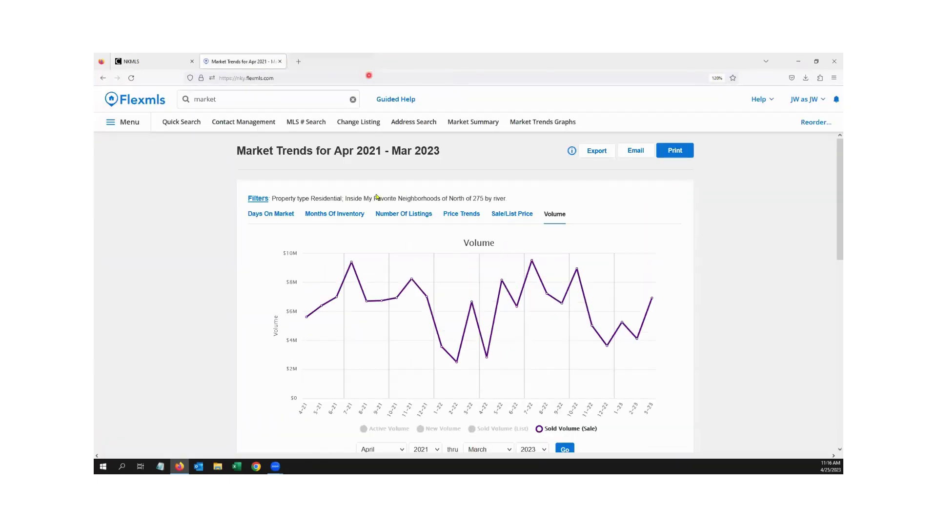
# Show the Number Of Listings graph and open its printable version with Print on 2 pages disabled.
pyautogui.click(420, 216)
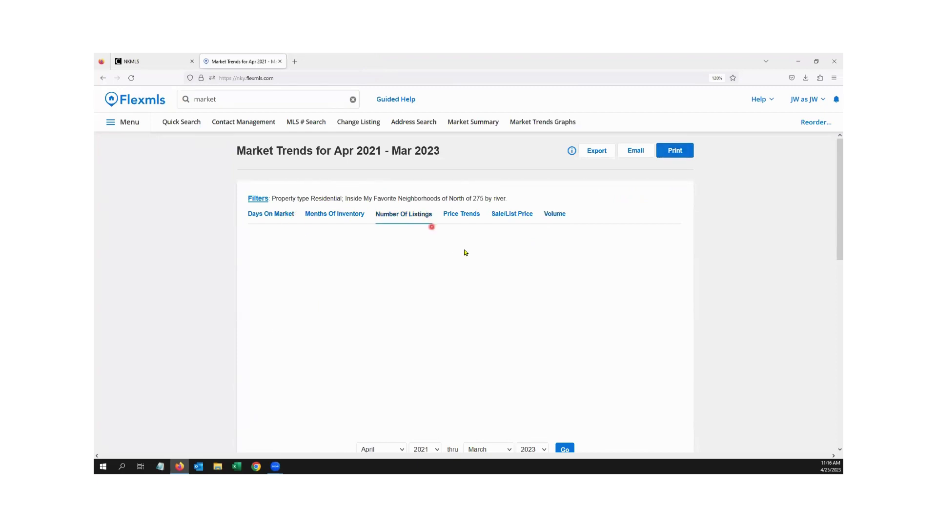
pyautogui.click(675, 151)
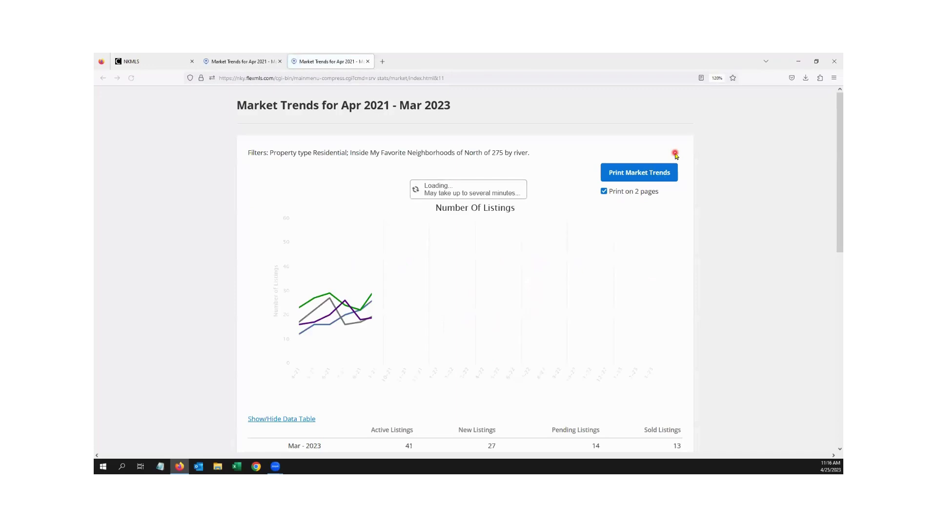
pyautogui.click(637, 195)
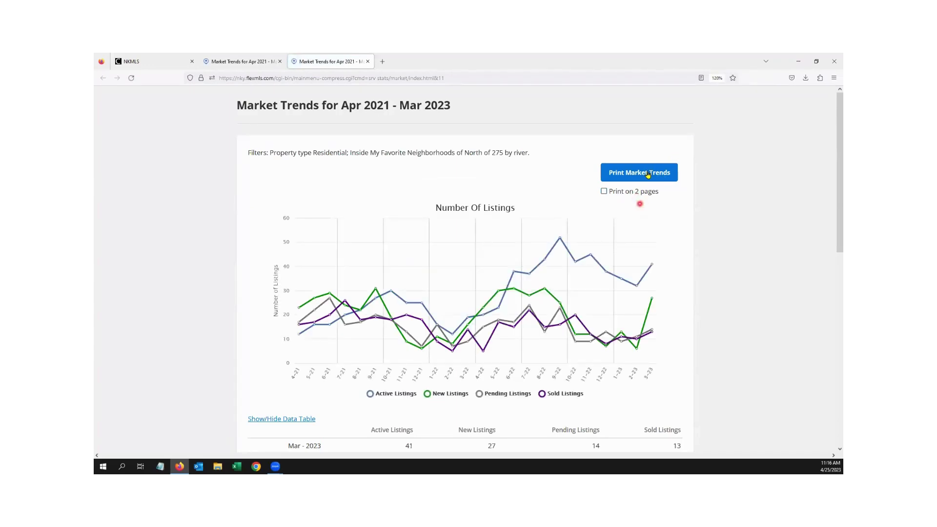
# Preview the Number Of Listings printout, cancel printing, and close the printable version.
pyautogui.click(647, 173)
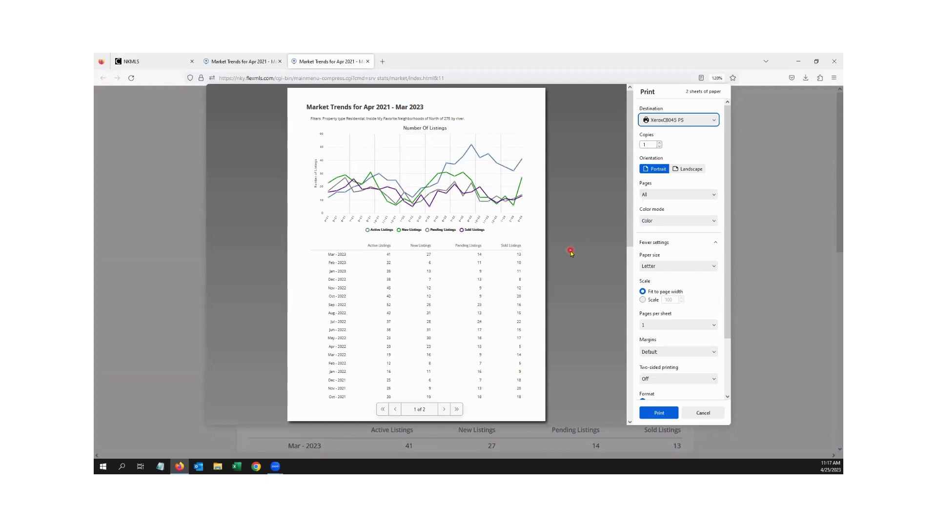
pyautogui.scroll(-3, 571, 253)
pyautogui.scroll(3, 571, 253)
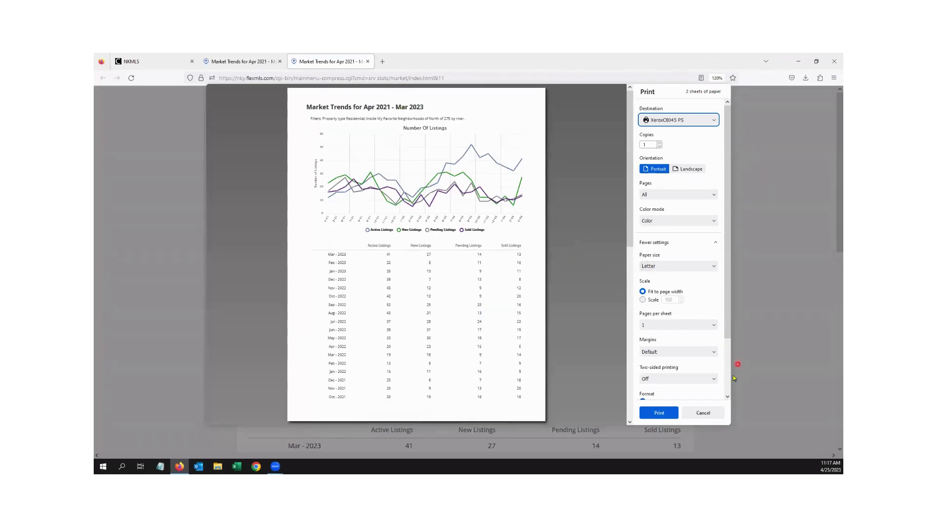
pyautogui.click(716, 416)
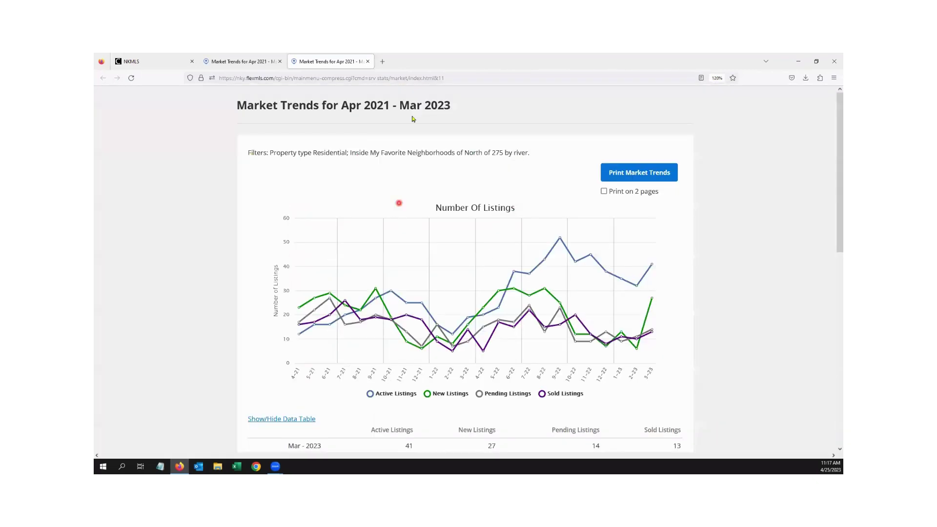
pyautogui.click(368, 63)
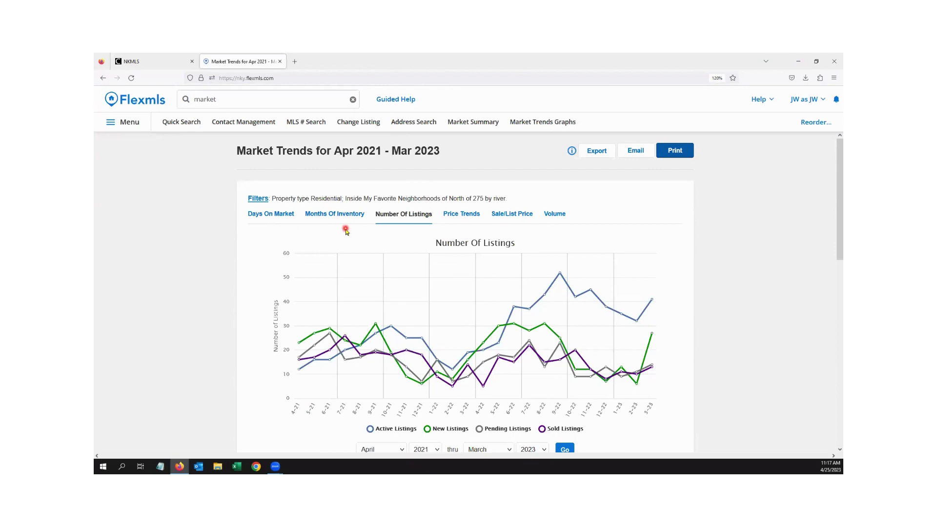
# Open the Year Over Year Comparison report from Market Trends Reports and review its date range, property type, calculation and report options.
pyautogui.scroll(-5, 346, 230)
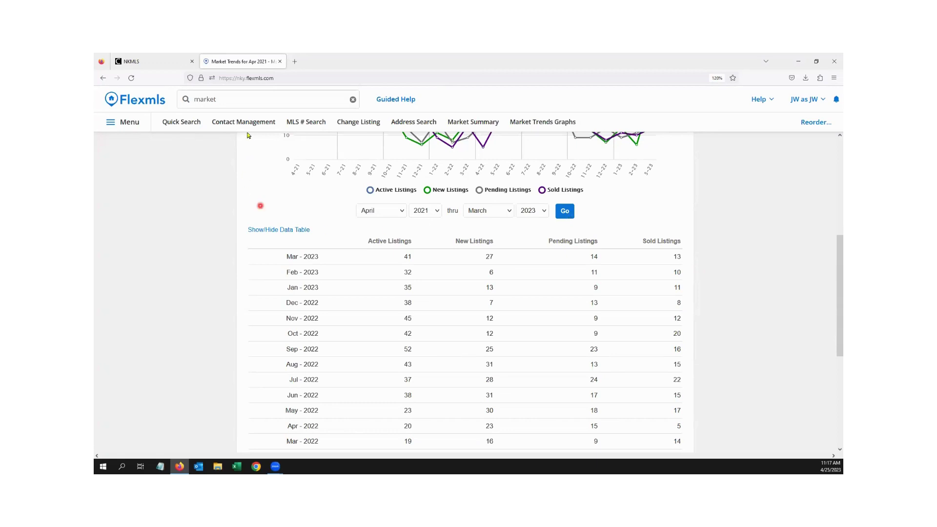
pyautogui.click(225, 101)
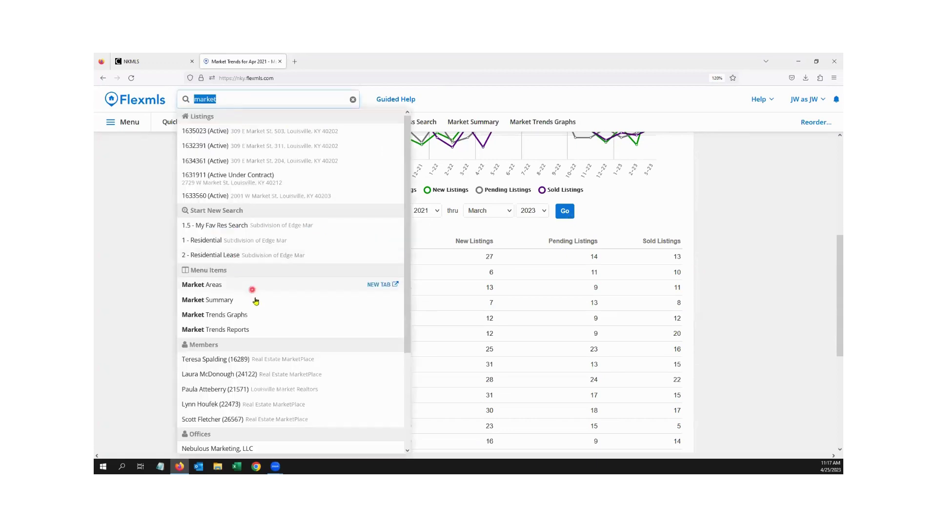
pyautogui.click(236, 332)
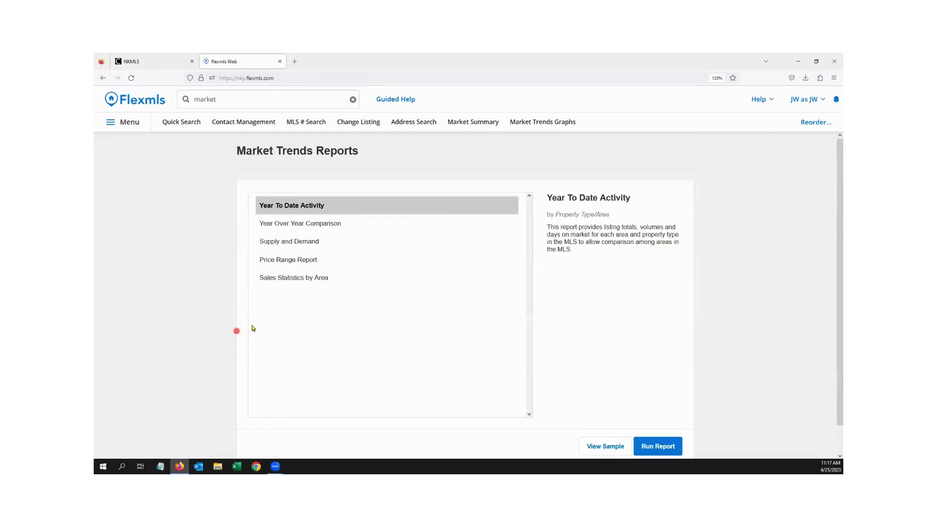
pyautogui.click(333, 224)
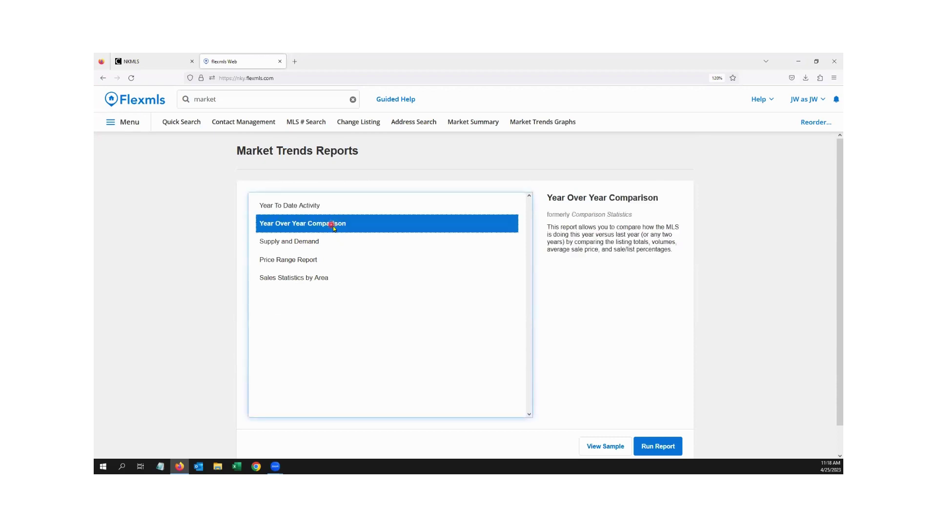
pyautogui.click(664, 449)
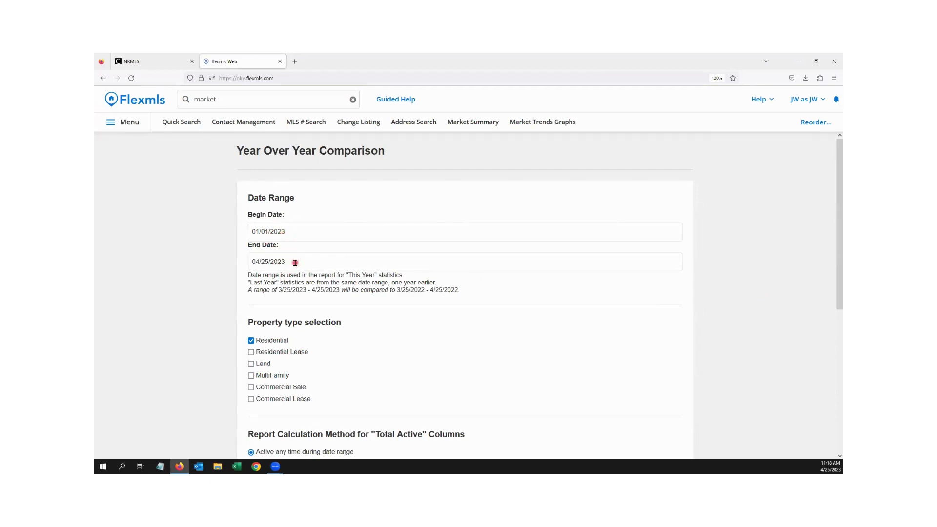
pyautogui.scroll(-2, 369, 266)
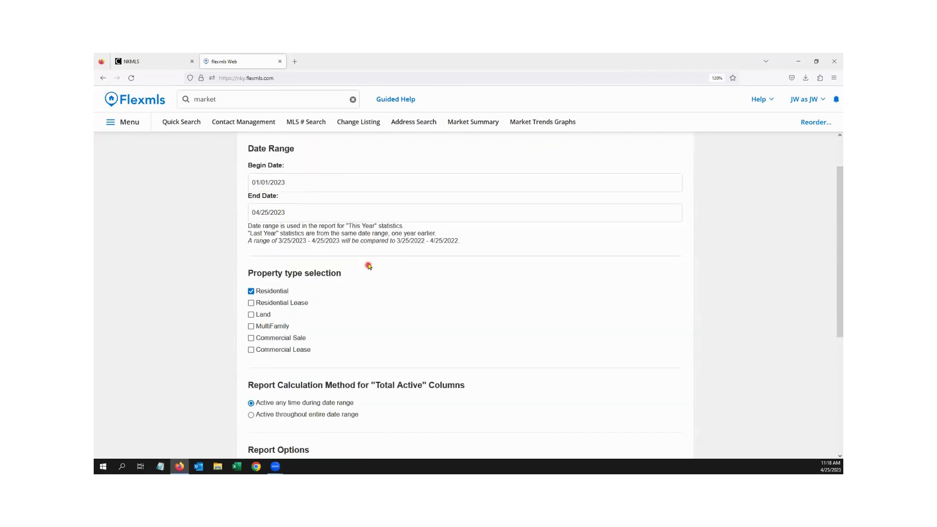
pyautogui.scroll(-3, 369, 266)
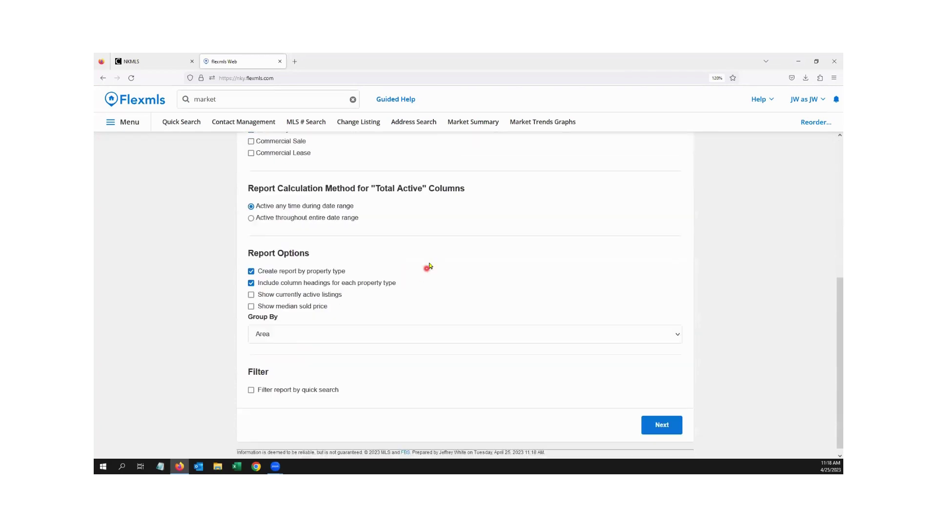